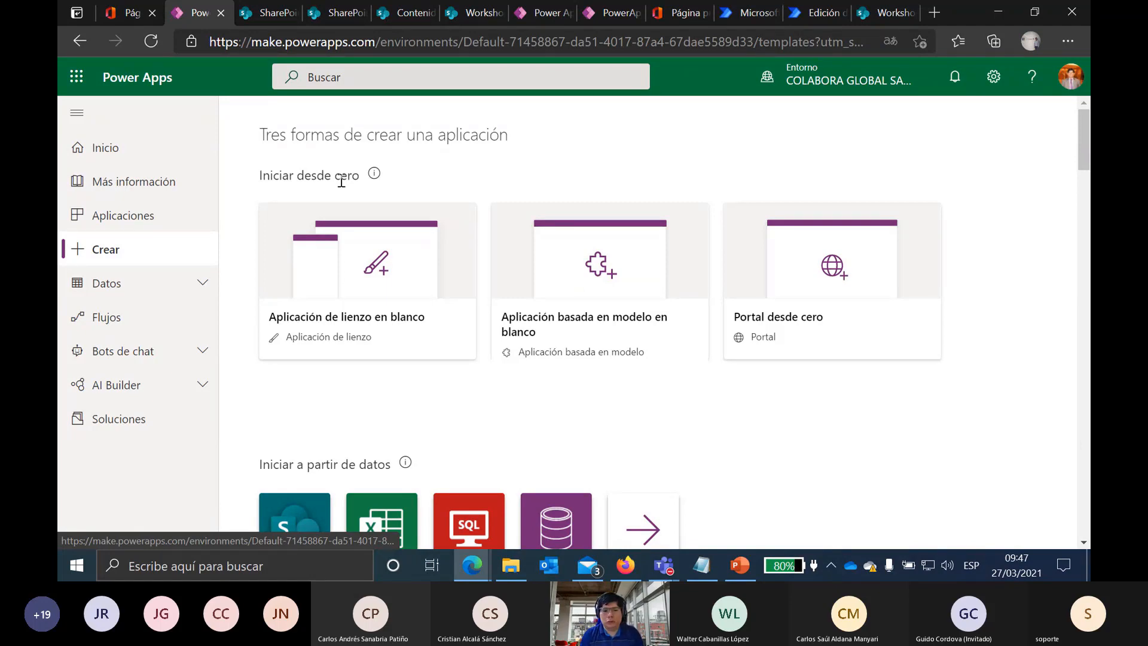
# Step: Choose the SharePoint tile under Iniciar a partir de datos for a new canvas app
pyautogui.scroll(-1, 588, 369)
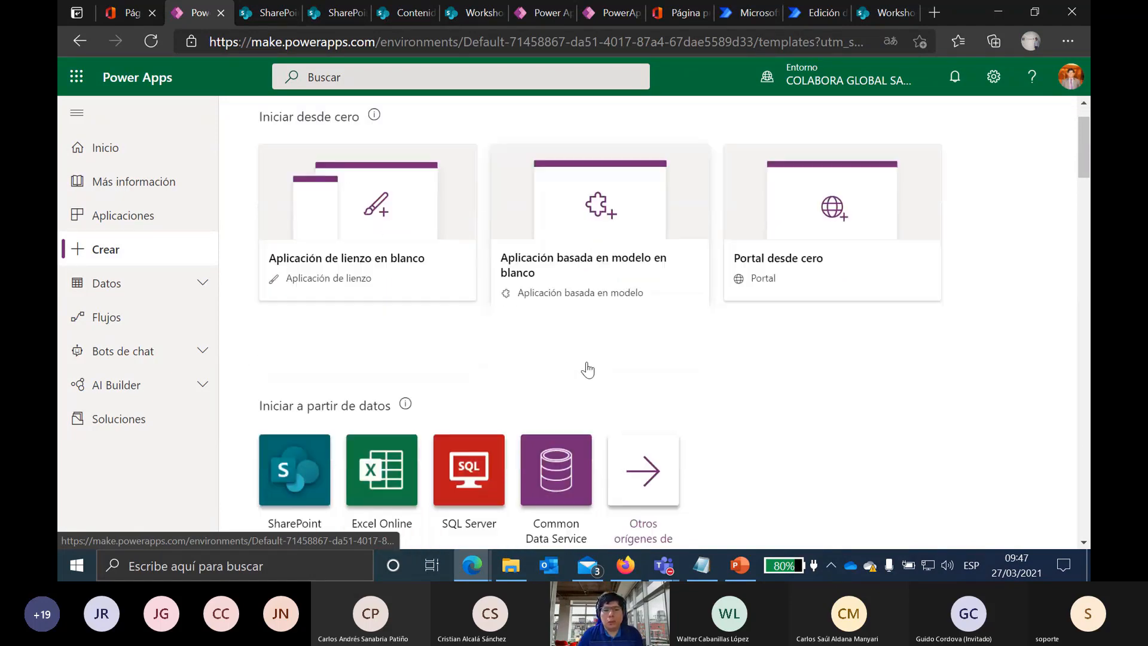
pyautogui.scroll(-1, 588, 370)
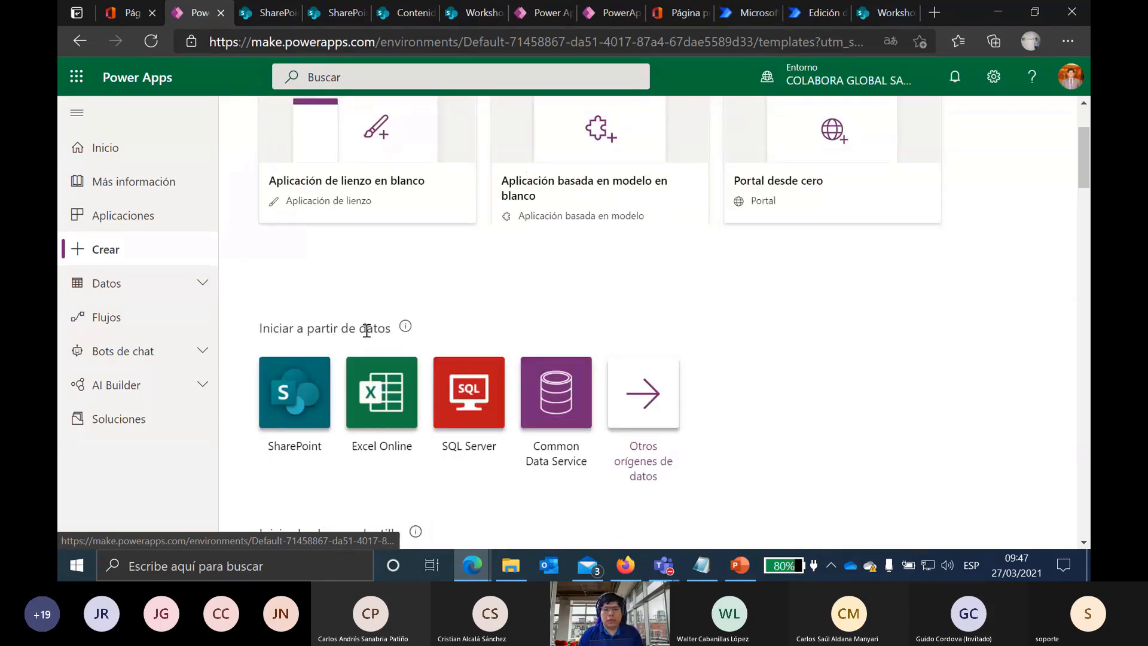
pyautogui.click(294, 388)
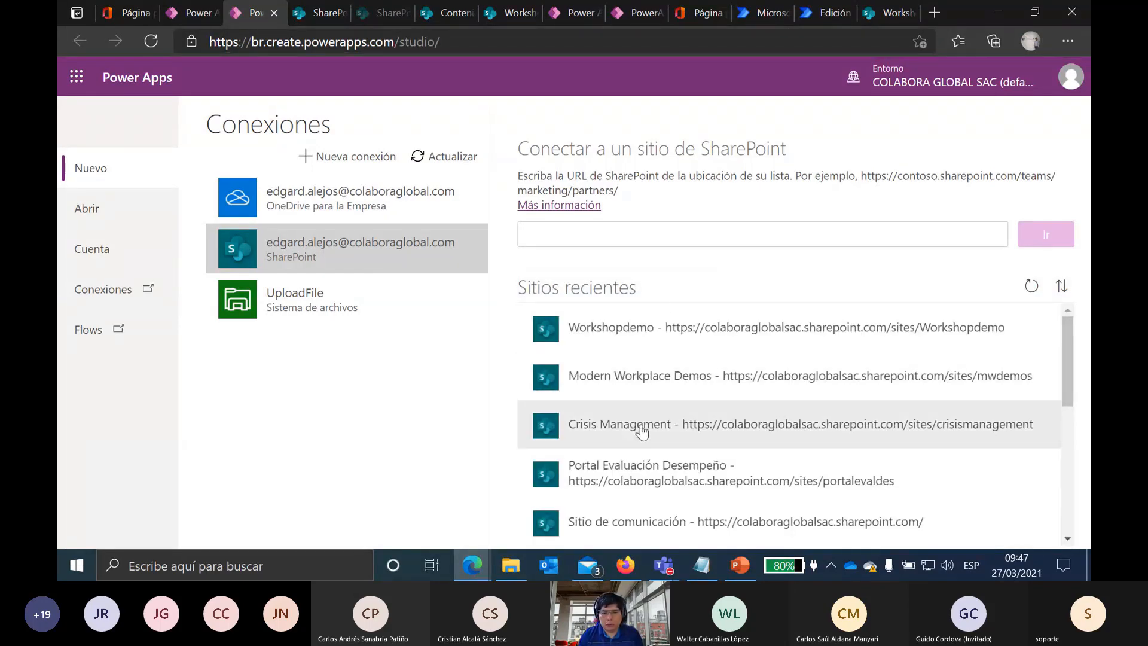
# Step: Connect the ReporteHoras list from the Workshopdemo site to generate the app
pyautogui.click(628, 332)
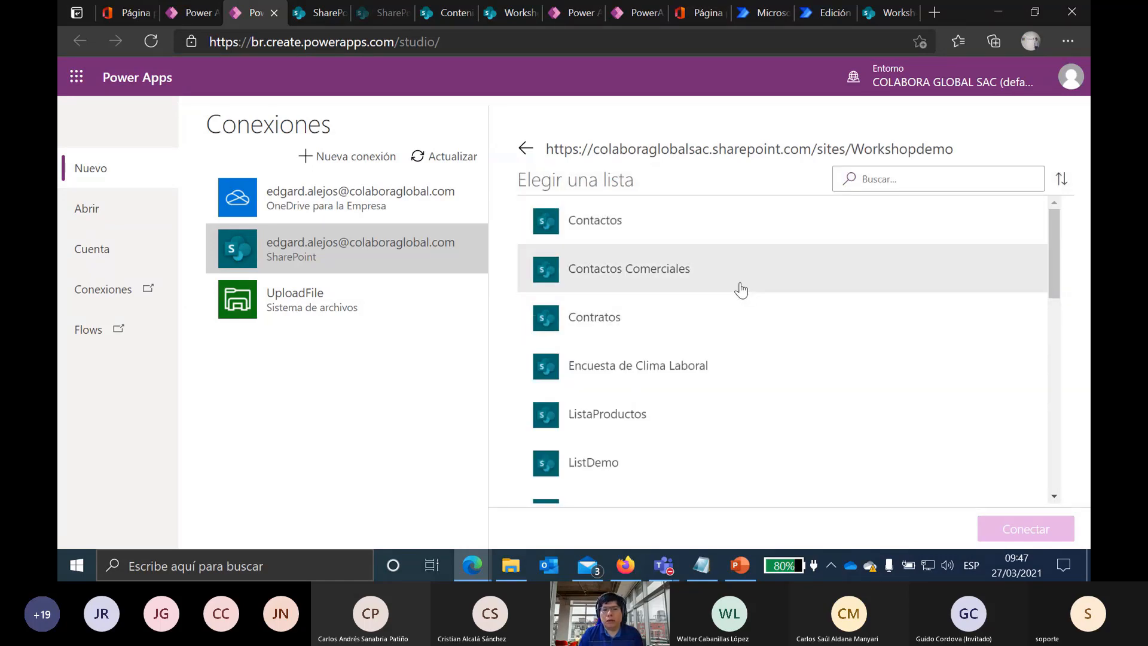
pyautogui.scroll(-7, 741, 289)
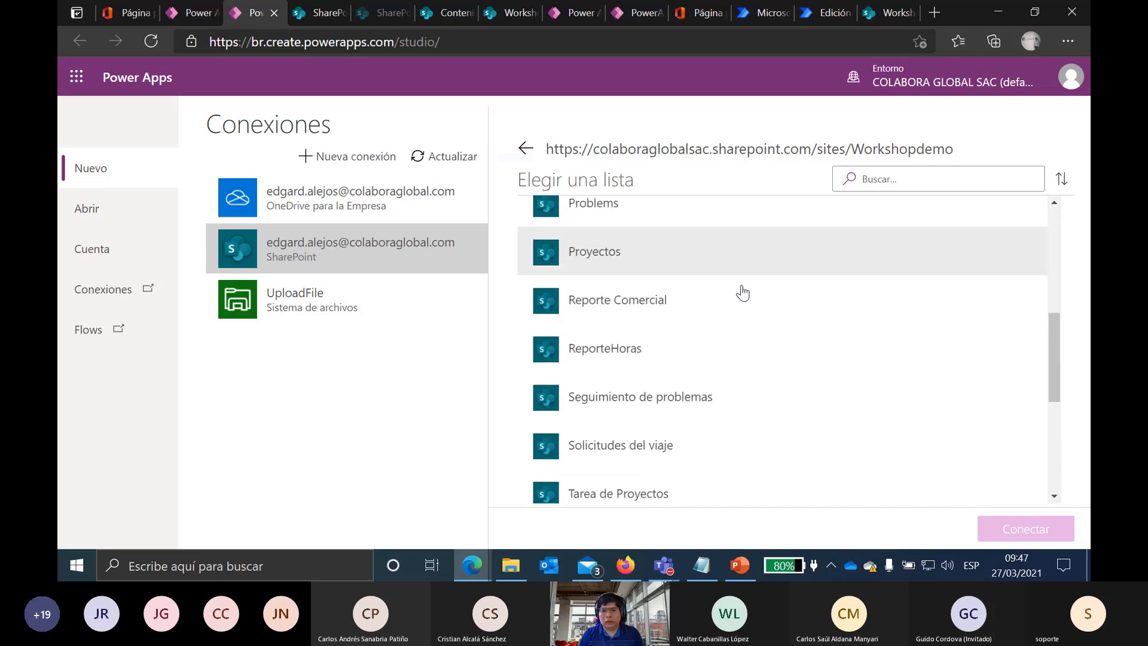
pyautogui.scroll(-3, 741, 294)
pyautogui.scroll(3, 706, 290)
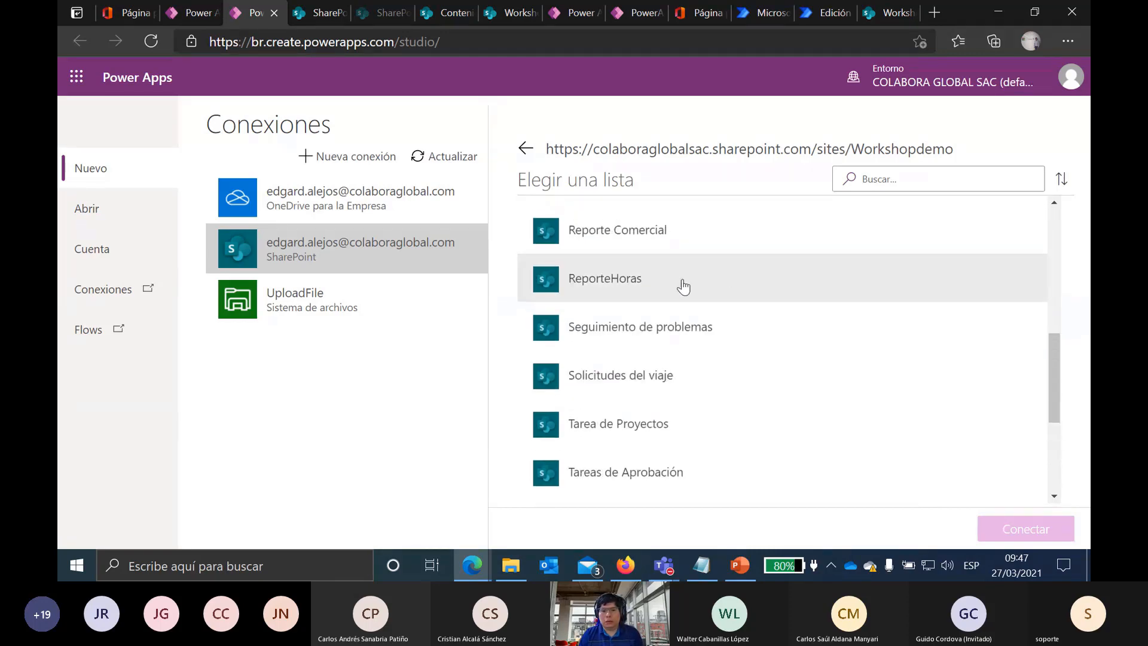
pyautogui.click(722, 294)
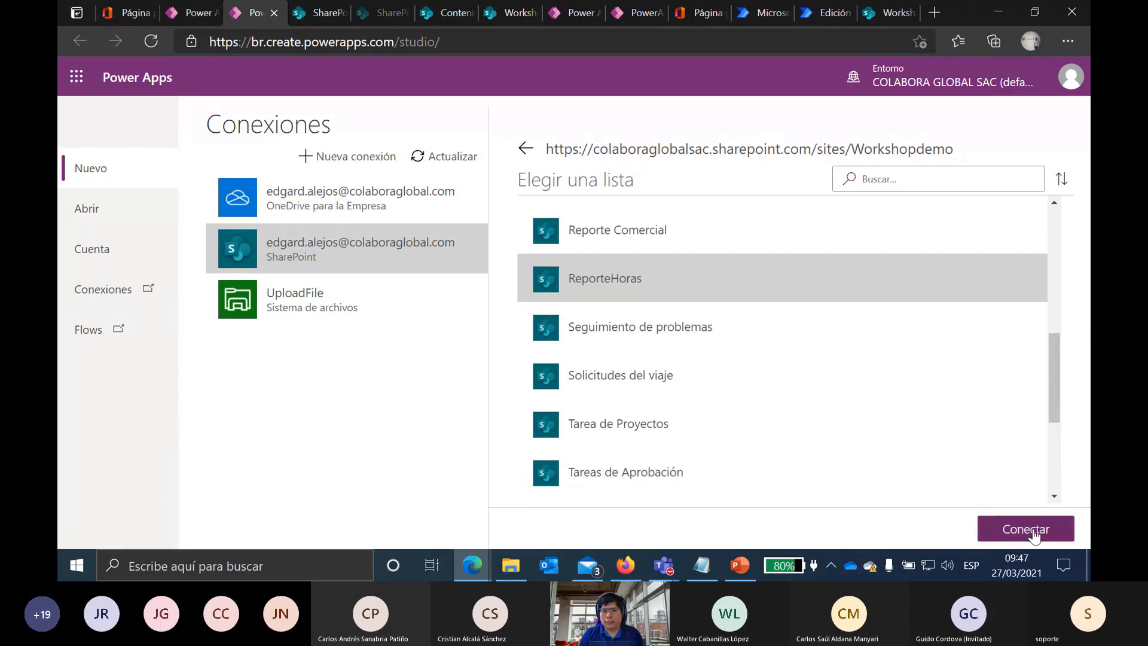
pyautogui.click(1035, 537)
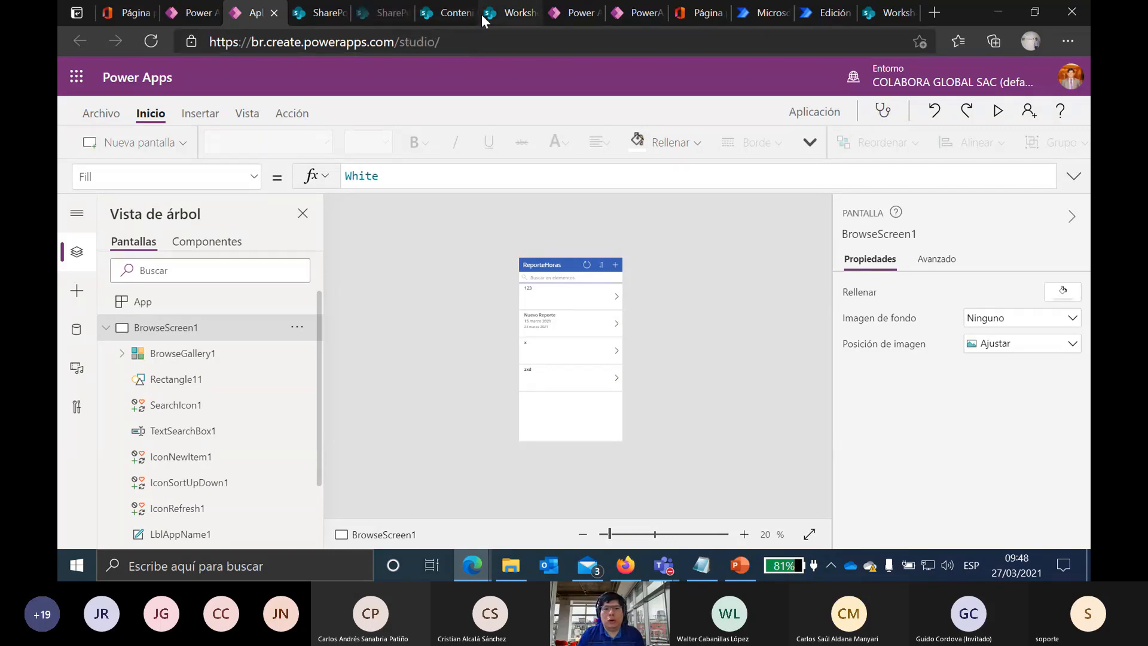
# Step: Switch to the Workshopdemo browser tab showing the Solicitudes del viaje list
pyautogui.click(508, 13)
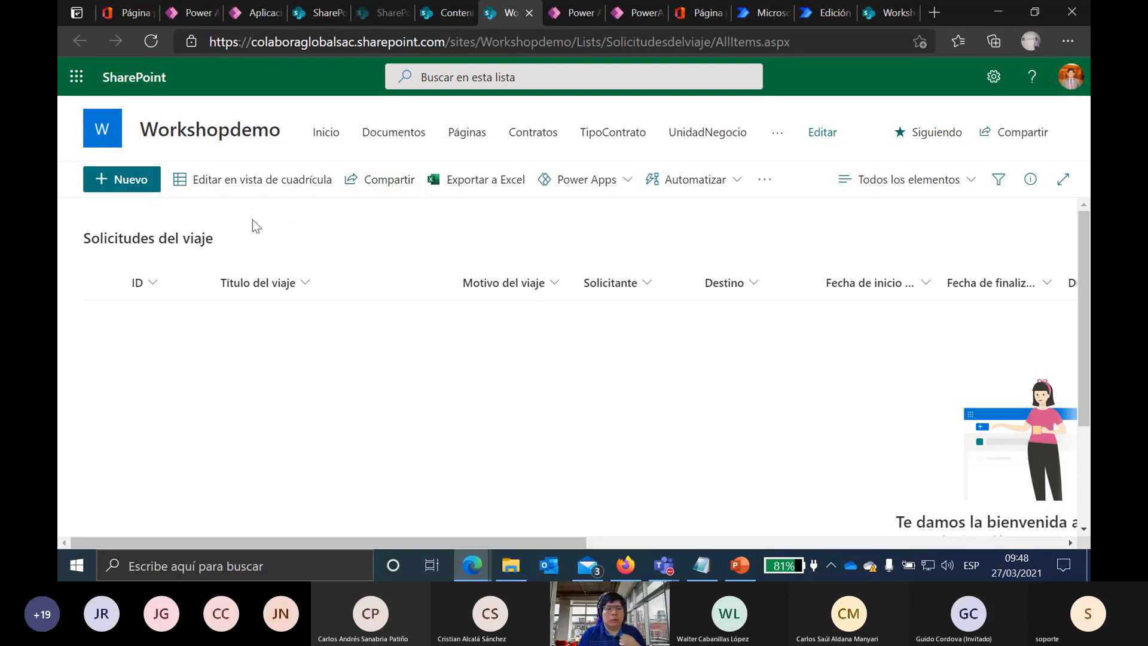
# Step: Start a new request titled 'Viaje Comercial' with reason 'Este es una solicitu de demo' and pick the requester
pyautogui.click(108, 195)
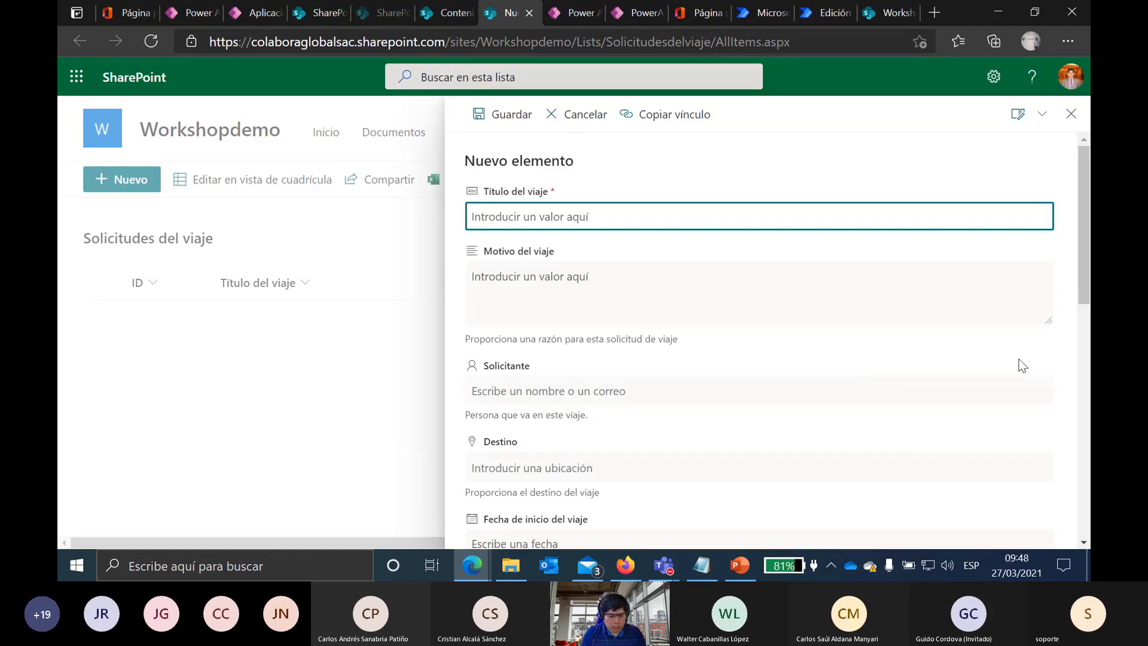
pyautogui.write('Viaje ')
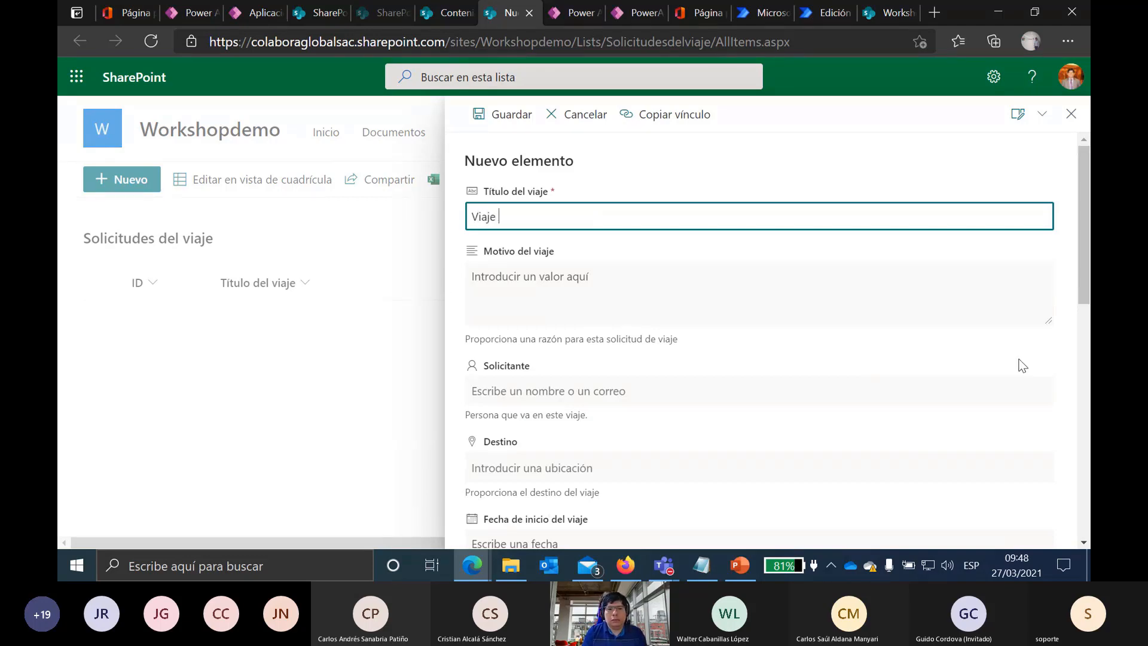
pyautogui.write('Comercial')
pyautogui.click(778, 298)
pyautogui.write('Est')
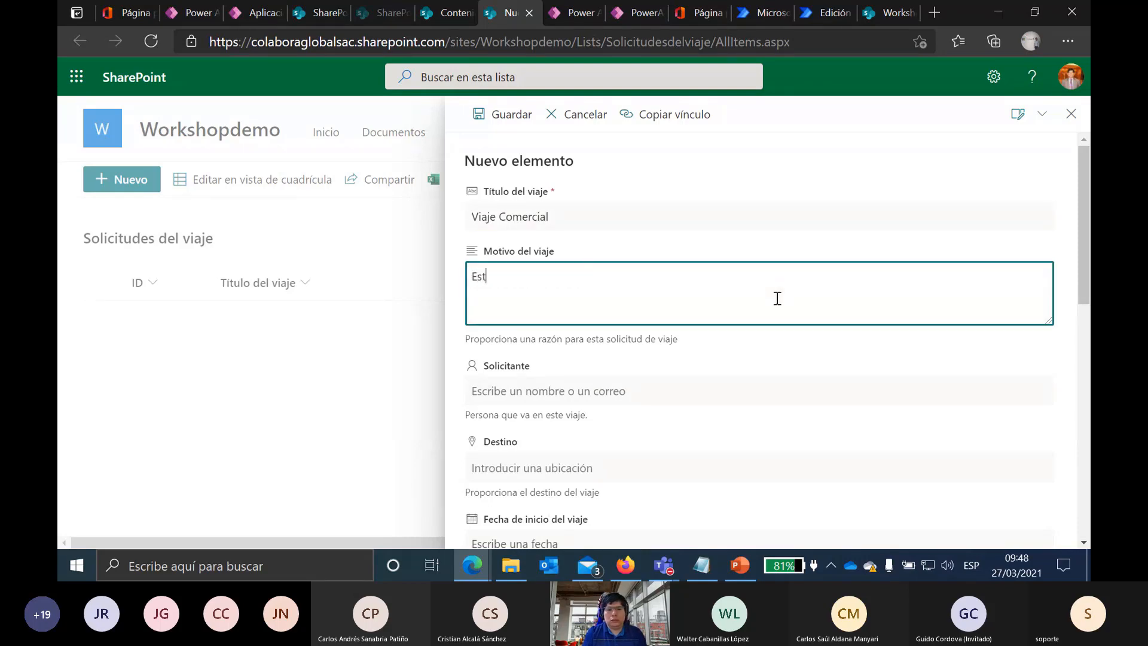
pyautogui.write('e es una solicit')
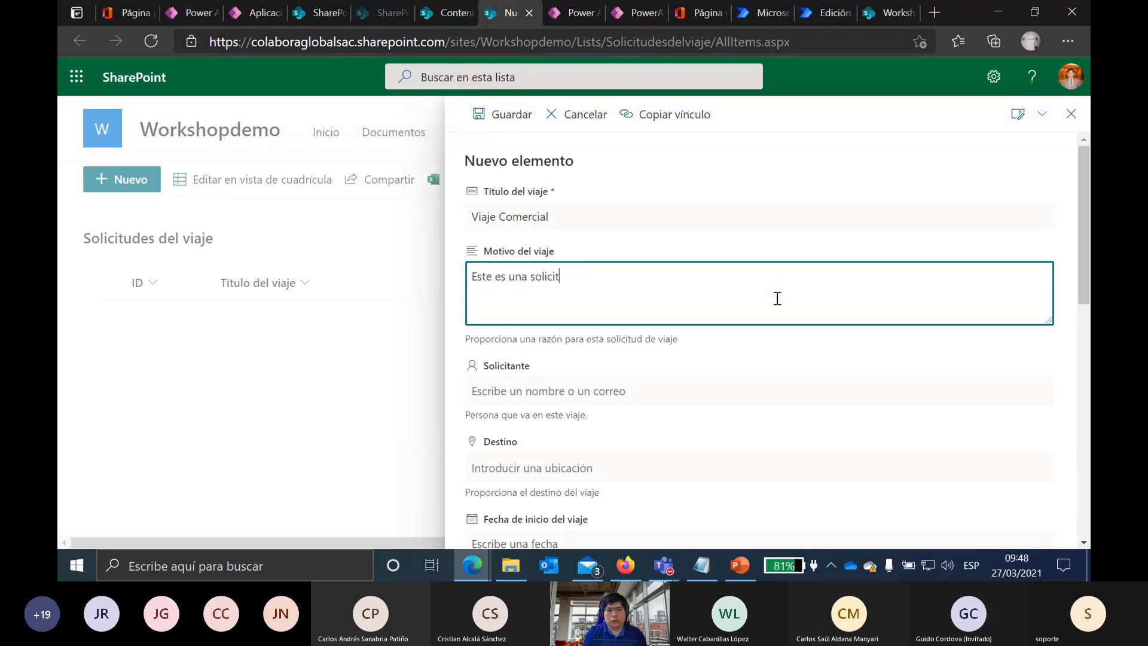
pyautogui.write('u de demo')
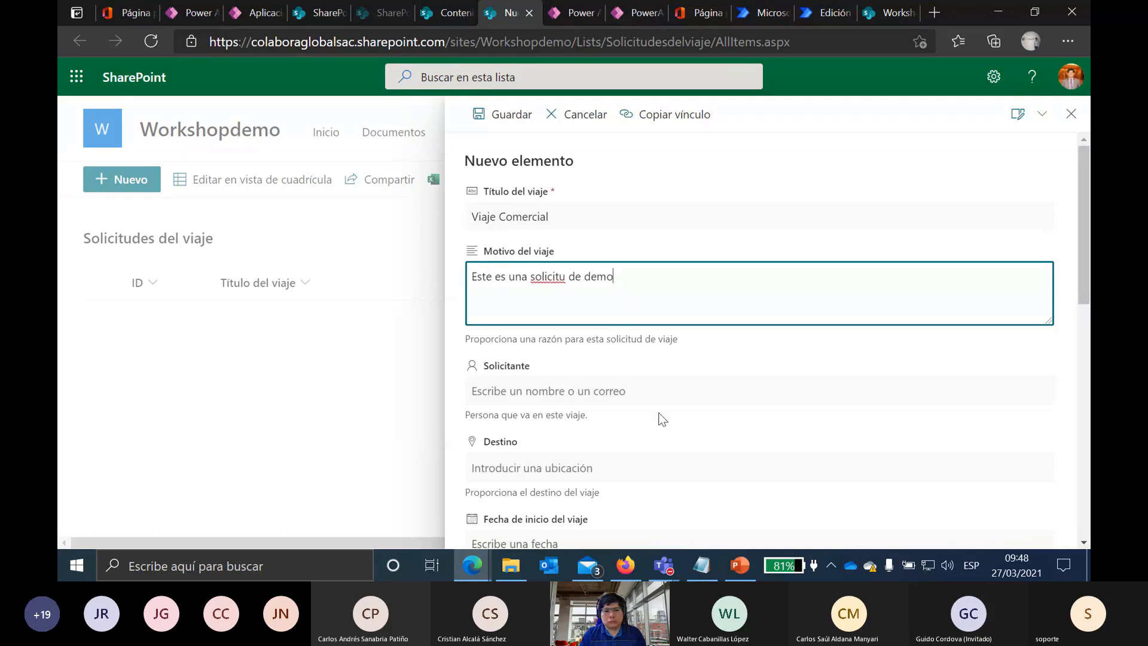
pyautogui.click(658, 395)
pyautogui.write('ed')
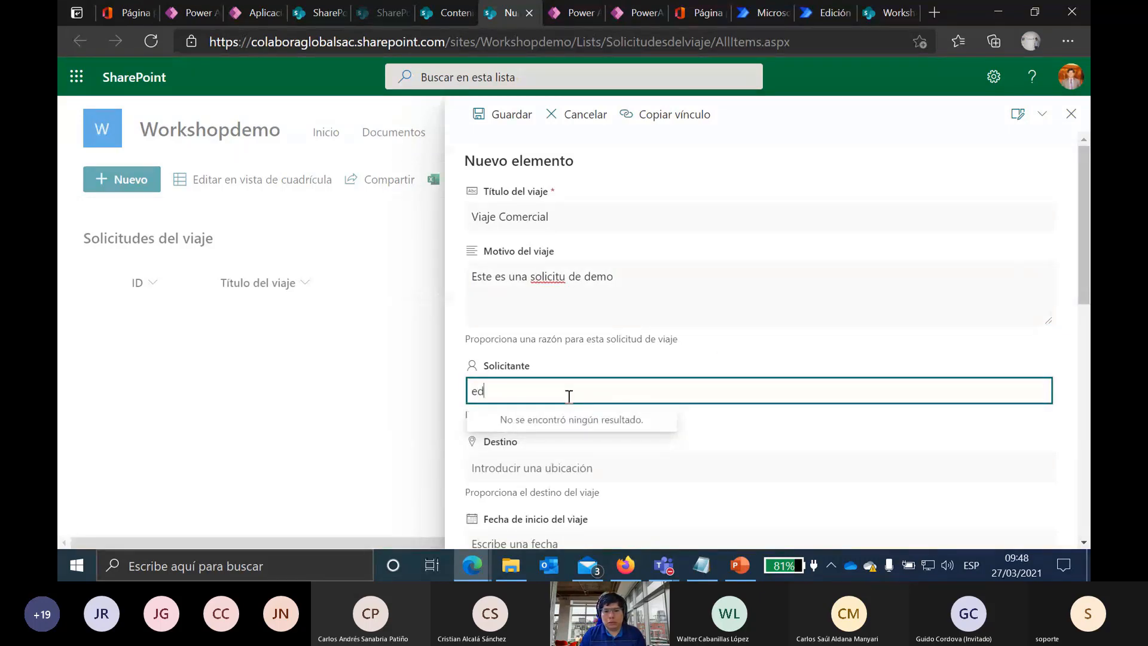
pyautogui.scroll(-2, 543, 361)
pyautogui.click(506, 263)
pyautogui.write('g')
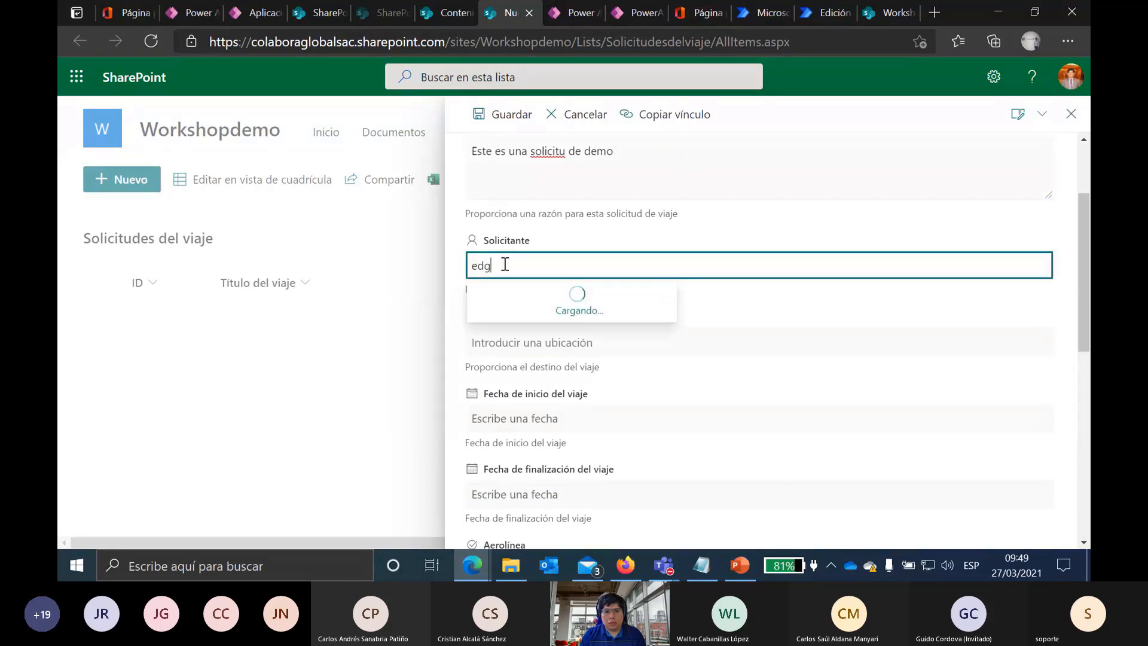
pyautogui.click(582, 318)
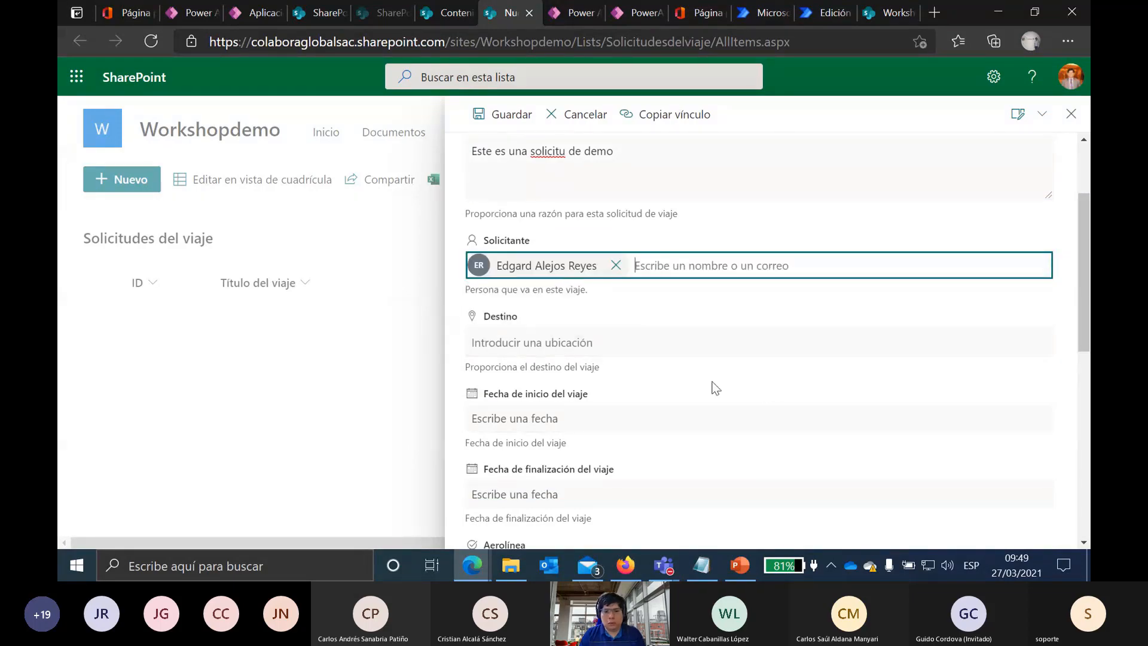
# Step: Set destination Miami, Florida, start date 30/3/2021 and end date 30/4/2021
pyautogui.click(767, 335)
pyautogui.write('Miami')
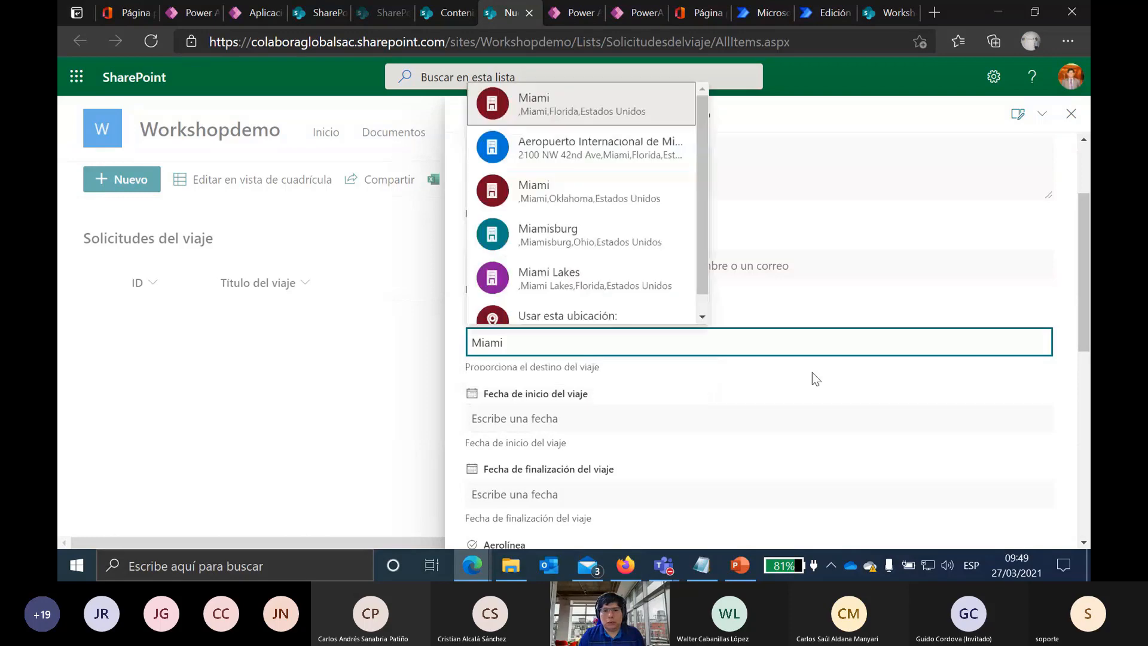
pyautogui.click(595, 114)
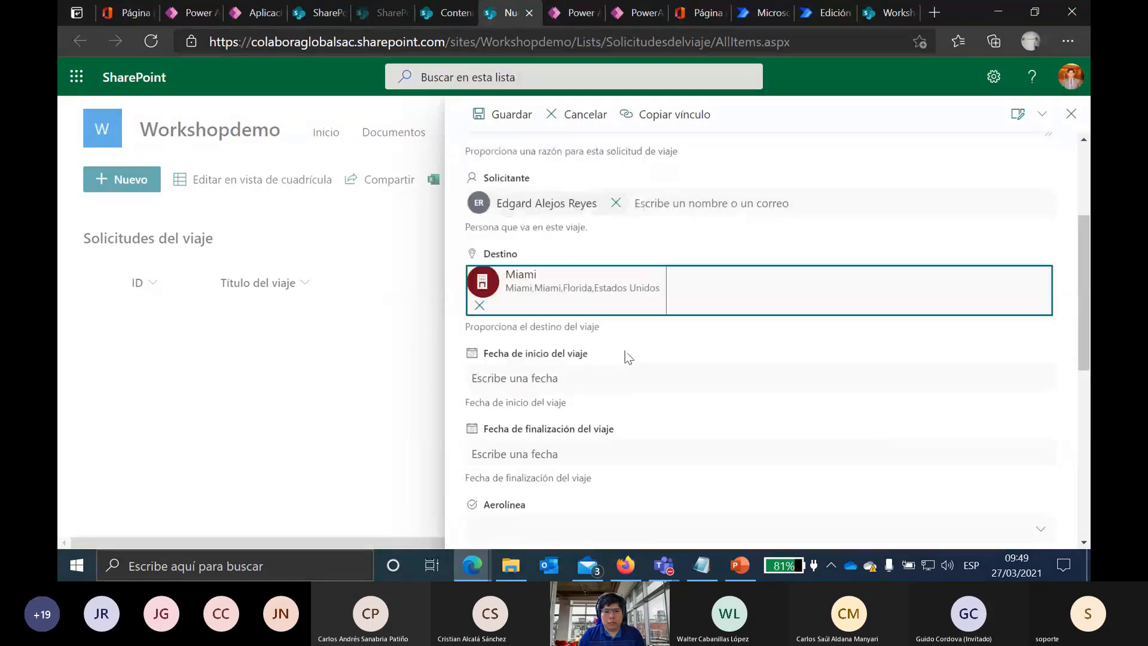
pyautogui.click(553, 374)
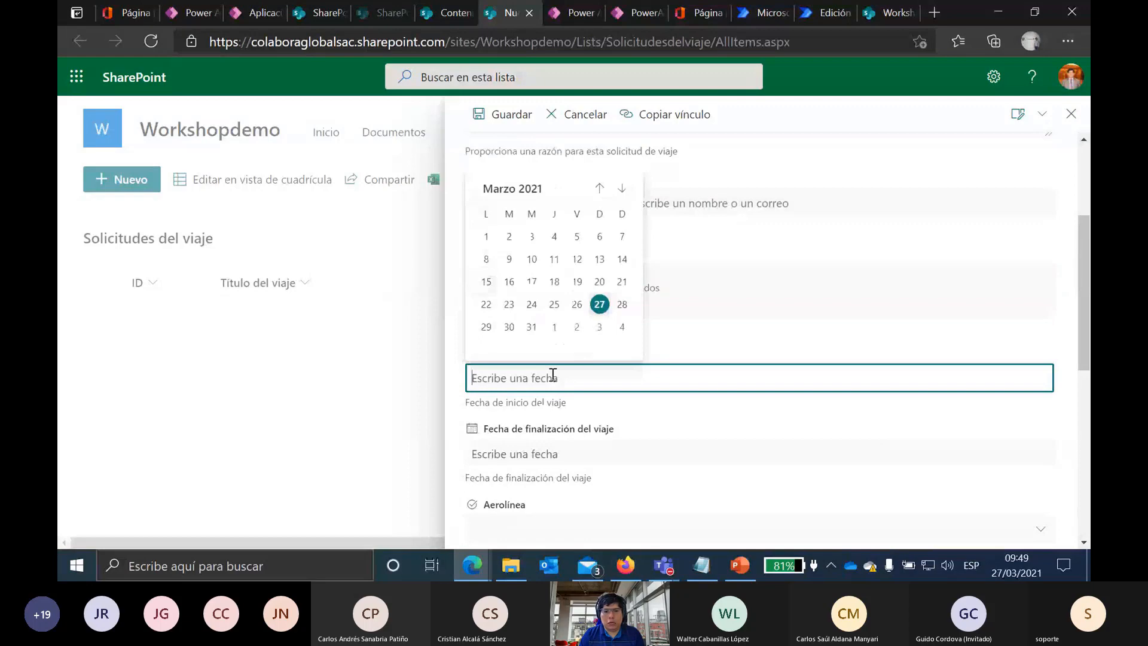
pyautogui.click(509, 327)
pyautogui.scroll(-2, 576, 420)
pyautogui.click(541, 317)
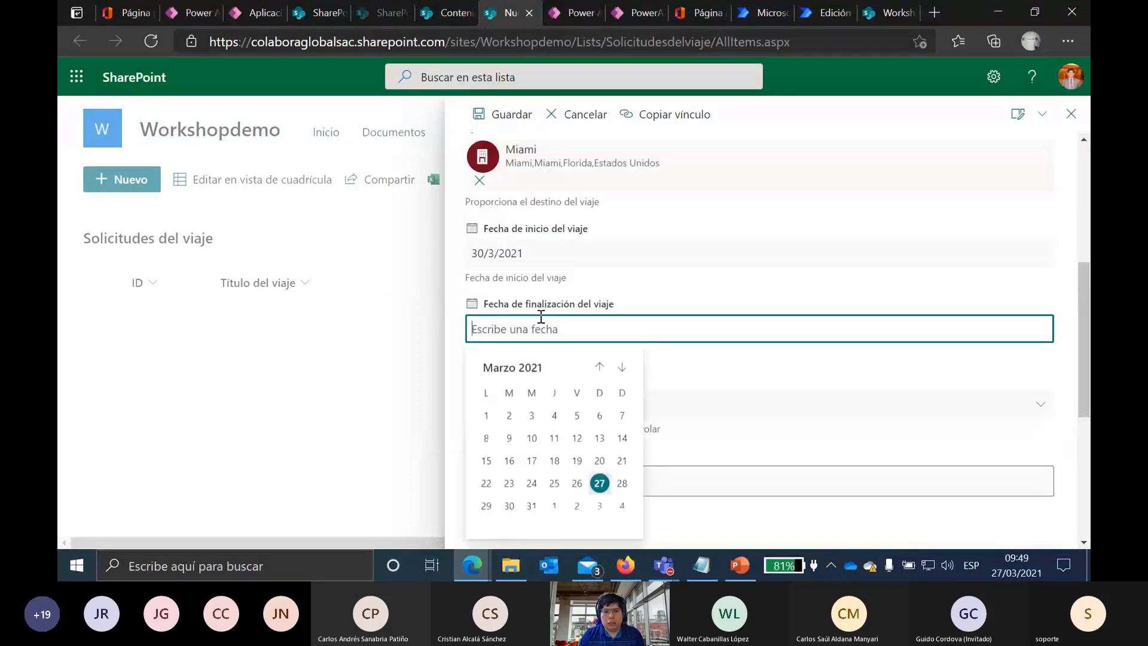
pyautogui.click(622, 367)
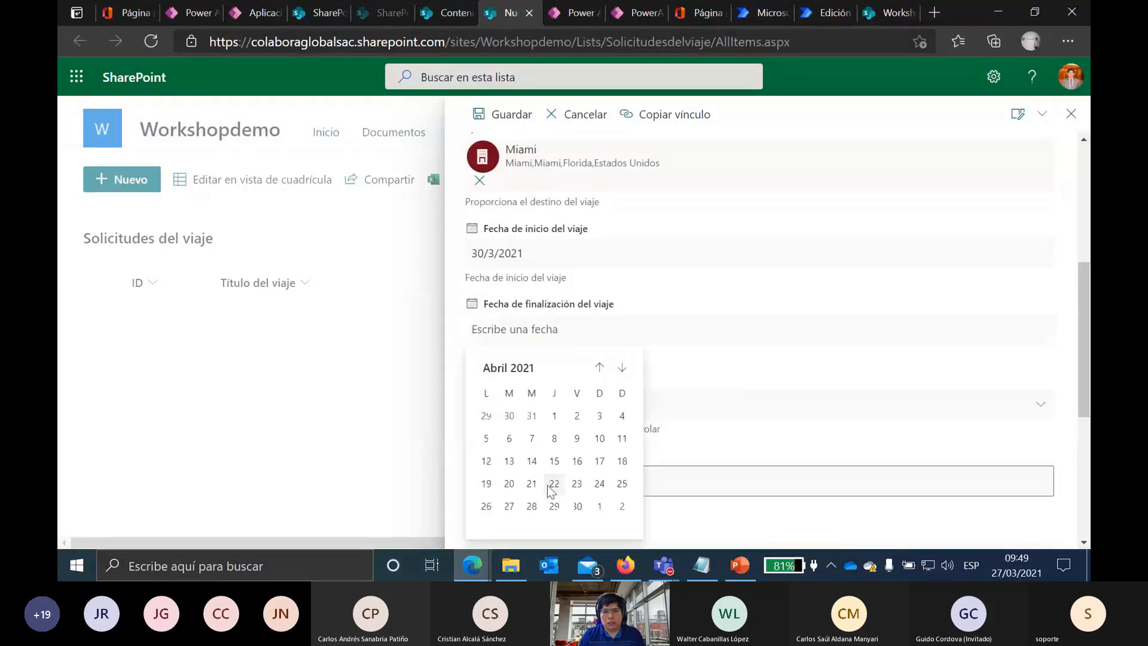
pyautogui.click(577, 506)
# Step: Enter airline LAN and estimated airfare 1500
pyautogui.scroll(-1, 777, 390)
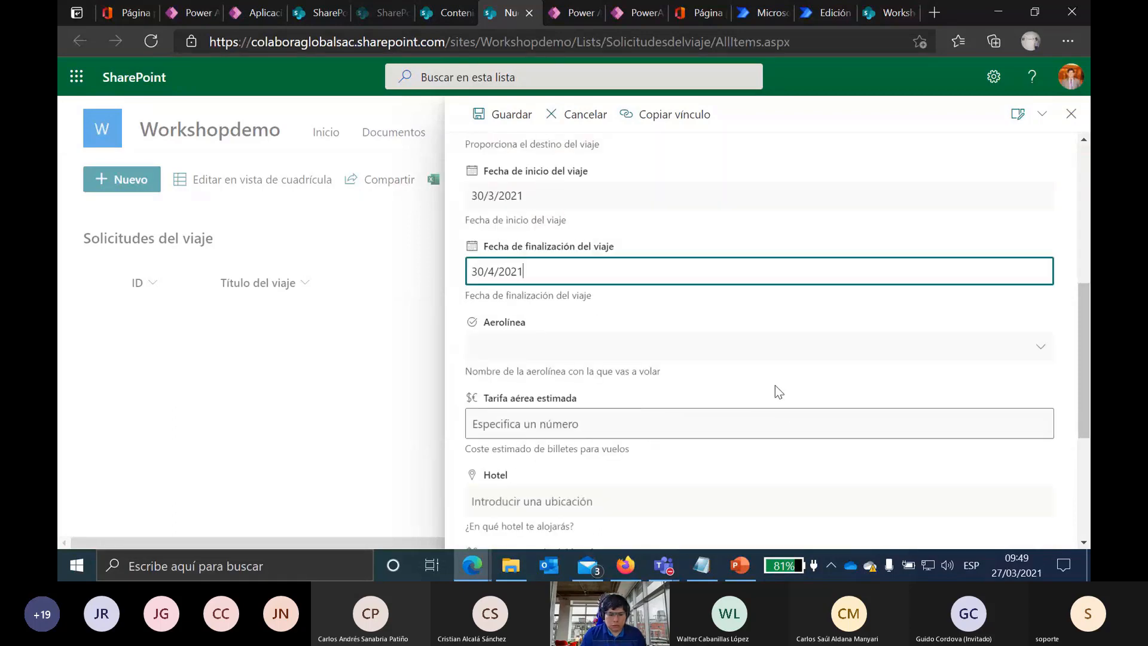
pyautogui.click(709, 336)
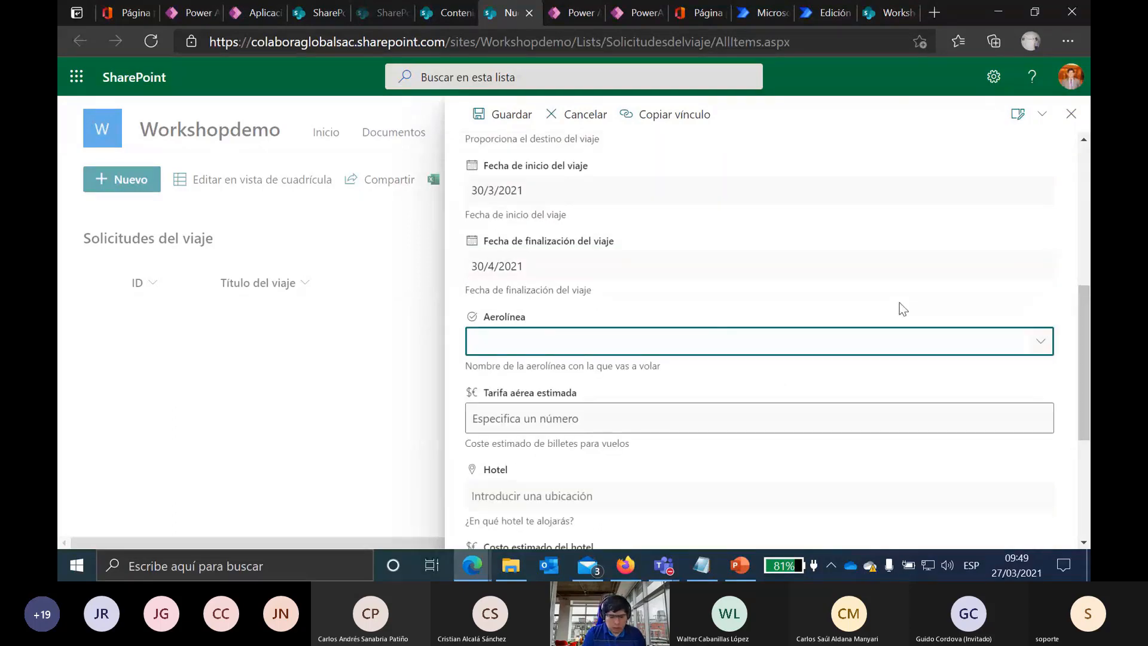
pyautogui.write('LAN')
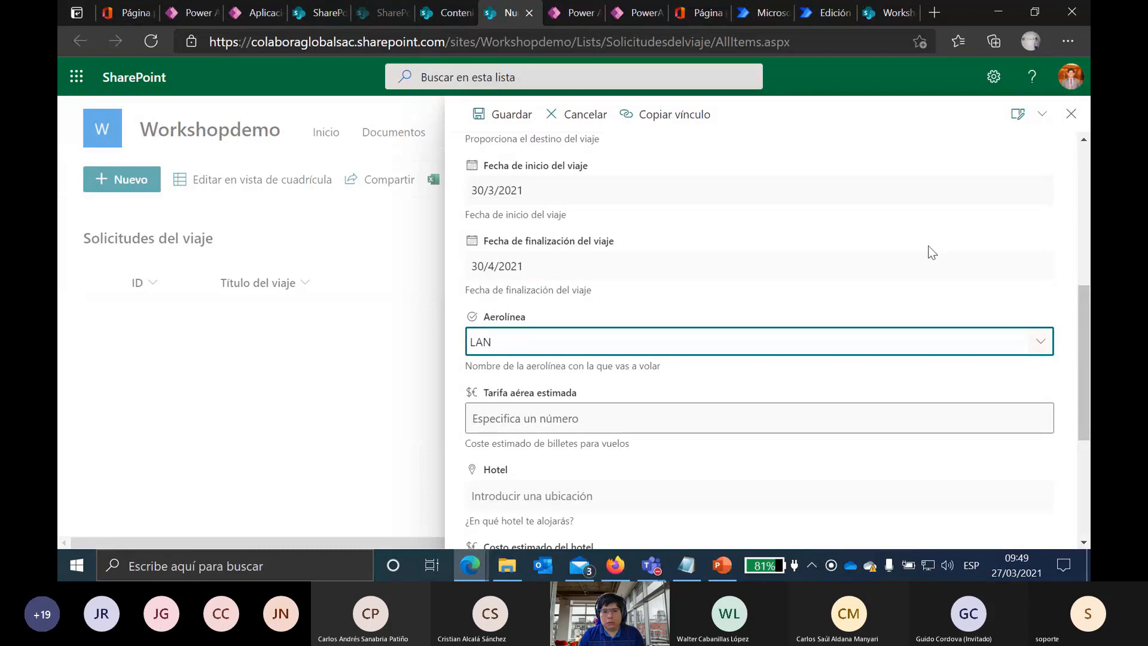
pyautogui.scroll(-2, 884, 286)
pyautogui.click(604, 290)
pyautogui.write('15')
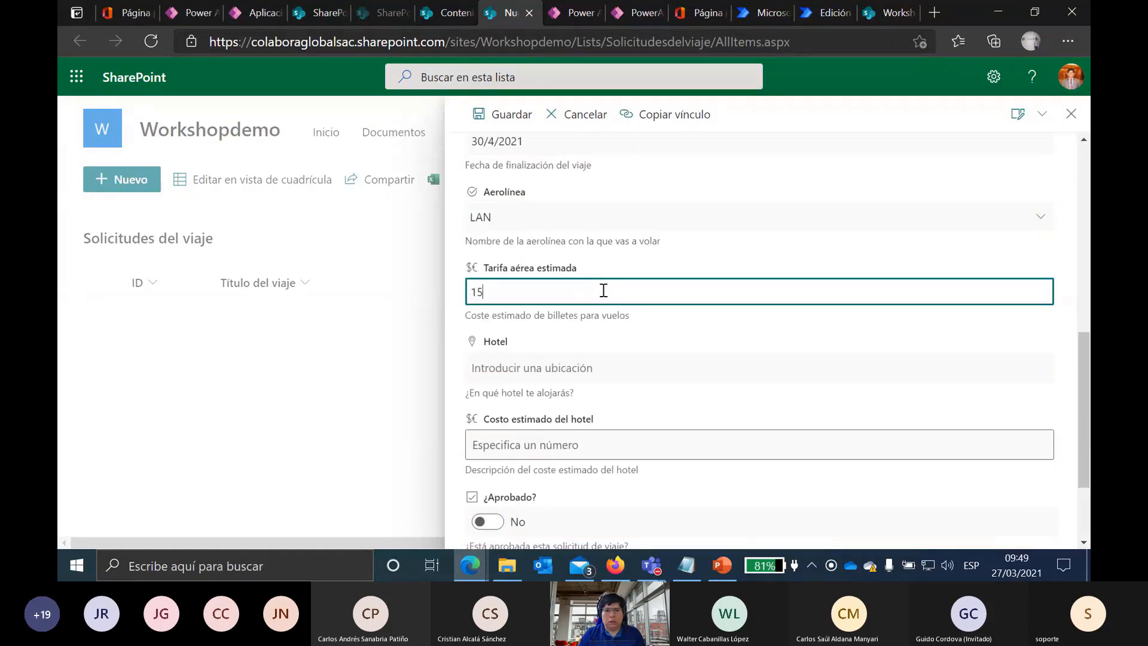
pyautogui.write('00')
pyautogui.scroll(-2, 934, 397)
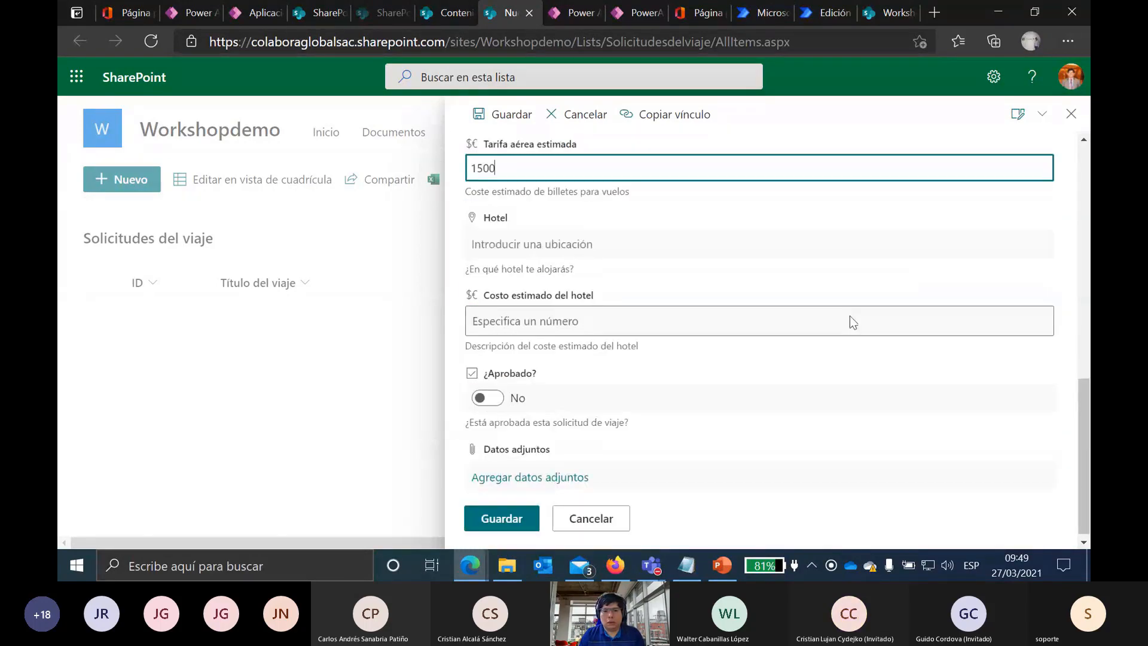
pyautogui.click(564, 321)
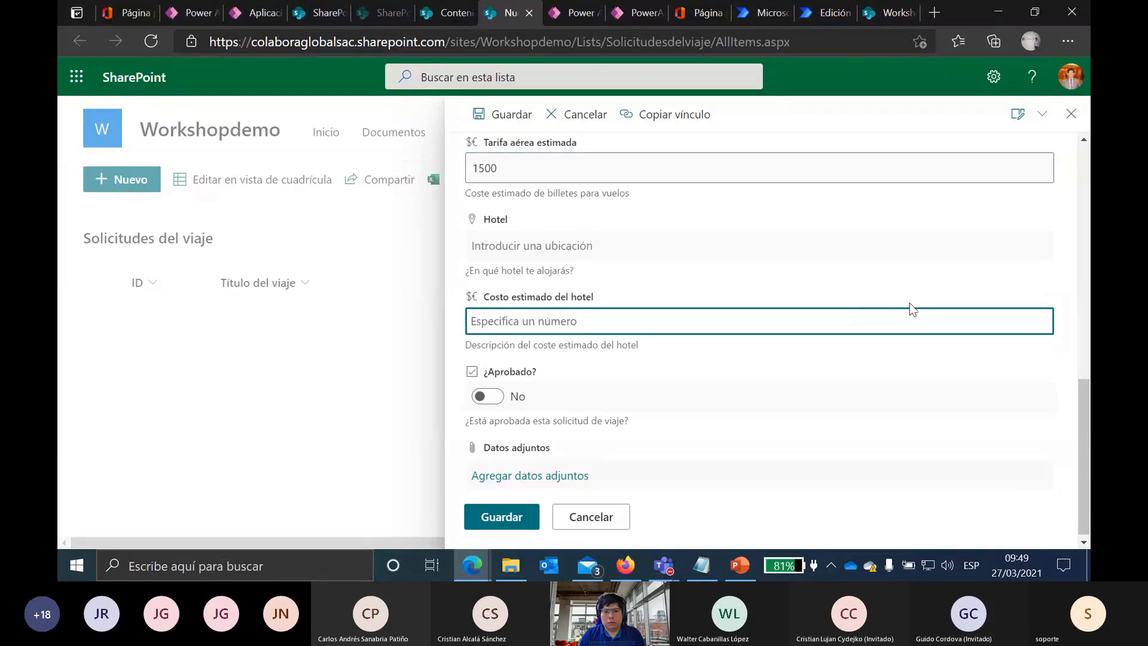
# Step: Save the Viaje Comercial request and narrow the Título del viaje column
pyautogui.click(507, 516)
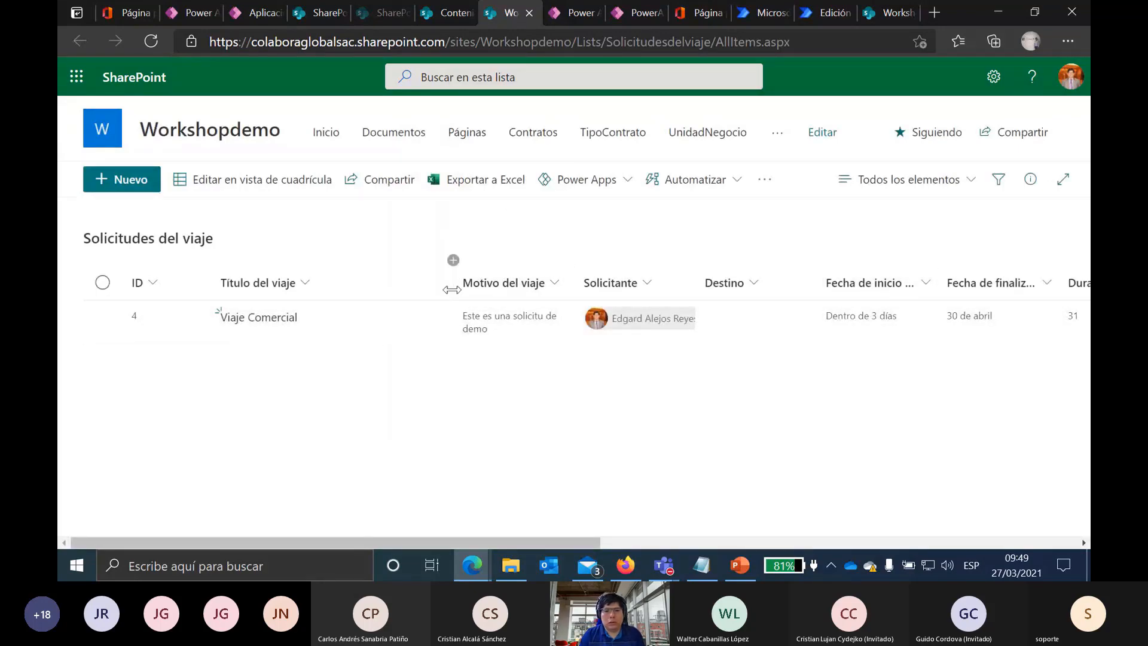
pyautogui.moveTo(451, 284); pyautogui.dragTo(355, 274)
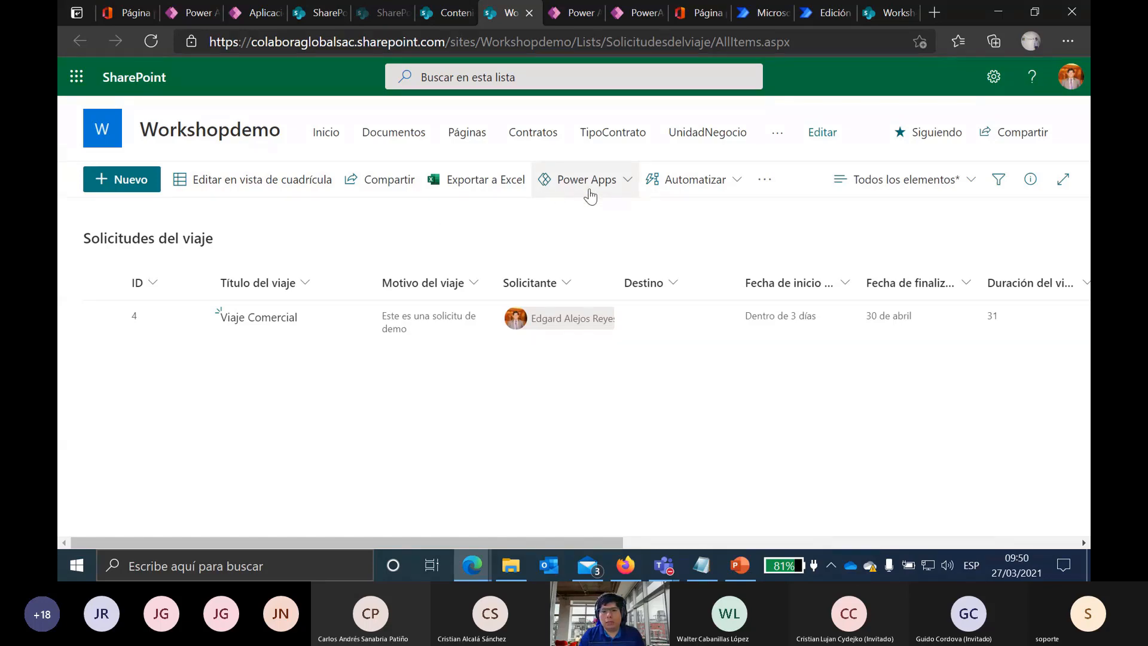
# Step: From the list's Power Apps menu, create an app named 'Solicitudes de Viaje'
pyautogui.click(627, 184)
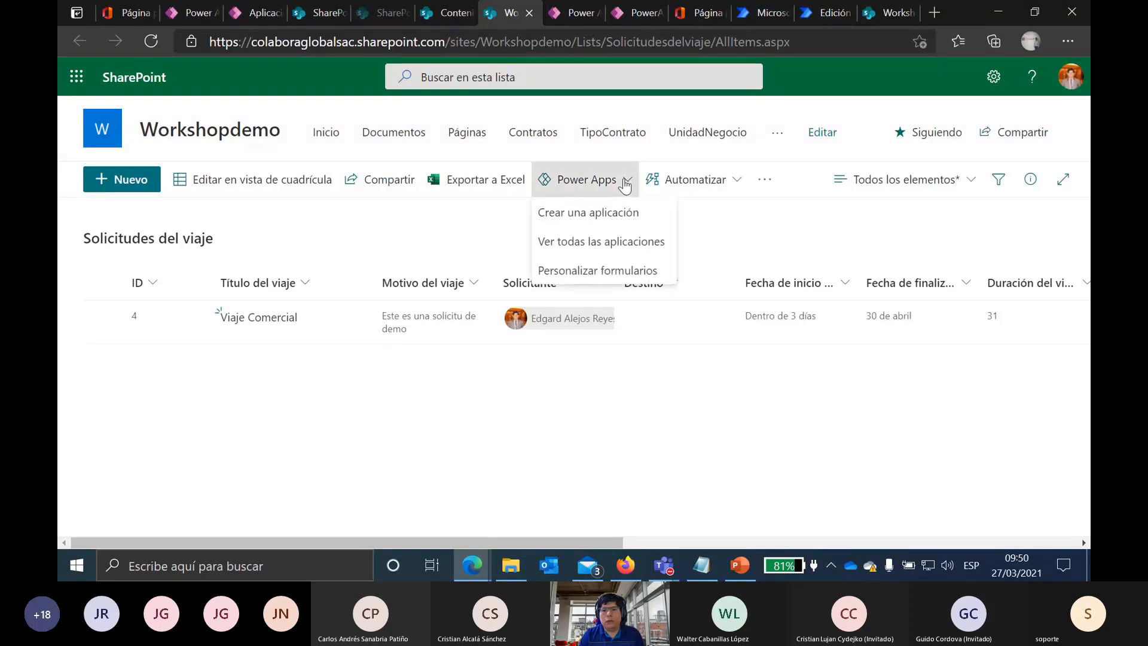
pyautogui.click(575, 214)
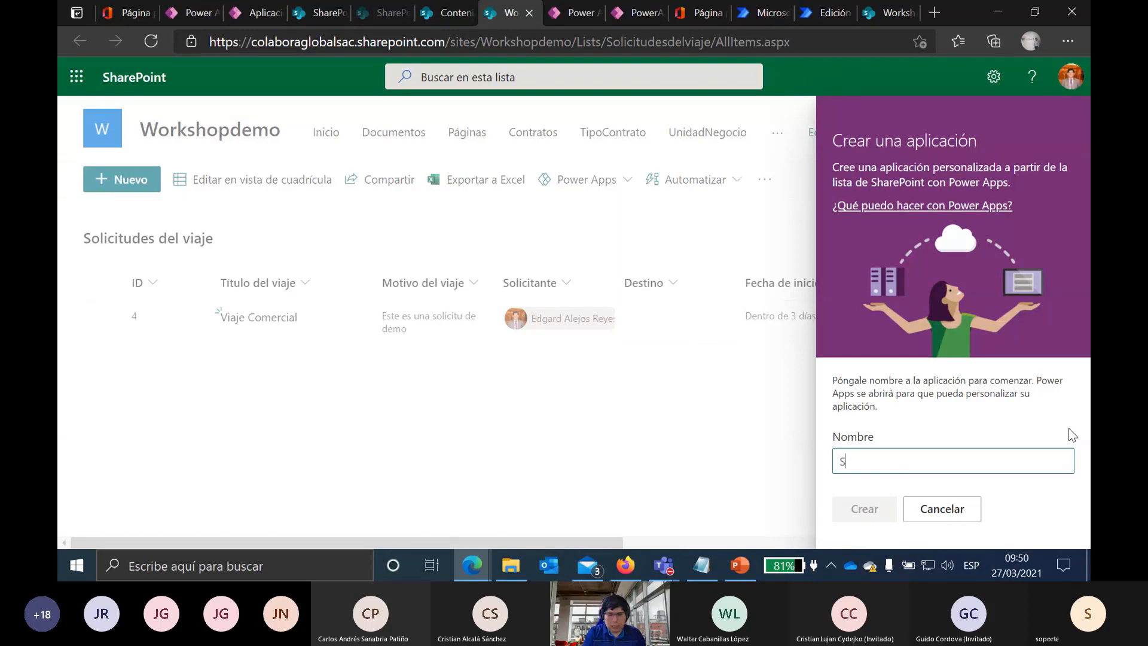
pyautogui.write('olicitudes ')
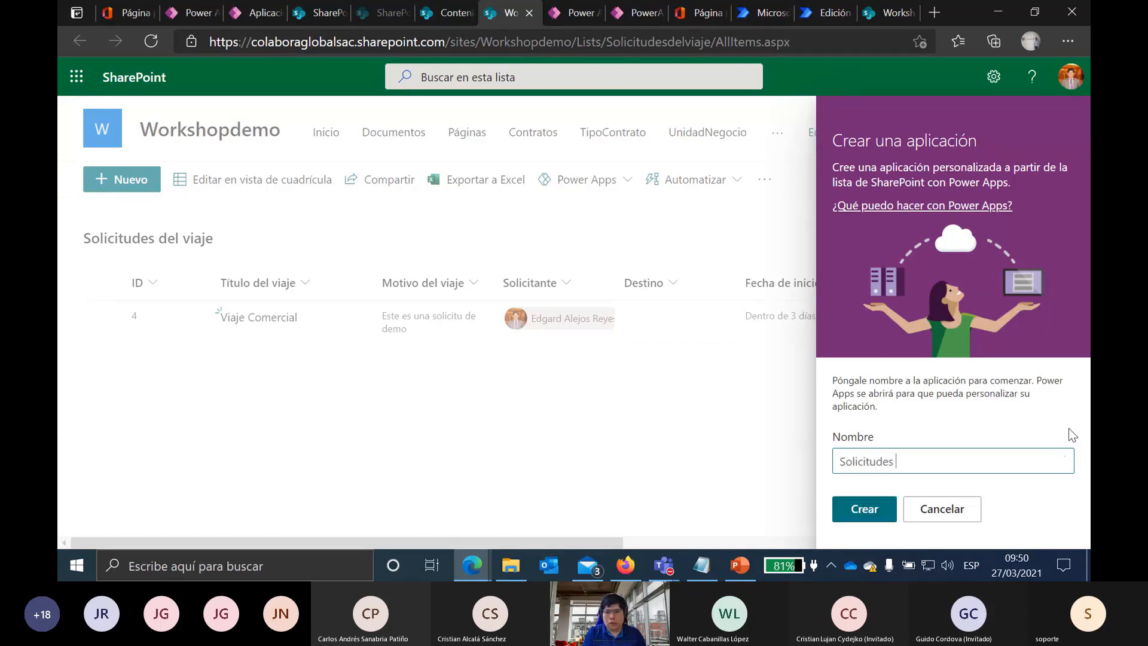
pyautogui.write('de Viaje')
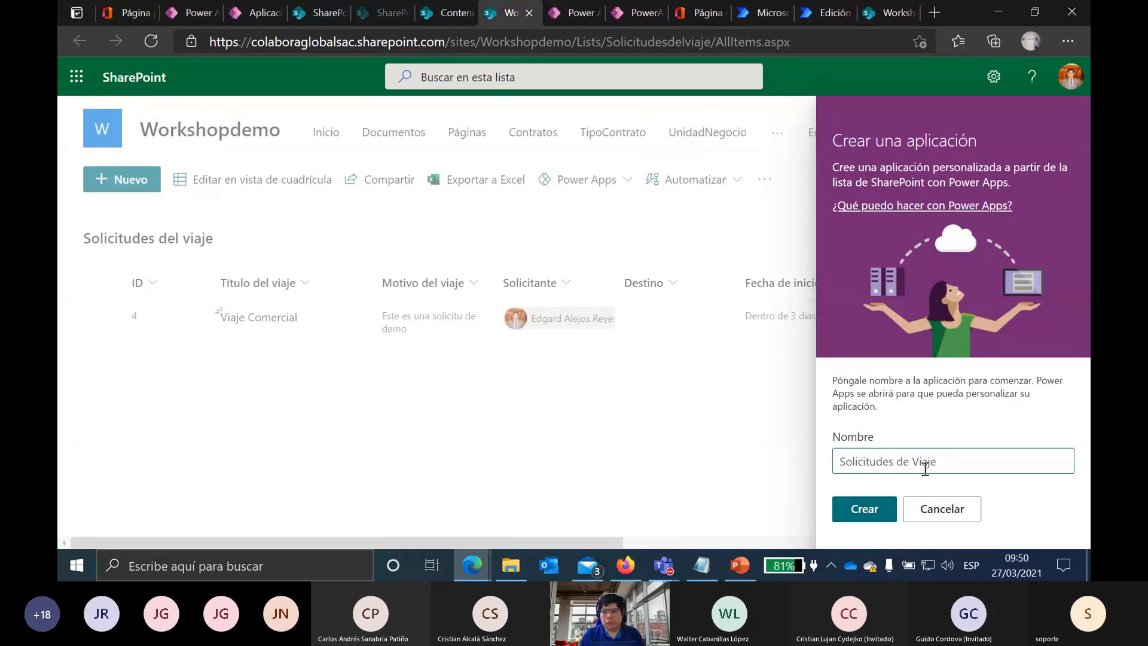
# Step: Create the app, set the canvas zoom to 38%, and collapse BrowseScreen1 in the tree view
pyautogui.click(862, 518)
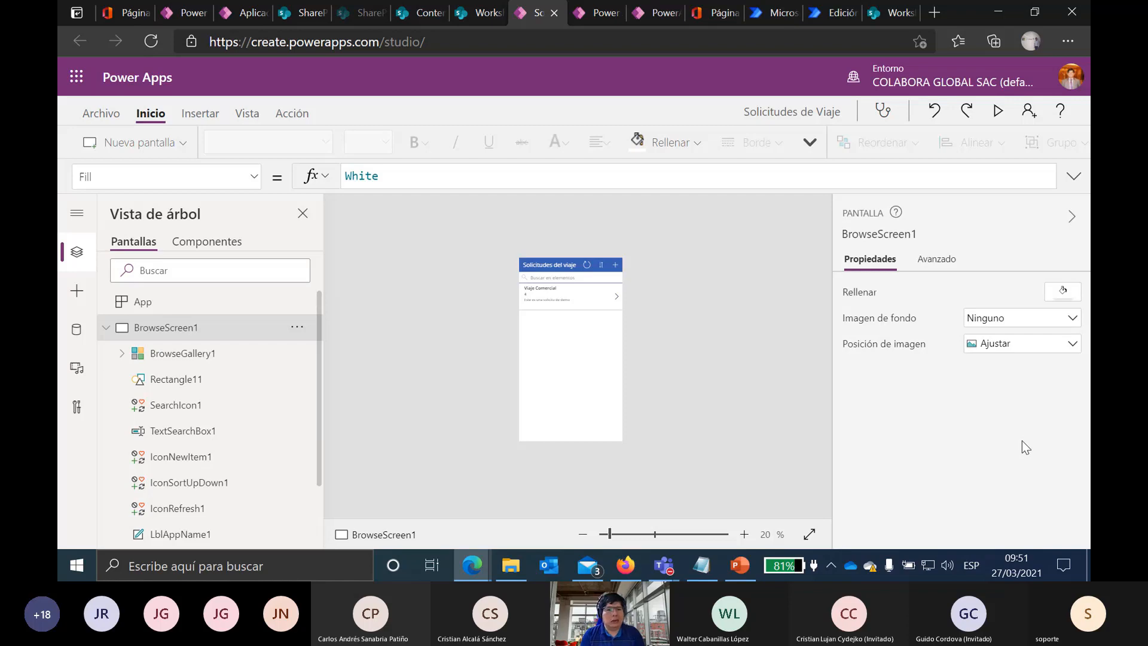
pyautogui.click(642, 538)
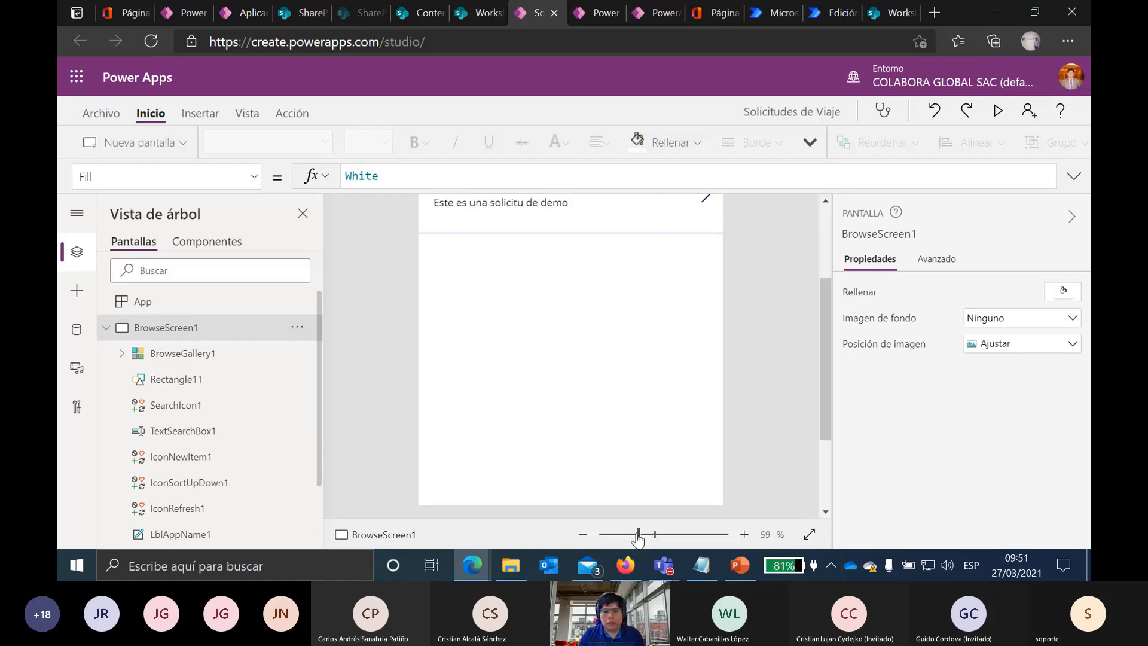
pyautogui.moveTo(637, 538); pyautogui.dragTo(623, 538)
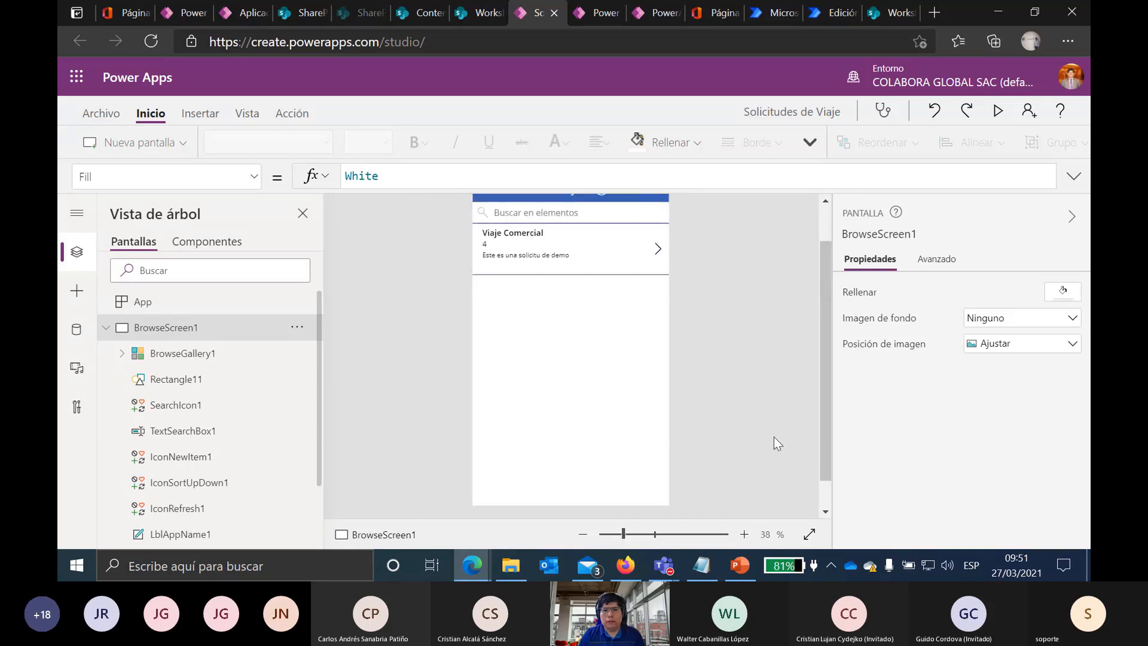
pyautogui.moveTo(826, 329); pyautogui.dragTo(824, 287)
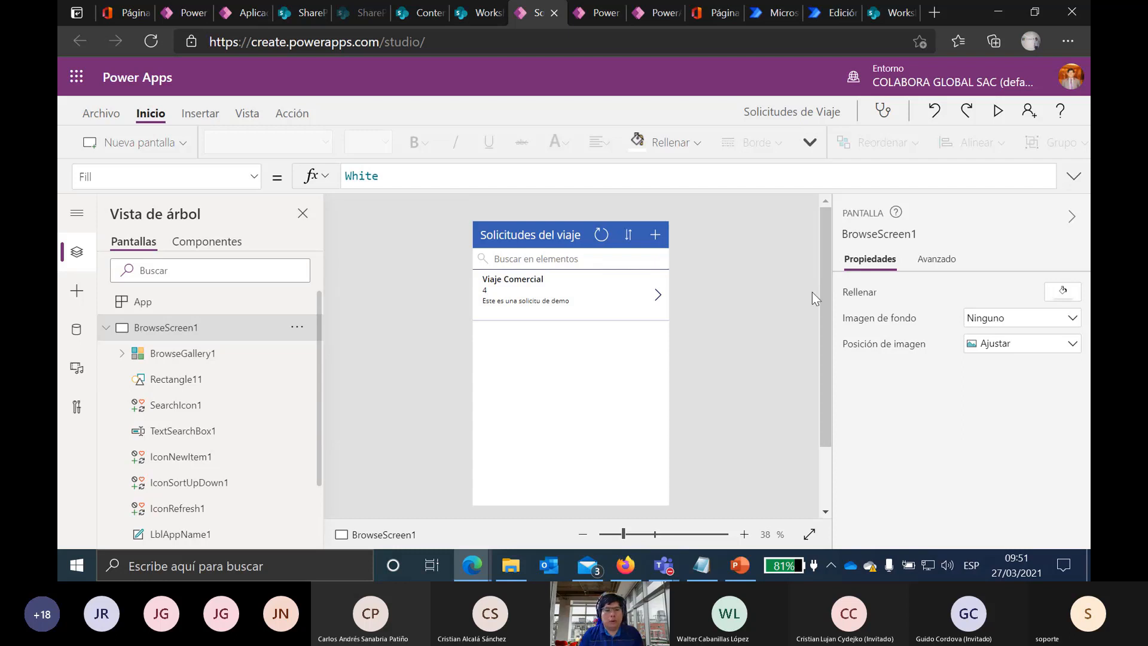
pyautogui.click(106, 328)
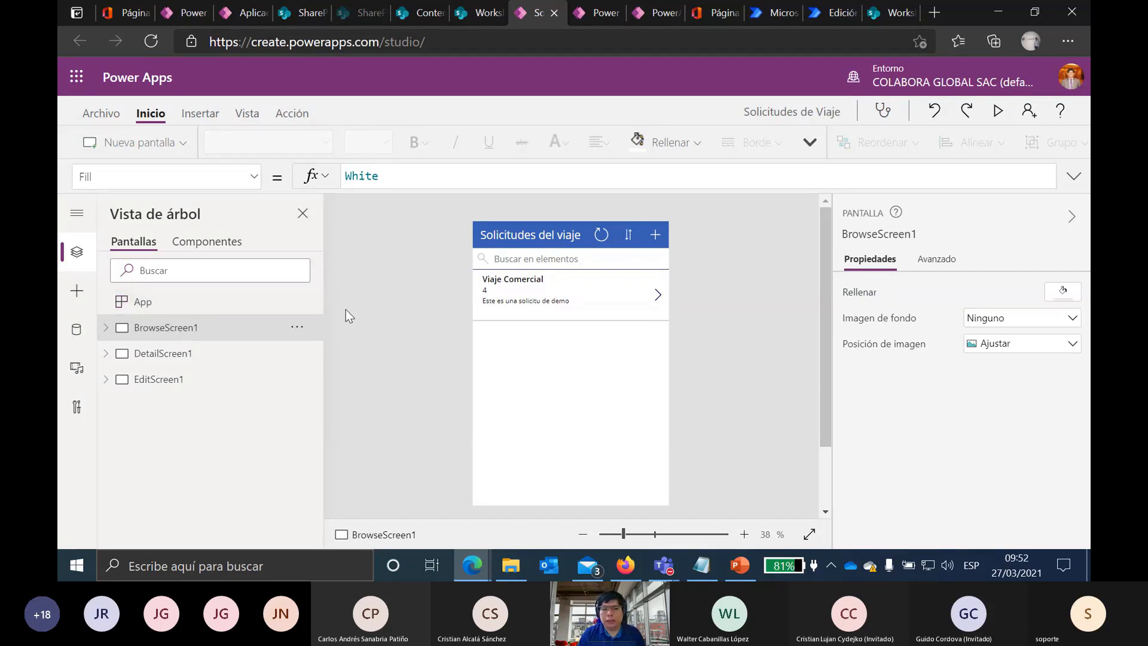
# Step: Preview the app, then close the preview and dismiss the canvas tip
pyautogui.click(999, 111)
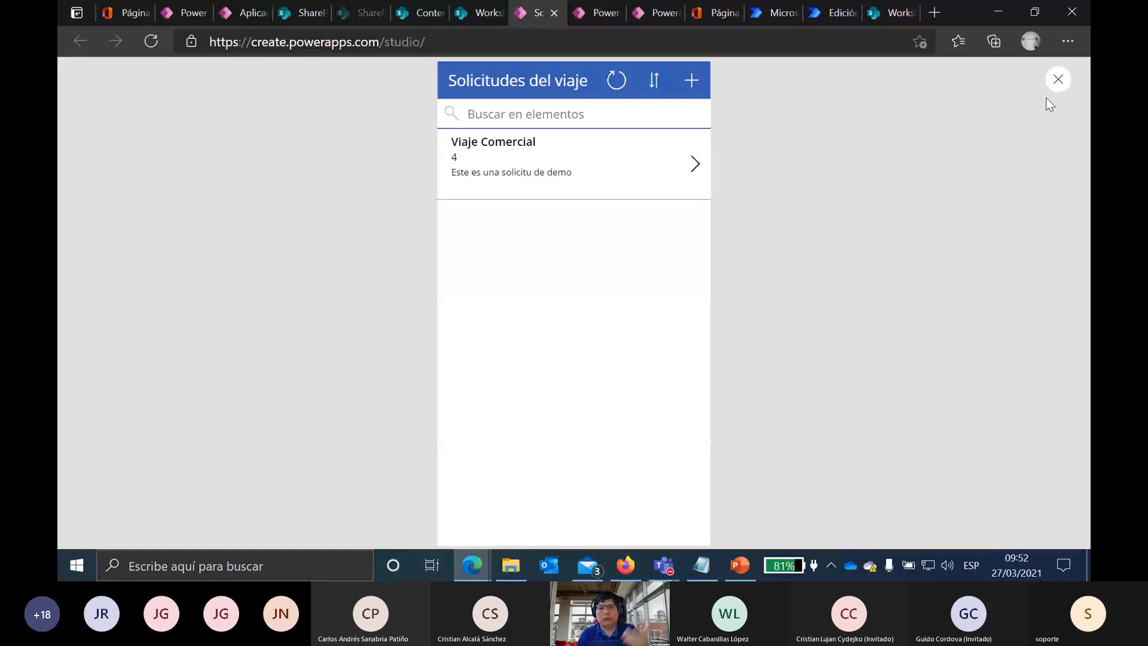
pyautogui.click(1058, 81)
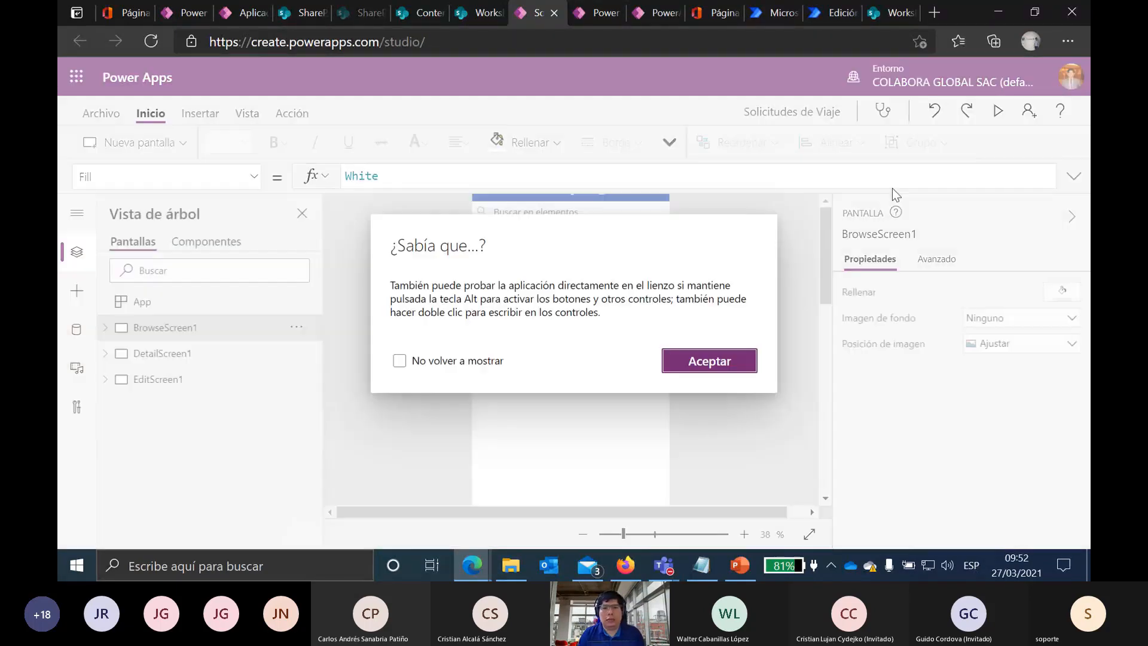
pyautogui.click(732, 364)
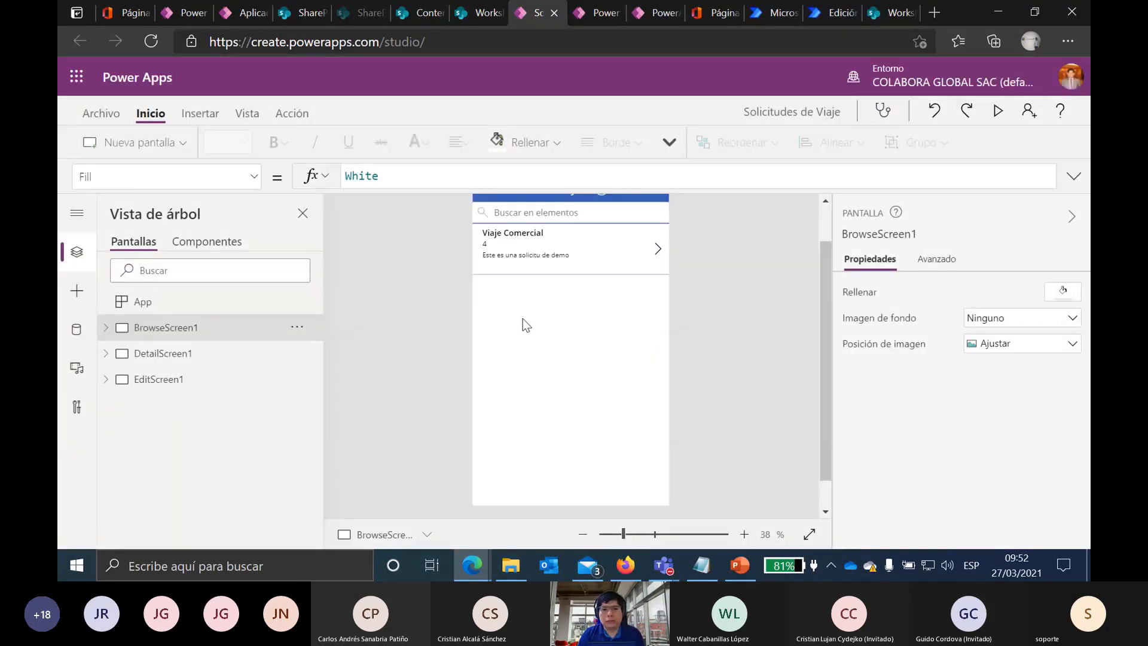
# Step: Set BrowseGallery1's layout to Título y subtítulo
pyautogui.click(106, 328)
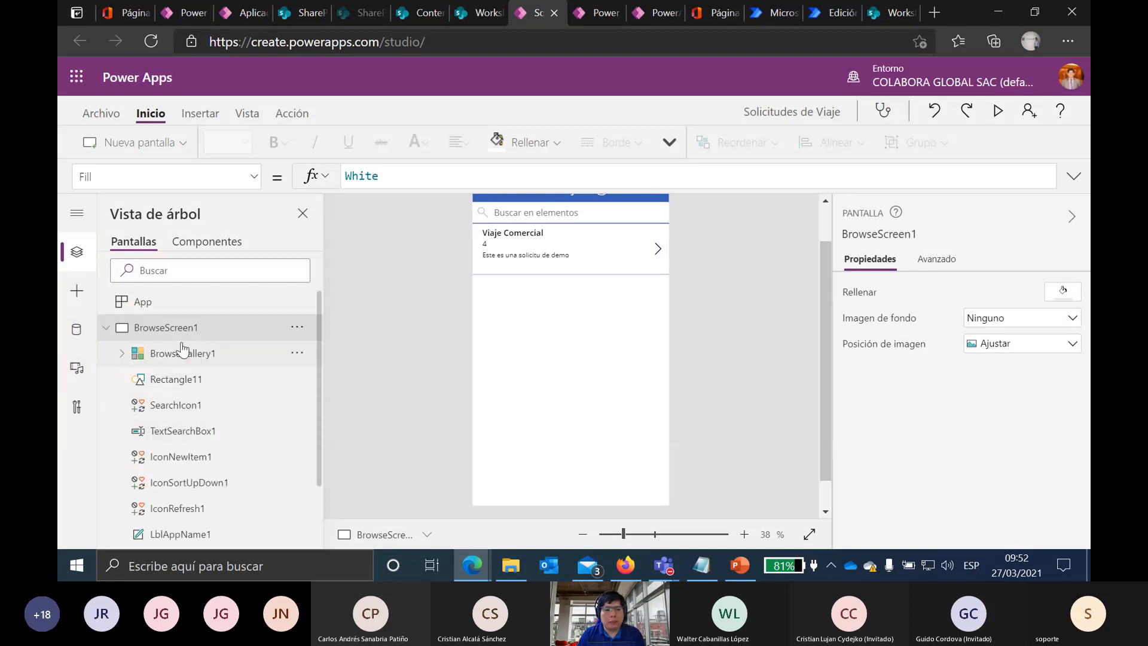
pyautogui.click(165, 356)
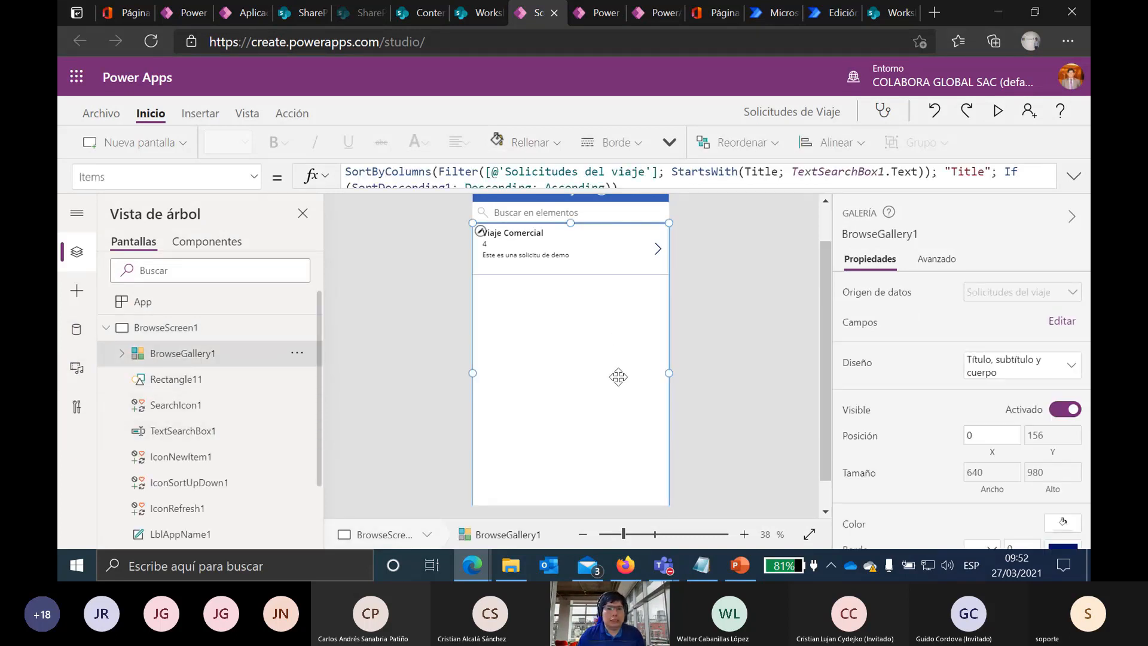
pyautogui.scroll(2, 827, 296)
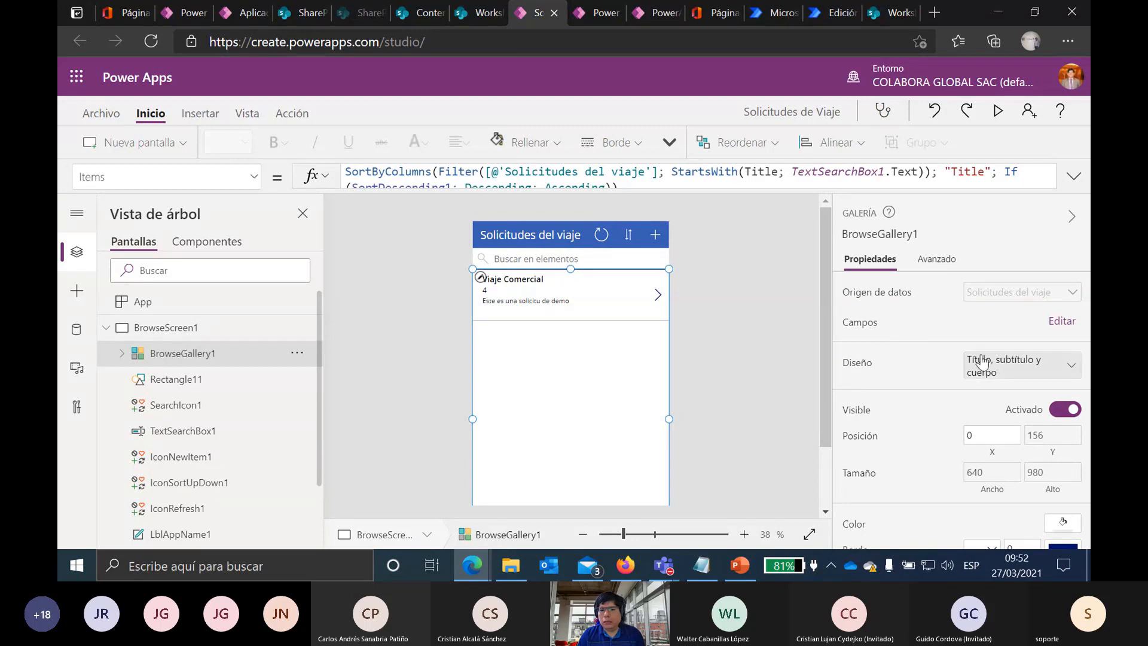
pyautogui.click(1042, 367)
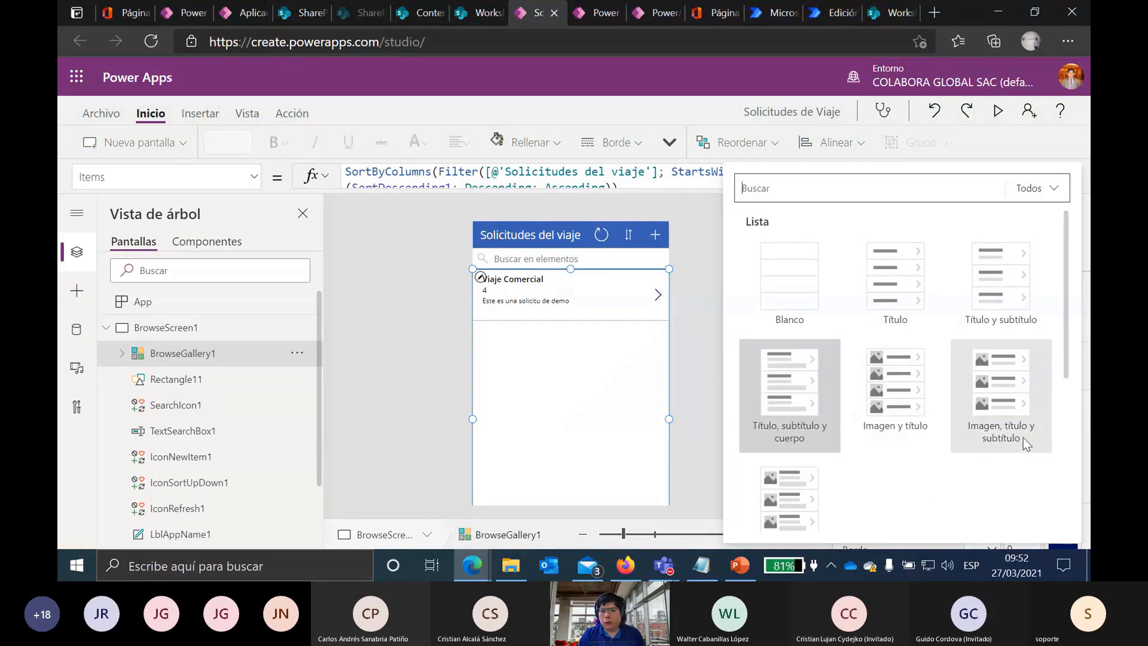
pyautogui.scroll(-3, 878, 463)
pyautogui.scroll(3, 877, 466)
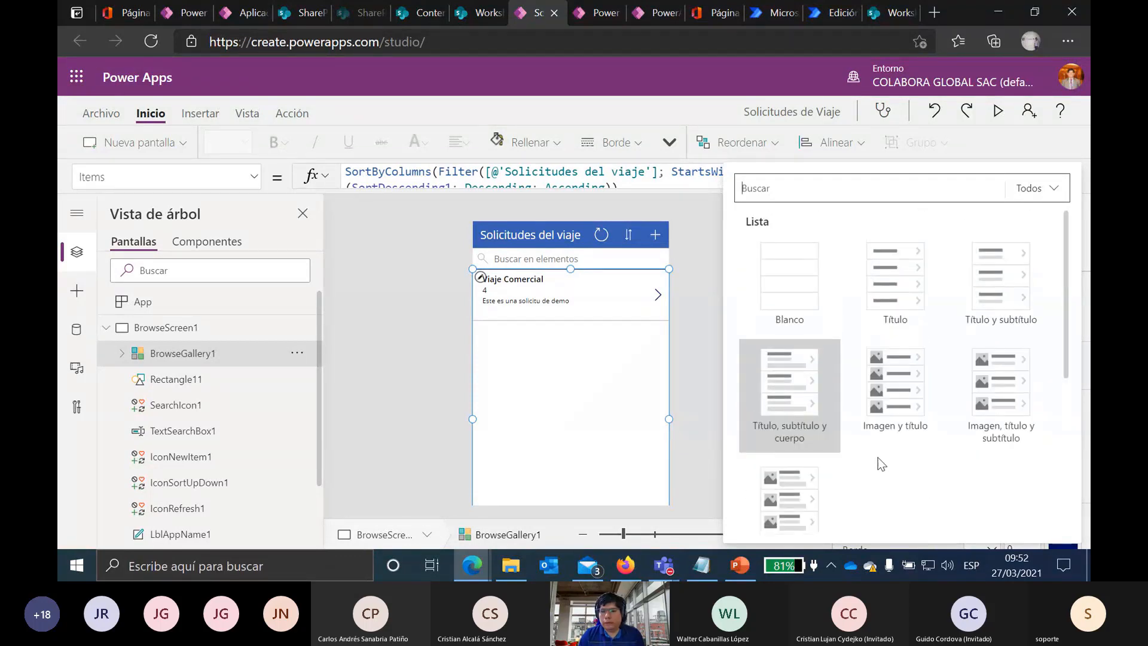
pyautogui.click(997, 295)
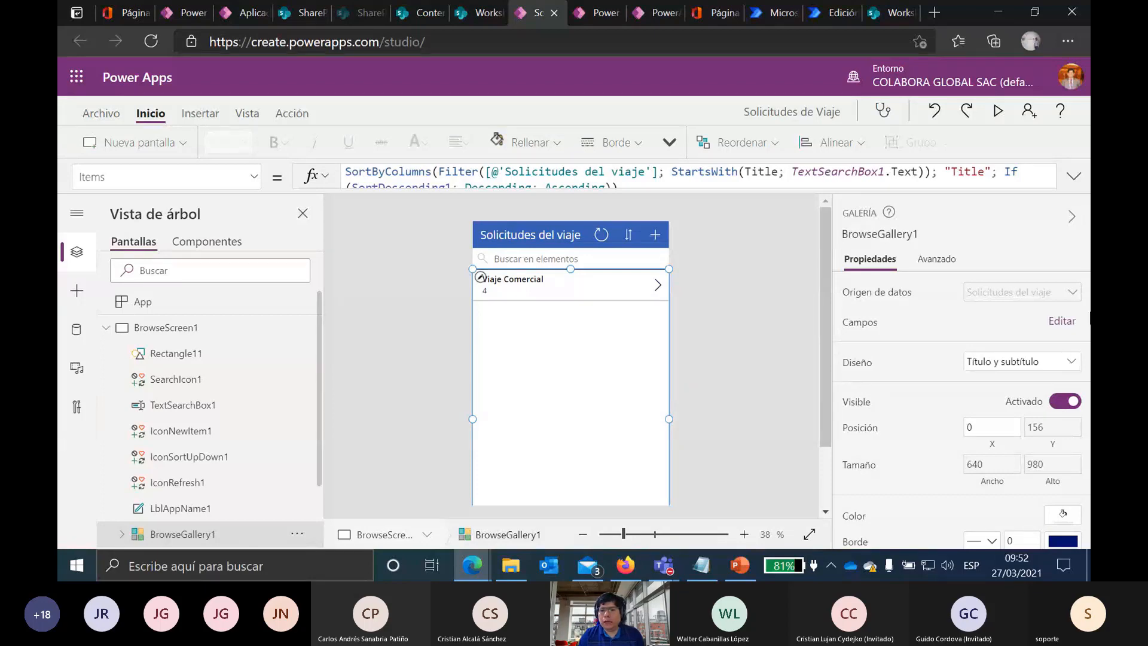
# Step: Open the gallery's field mapping and bring up the field choices for the Subtitle2 label
pyautogui.click(1071, 323)
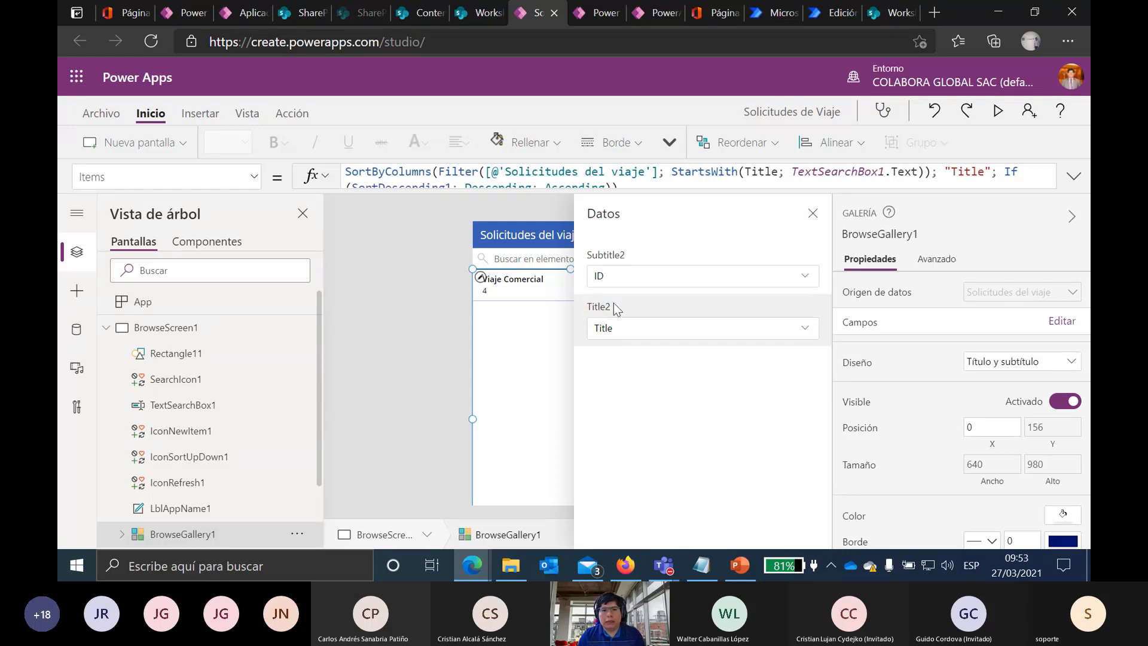
pyautogui.scroll(-2, 251, 448)
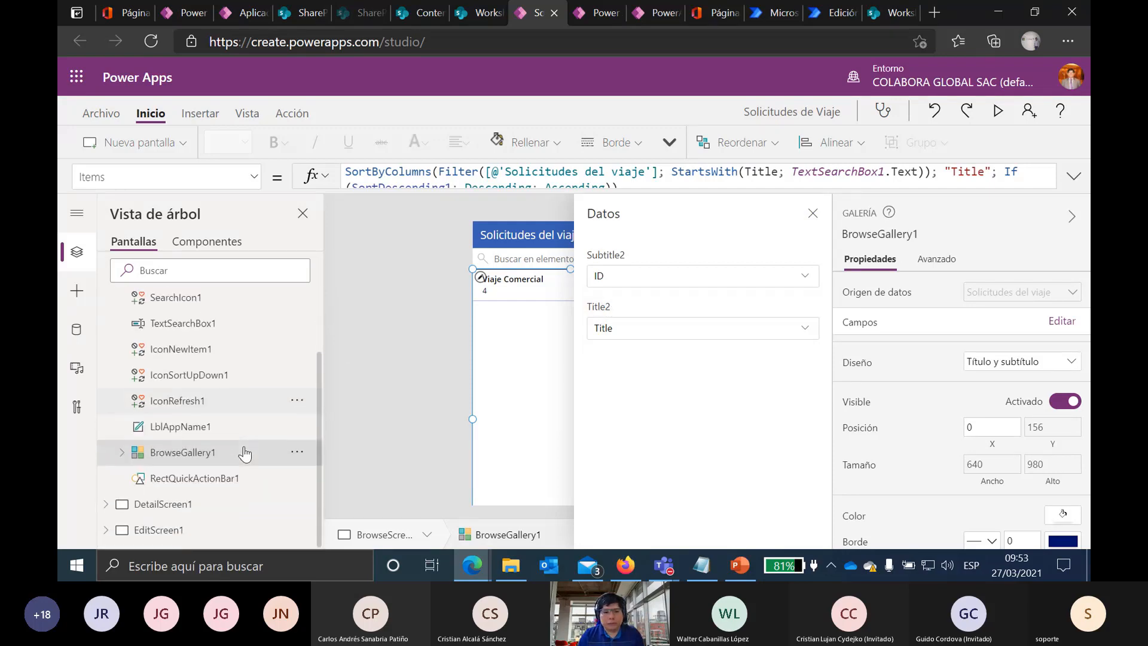
pyautogui.click(122, 452)
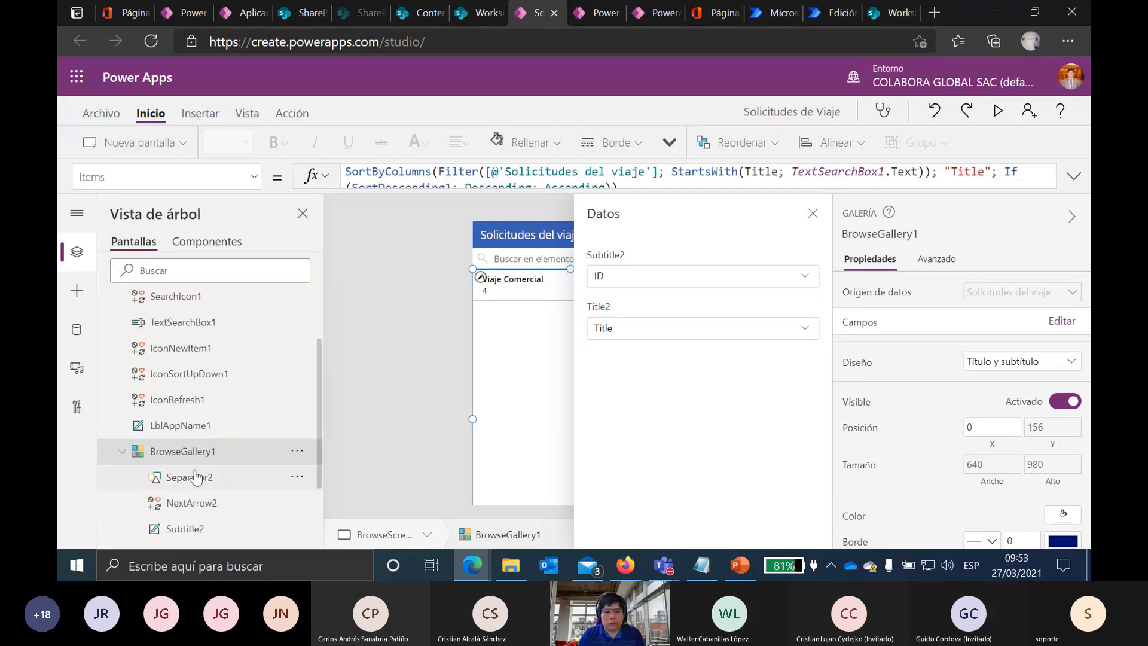
pyautogui.scroll(-5, 194, 476)
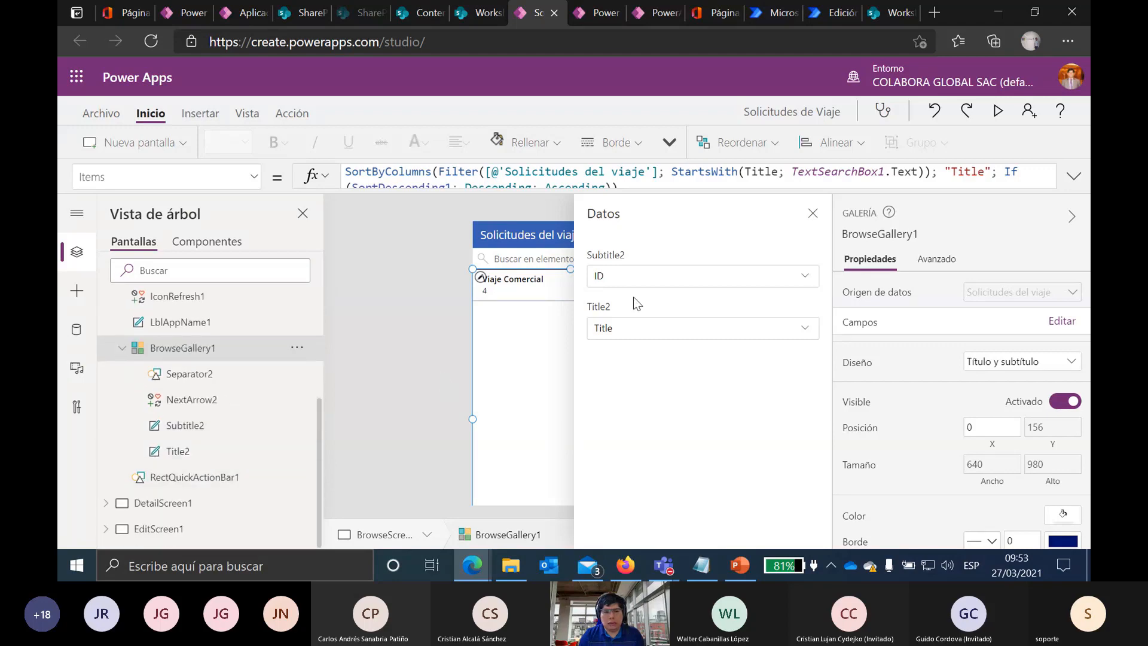
pyautogui.click(638, 329)
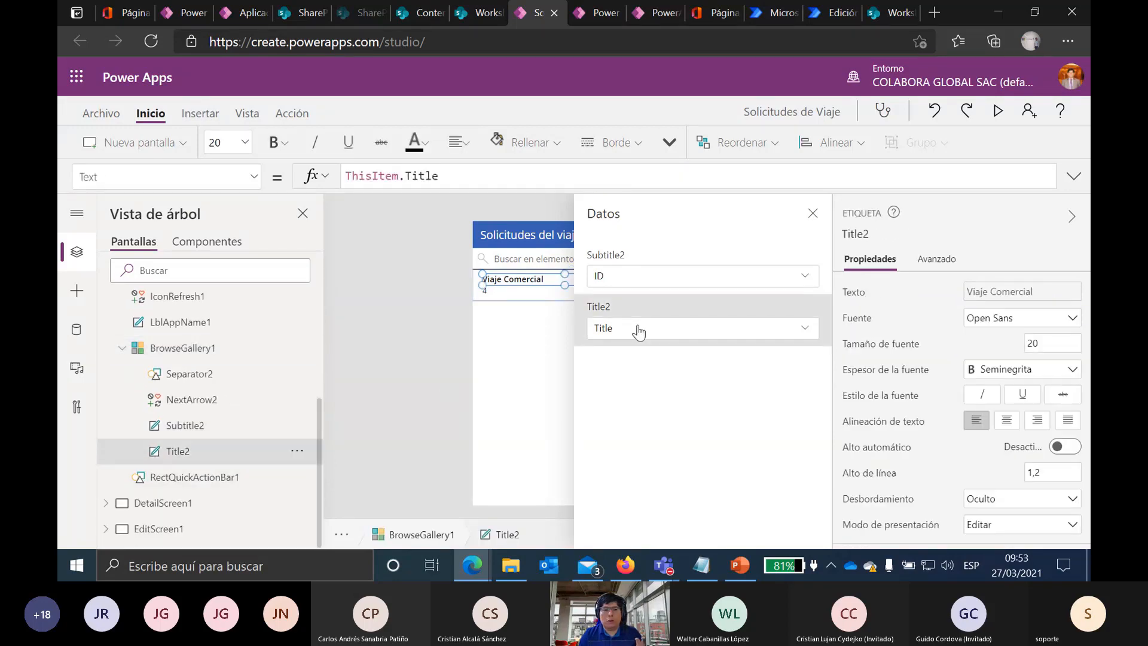
pyautogui.click(618, 280)
pyautogui.click(617, 280)
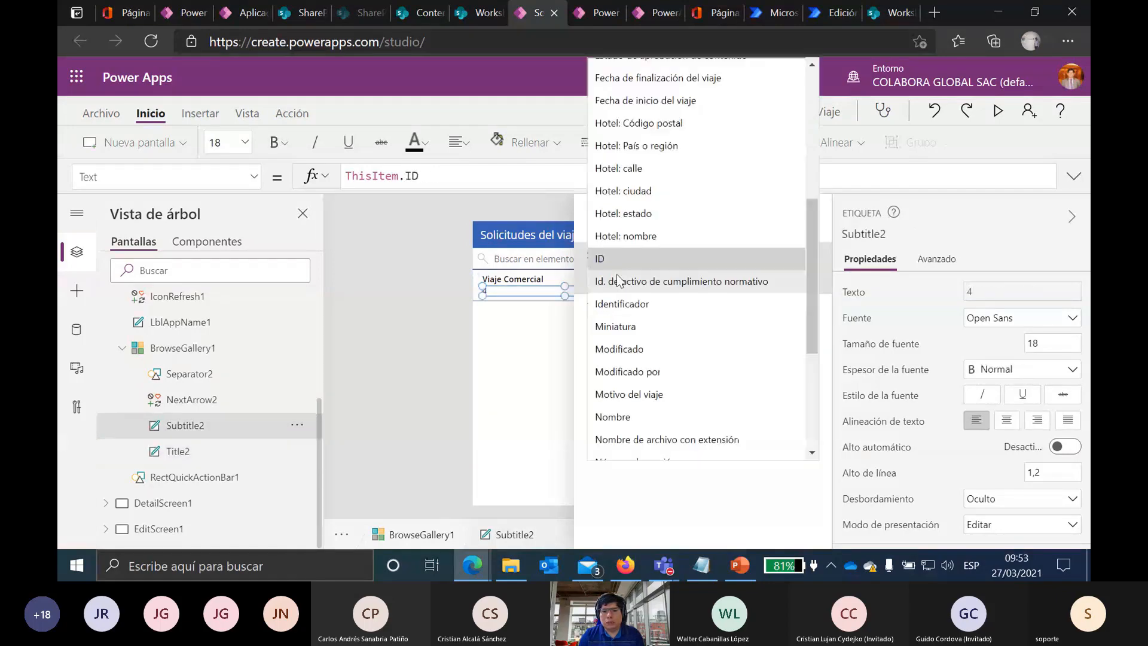
pyautogui.scroll(-4, 703, 293)
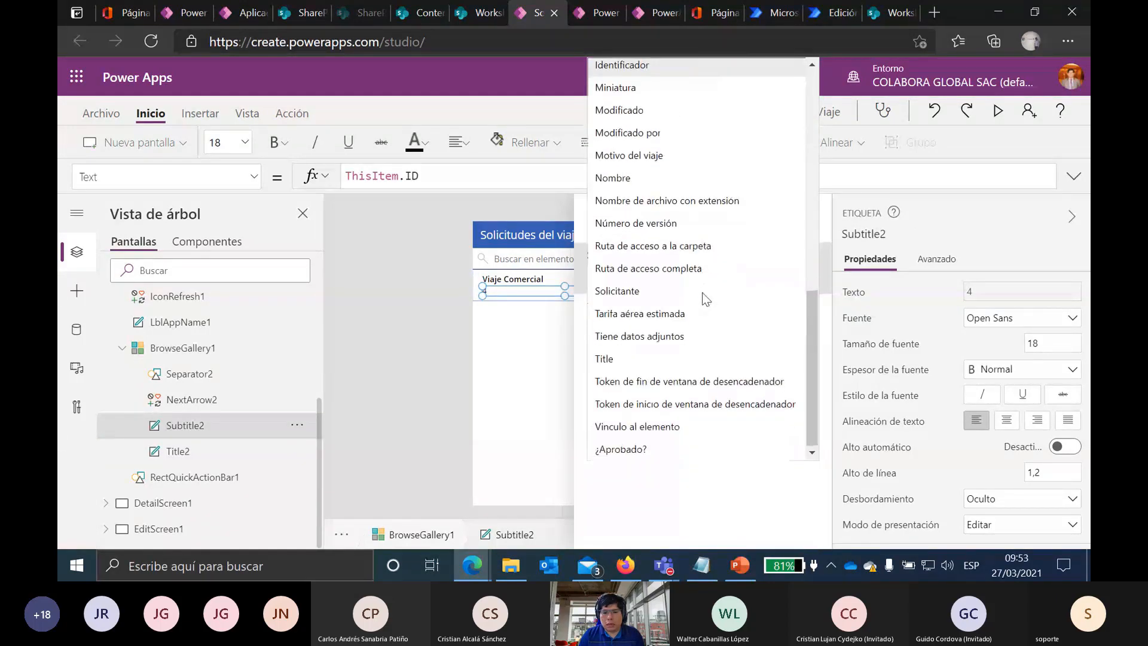
pyautogui.scroll(6, 706, 302)
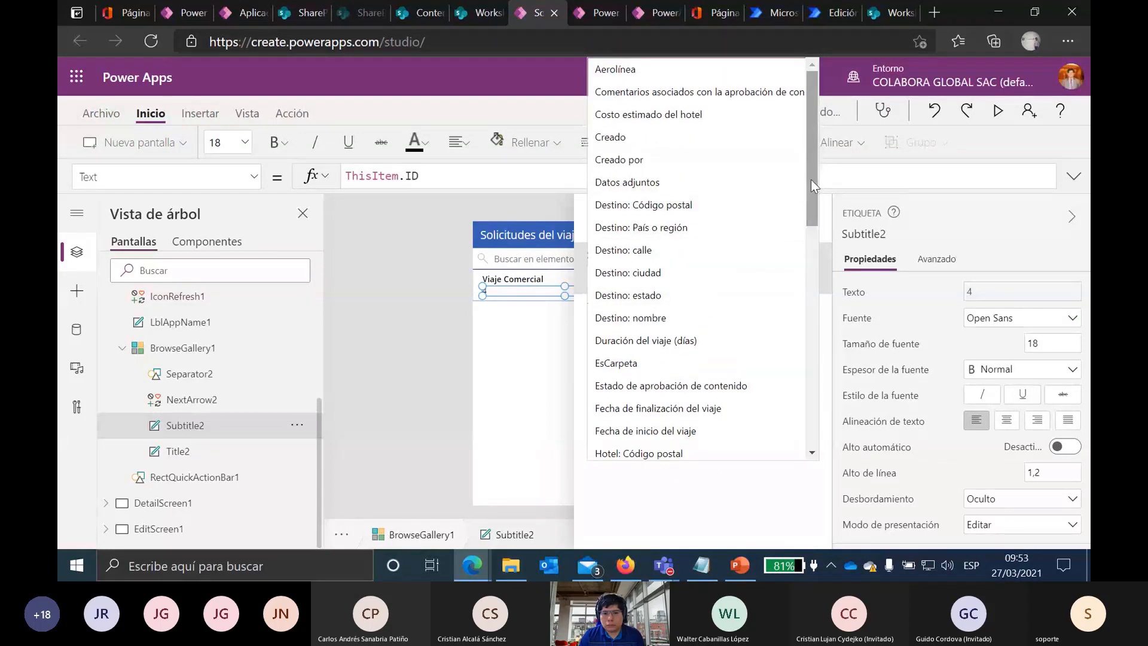
pyautogui.moveTo(811, 180); pyautogui.dragTo(823, 409)
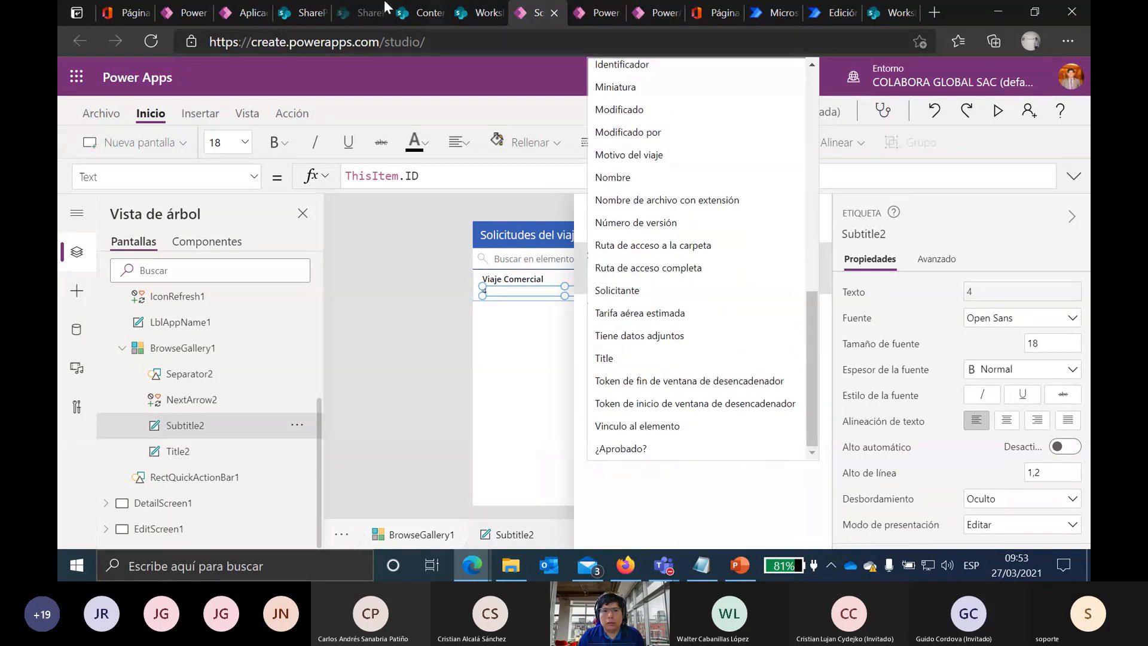
# Step: After checking the list's fields, map Subtitle2 to Motivo del viaje and collapse the properties panel
pyautogui.click(491, 12)
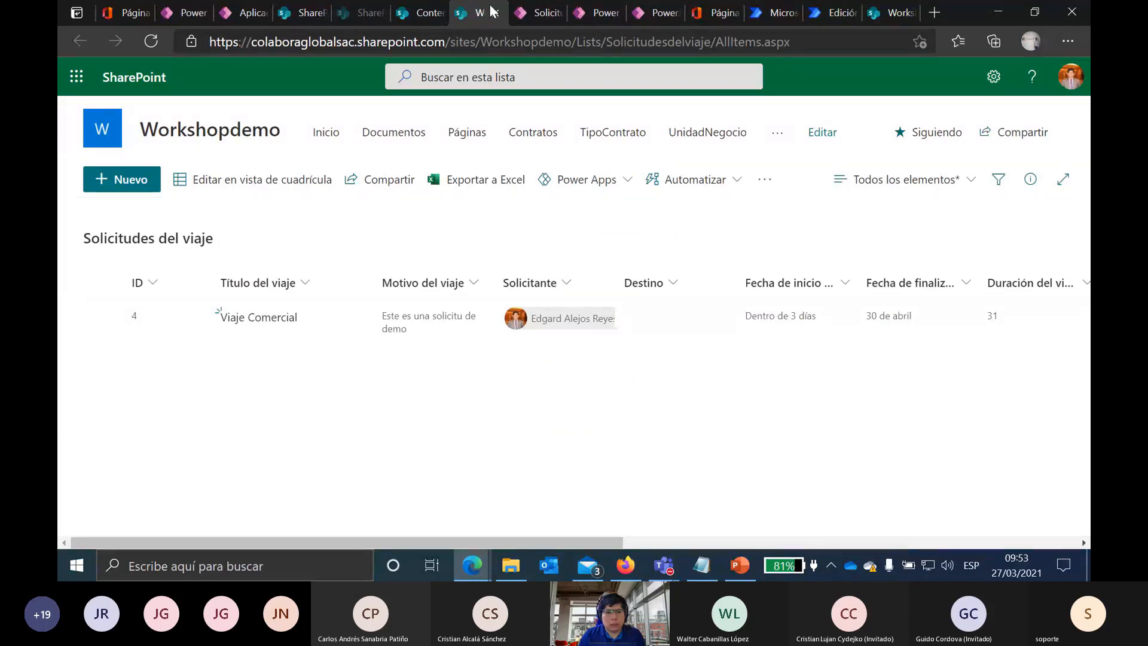
pyautogui.click(536, 12)
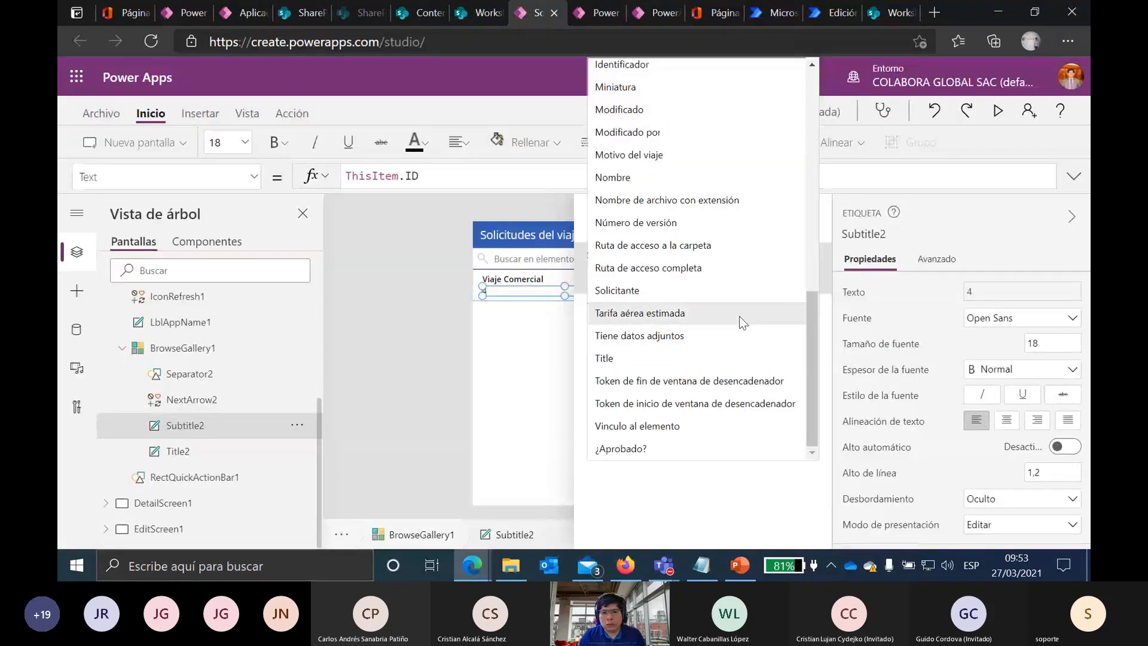
pyautogui.click(670, 155)
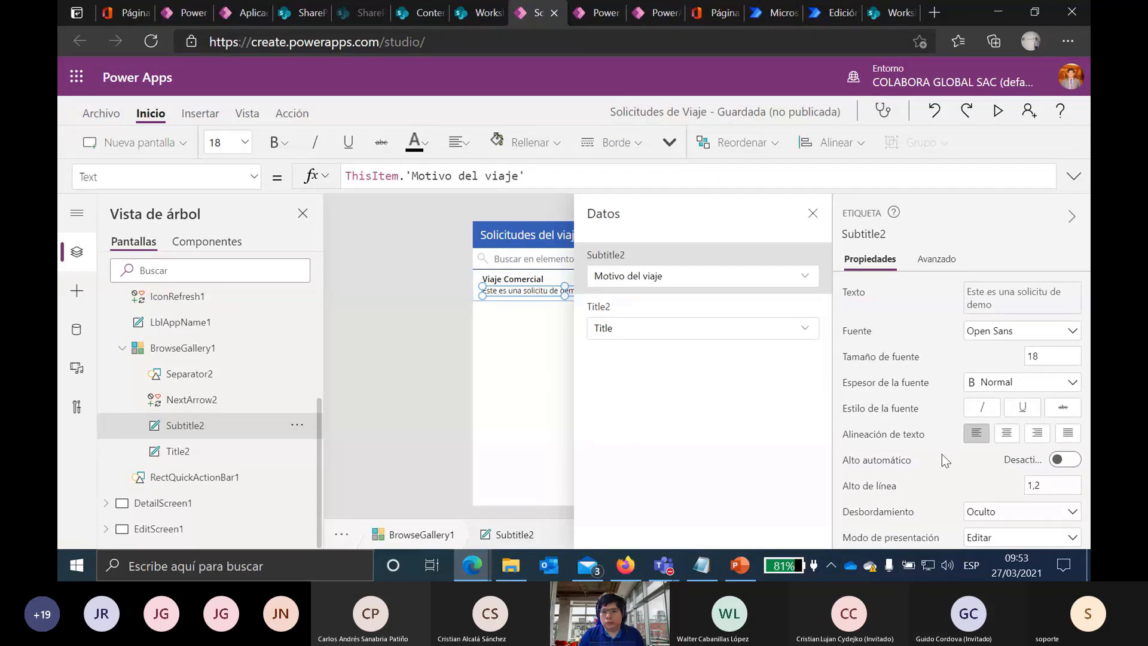
pyautogui.scroll(-3, 942, 454)
pyautogui.scroll(-2, 921, 429)
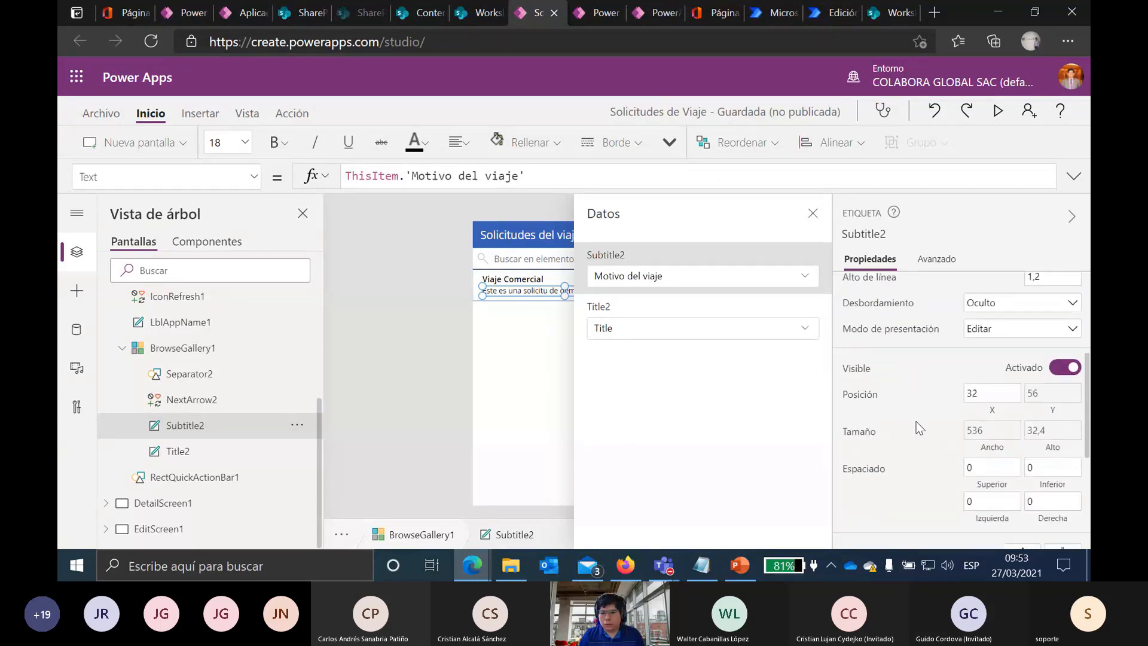
pyautogui.scroll(5, 918, 426)
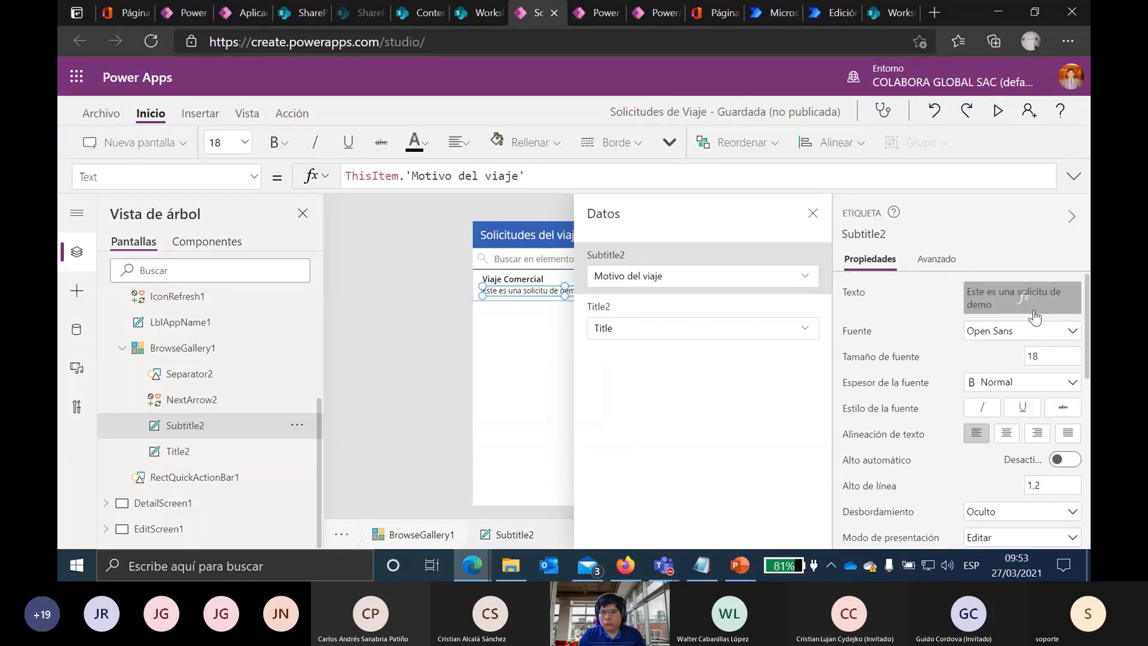
pyautogui.click(1072, 217)
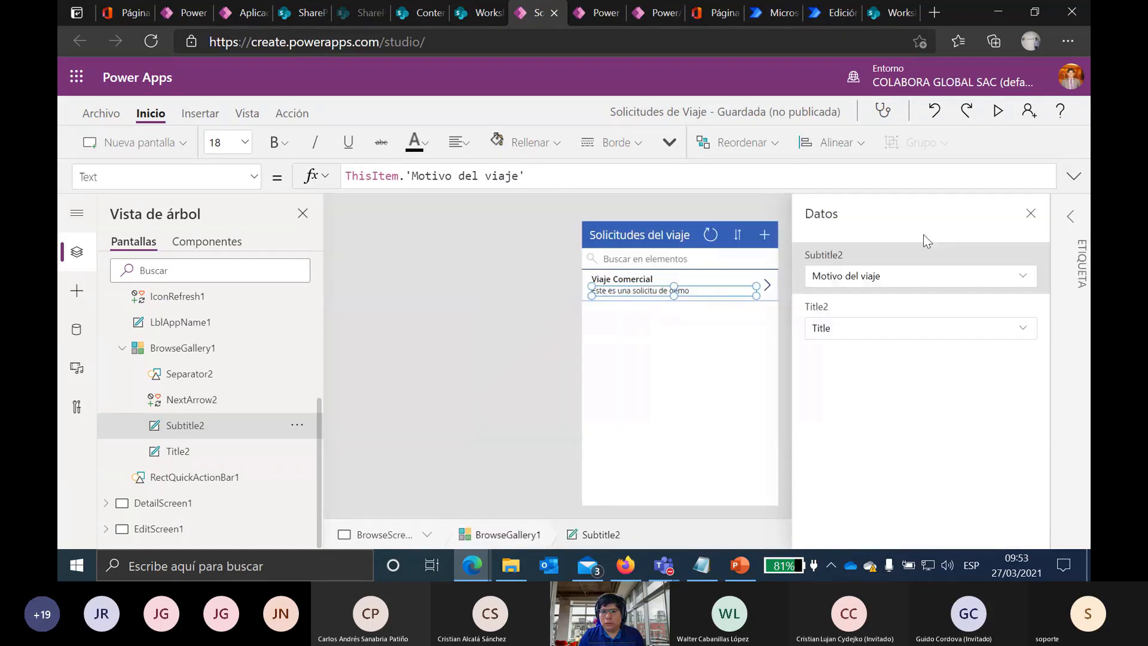
# Step: Close the Datos panel, save the Solicitudes de Viaje app, and publish this version
pyautogui.click(1032, 214)
pyautogui.click(912, 274)
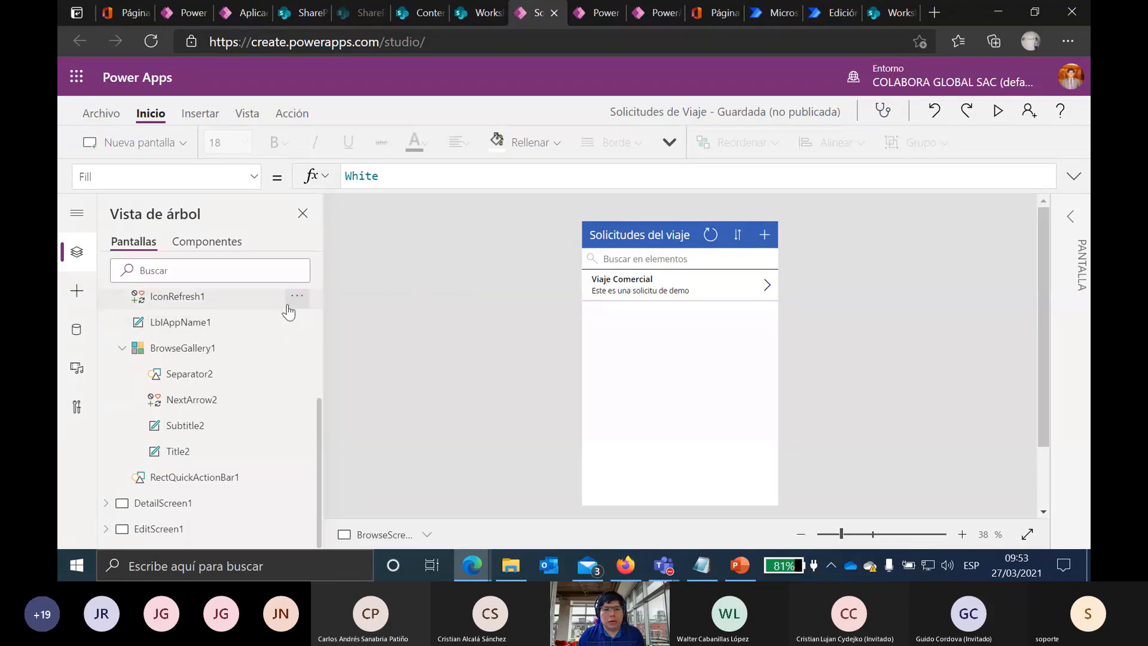
pyautogui.click(99, 113)
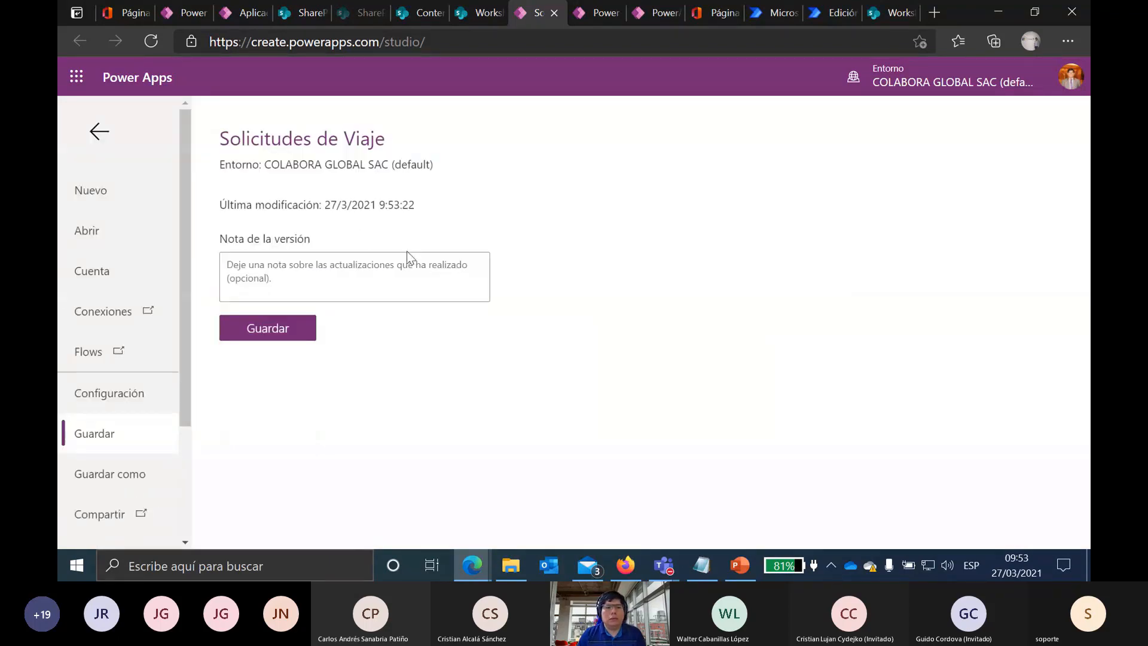
pyautogui.click(251, 335)
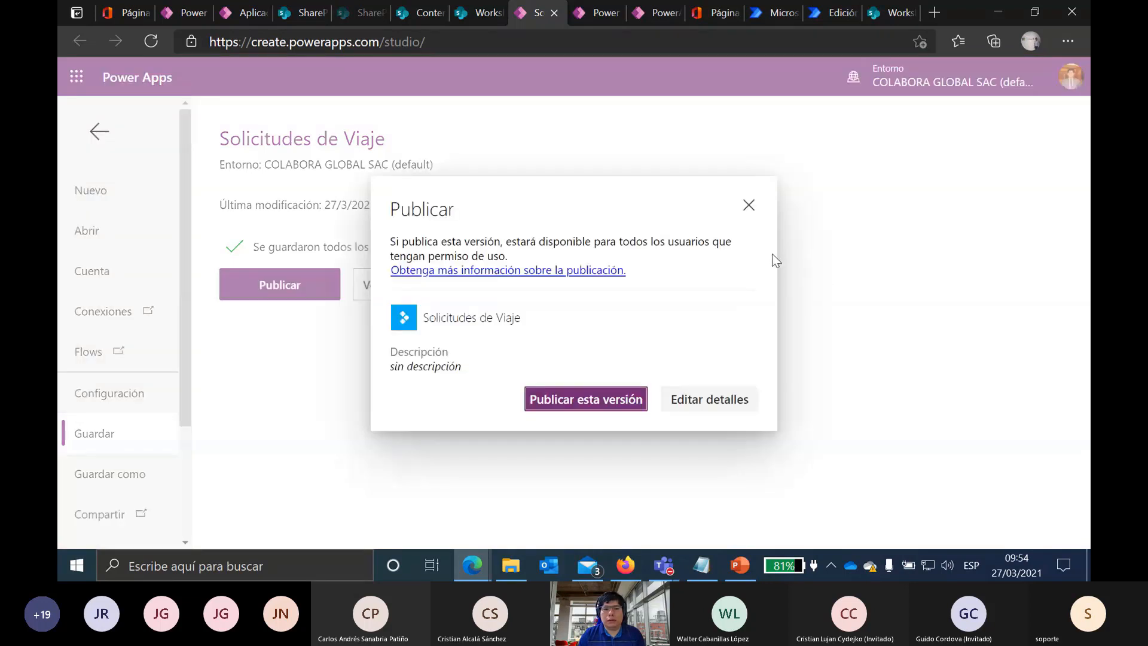
pyautogui.click(616, 406)
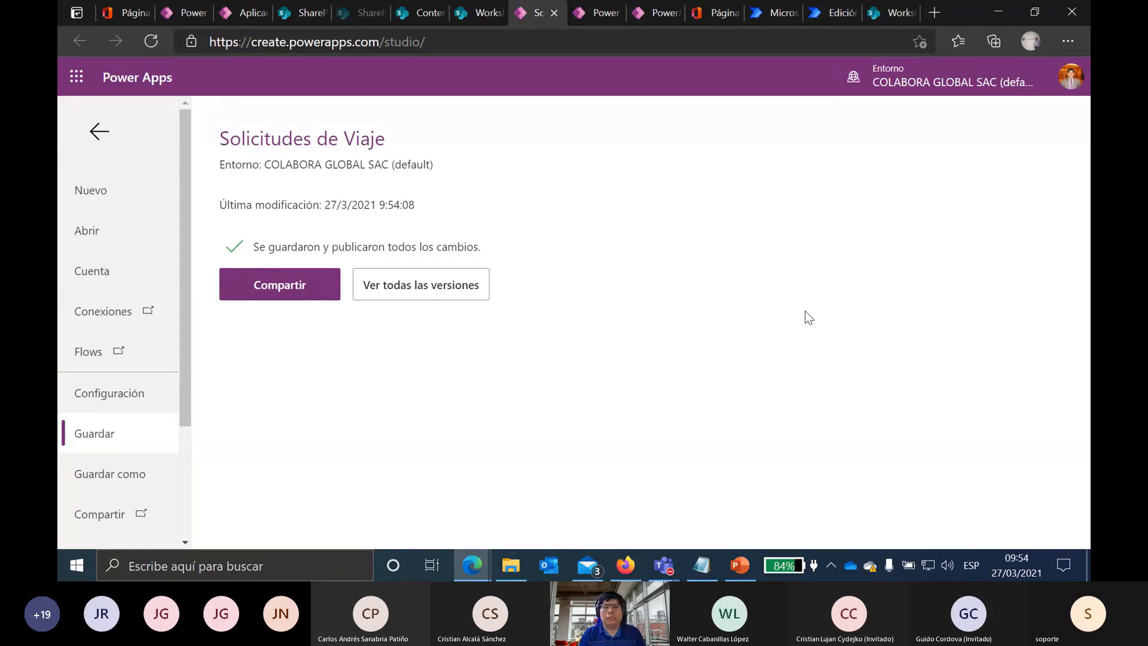
# Step: Open the Solicitudes de Viaje app's sharing pane and search for the colleague by name
pyautogui.click(461, 281)
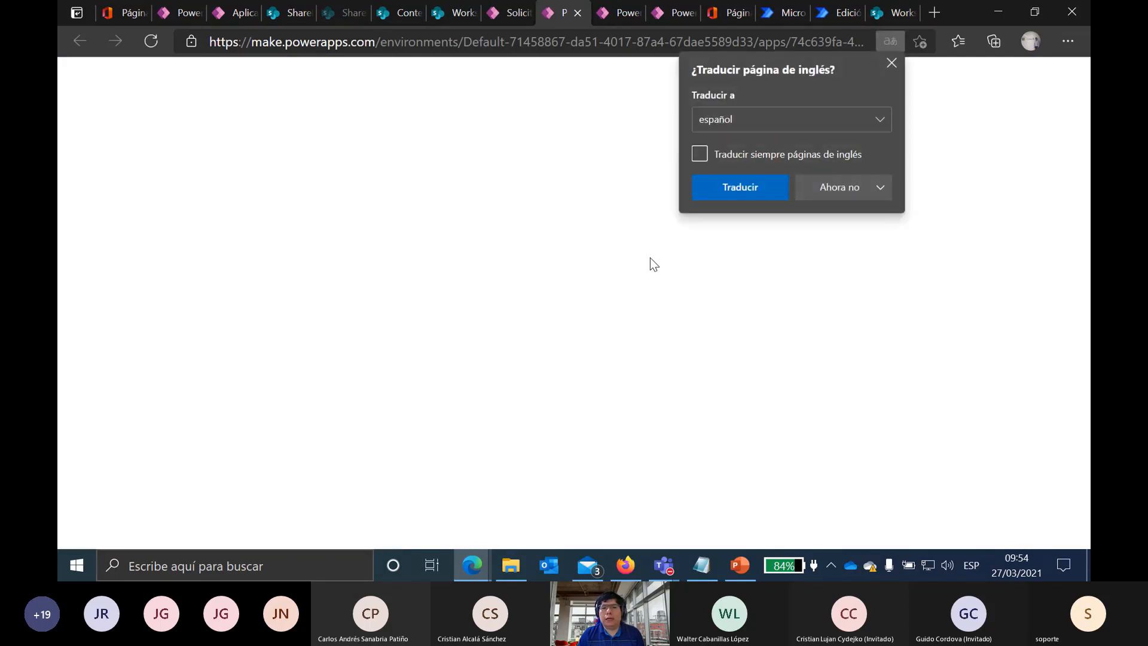
pyautogui.click(890, 63)
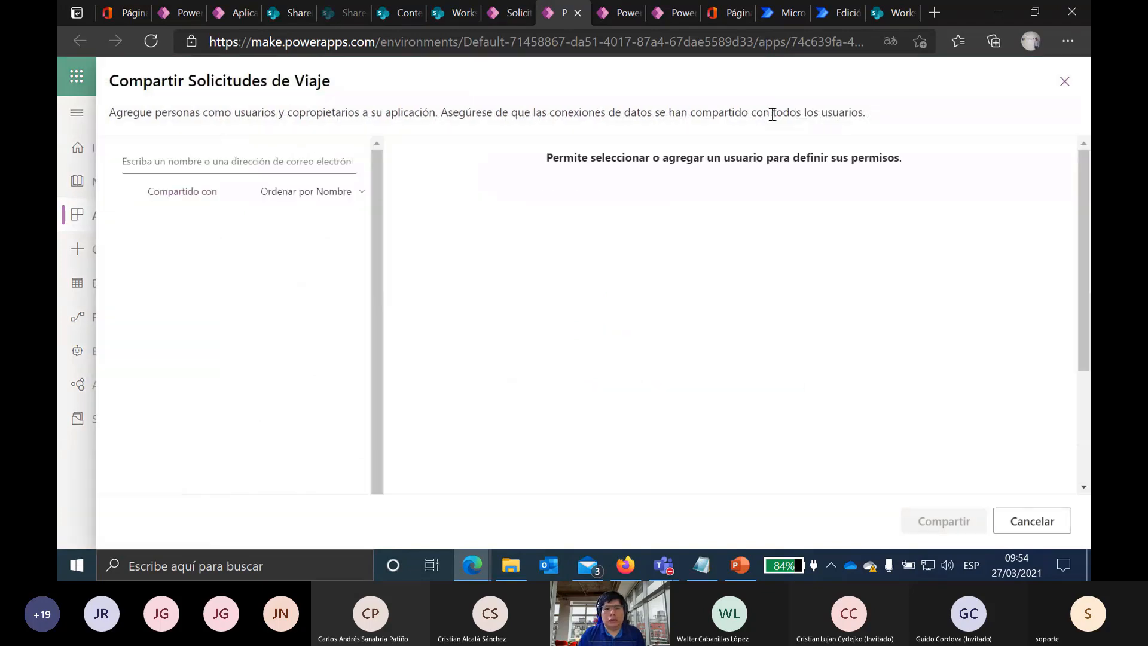
pyautogui.click(266, 161)
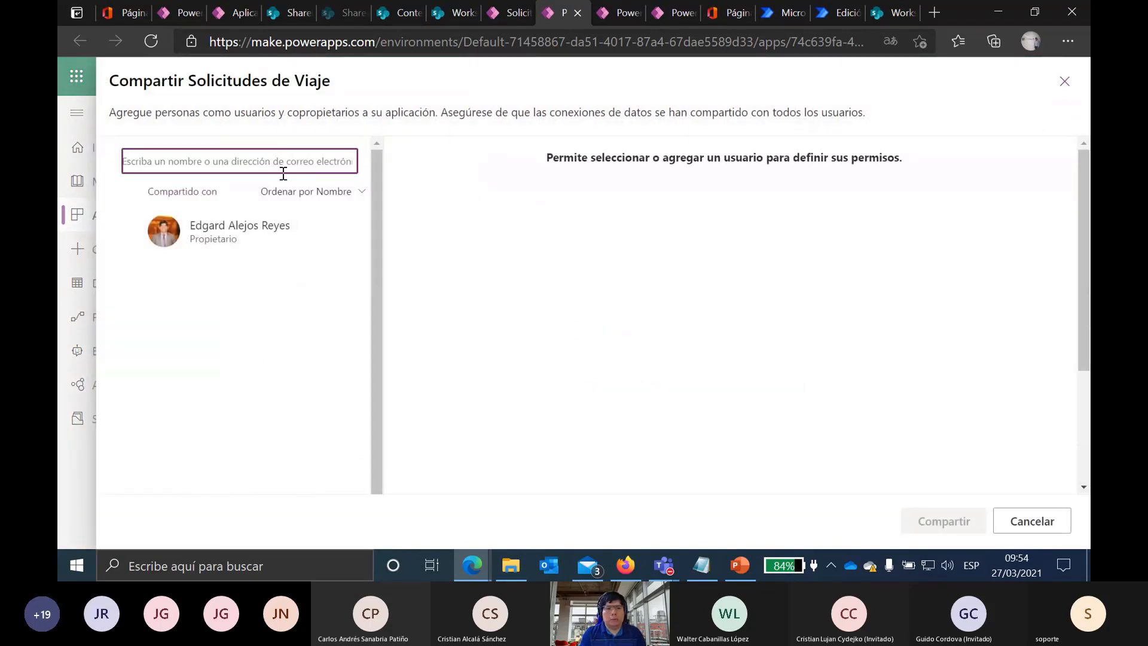
pyautogui.write('E')
pyautogui.press('BackSpace')
pyautogui.write('Jacke')
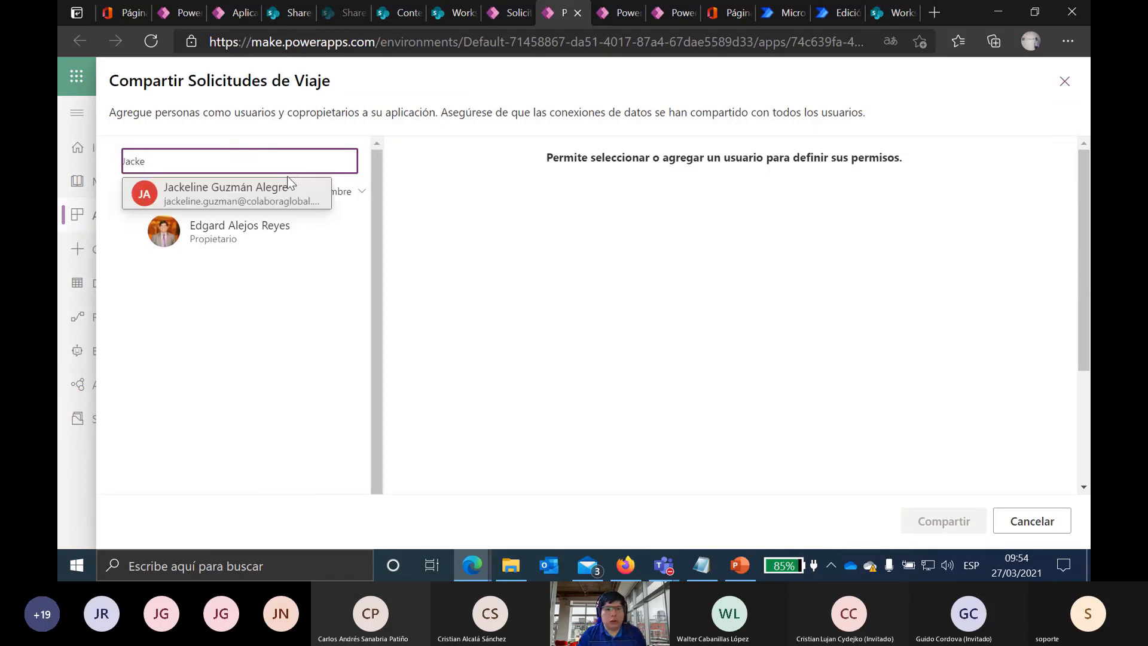
# Step: Add the suggested colleague as a new user and share the app with her
pyautogui.click(287, 203)
pyautogui.click(235, 159)
pyautogui.click(226, 194)
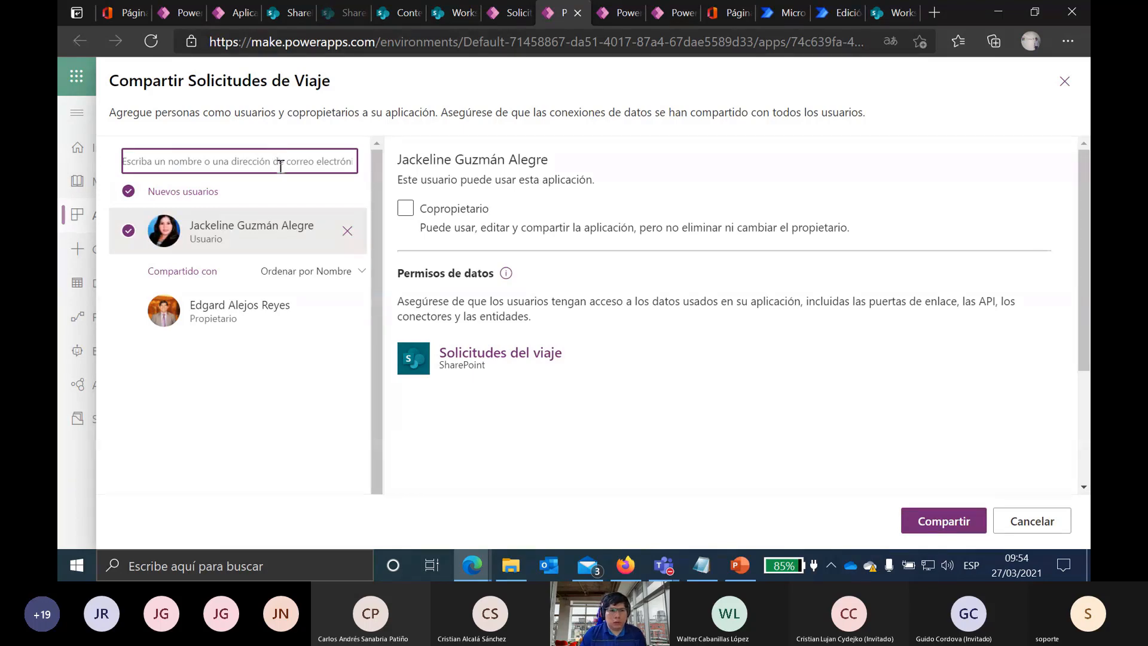
pyautogui.write('ge')
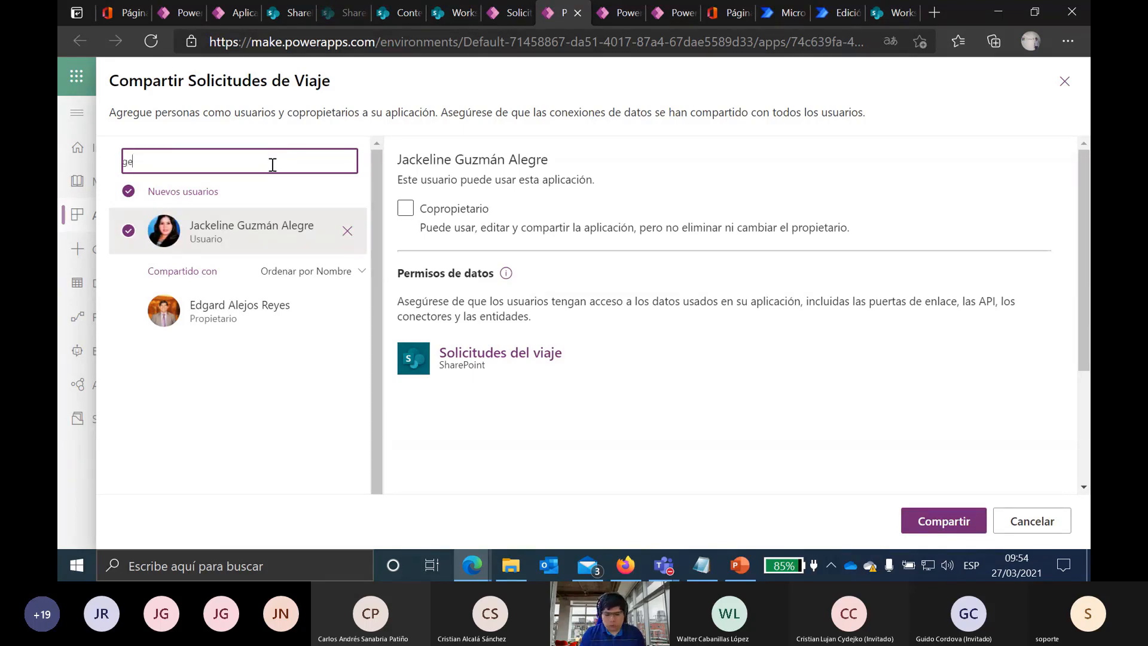
pyautogui.press('BackSpace')
pyautogui.press('BackSpace')
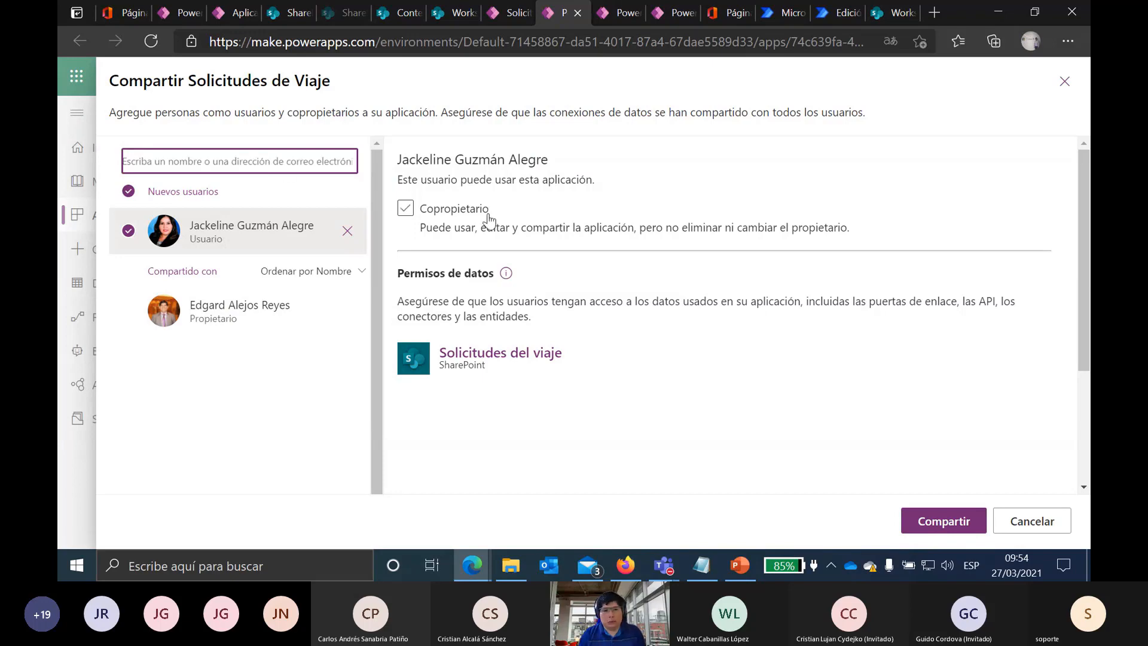
pyautogui.click(970, 526)
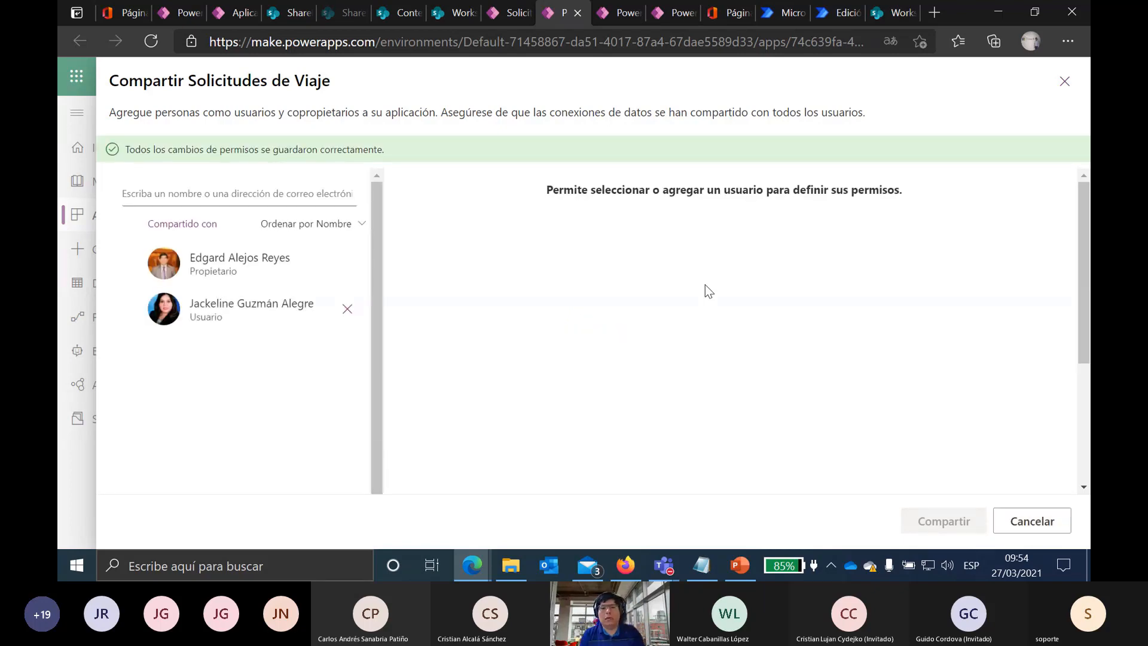
# Step: Close the sharing window and go back to the Aplicaciones list
pyautogui.click(1065, 83)
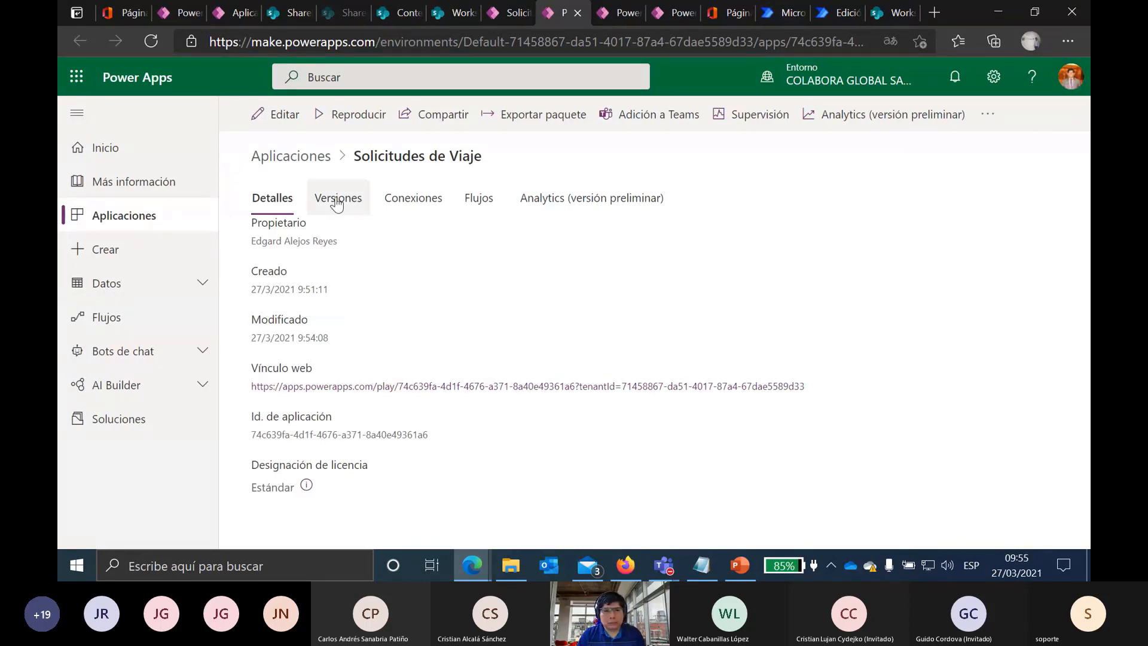
pyautogui.click(305, 156)
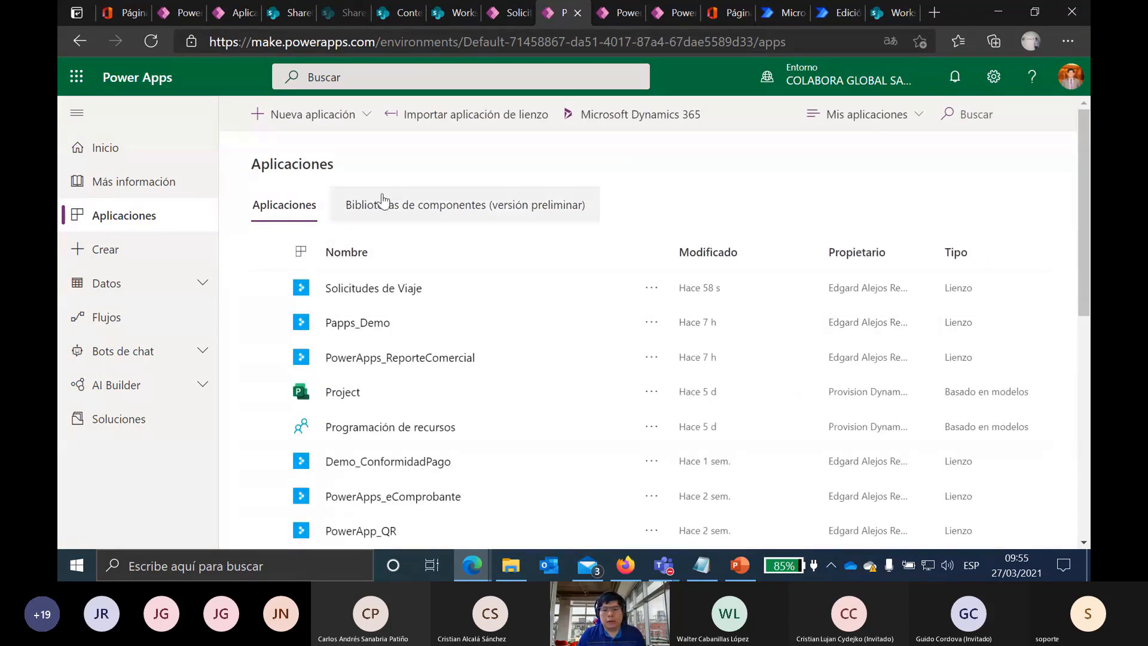
pyautogui.scroll(-5, 677, 181)
pyautogui.scroll(-3, 679, 184)
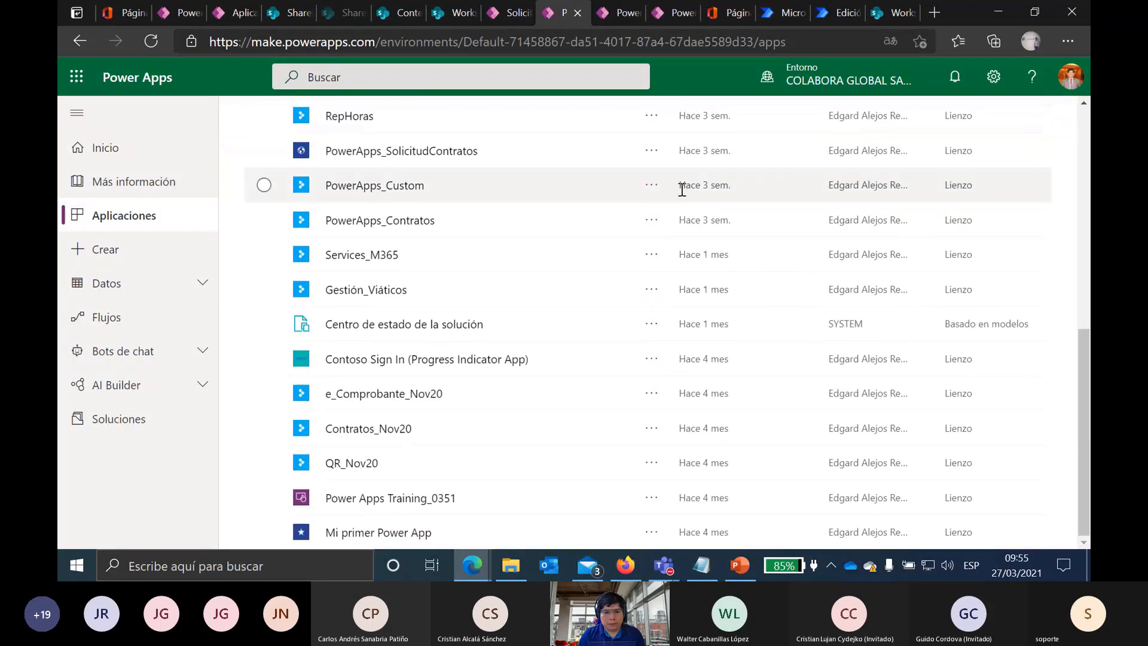
pyautogui.scroll(8, 679, 189)
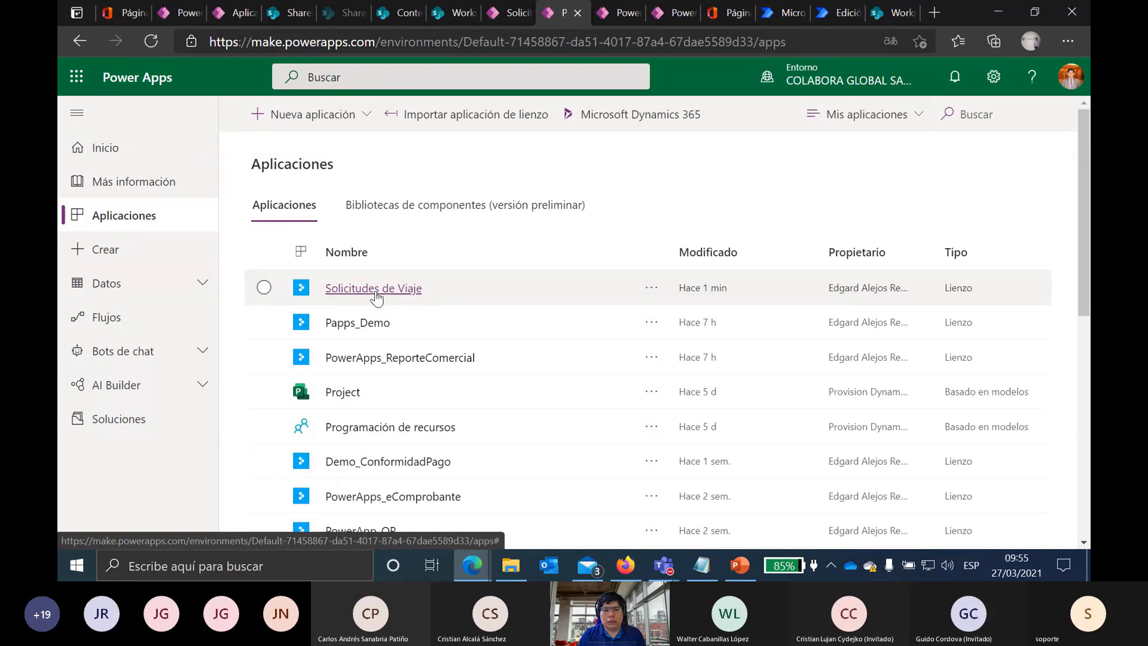
# Step: Open the Configuración panel for the Solicitudes de Viaje app
pyautogui.click(651, 288)
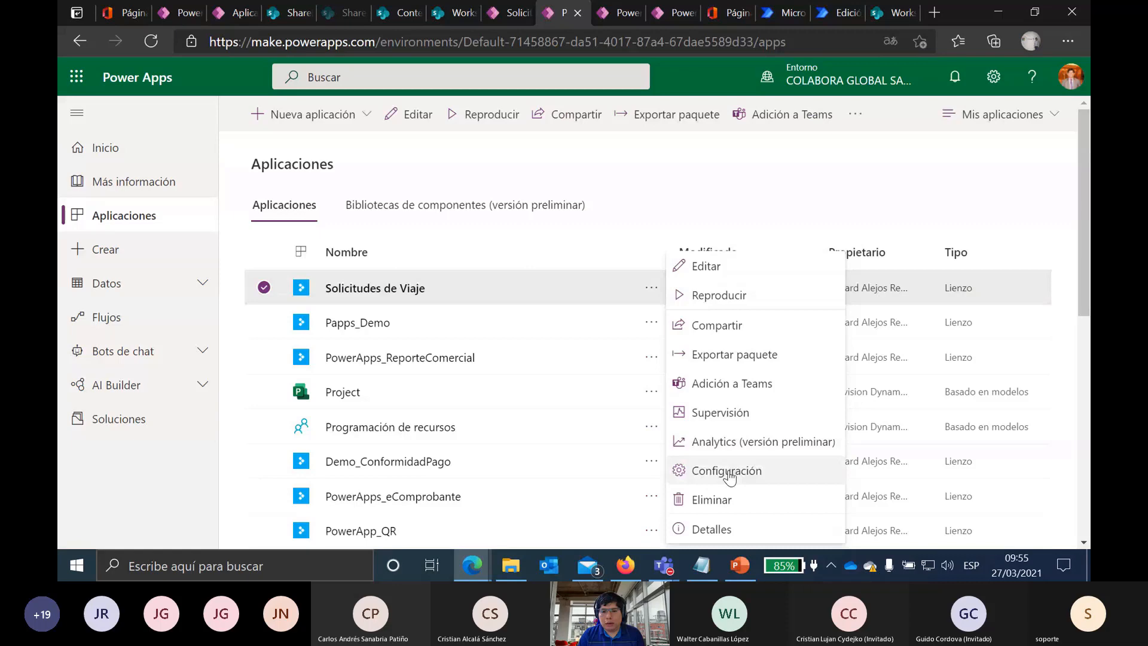
pyautogui.click(727, 472)
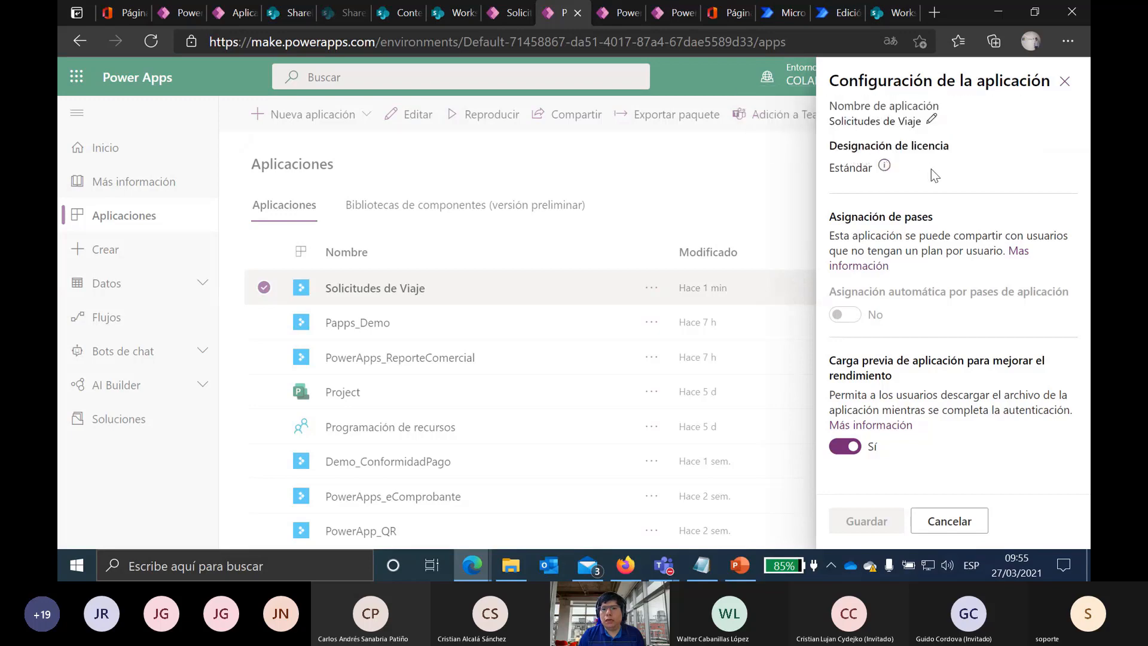
pyautogui.moveTo(913, 145); pyautogui.dragTo(934, 146)
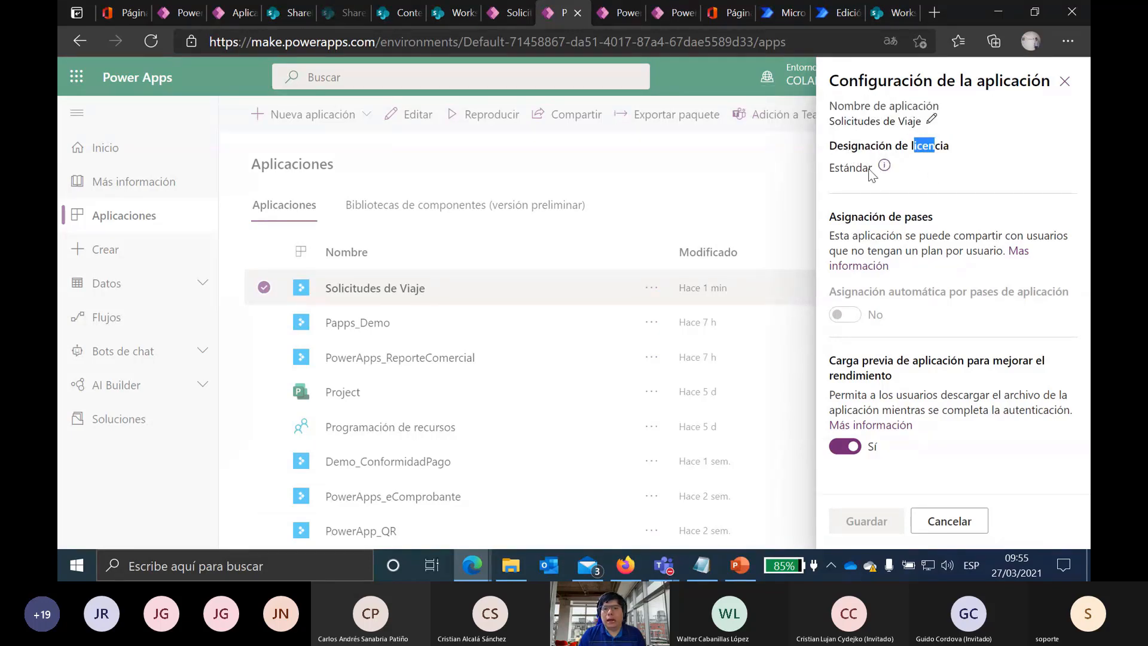
# Step: Close the settings panel and open the Solicitudes de Viaje details page
pyautogui.click(1066, 81)
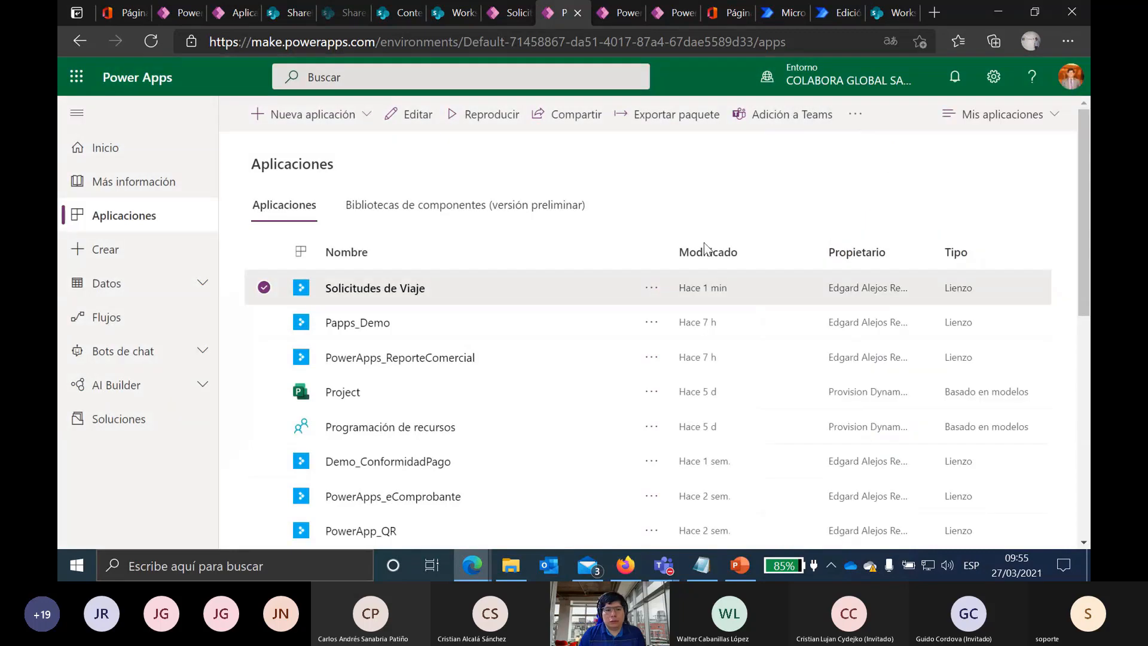
pyautogui.click(651, 294)
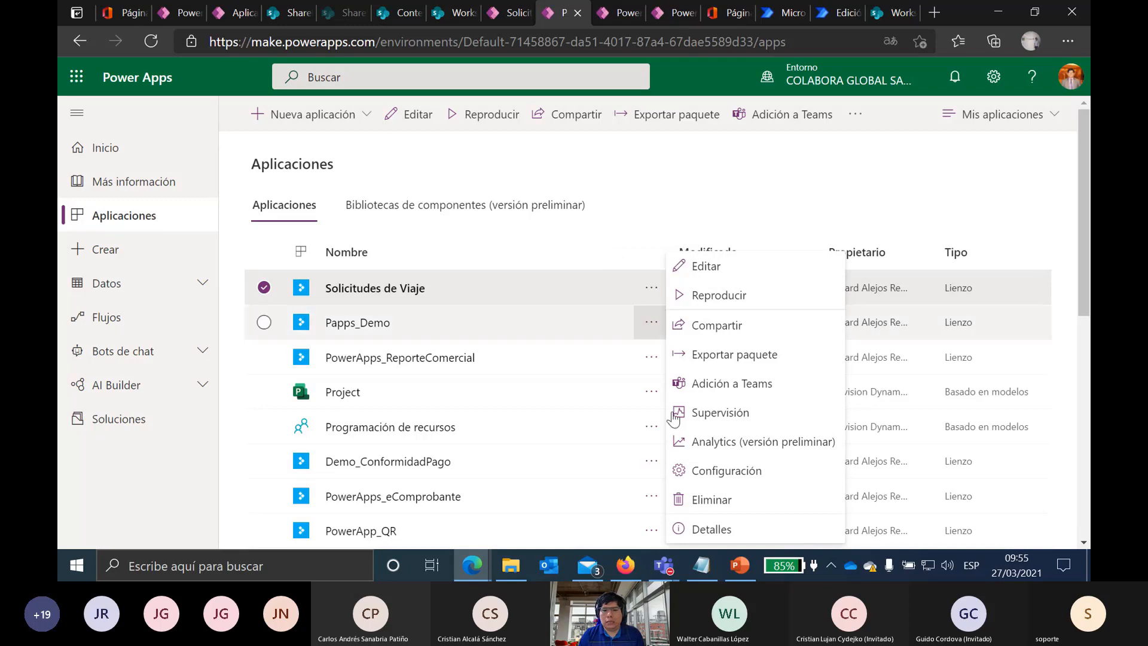
pyautogui.click(712, 529)
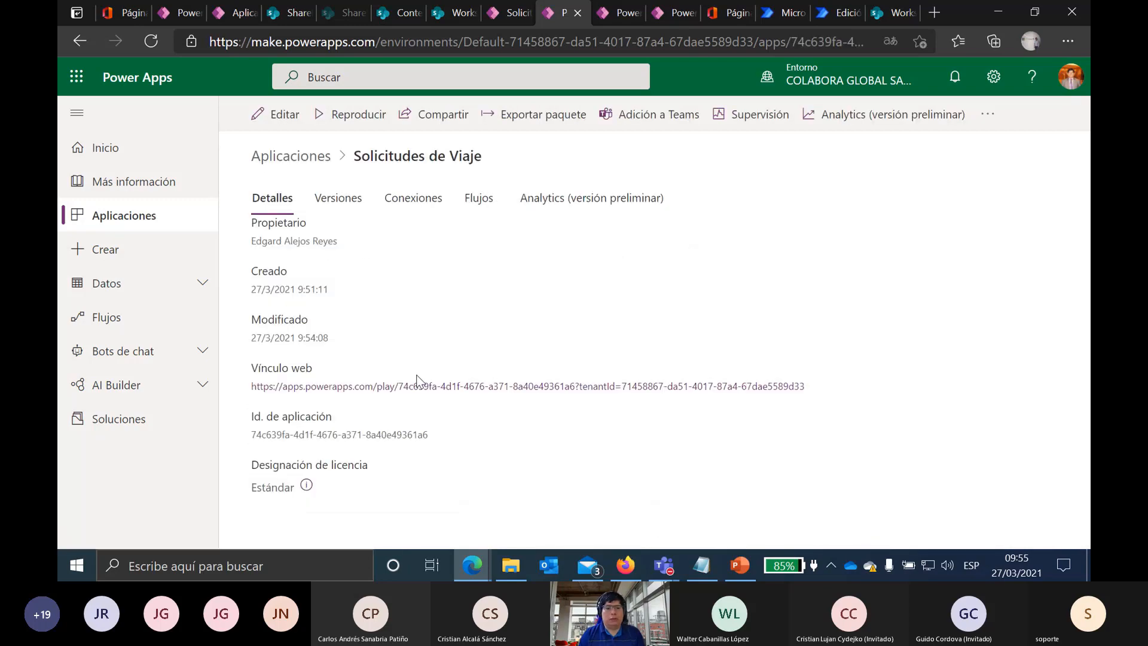
# Step: Review the version history and Versión 2's options, check Conexiones, then return to Detalles
pyautogui.click(337, 202)
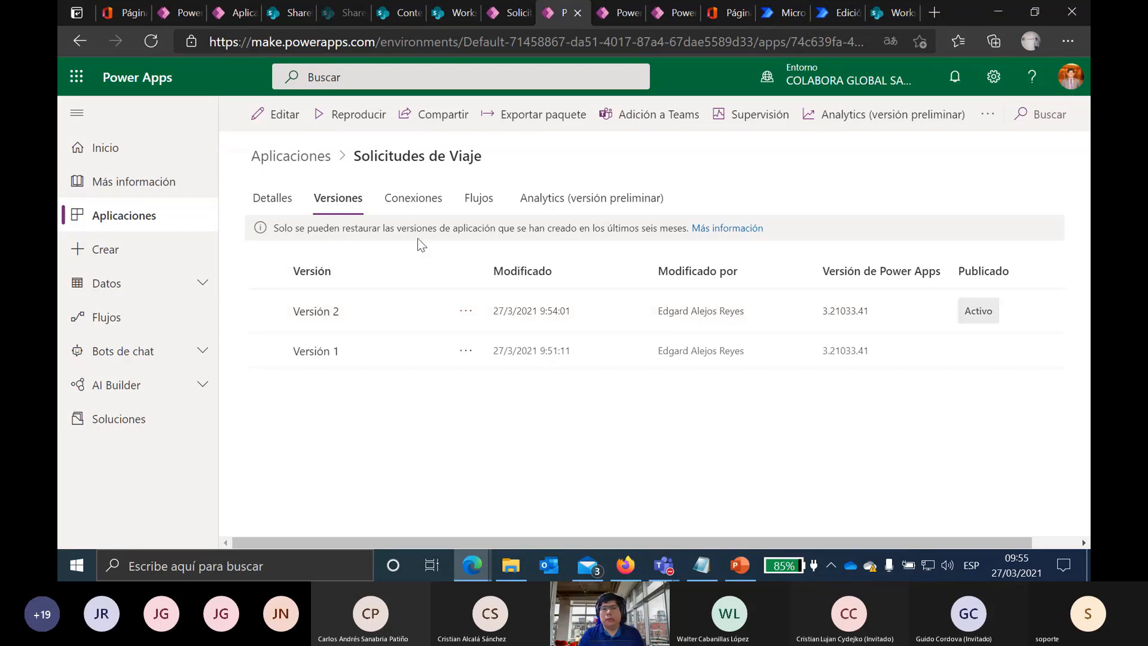
pyautogui.click(467, 312)
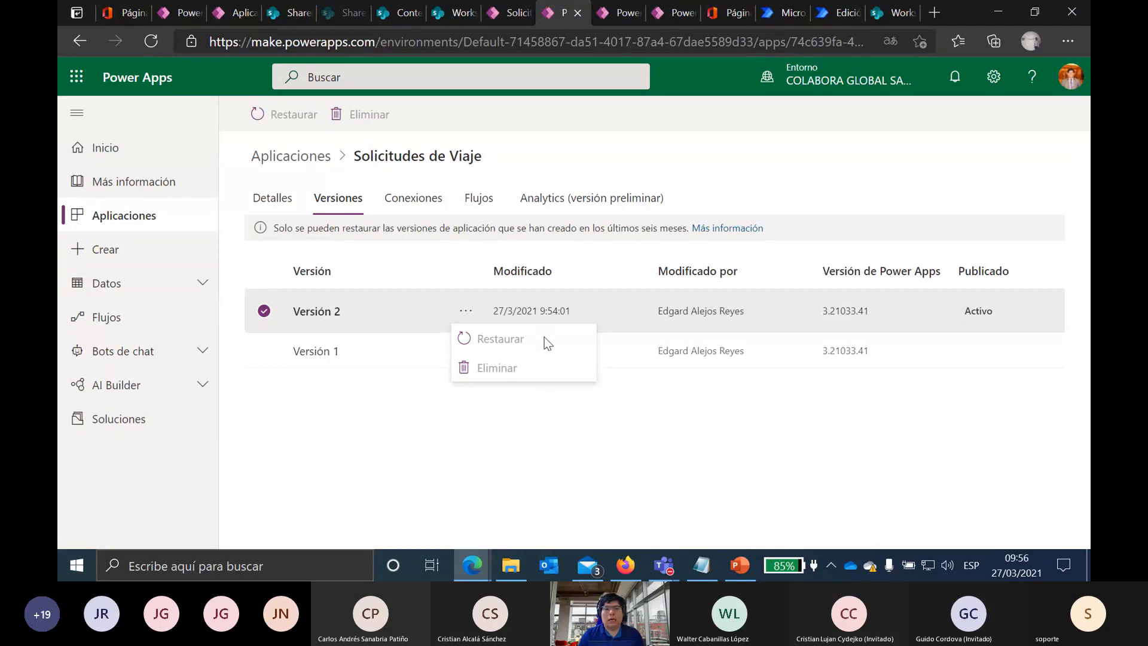
pyautogui.click(360, 402)
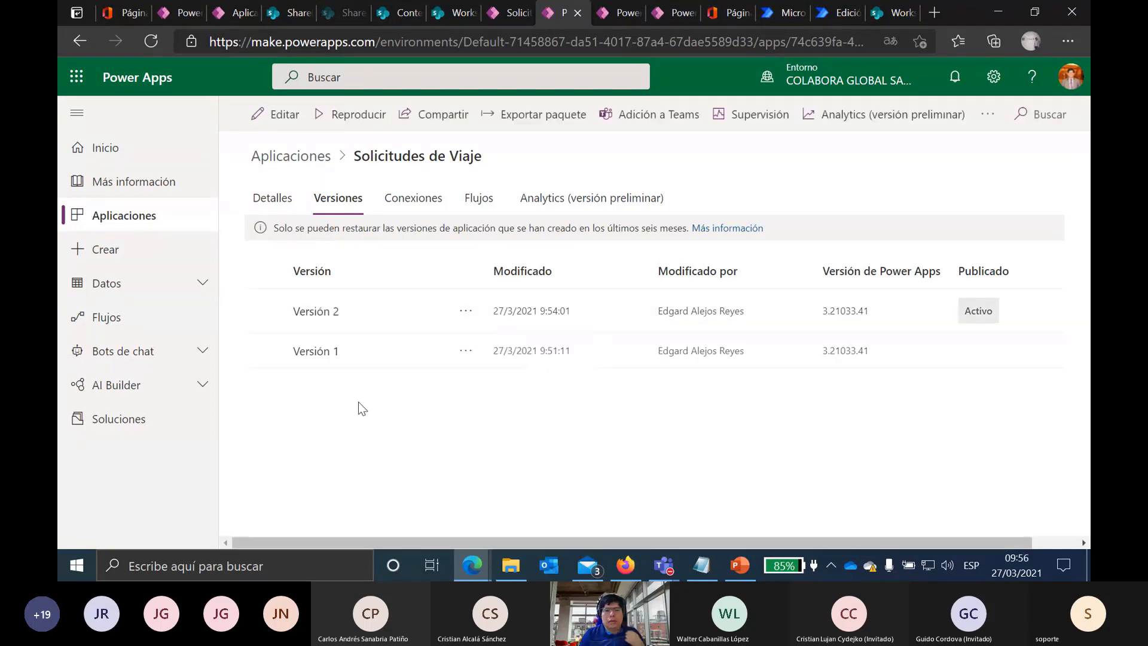
pyautogui.click(412, 201)
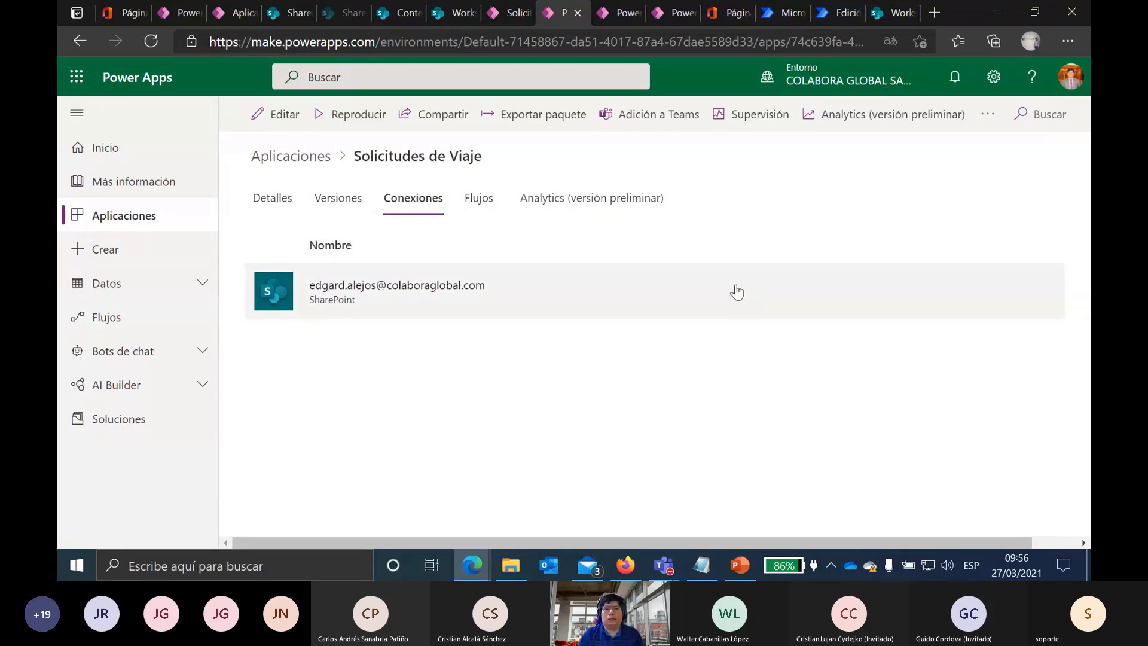
pyautogui.click(273, 199)
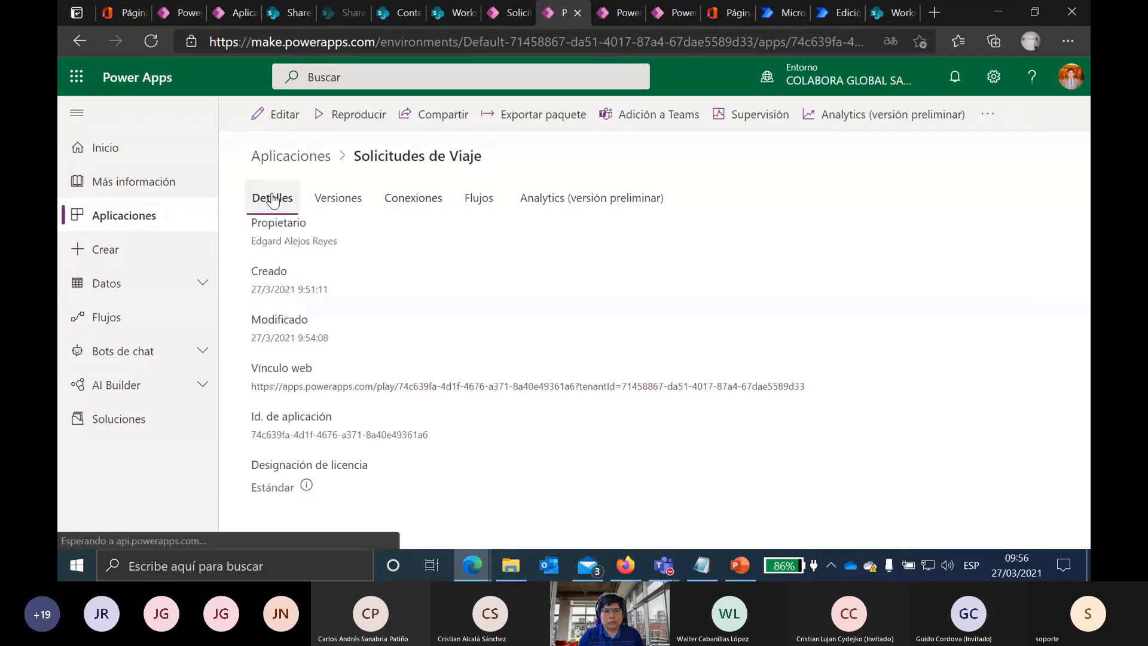
# Step: Open Solicitudes de Viaje for editing in the Power Apps Studio tab
pyautogui.click(276, 115)
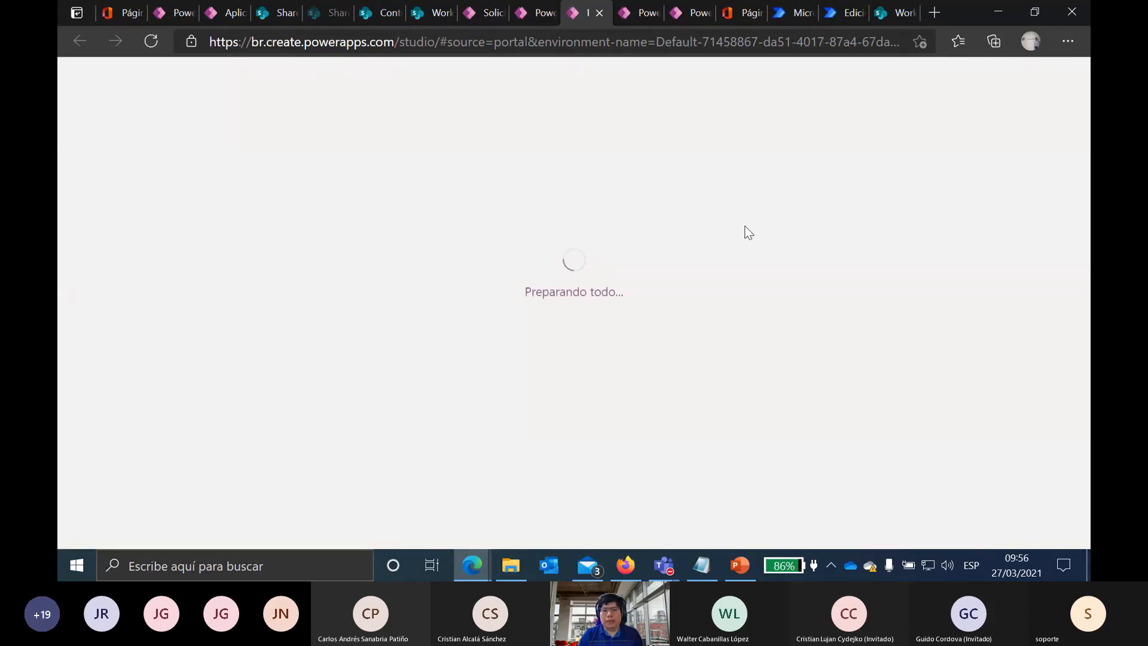
pyautogui.click(630, 16)
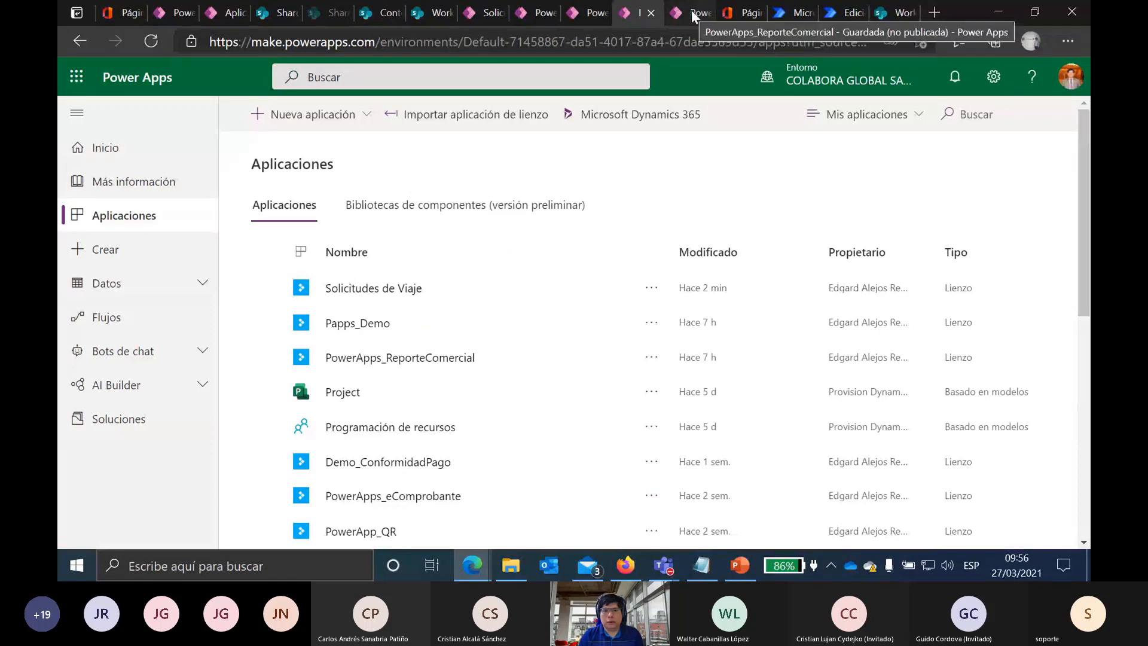
pyautogui.click(481, 11)
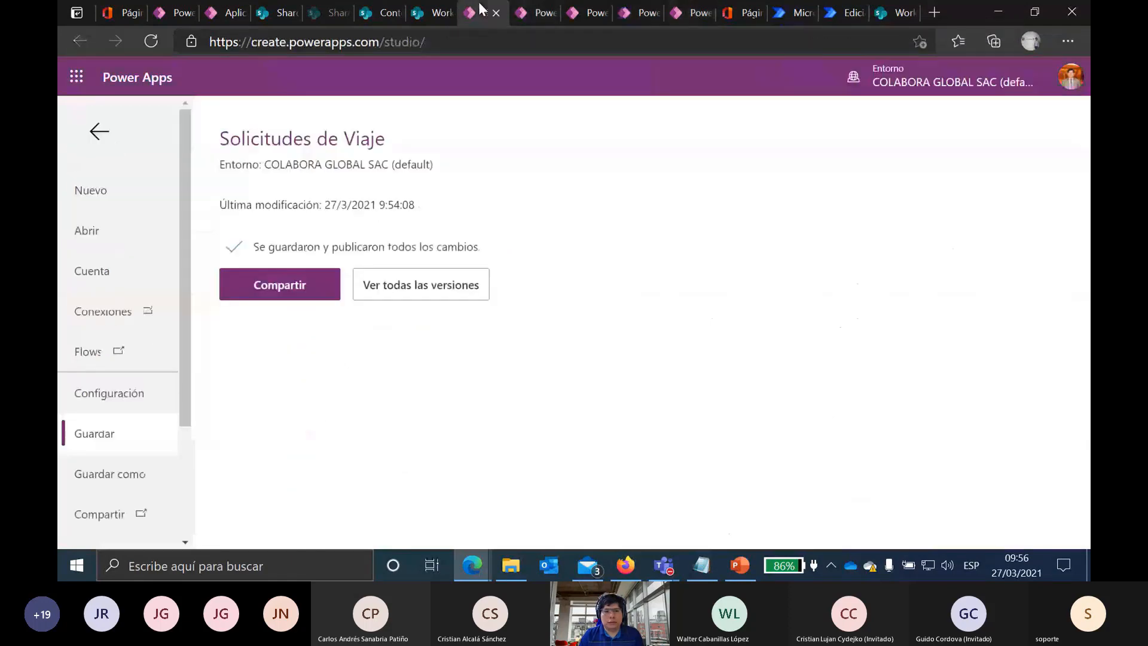
pyautogui.click(100, 132)
# Step: Leave the Archivo page and show the data sources, including the Solicitudes del viaje list
pyautogui.click(95, 114)
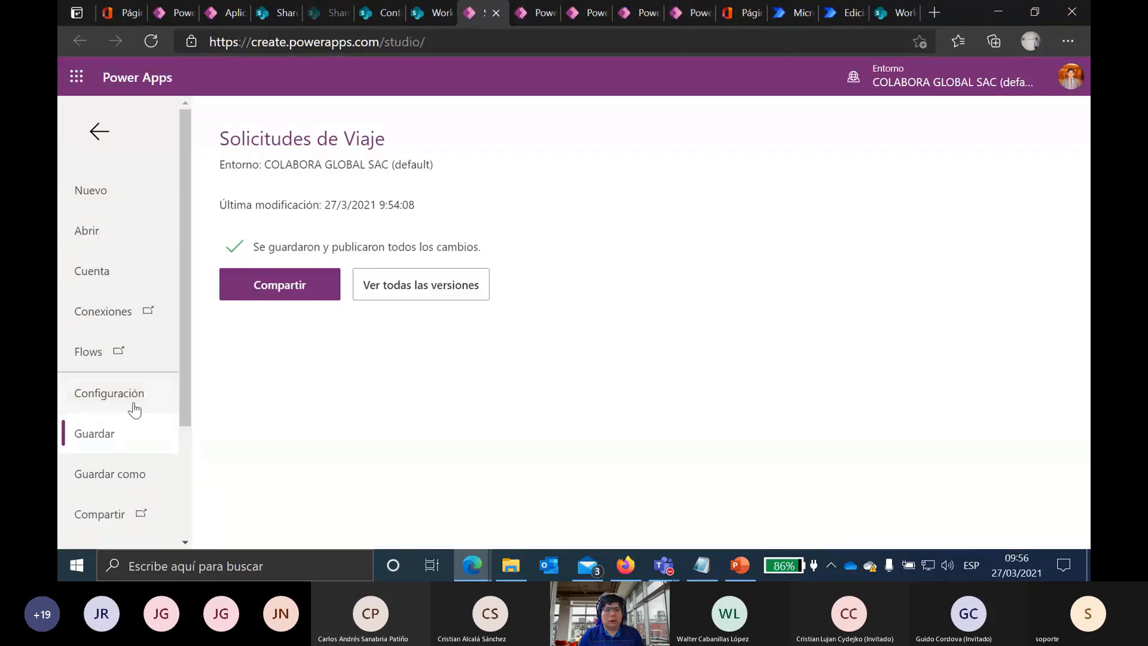
pyautogui.scroll(-3, 134, 410)
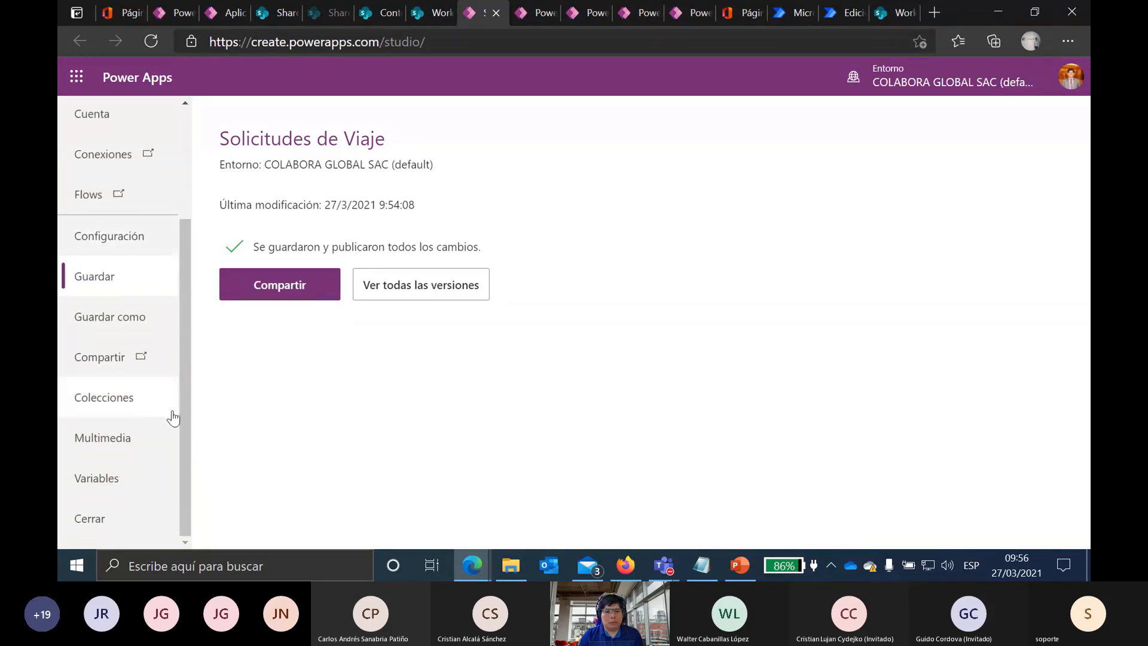
pyautogui.scroll(3, 173, 415)
pyautogui.click(95, 129)
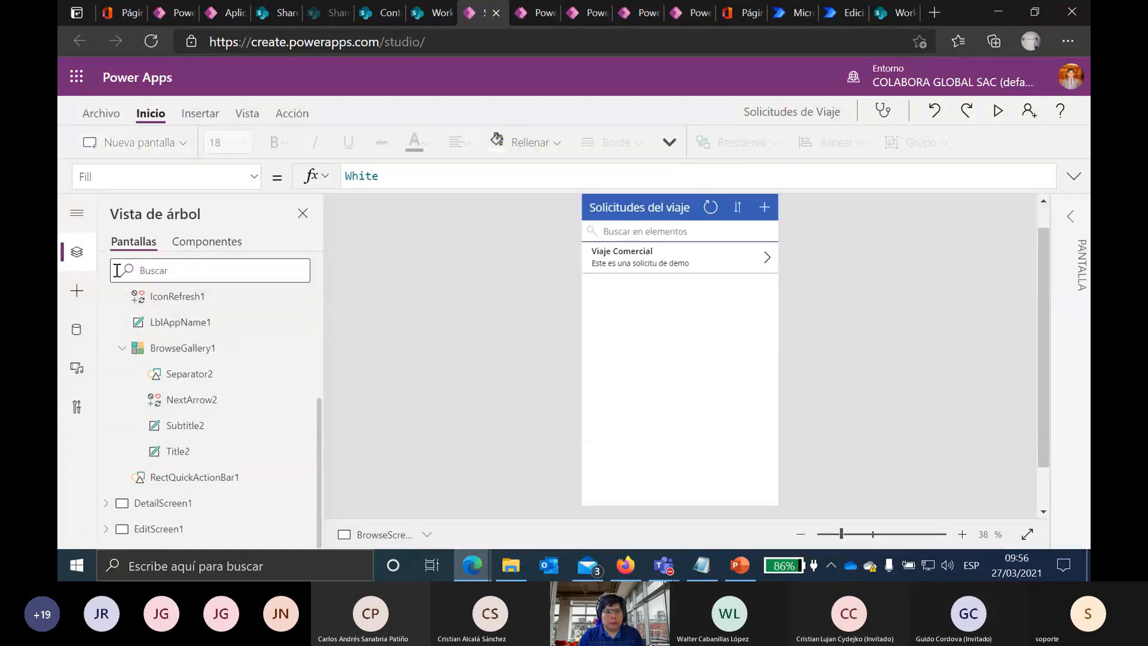
pyautogui.click(77, 330)
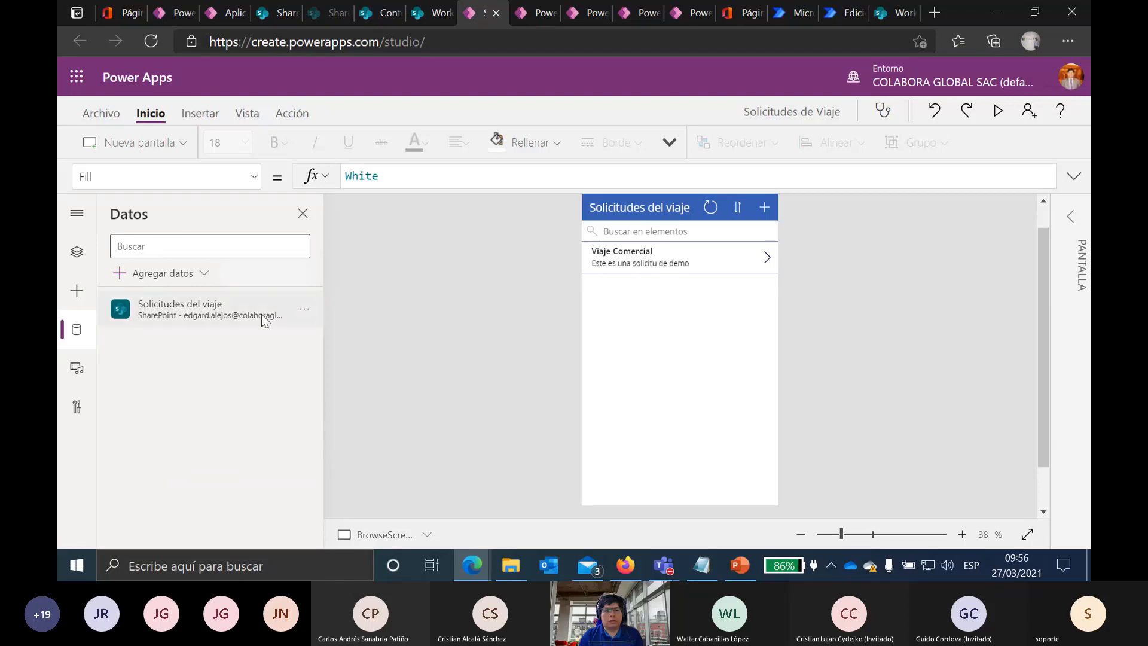
pyautogui.moveTo(192, 323)
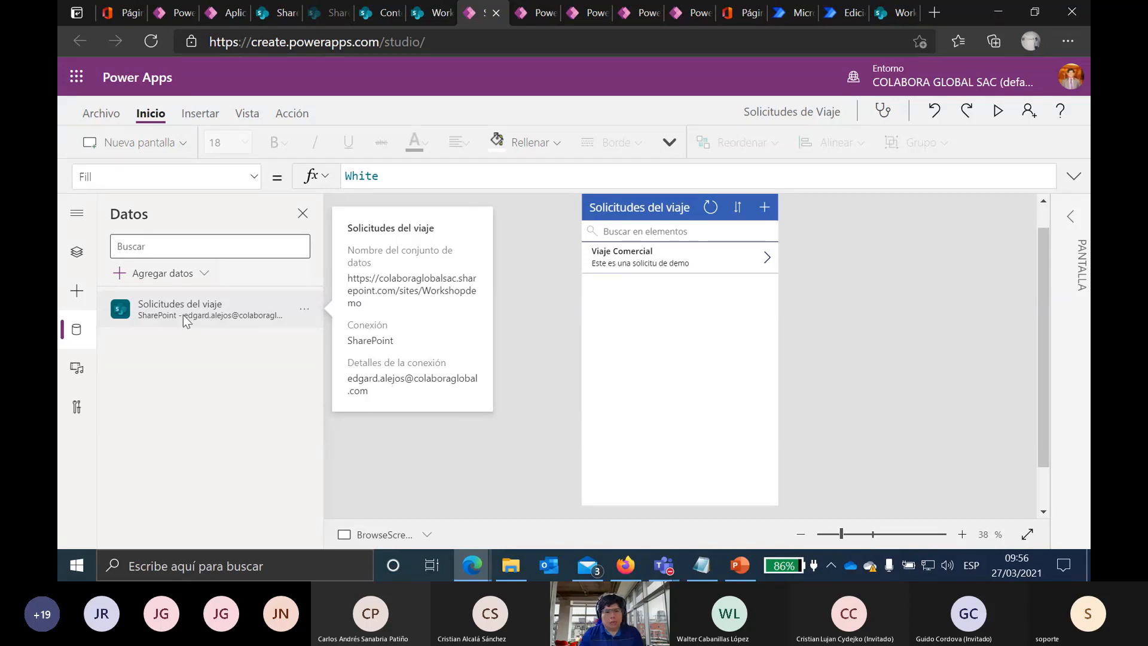
pyautogui.click(204, 277)
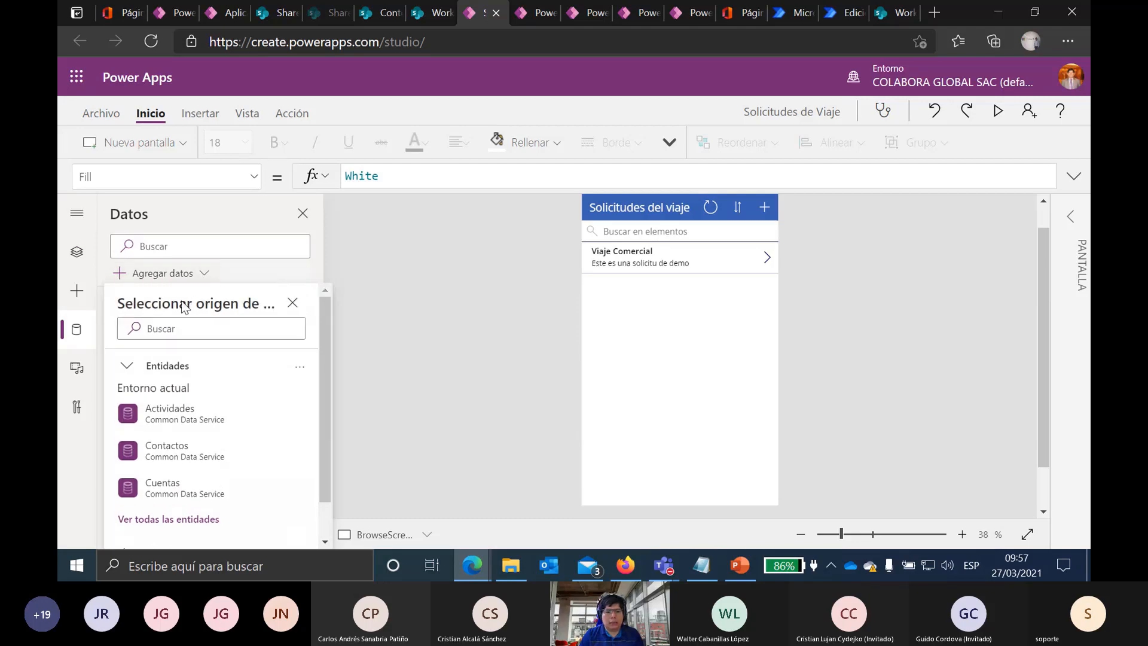
pyautogui.click(203, 329)
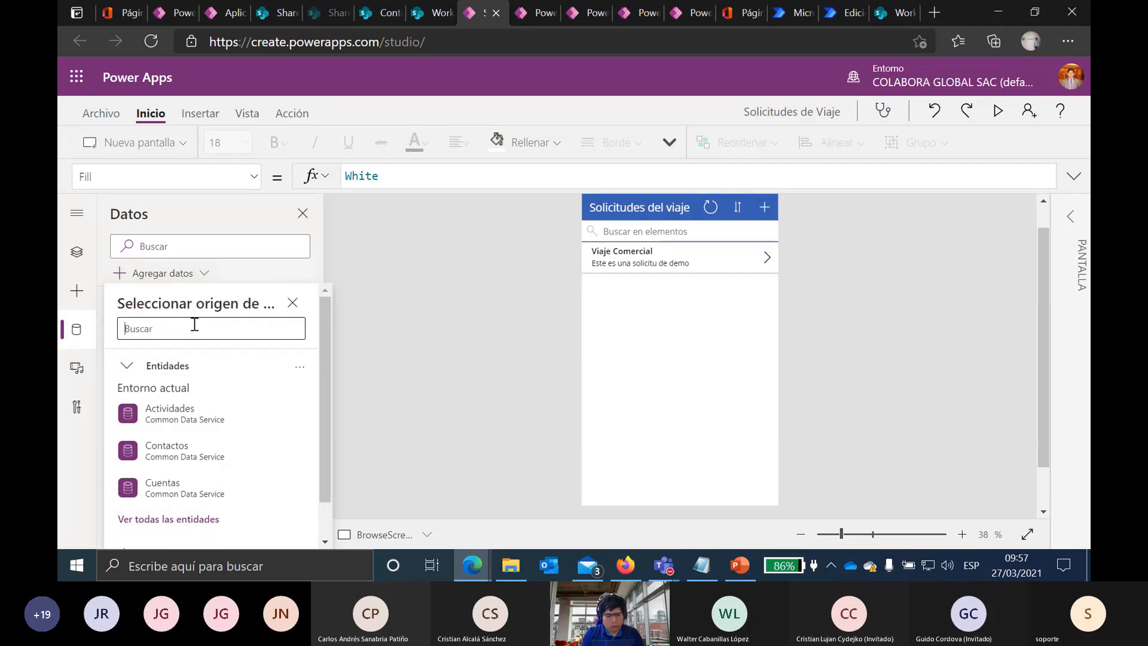
pyautogui.write('ShareP')
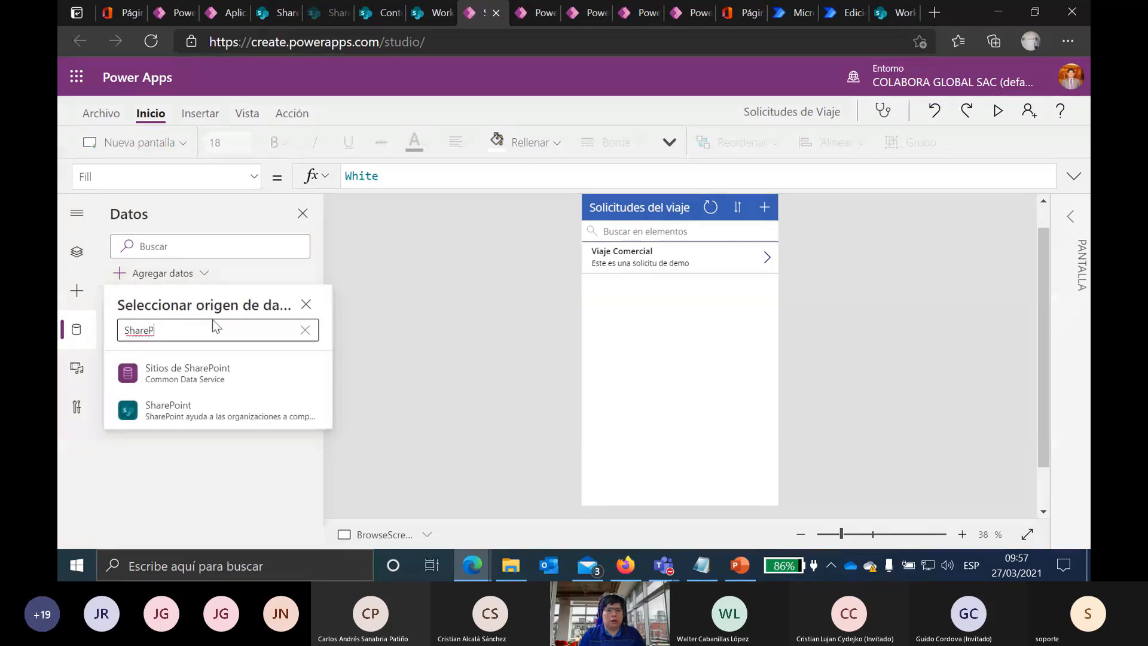
pyautogui.click(174, 417)
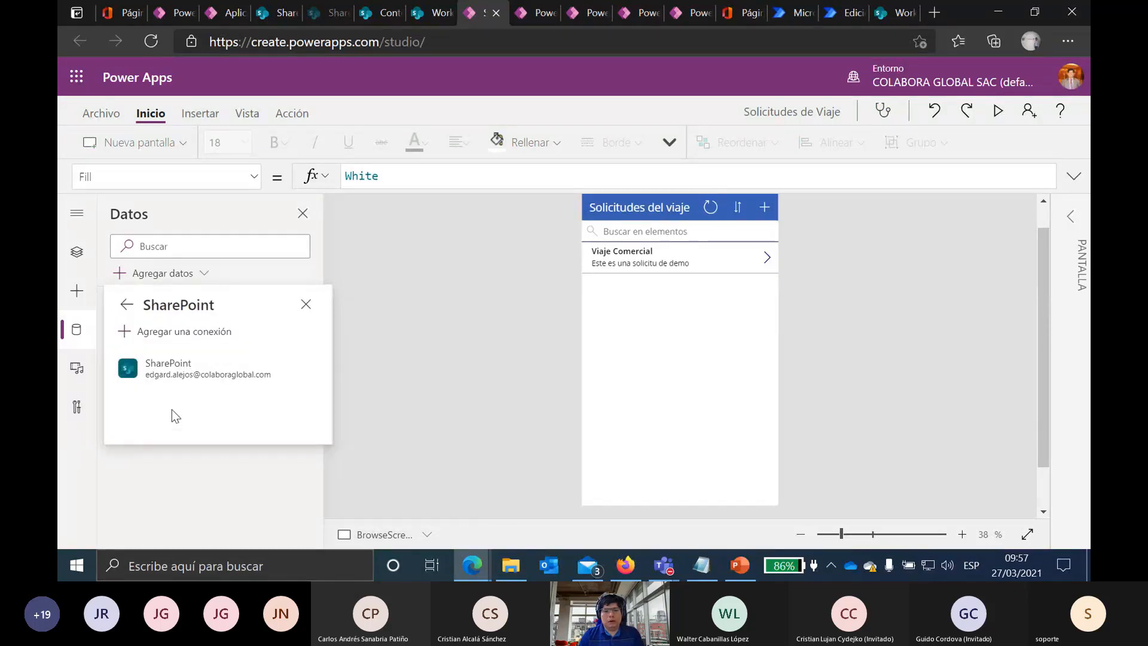
pyautogui.moveTo(175, 368)
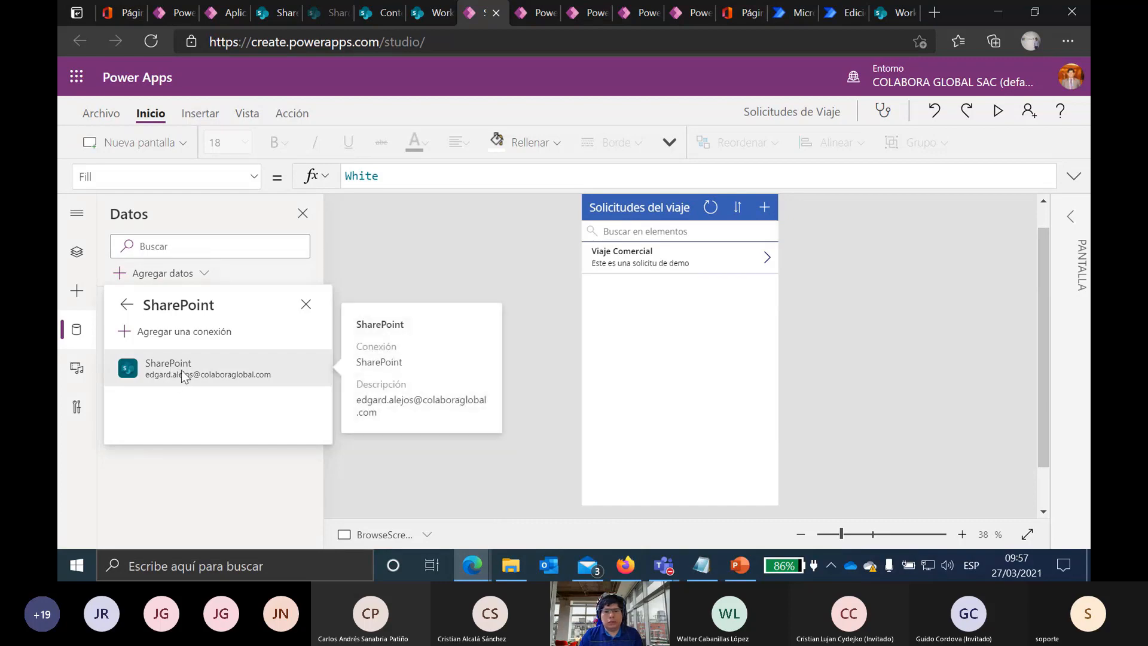
pyautogui.click(182, 374)
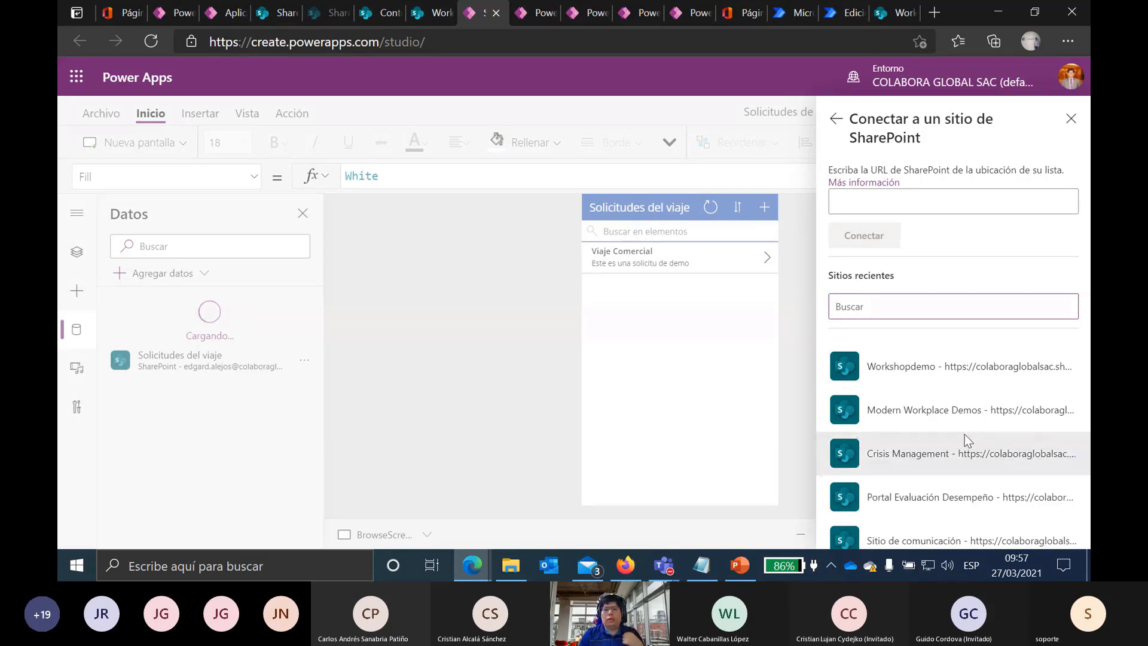
pyautogui.scroll(-2, 967, 432)
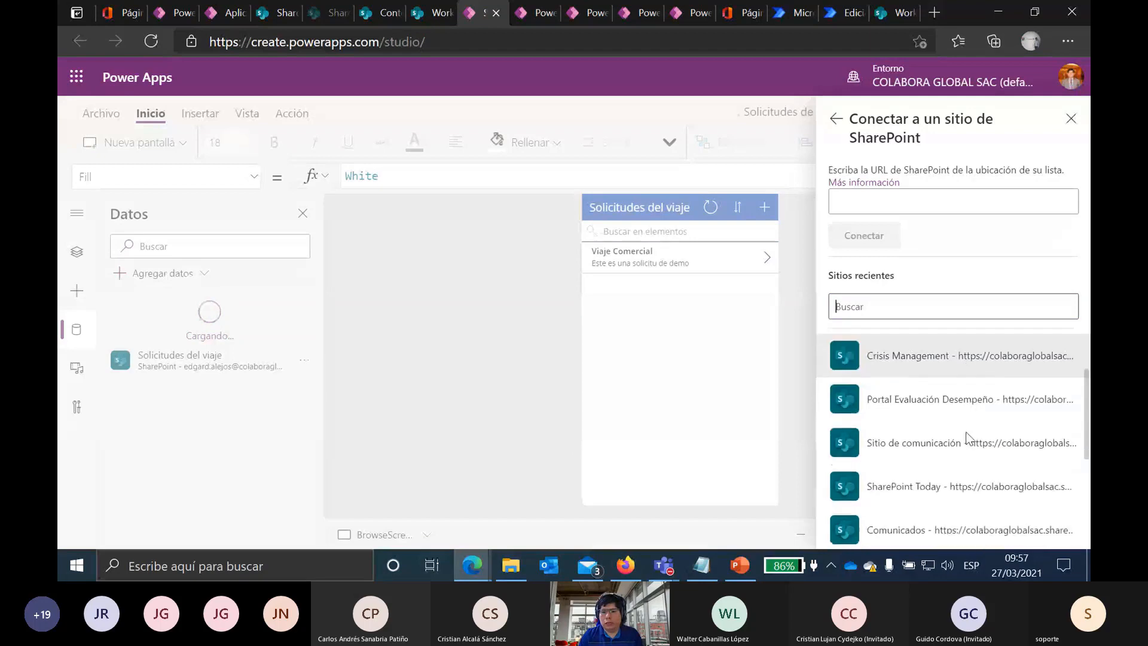
pyautogui.scroll(-4, 970, 433)
pyautogui.scroll(5, 971, 433)
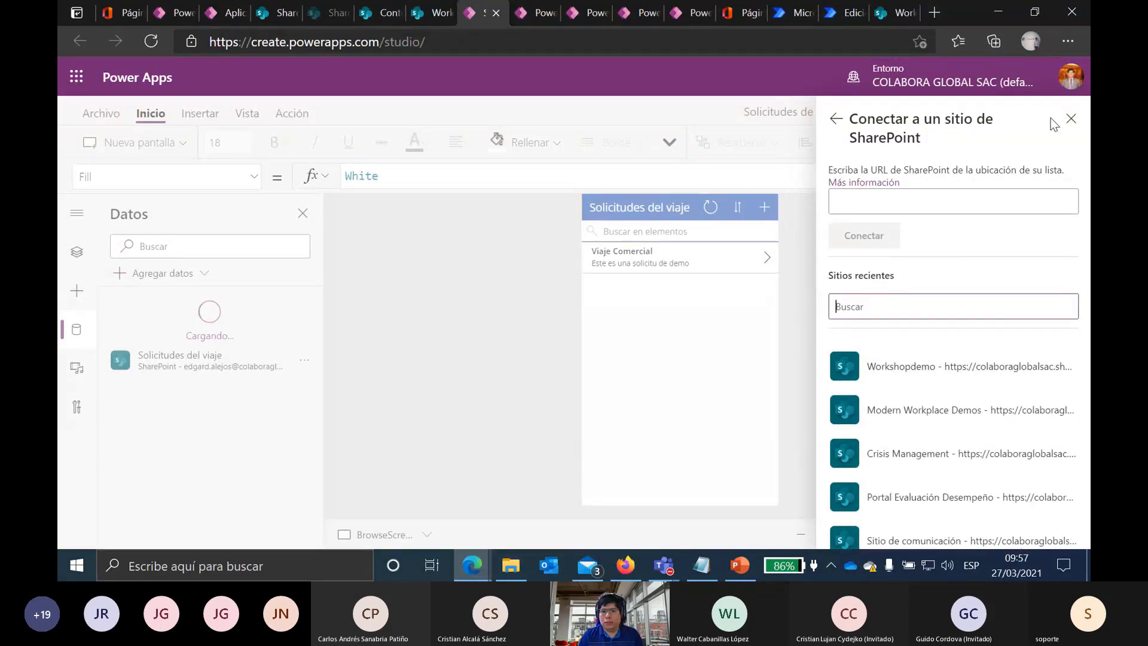
pyautogui.click(1072, 119)
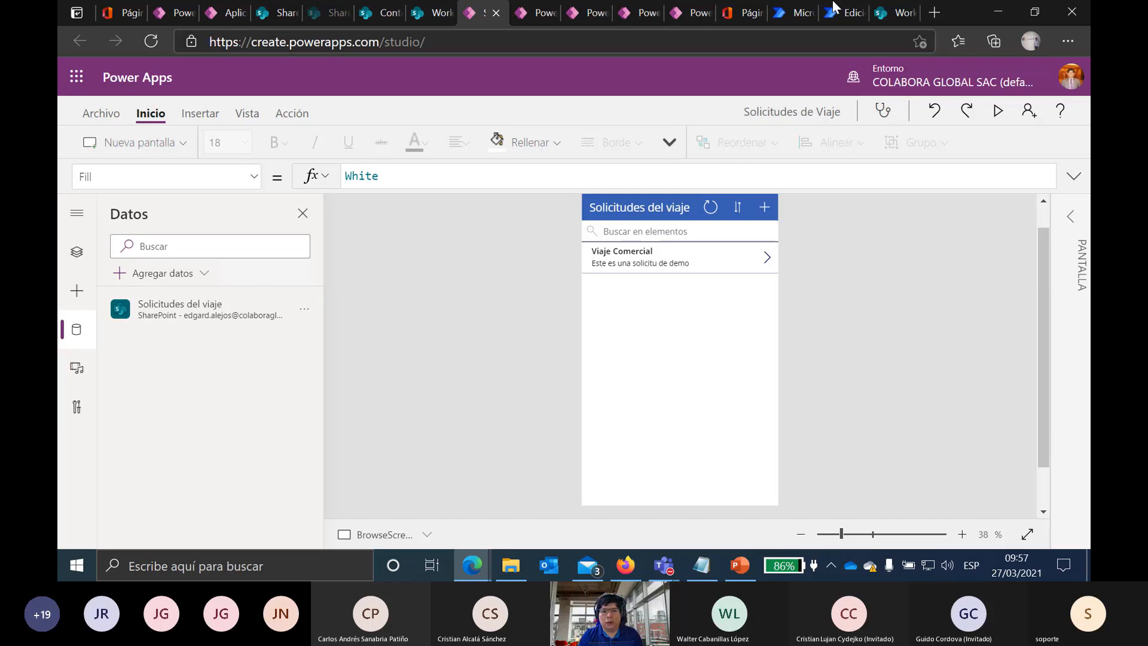
# Step: Bring up the InPrivate Edge window showing the mvpdemos app list with Cuidemonos
pyautogui.click(567, 15)
pyautogui.click(639, 16)
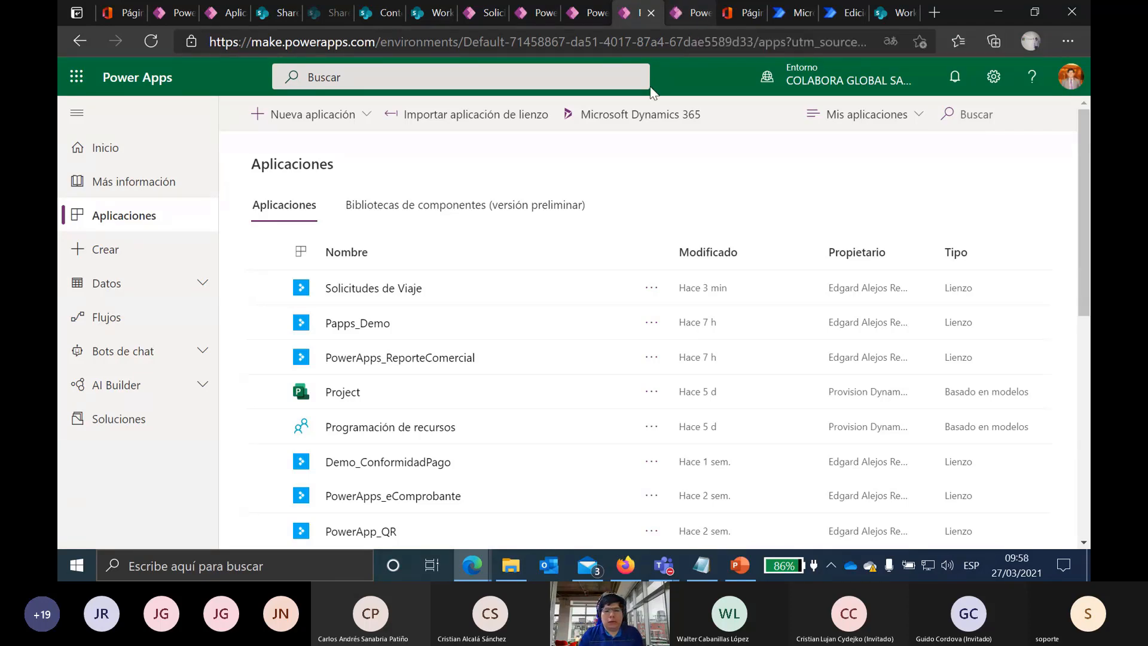
pyautogui.moveTo(476, 558)
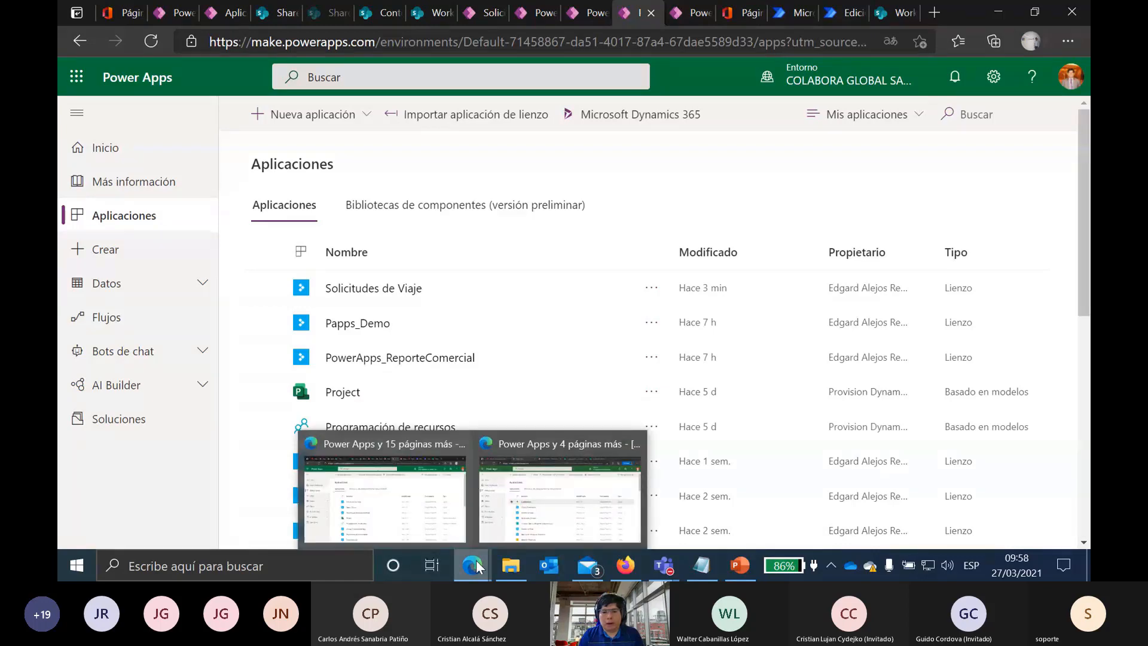
pyautogui.click(602, 515)
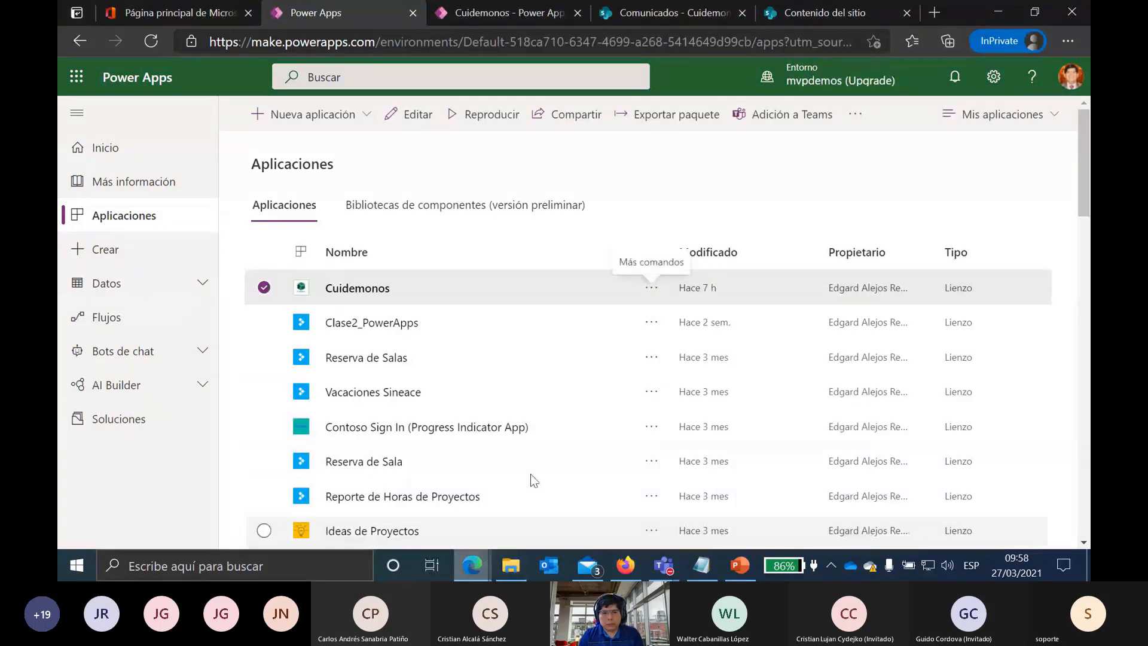
# Step: Open Cuidemonos in the studio, adjust the canvas zoom, and preview the Te cuidamos screen
pyautogui.click(507, 12)
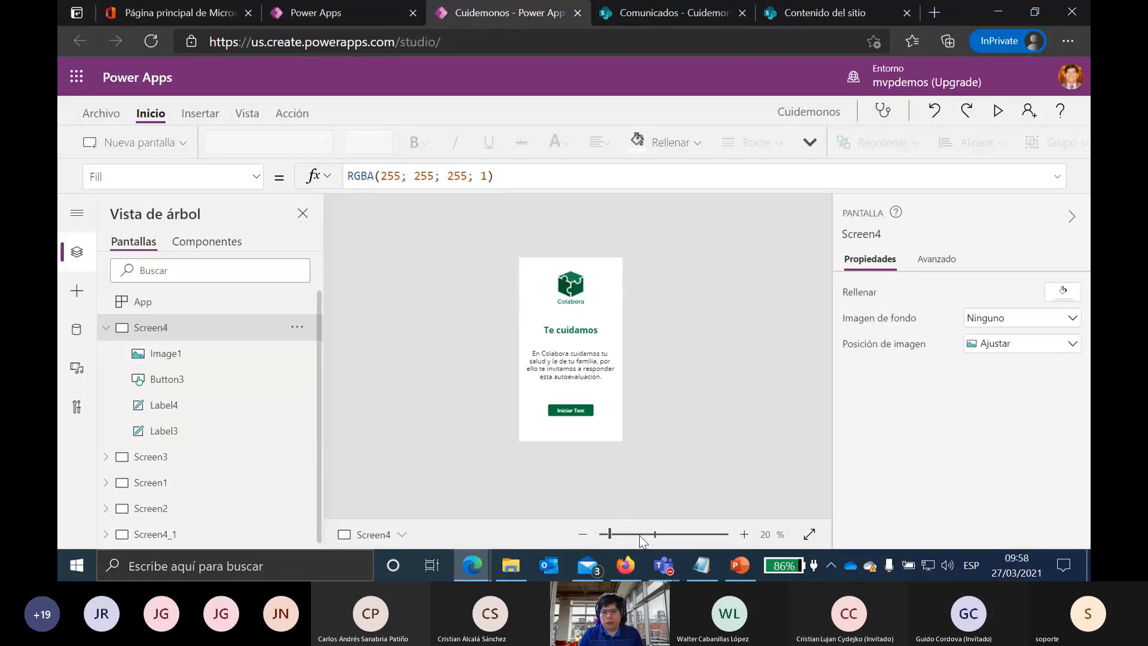
pyautogui.click(643, 534)
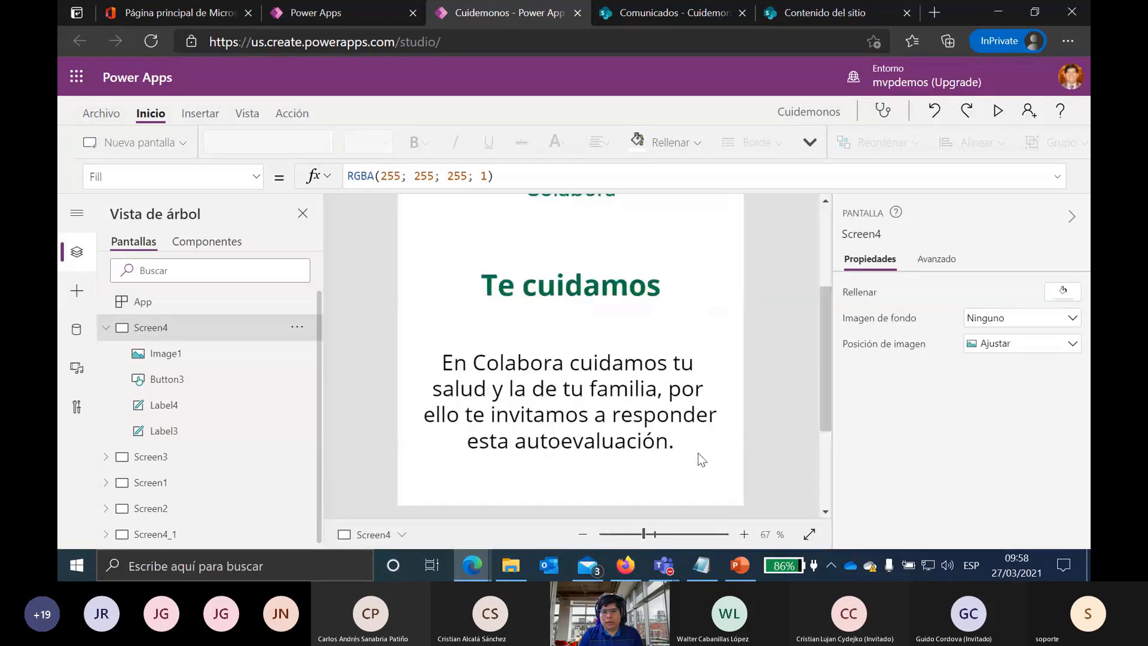
pyautogui.click(583, 535)
pyautogui.click(583, 535)
pyautogui.click(584, 536)
pyautogui.click(583, 536)
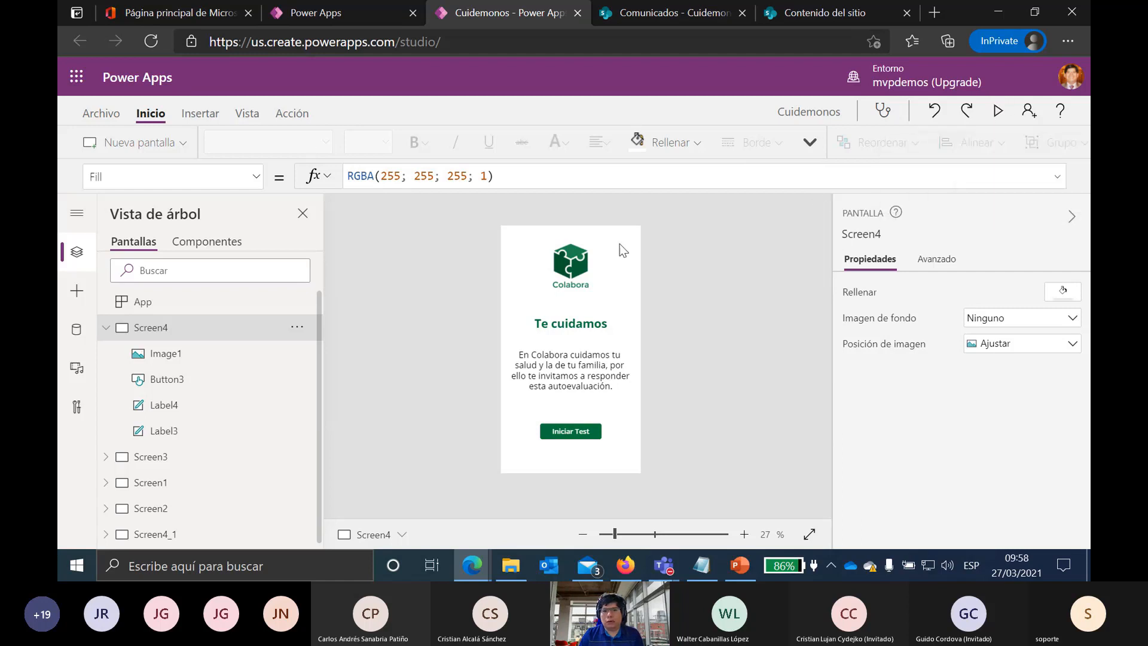
pyautogui.click(999, 112)
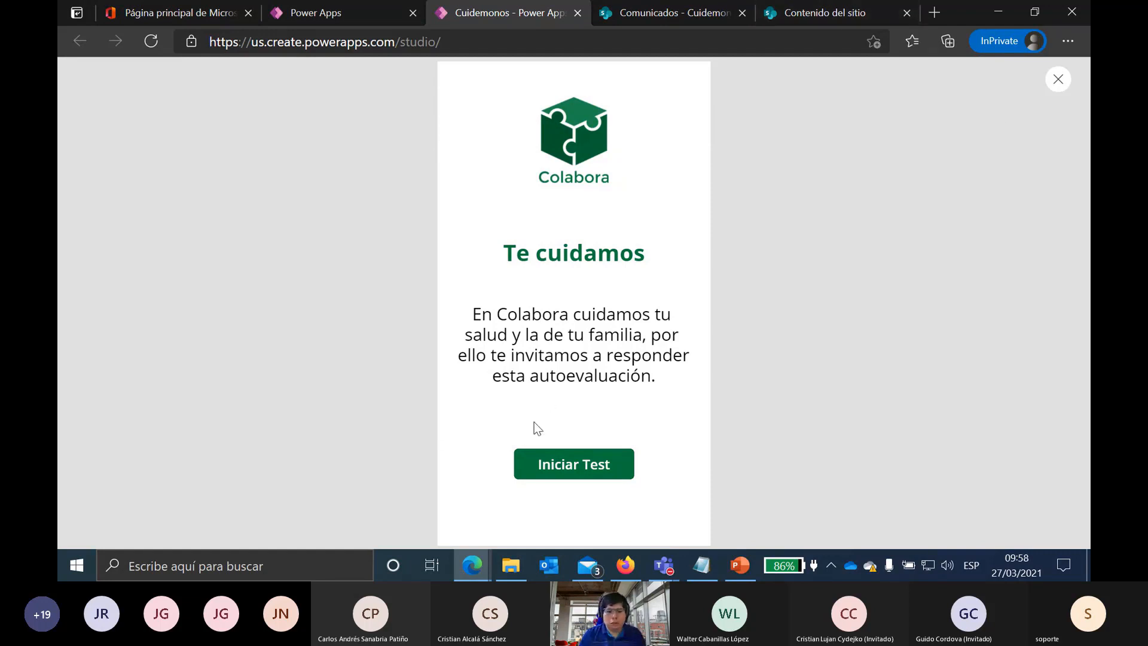
# Step: Start the survey and test the symptom checkboxes, ending by selecting Ninguno
pyautogui.click(597, 472)
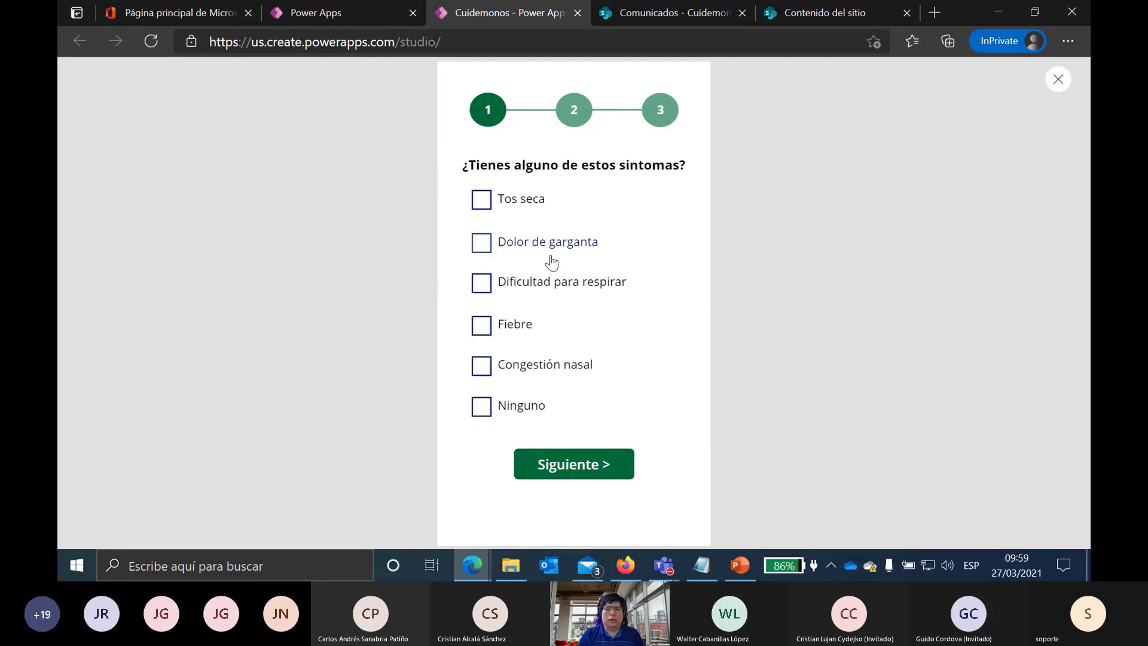
pyautogui.click(478, 200)
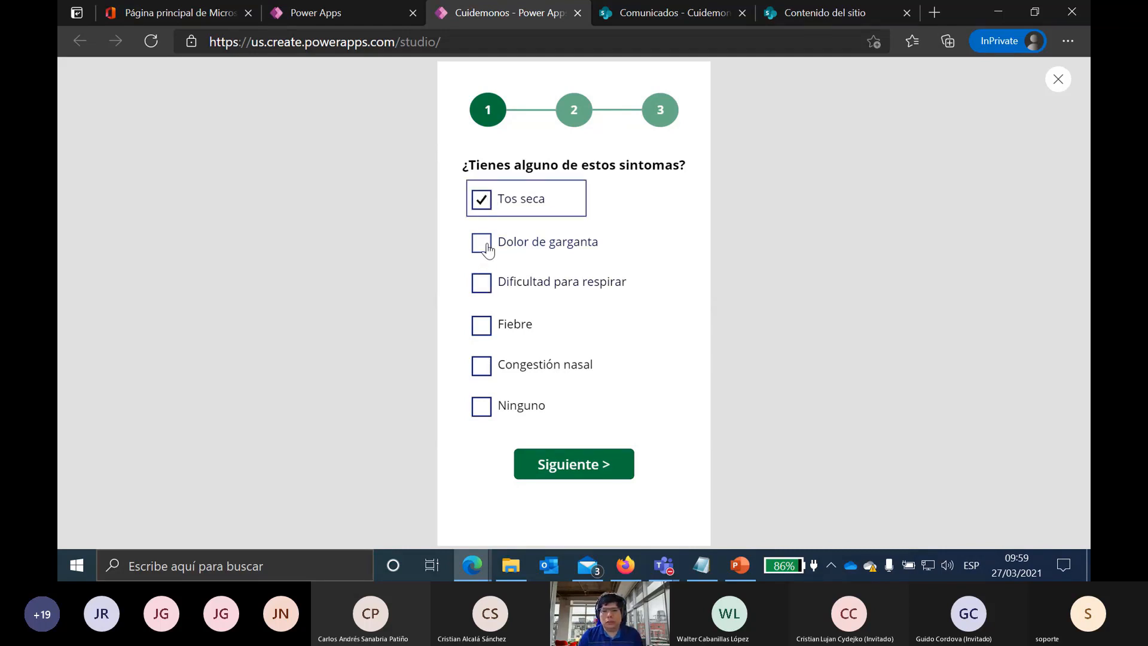
pyautogui.click(483, 244)
pyautogui.click(484, 285)
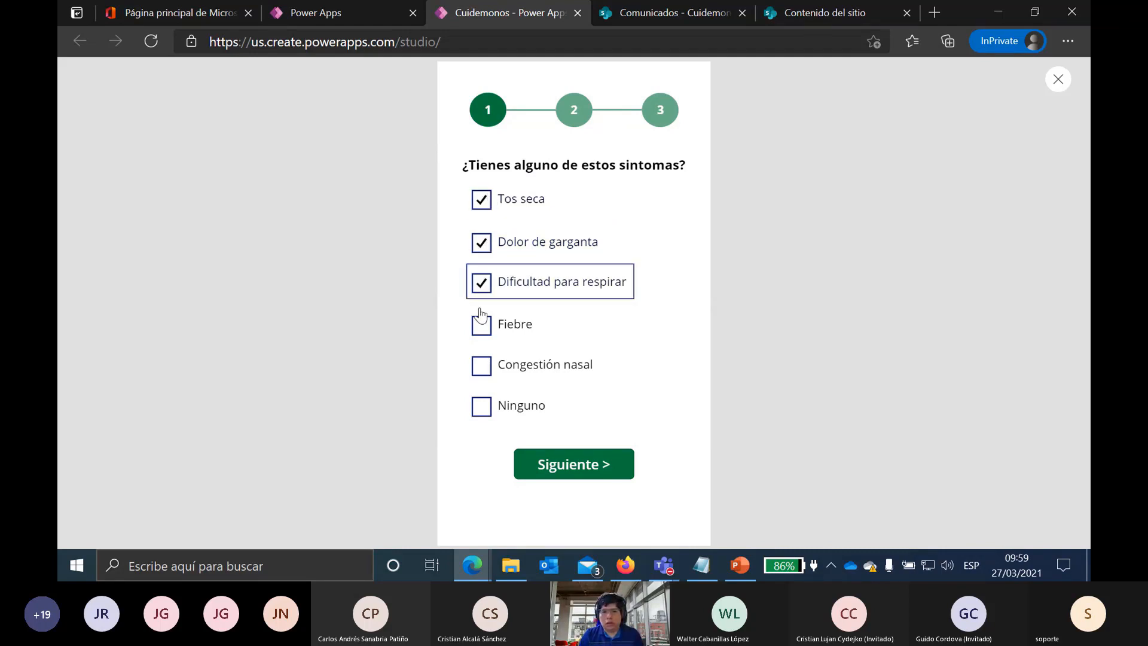
pyautogui.click(483, 408)
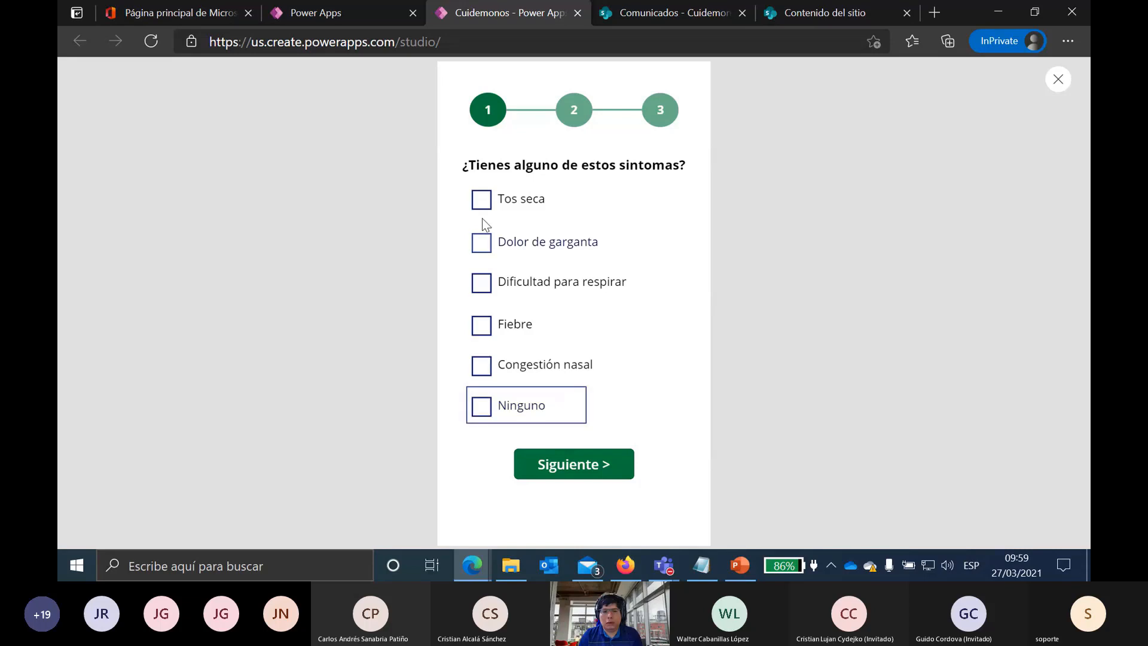
# Step: Re-tick Tos seca, Dolor de garganta and Dificultad para respirar, then advance to step 2
pyautogui.click(482, 202)
pyautogui.click(483, 245)
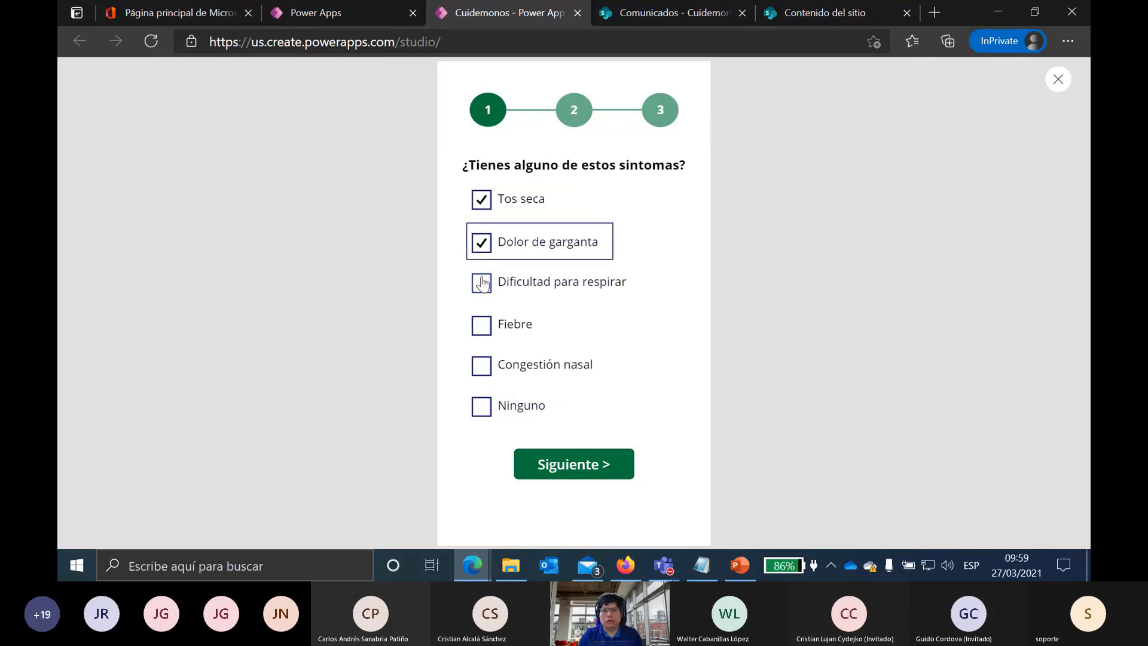
pyautogui.click(482, 282)
pyautogui.click(601, 463)
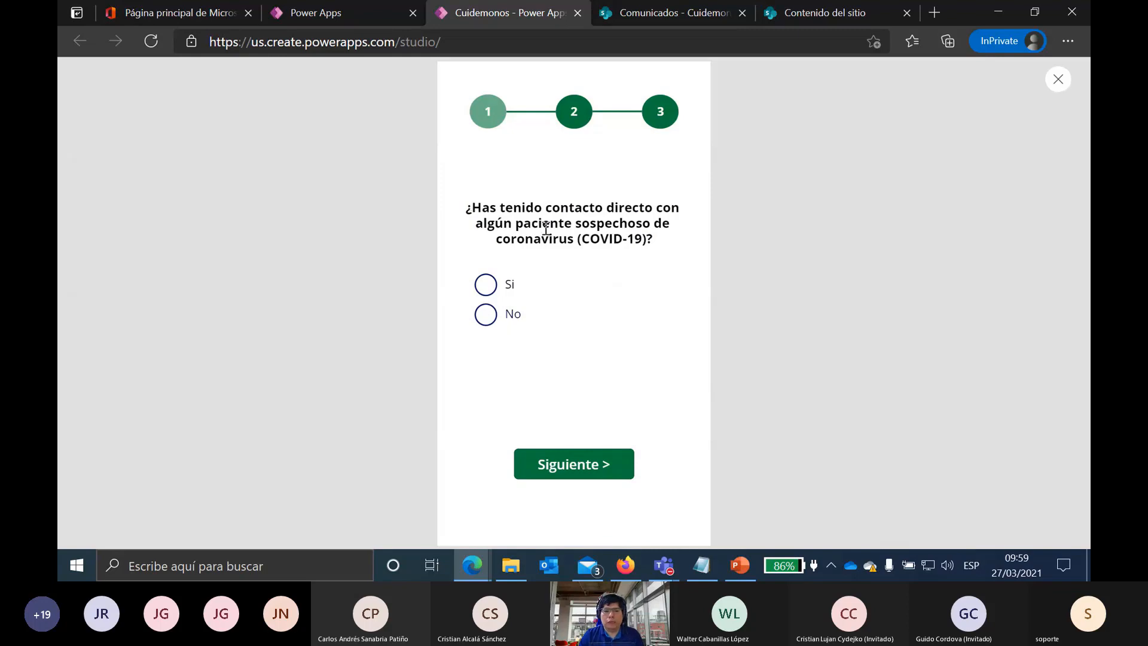
# Step: Answer No to patient contact, pick En casa | Trabajo remoto, and submit with Finalizar
pyautogui.click(485, 315)
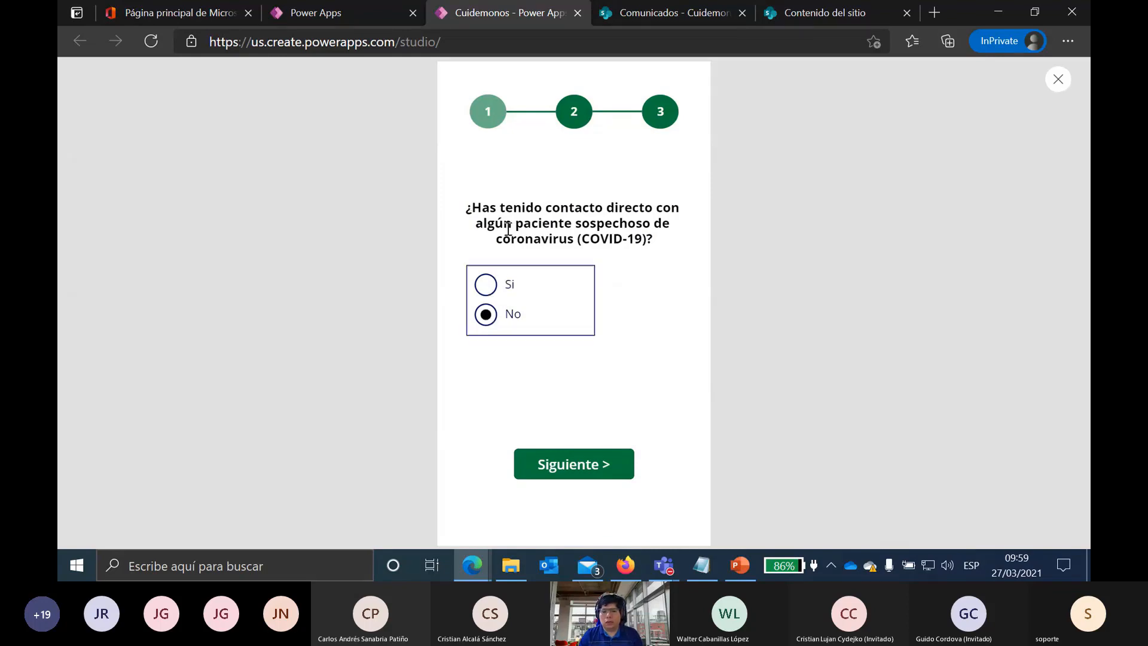
pyautogui.click(584, 467)
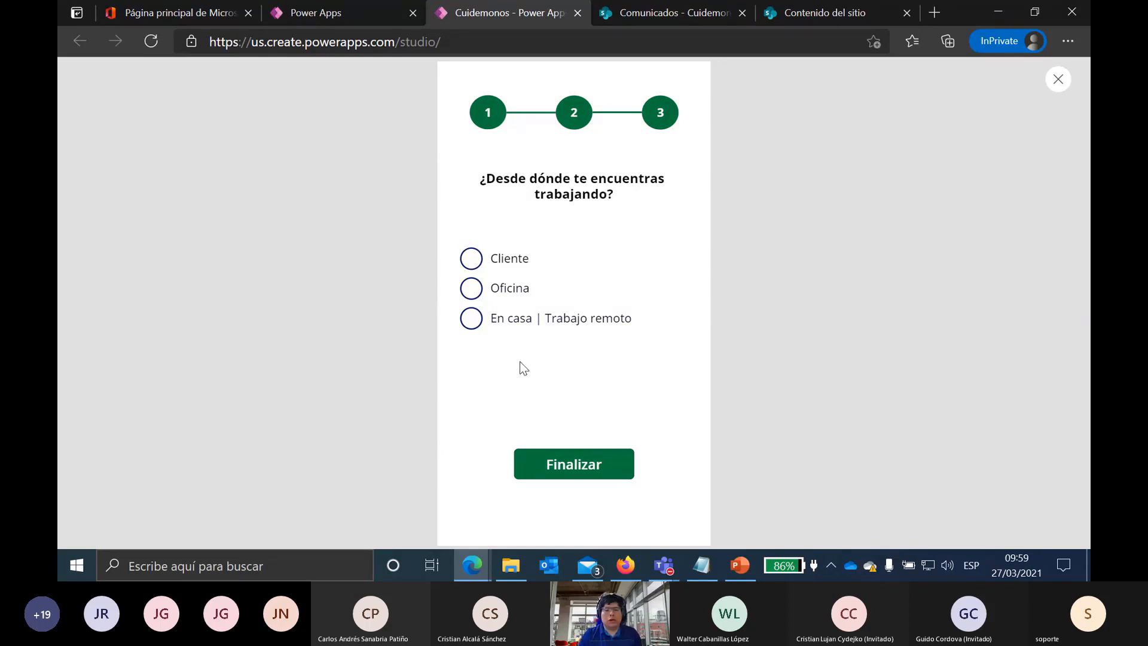
pyautogui.click(474, 323)
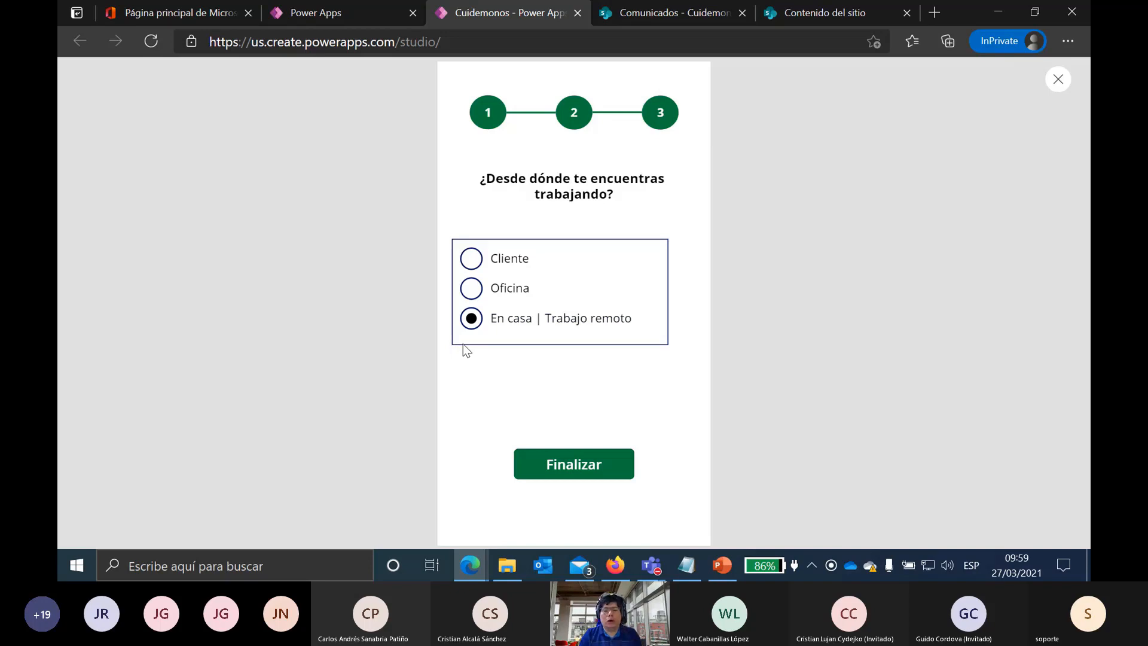
pyautogui.click(540, 452)
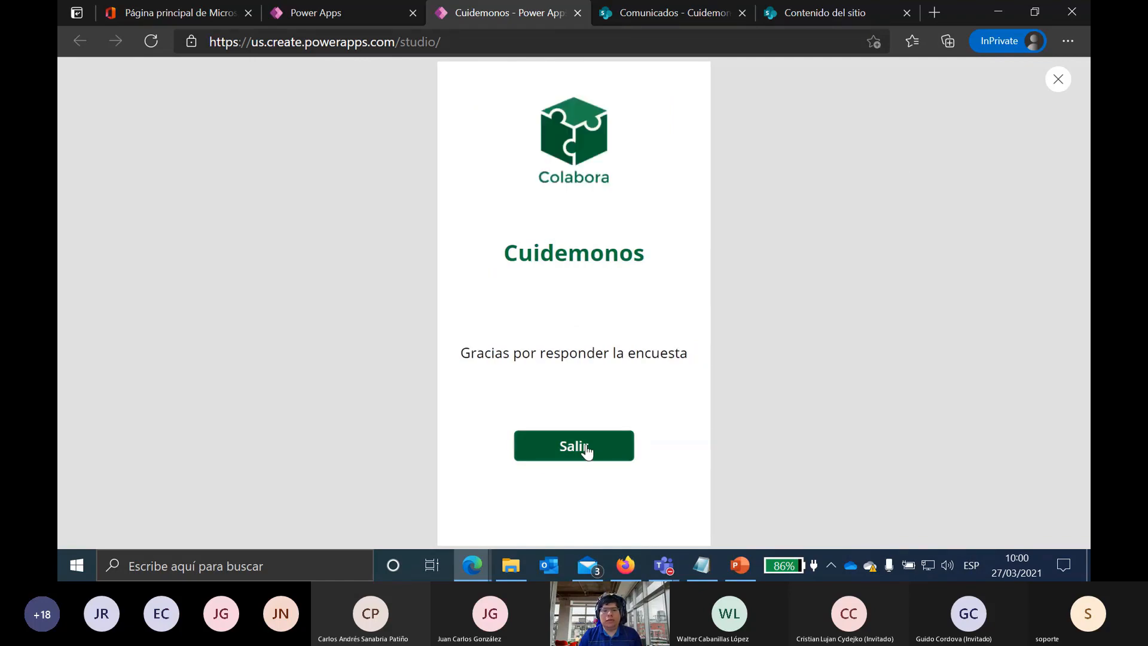
# Step: Exit the survey with Salir, close the preview, and dismiss the ¿Sabía que...? tip
pyautogui.click(615, 454)
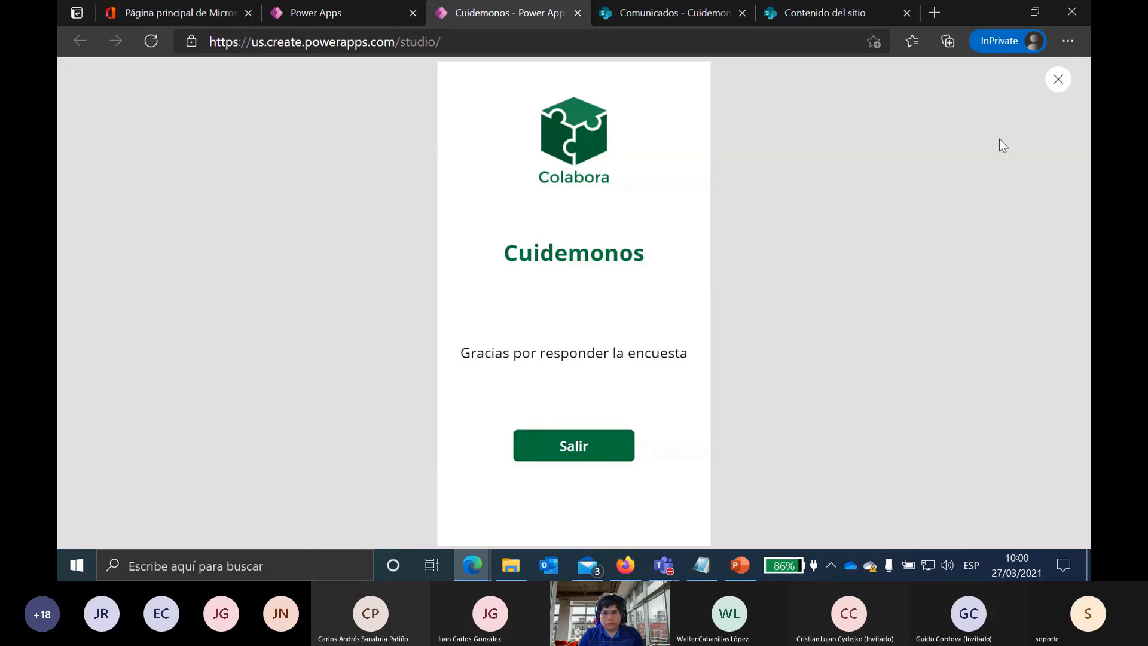
pyautogui.click(1058, 78)
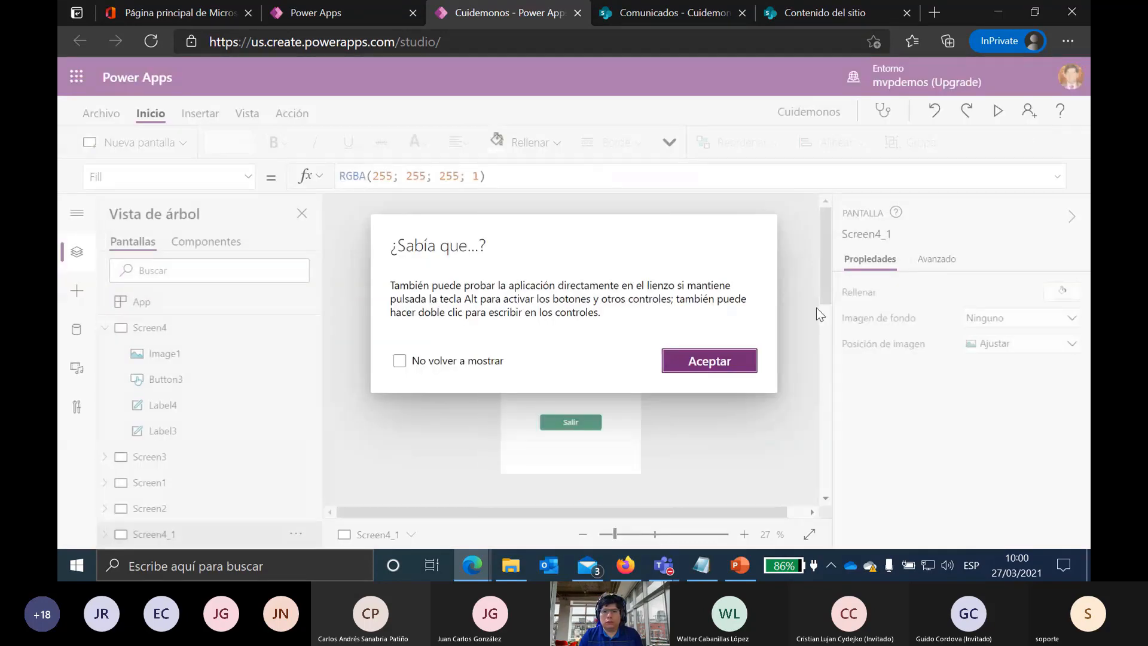
pyautogui.click(709, 360)
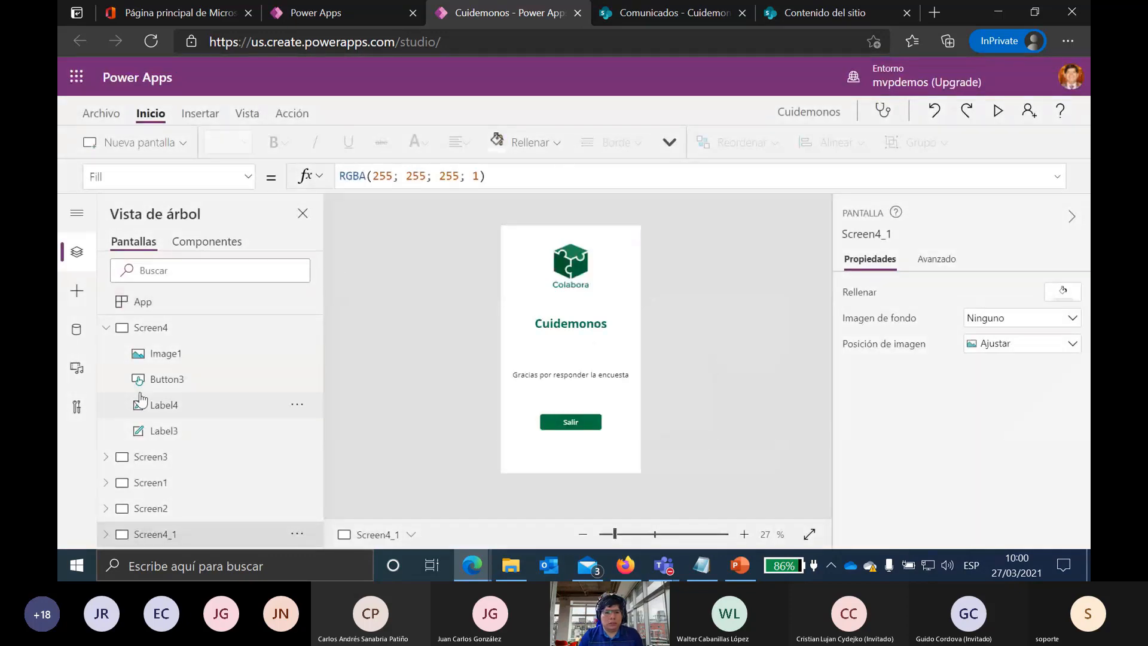
# Step: Show the Cuidemonos data source, then switch to the Comunicados - Cuidemonos list tab
pyautogui.click(74, 330)
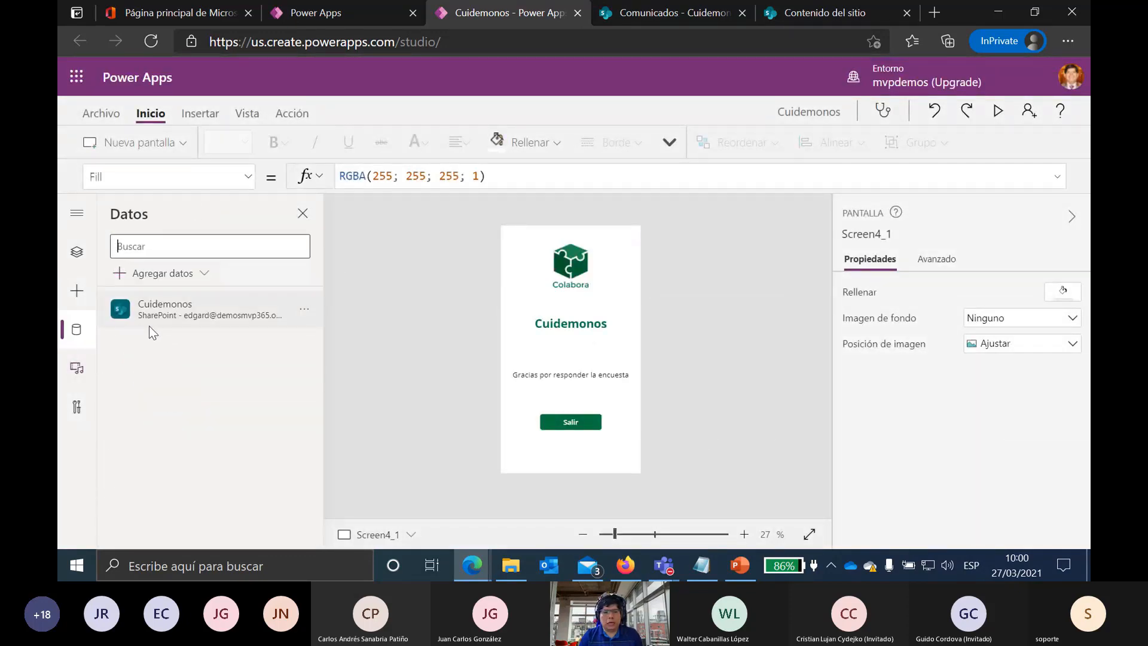
pyautogui.moveTo(157, 308)
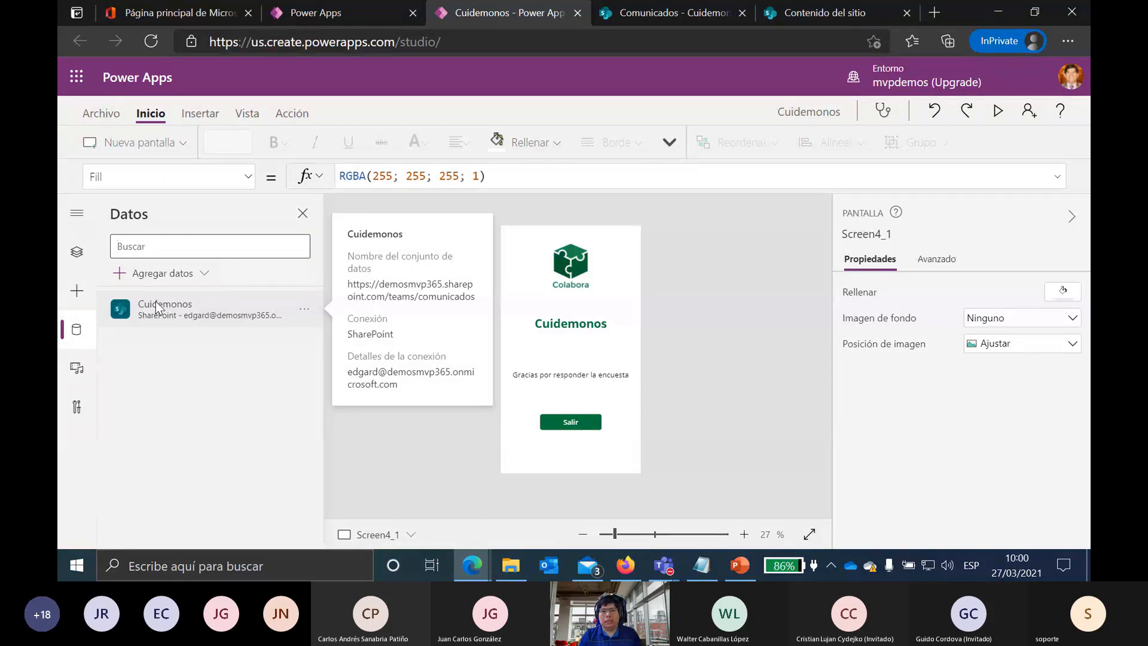
pyautogui.click(635, 12)
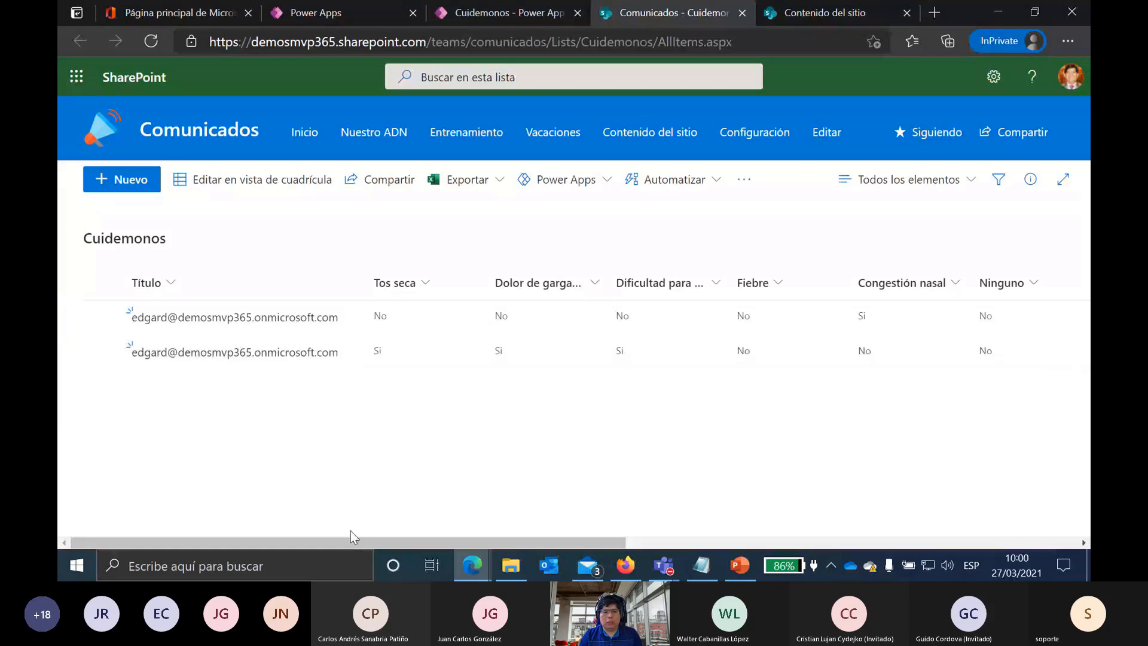
# Step: Scroll across the Cuidemonos list's columns to check the new Pendiente approval row, then return to Power Apps
pyautogui.moveTo(353, 541); pyautogui.dragTo(215, 523)
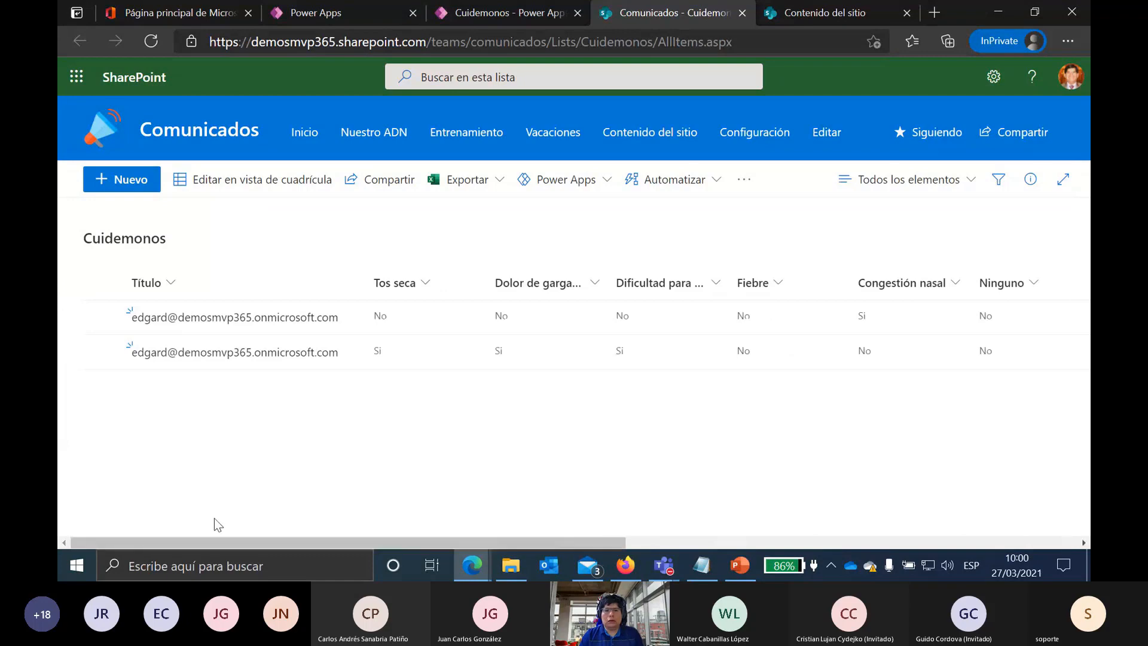
pyautogui.click(466, 11)
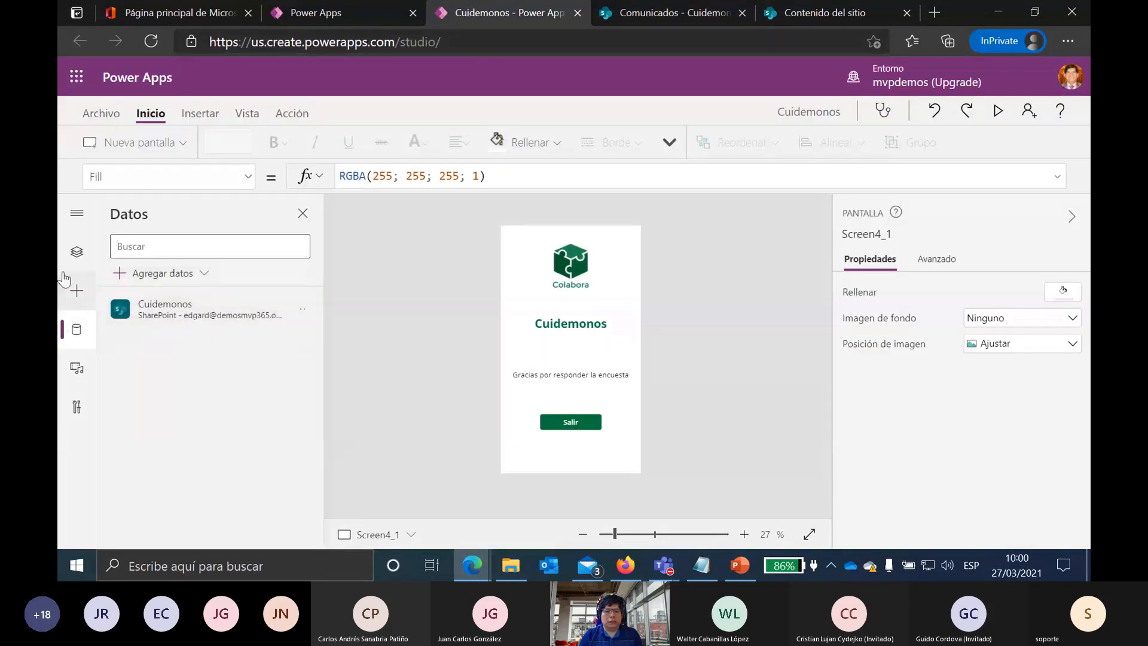
# Step: Open Screen3 from the tree view, select its Congestión nasal checkbox, and bring up the Insertar commands
pyautogui.click(86, 250)
pyautogui.click(183, 330)
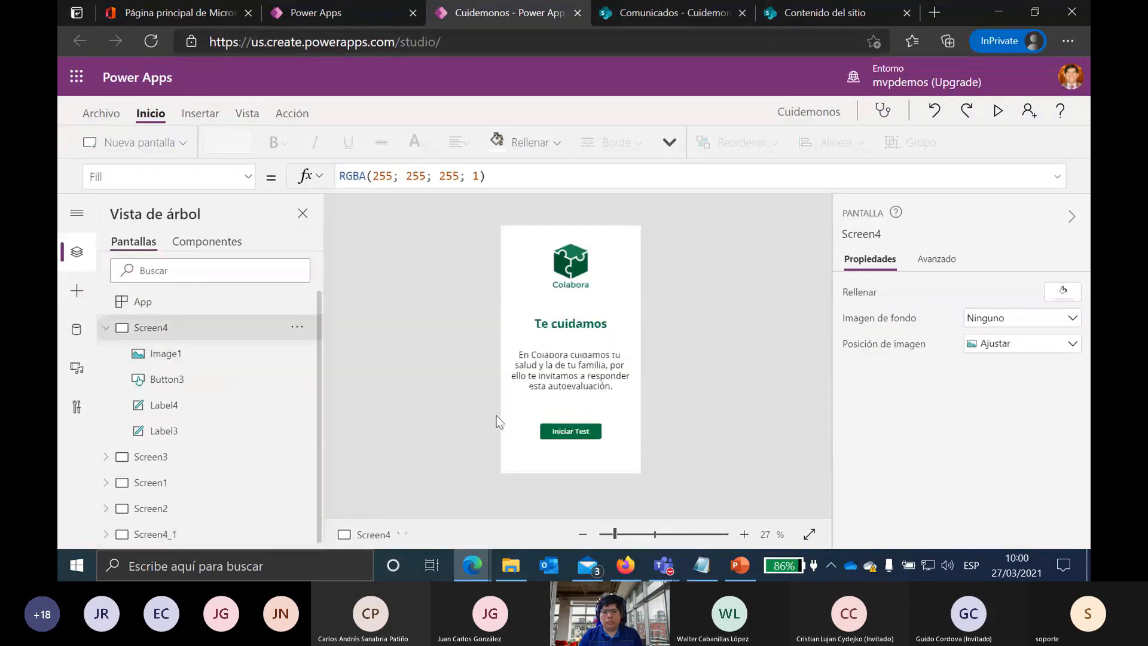
pyautogui.click(138, 456)
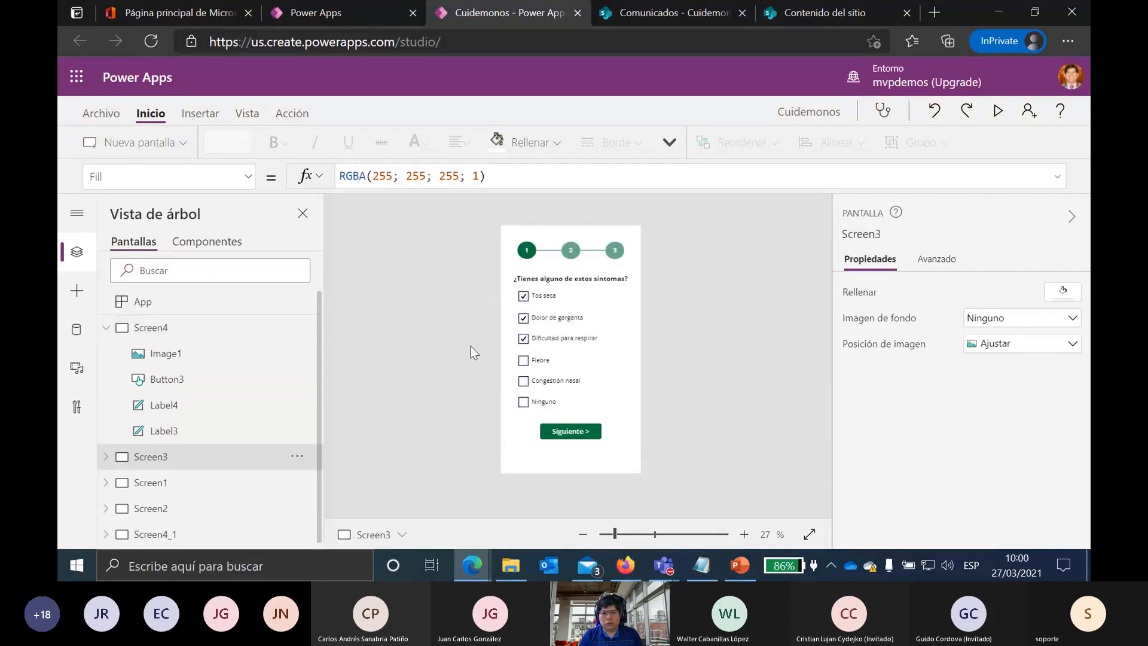
pyautogui.click(591, 390)
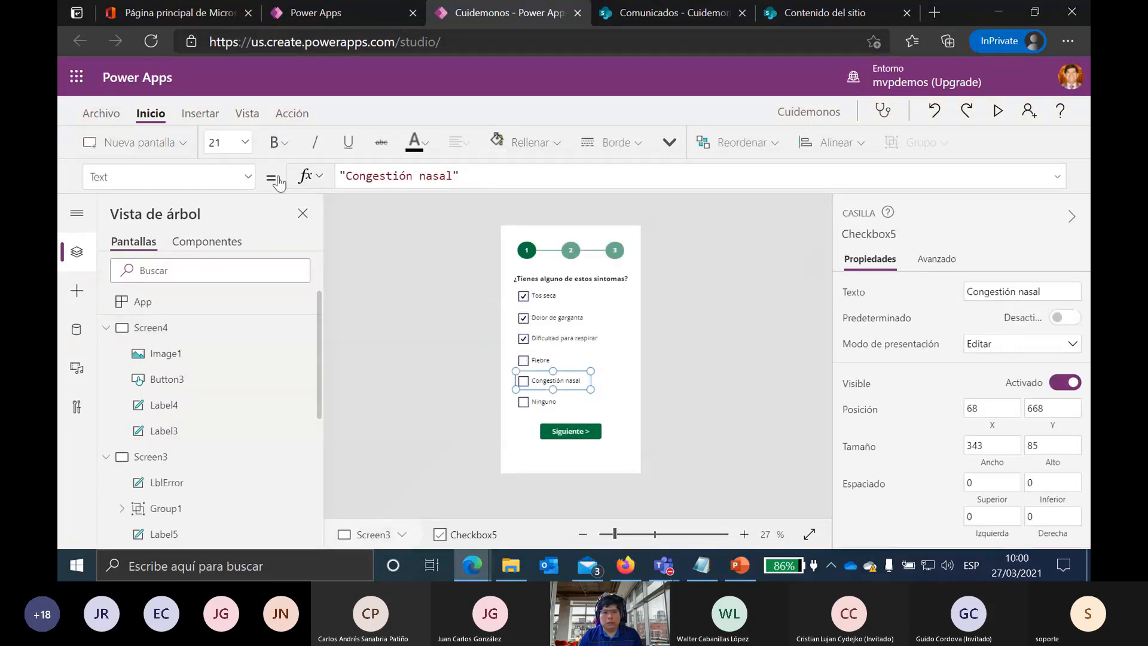
pyautogui.click(207, 115)
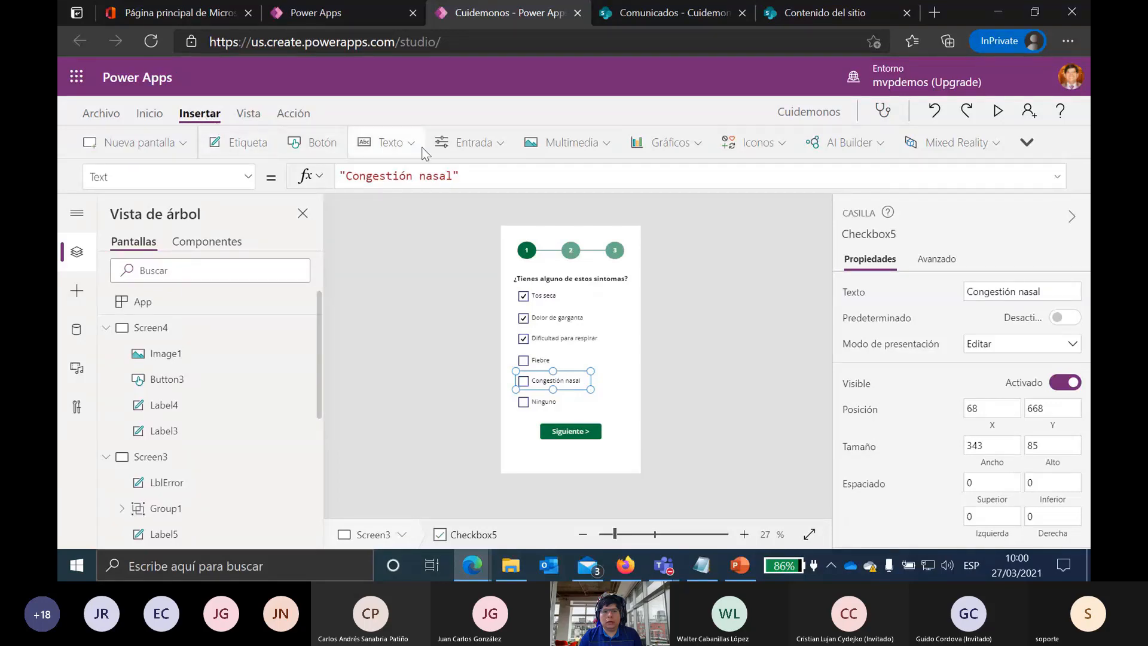
# Step: Browse the Entrada input controls and then the Multimedia media controls available to insert
pyautogui.click(476, 145)
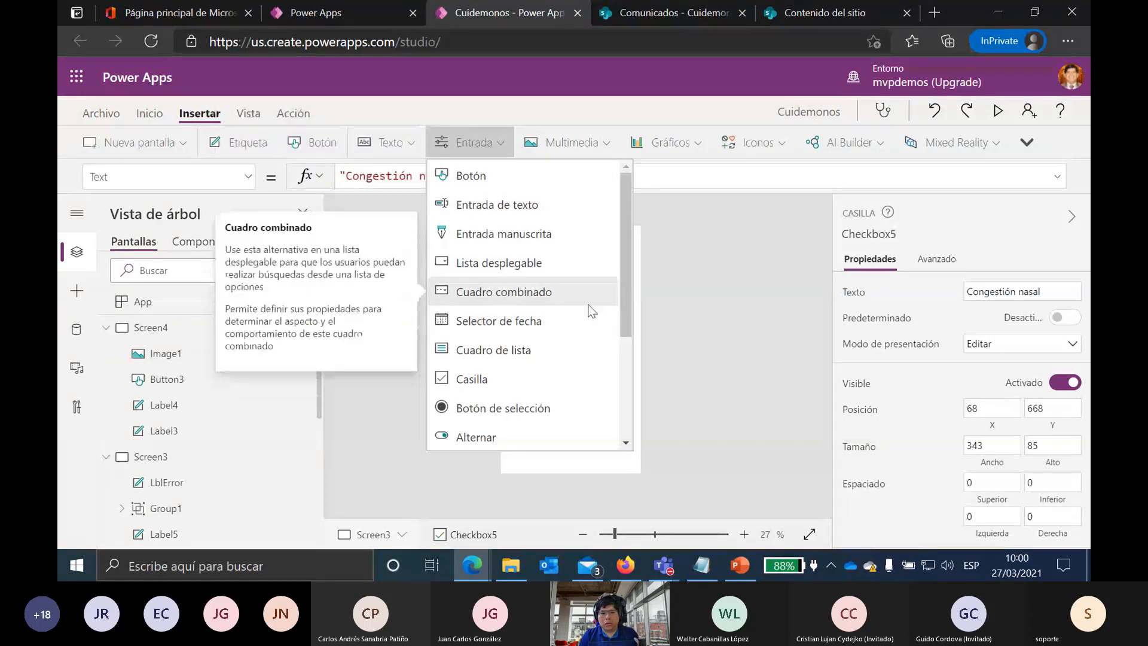
pyautogui.scroll(-1, 558, 367)
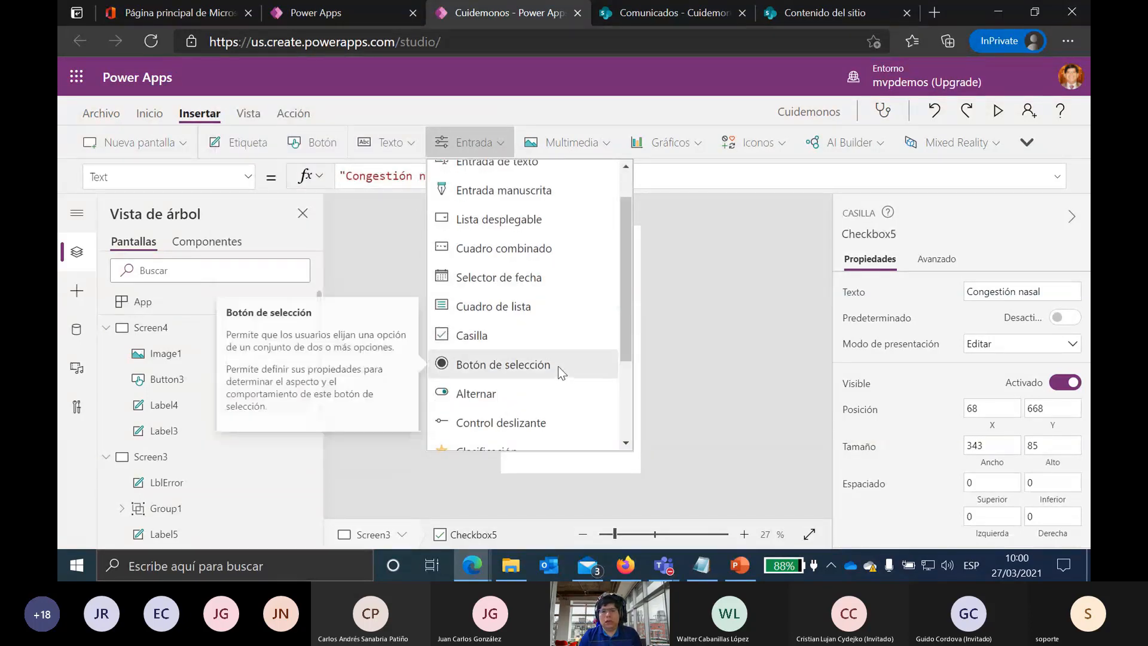
pyautogui.scroll(-5, 558, 364)
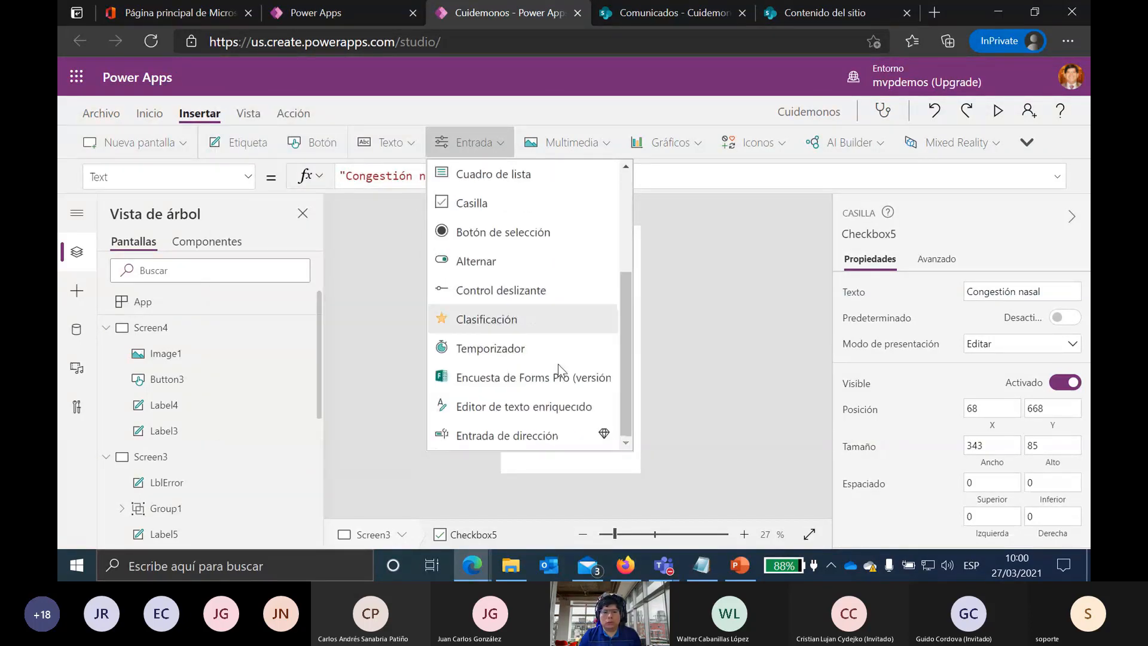
pyautogui.click(695, 330)
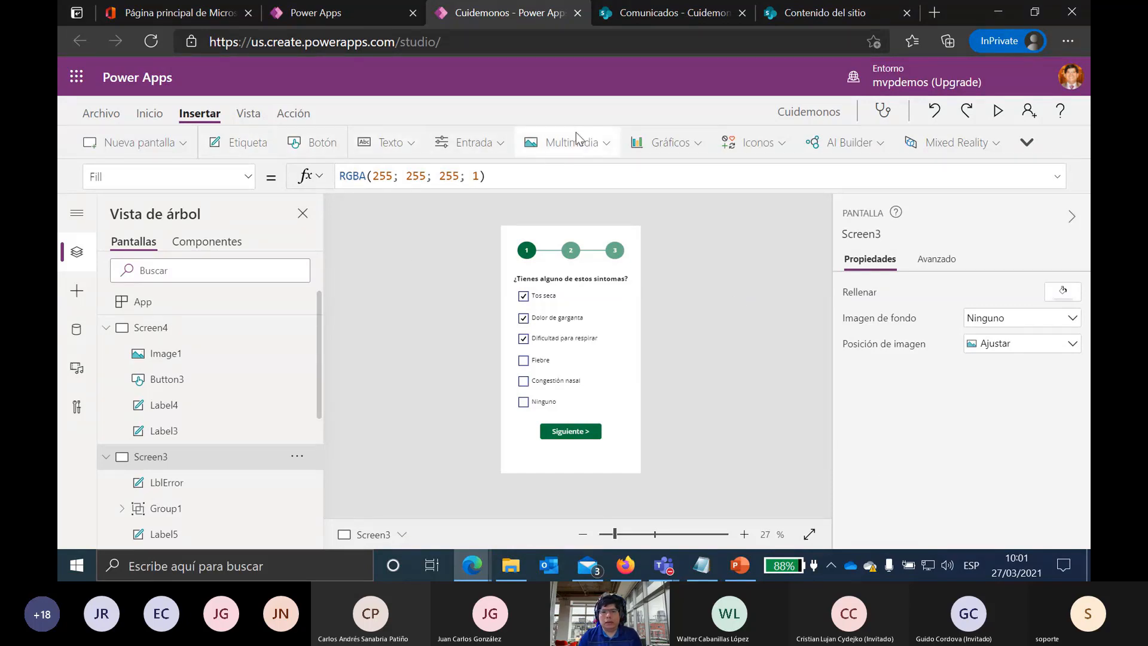
pyautogui.click(602, 142)
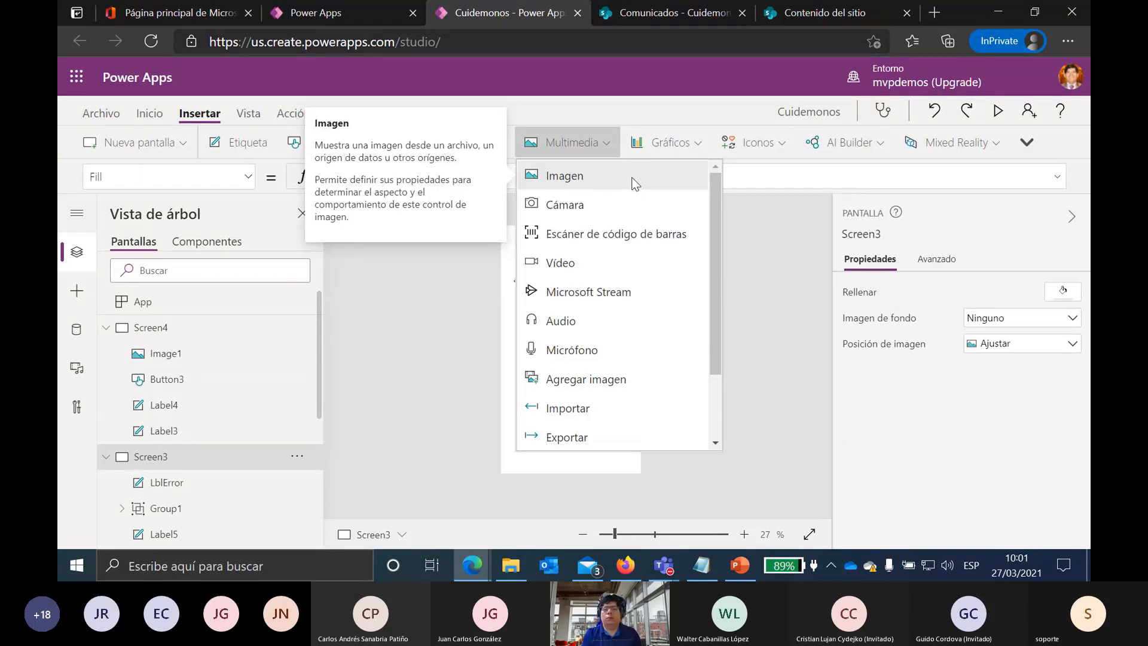
pyautogui.click(779, 247)
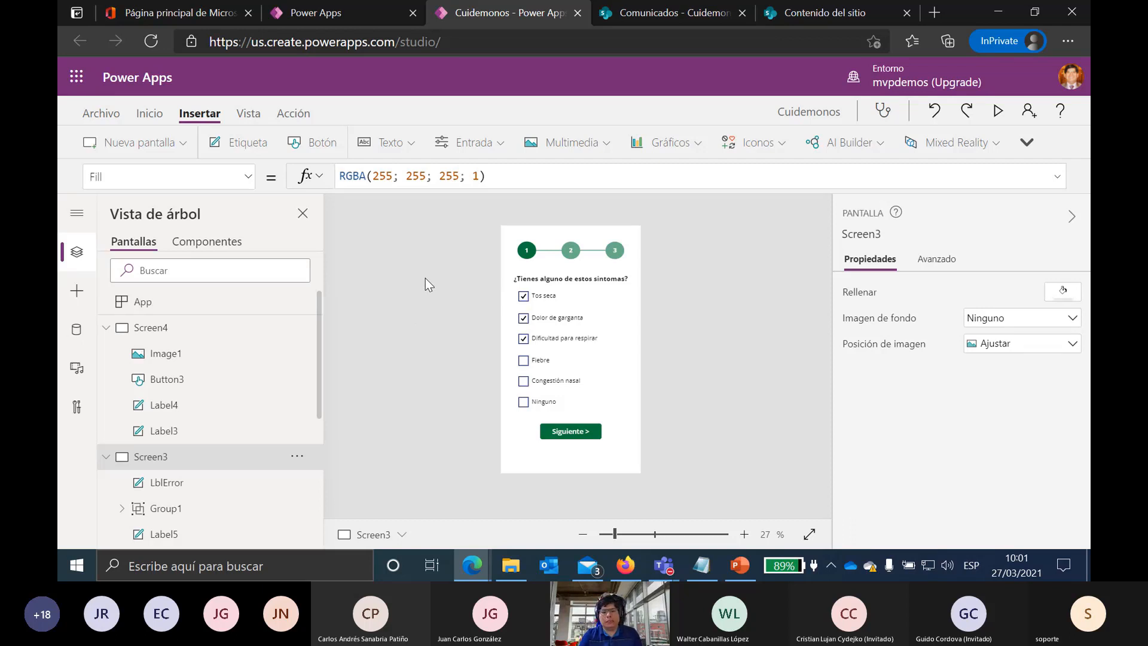
# Step: Start the PowerPoint slideshow from the current slide and advance to the Power Automate slide
pyautogui.click(742, 567)
pyautogui.click(916, 540)
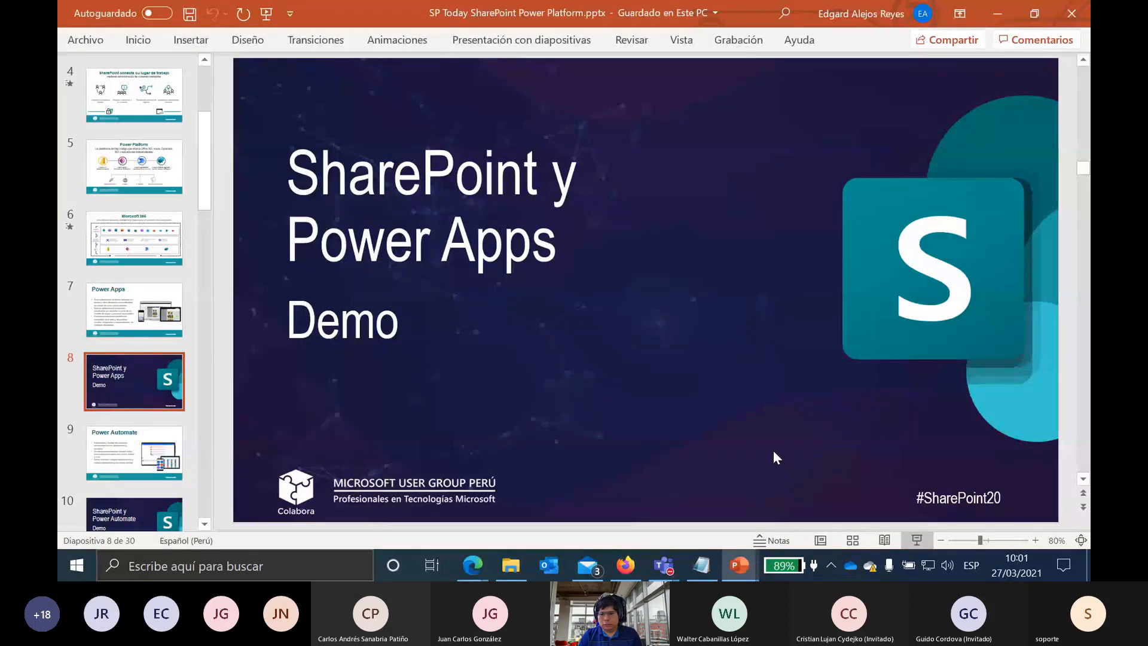
pyautogui.click(773, 451)
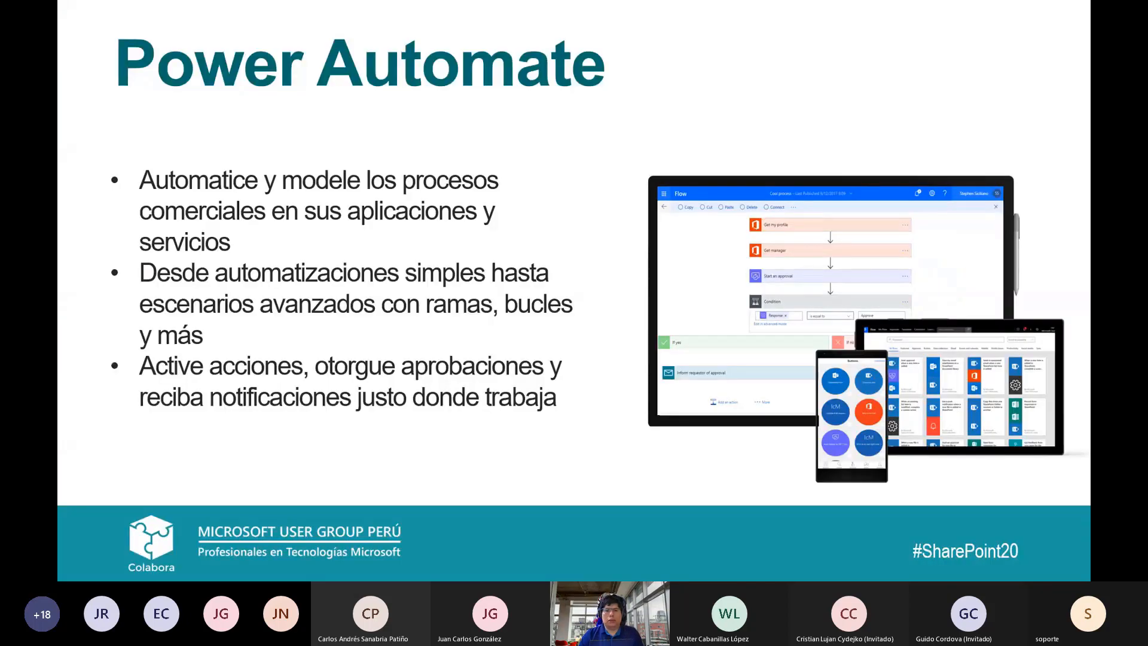
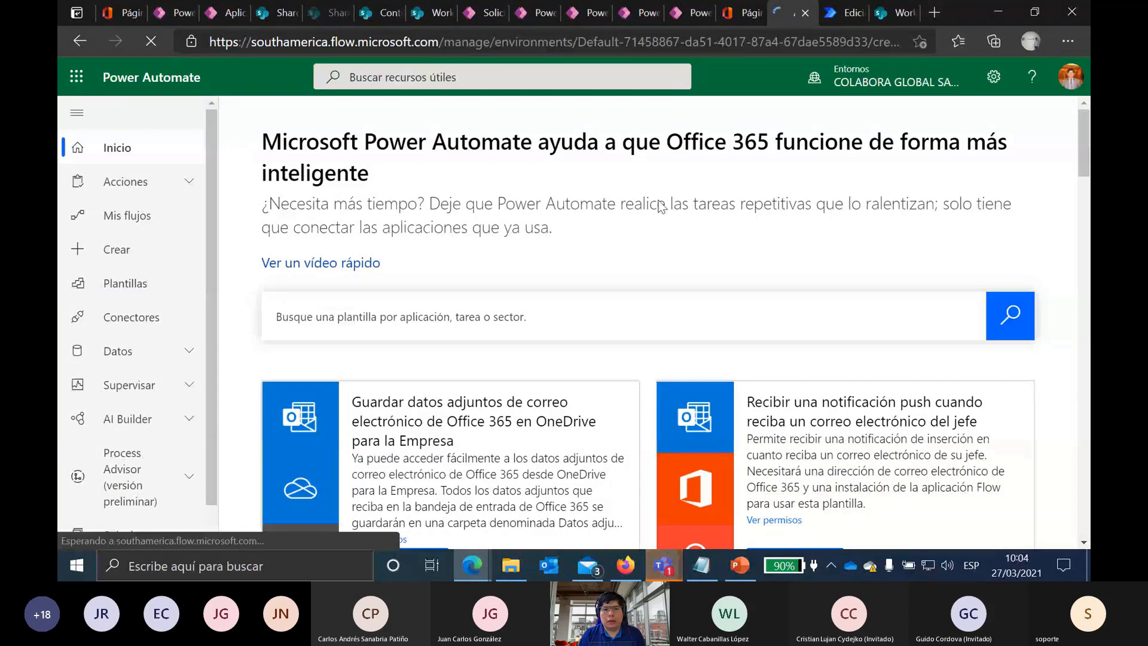
# Step: Scroll down the Crear page to review the five flow types, including Flujo de proceso empresarial
pyautogui.scroll(-3, 651, 213)
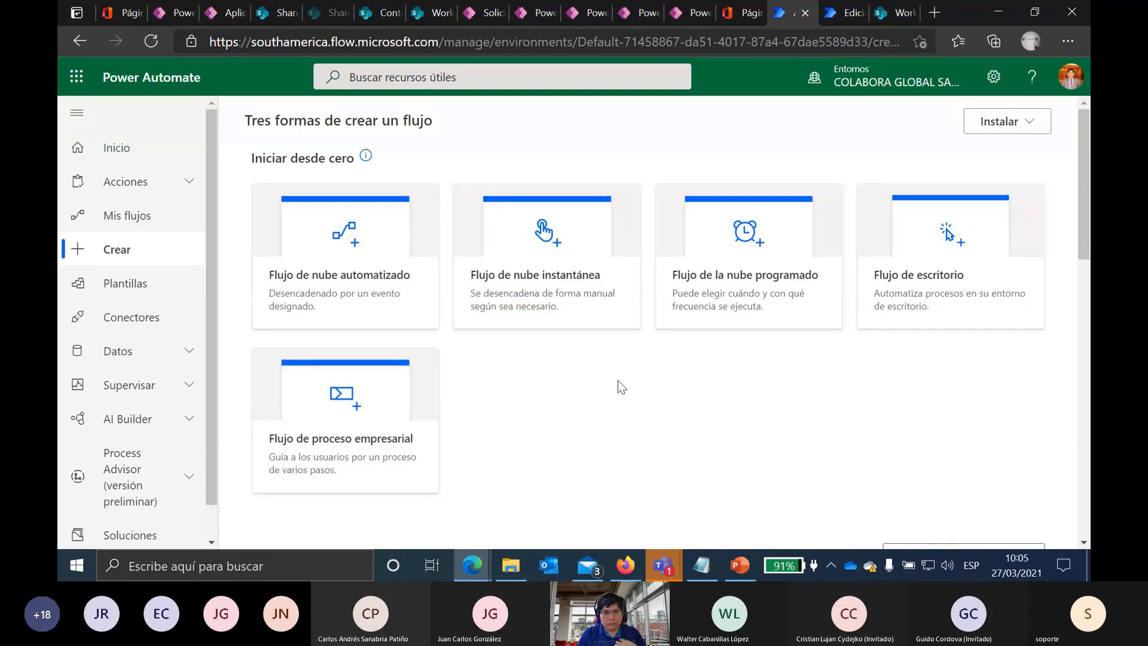
# Step: Open Conectores to list popular connectors such as Office 365 Outlook, OneDrive and SharePoint
pyautogui.scroll(-1, 100, 302)
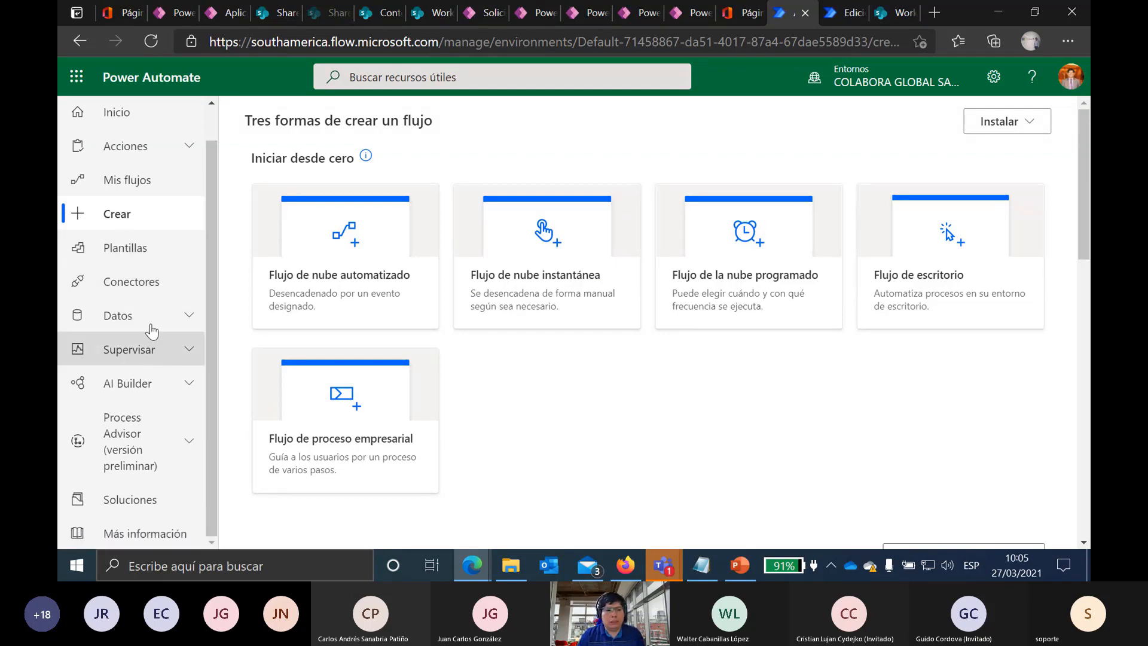
pyautogui.click(145, 282)
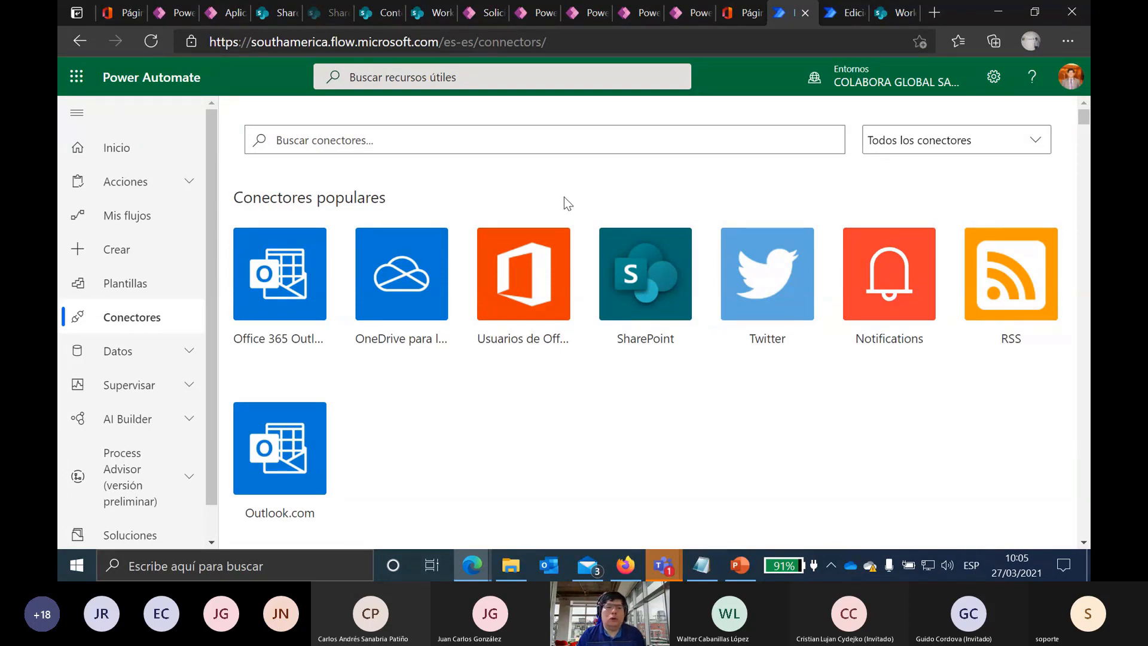
# Step: Browse the SharePoint connector's triggers and template cards, ending in the Plantillas gallery
pyautogui.click(625, 277)
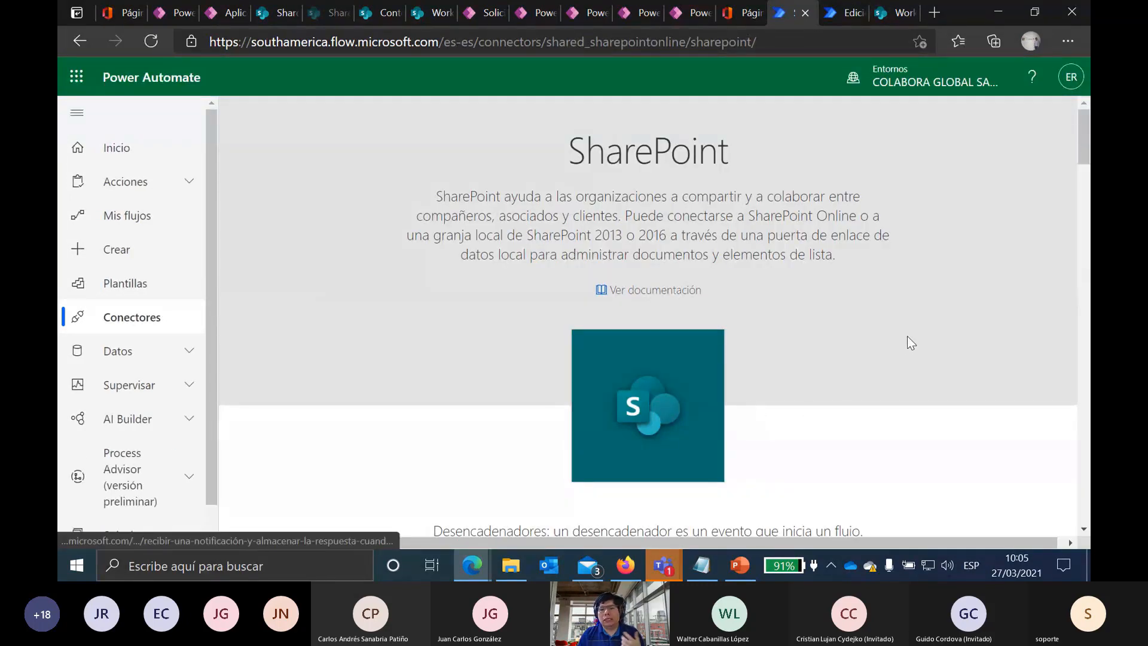
pyautogui.scroll(-10, 905, 342)
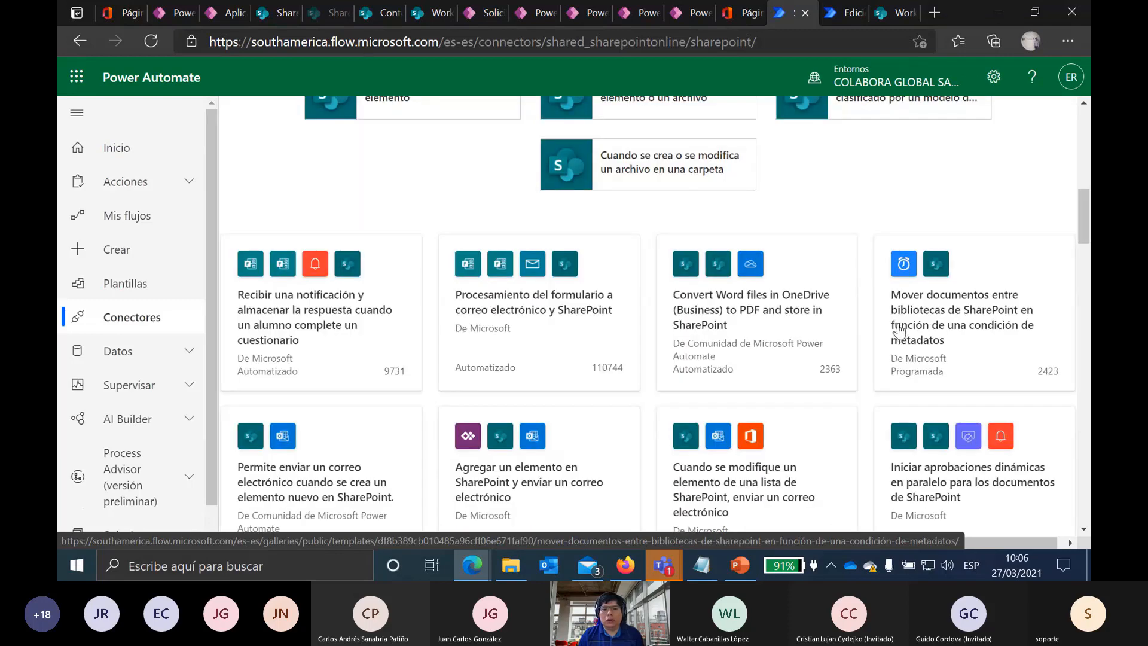
pyautogui.scroll(4, 899, 323)
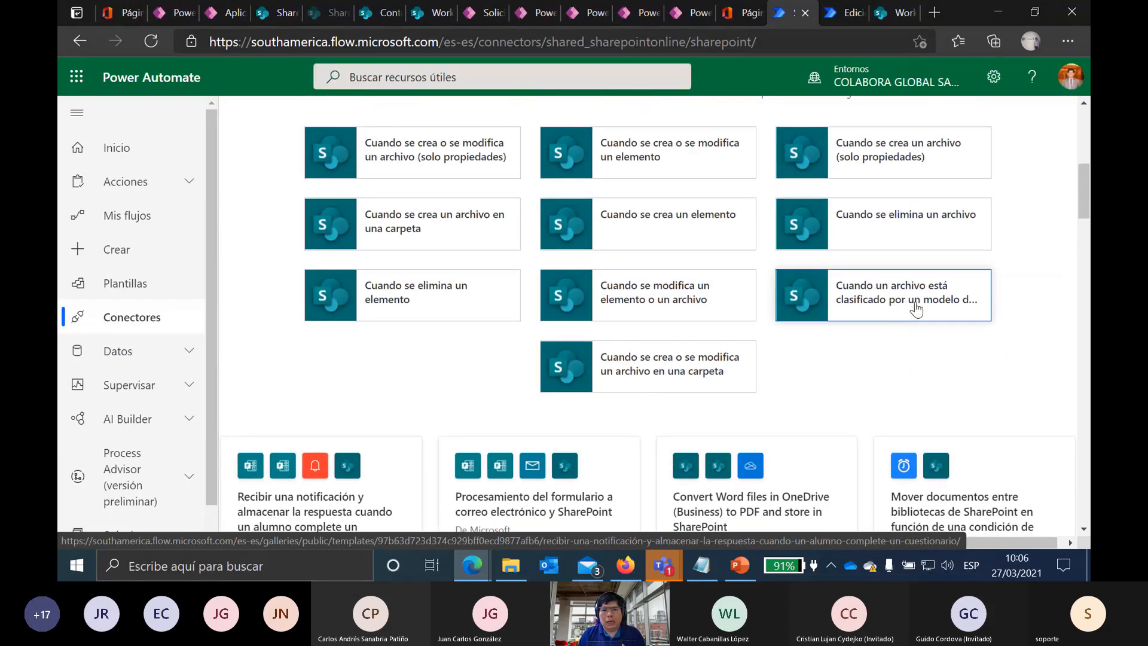
pyautogui.scroll(2, 658, 269)
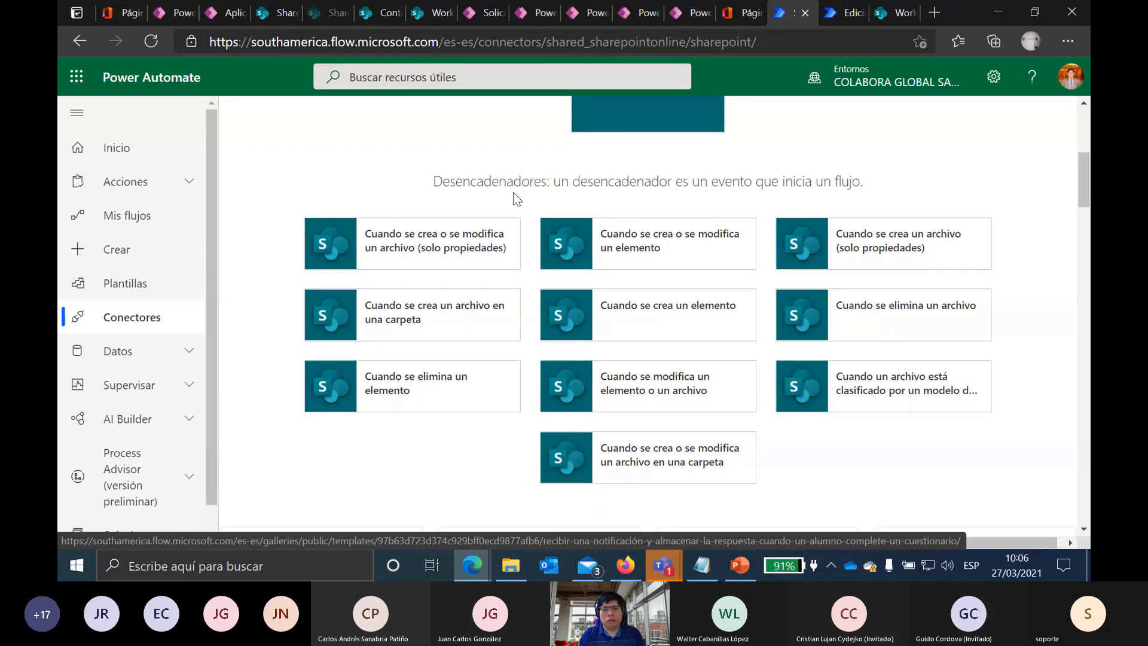
pyautogui.scroll(-6, 886, 282)
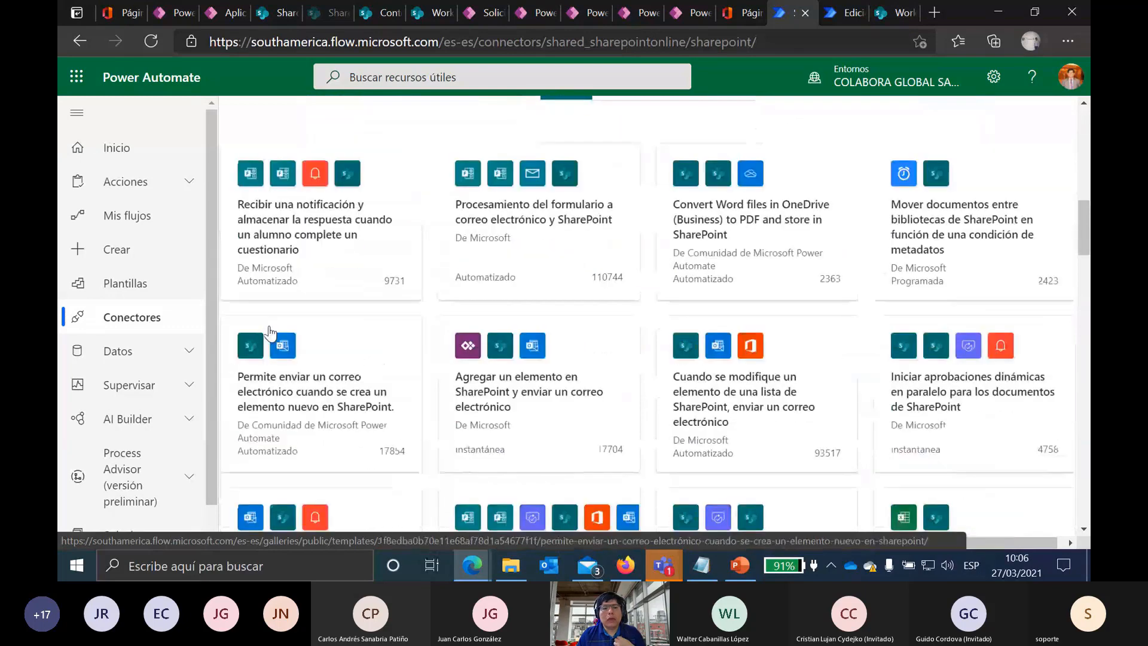
pyautogui.scroll(1, 311, 257)
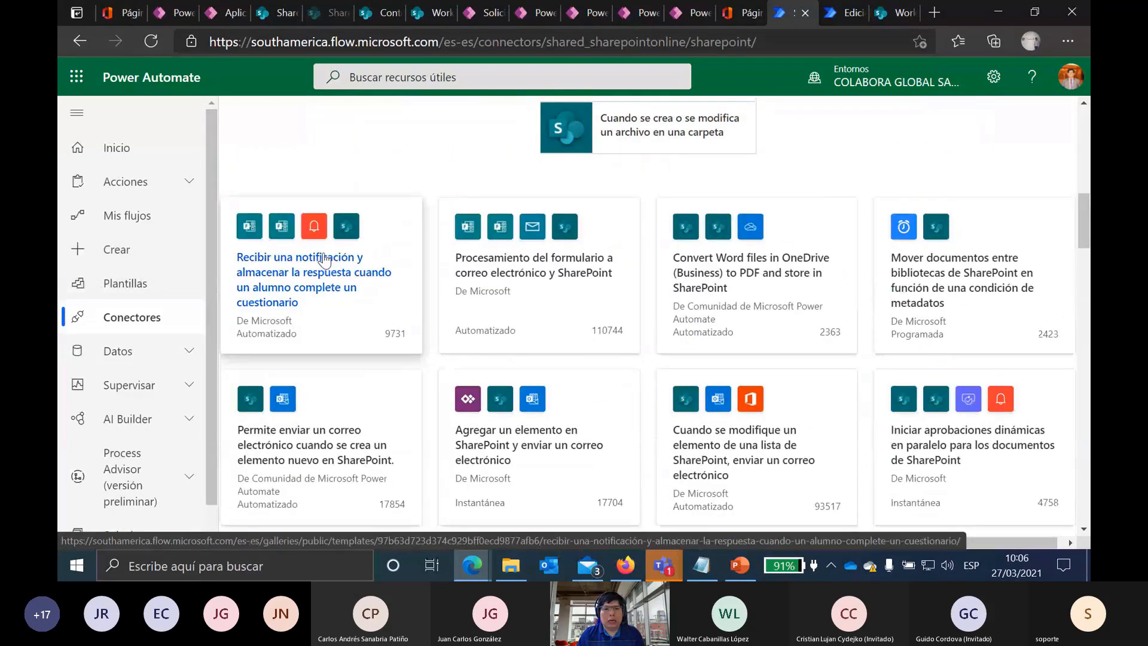
pyautogui.click(470, 257)
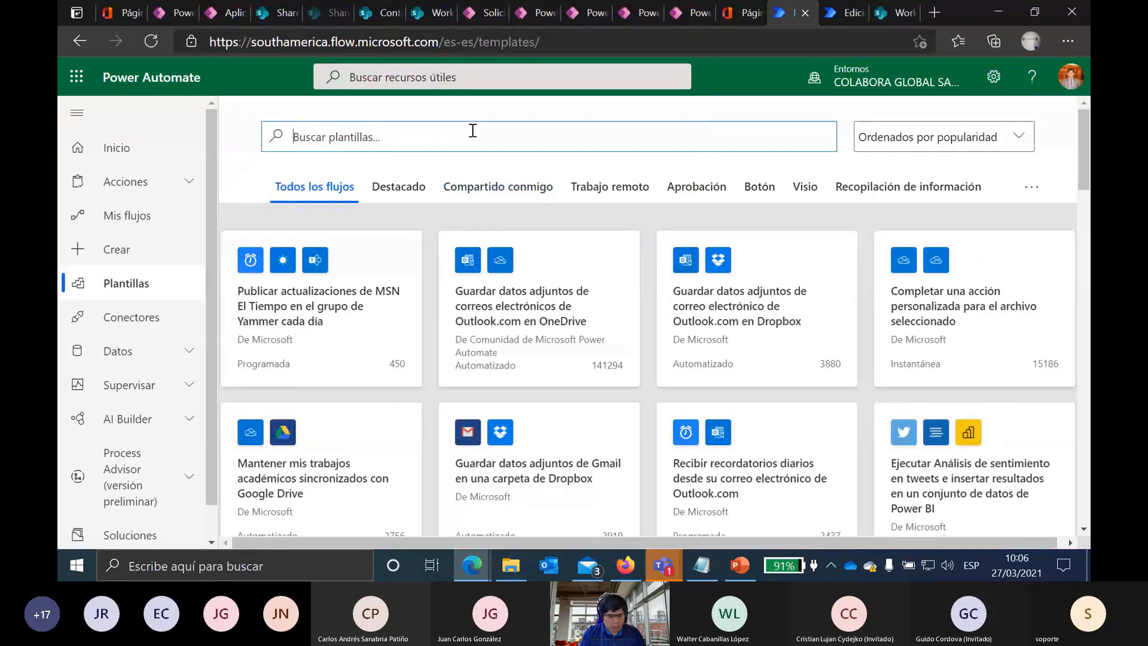
# Step: Search the templates for 'SharePoint' and scroll through the matching results
pyautogui.write('SharePoint')
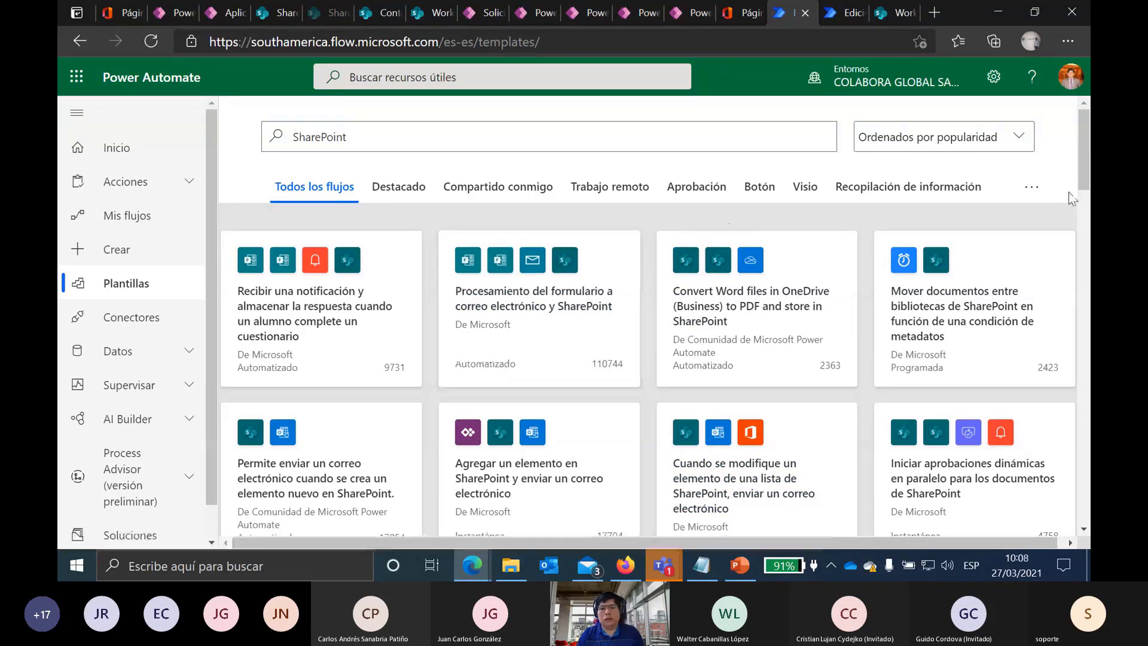
pyautogui.moveTo(1086, 167); pyautogui.dragTo(1090, 213)
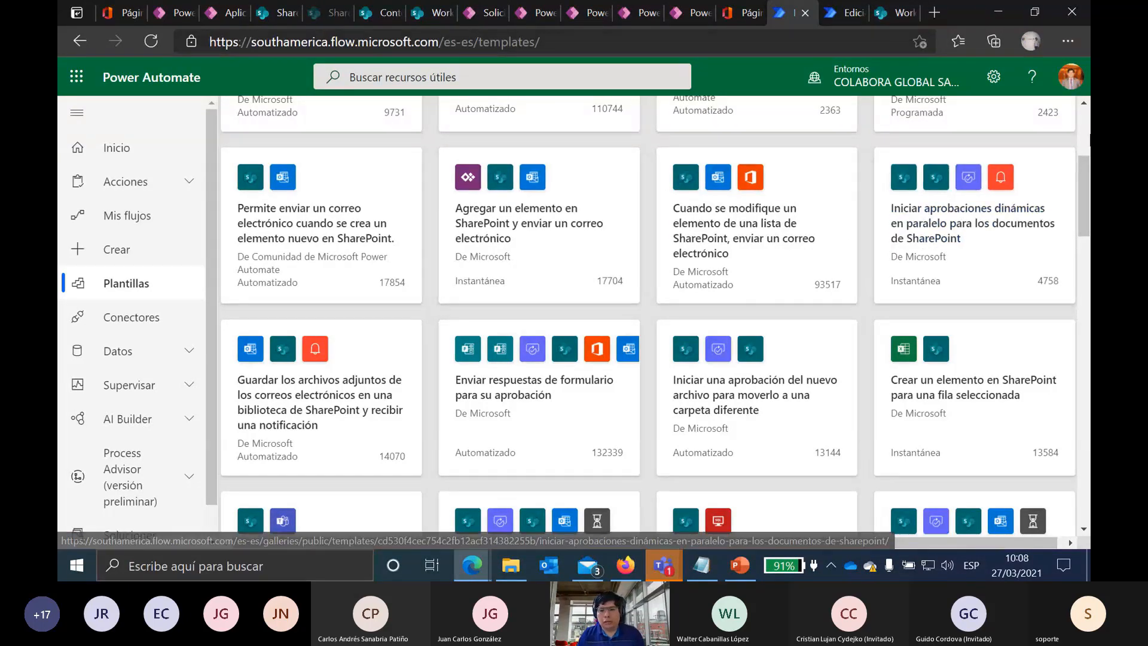
pyautogui.moveTo(1087, 193); pyautogui.dragTo(1078, 285)
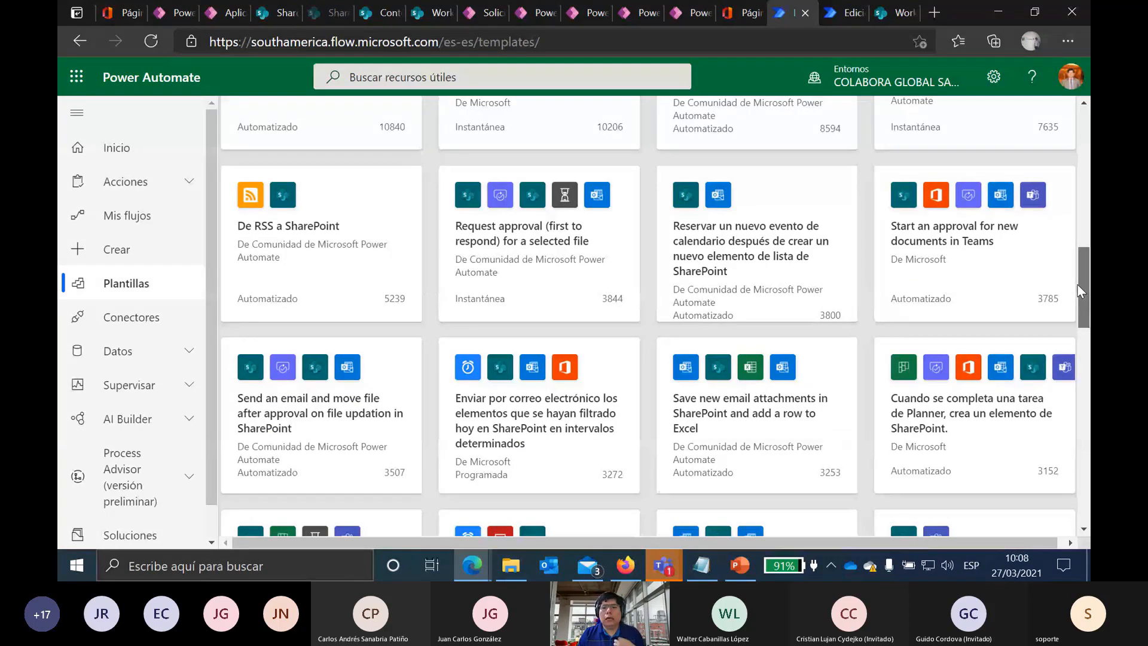
pyautogui.moveTo(1078, 285); pyautogui.dragTo(1082, 102)
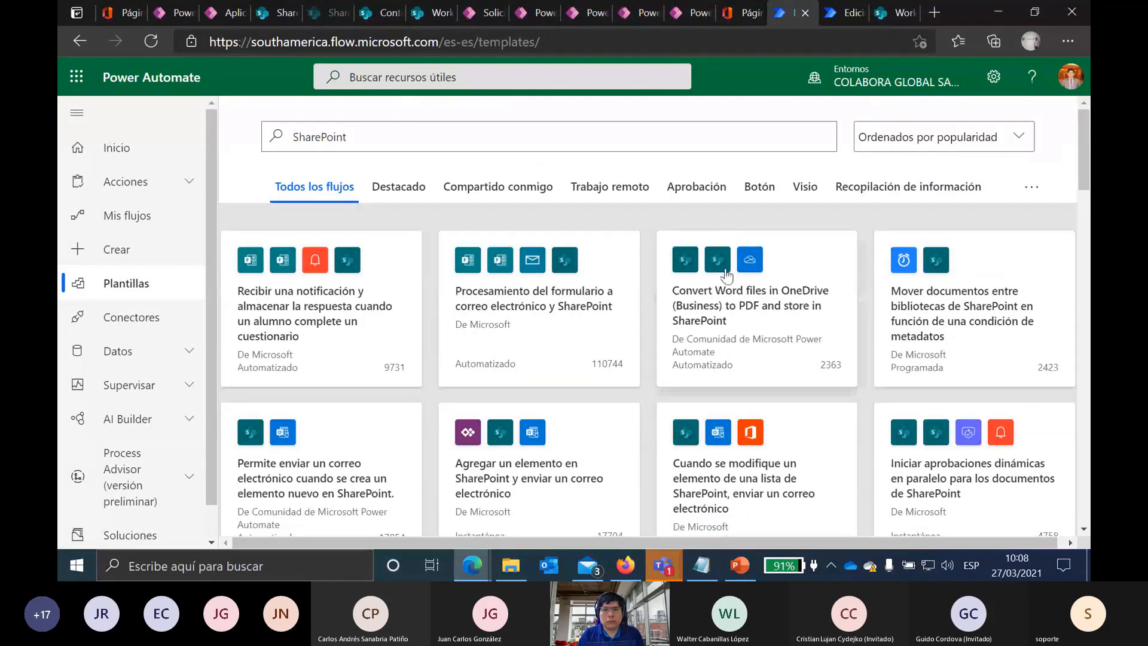
# Step: Glance at the WF Rev Documentario flow, return to the results, then go to the Crear page
pyautogui.click(837, 13)
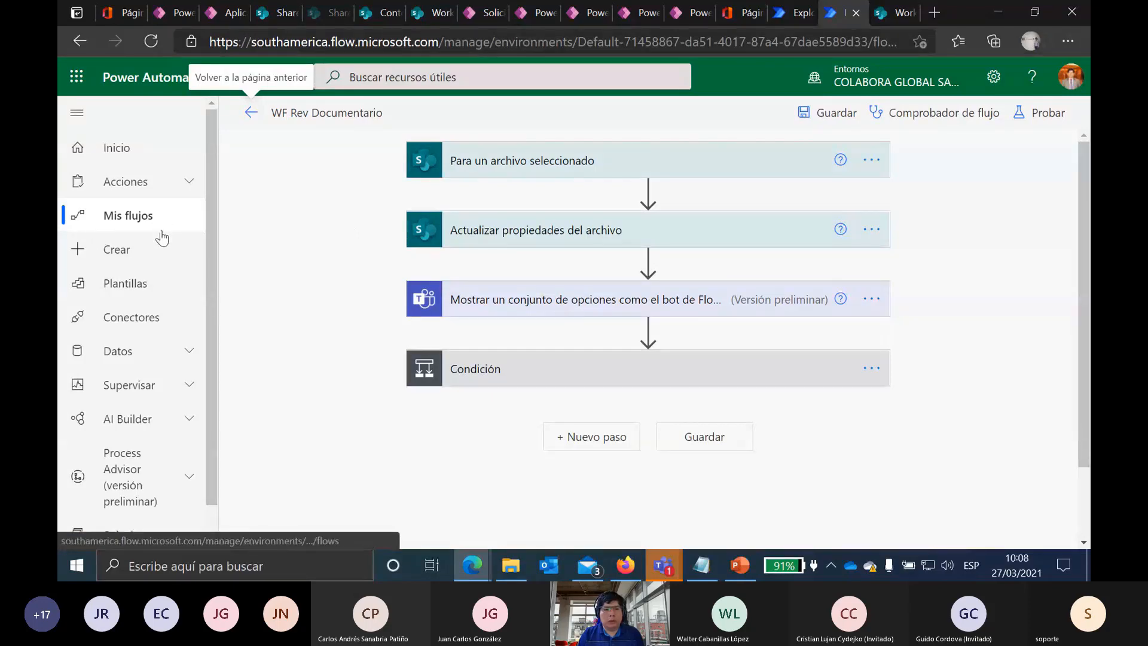
pyautogui.click(123, 283)
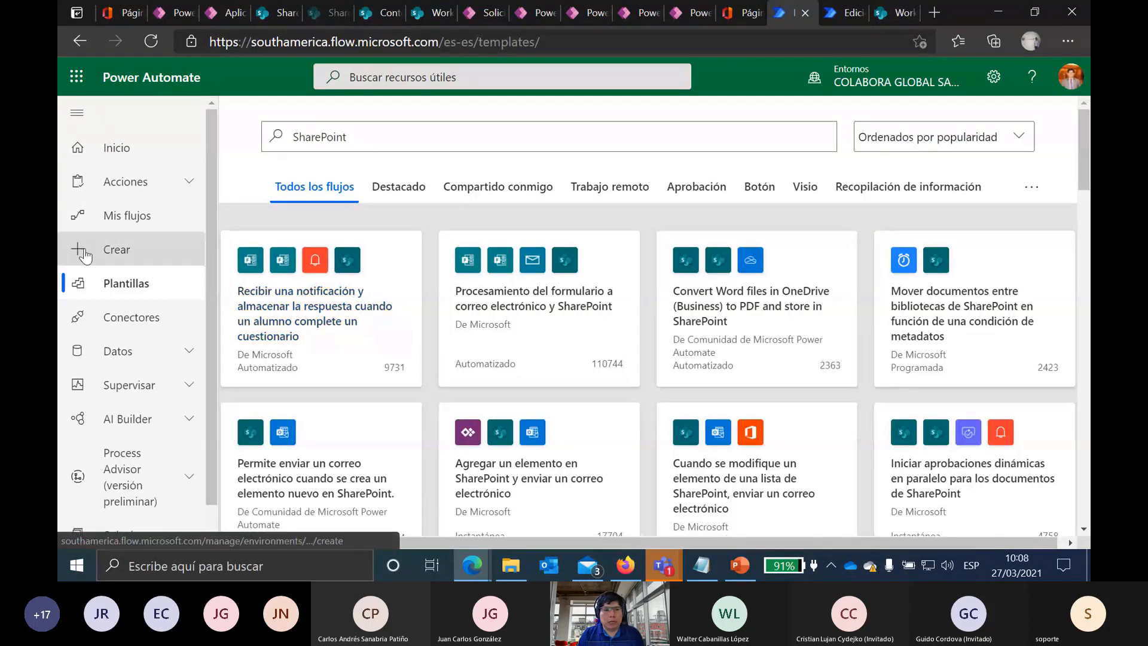
pyautogui.click(84, 254)
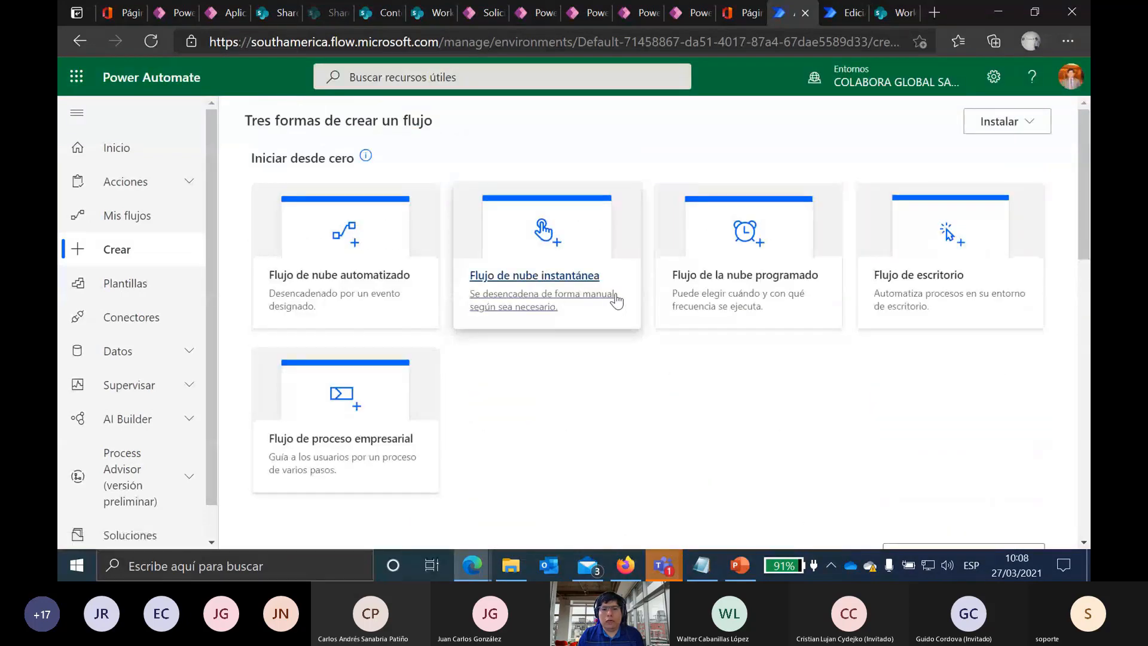
pyautogui.click(556, 283)
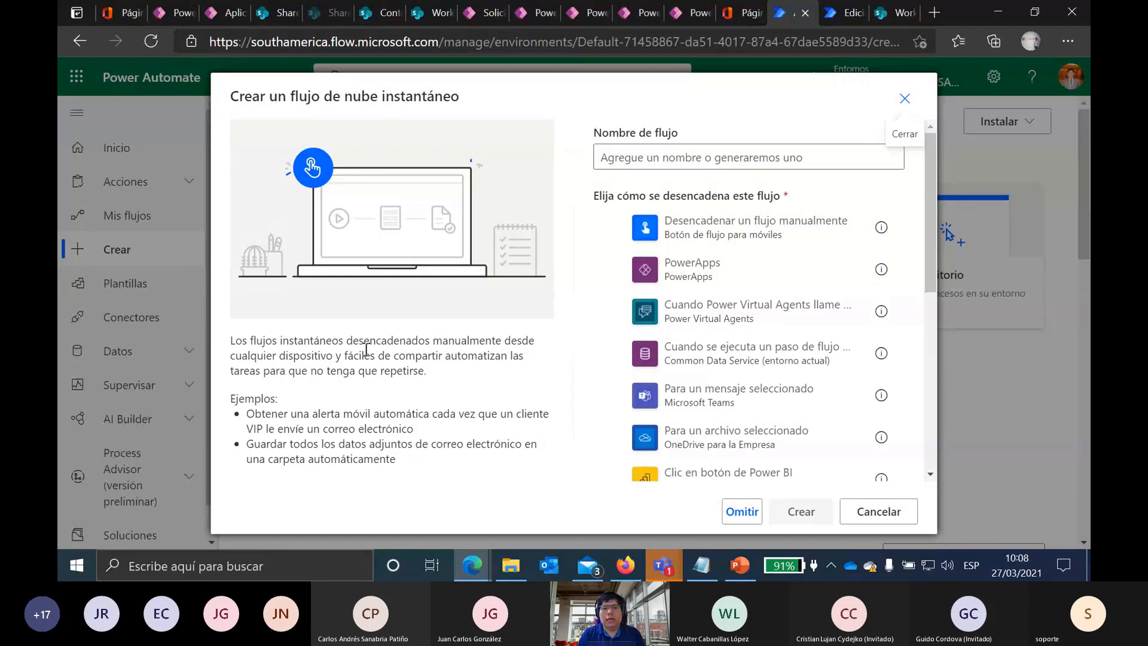
pyautogui.moveTo(351, 345); pyautogui.dragTo(501, 344)
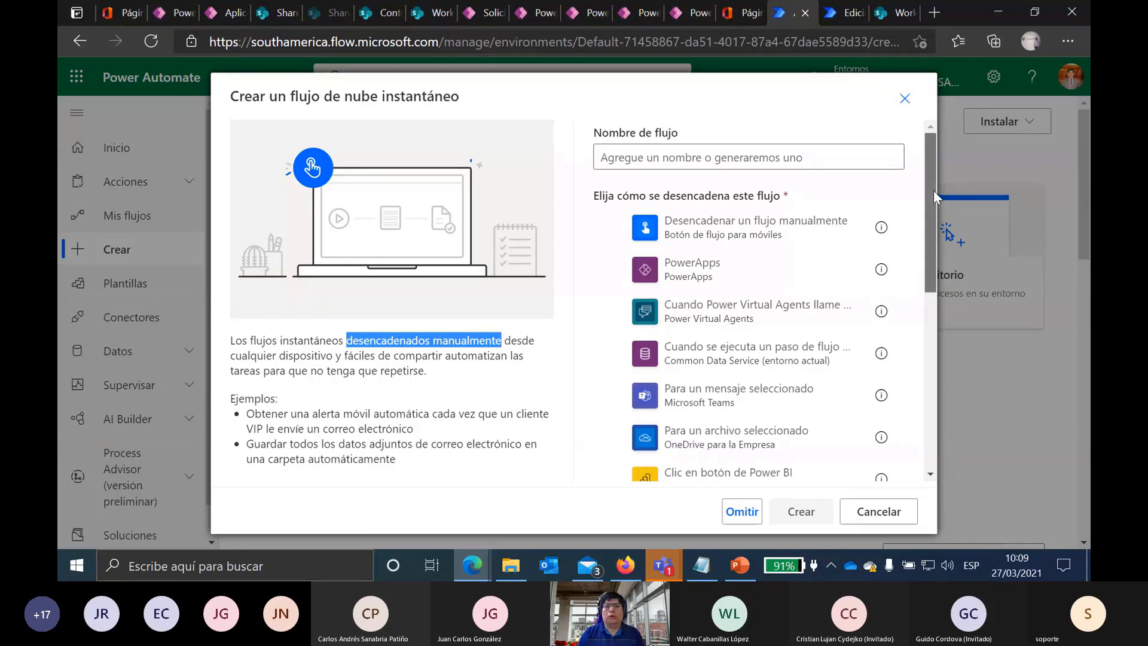
pyautogui.moveTo(936, 192); pyautogui.dragTo(918, 310)
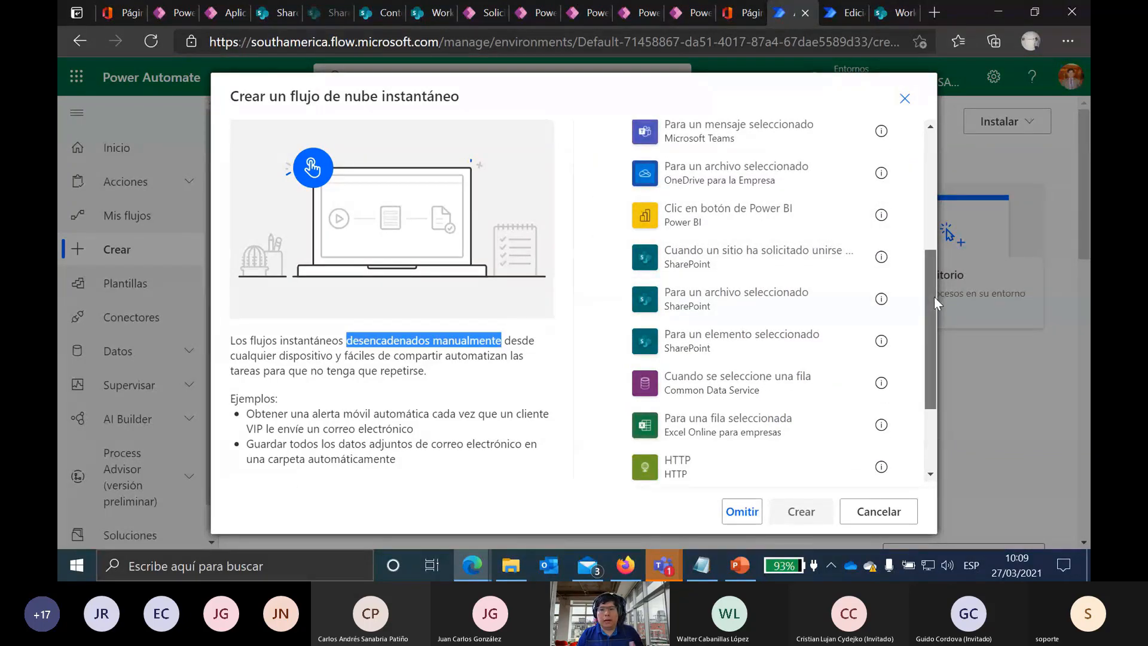
pyautogui.moveTo(934, 296)
pyautogui.mouseDown()
pyautogui.moveTo(930, 174)
pyautogui.moveTo(932, 214)
pyautogui.moveTo(942, 183)
pyautogui.moveTo(936, 302)
pyautogui.mouseUp()
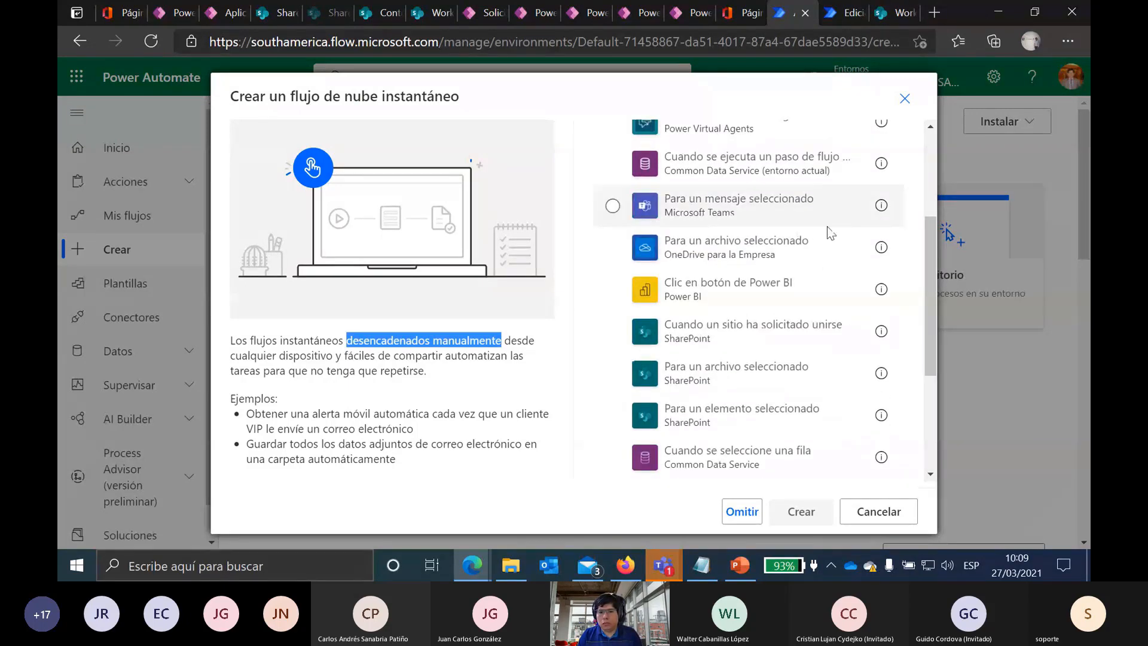
pyautogui.moveTo(931, 254); pyautogui.dragTo(941, 324)
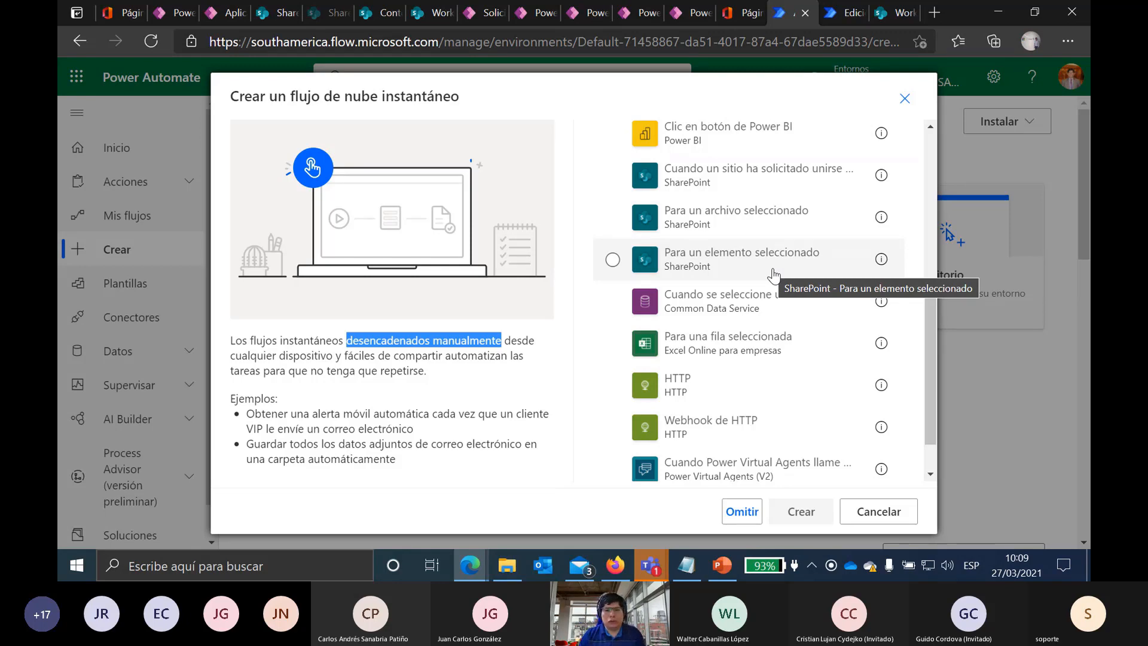
pyautogui.click(903, 99)
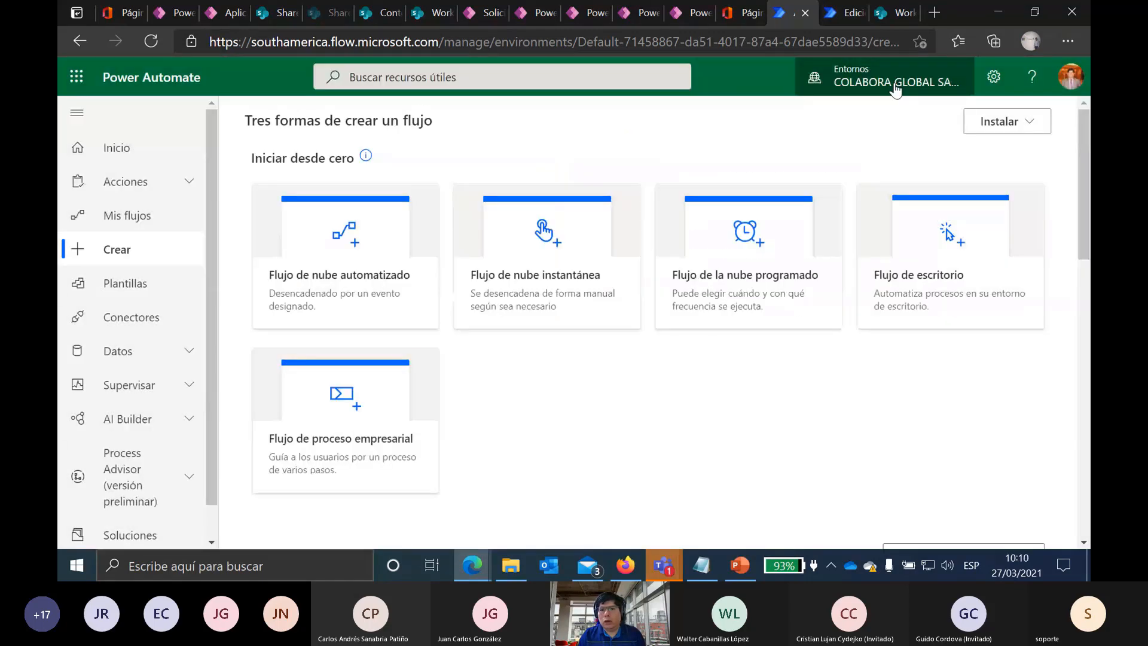
# Step: Check the WF Rev Documentario trigger's site and Contratos Comerciales library, then switch to SharePoint
pyautogui.click(837, 13)
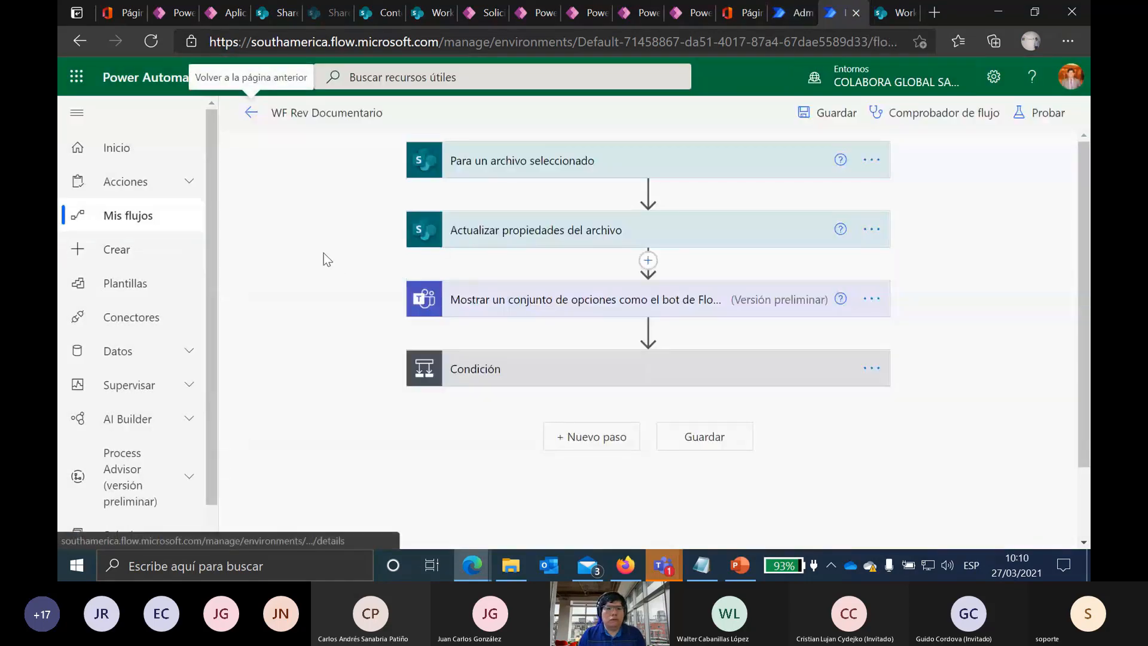
pyautogui.click(526, 165)
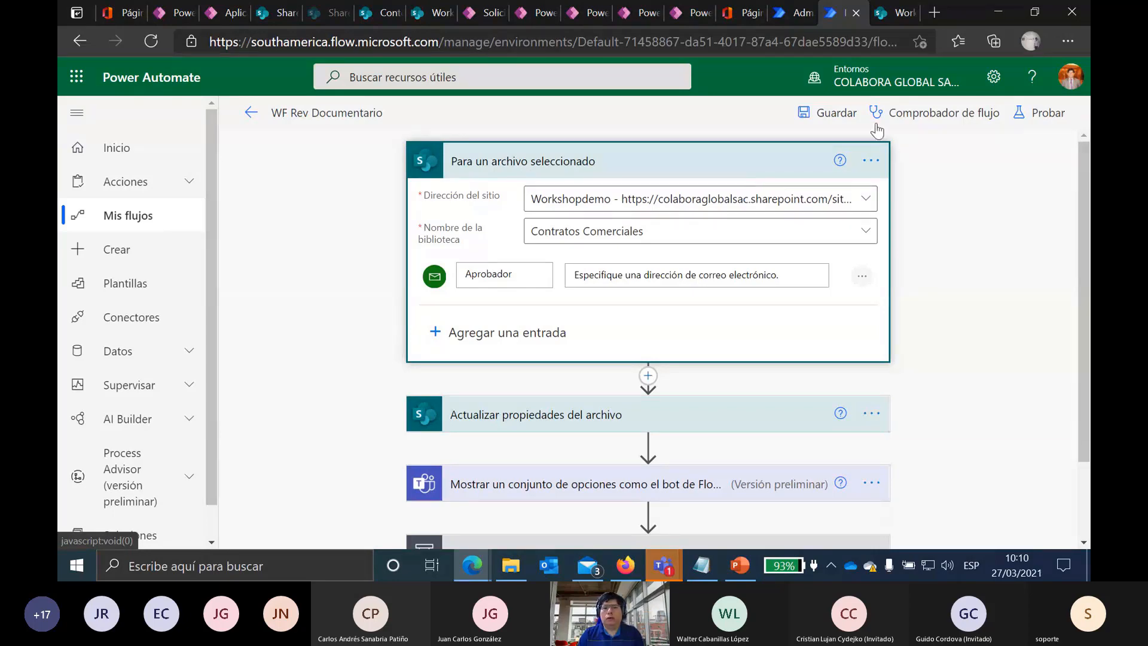
pyautogui.click(892, 11)
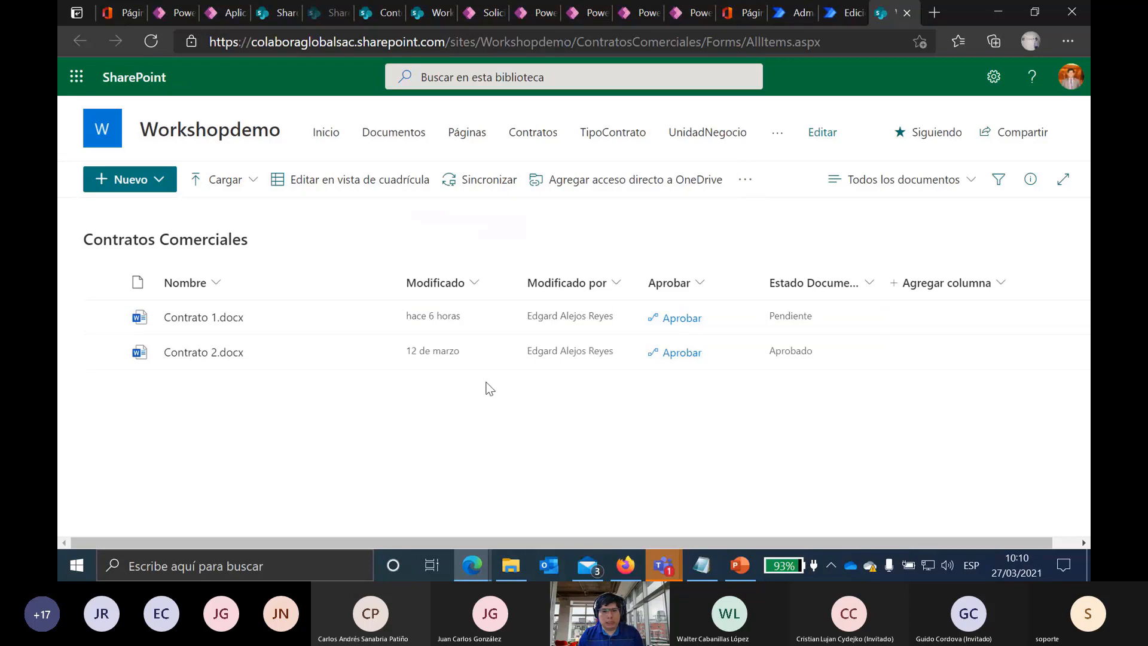
# Step: Create a new Word document from the Contratos Comerciales library's Nuevo menu
pyautogui.click(160, 181)
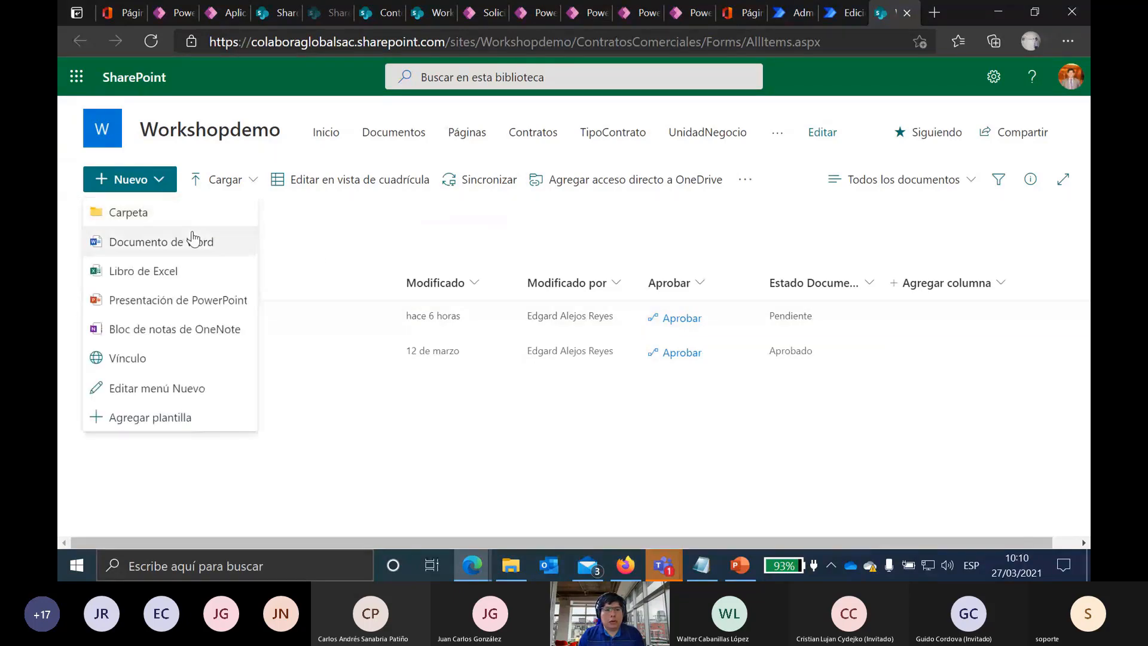
pyautogui.click(175, 241)
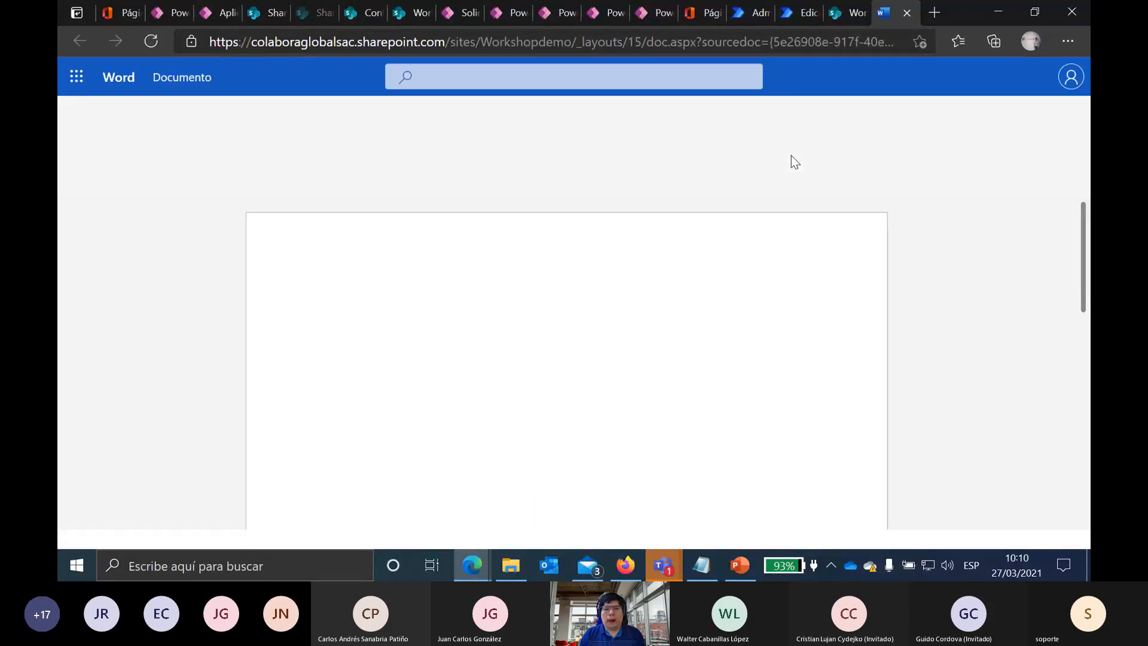
# Step: Type 'Este es nuevo documento en la biblioteca' and bring up the file name for editing
pyautogui.write('Este es n')
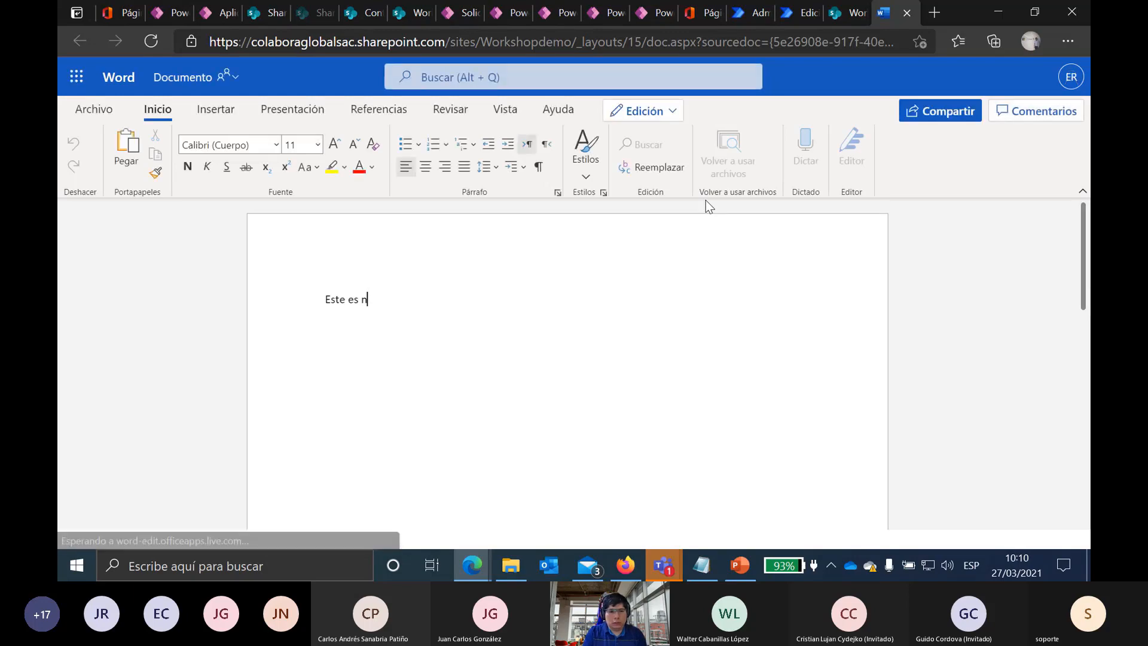
pyautogui.write('uevo documento de ')
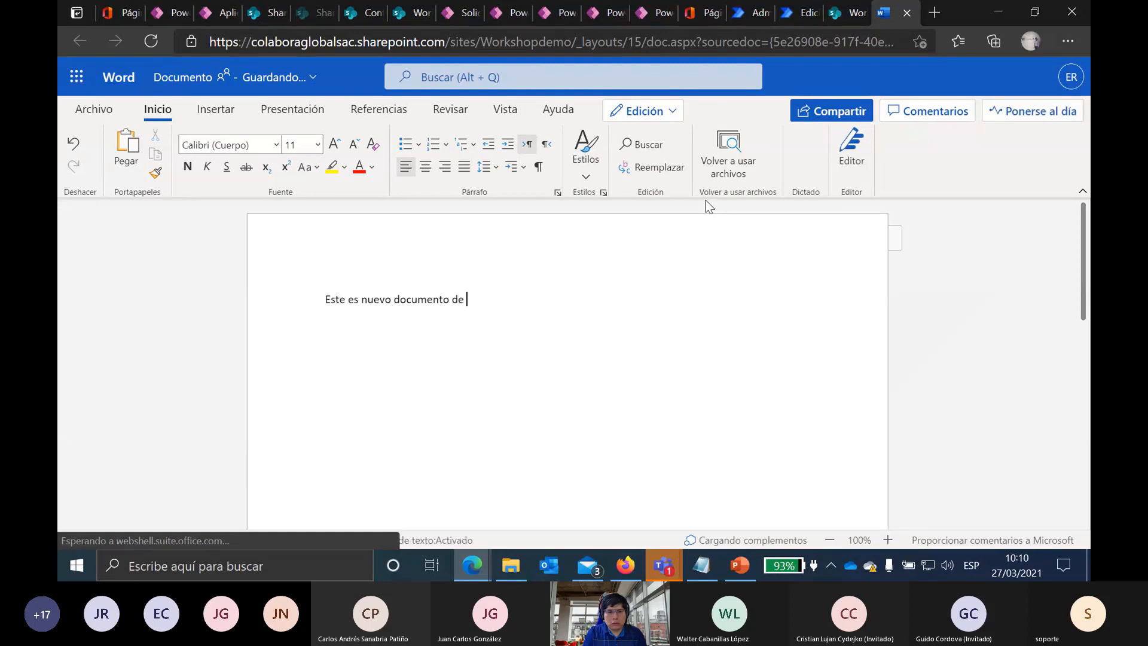
pyautogui.write('la bibliotre')
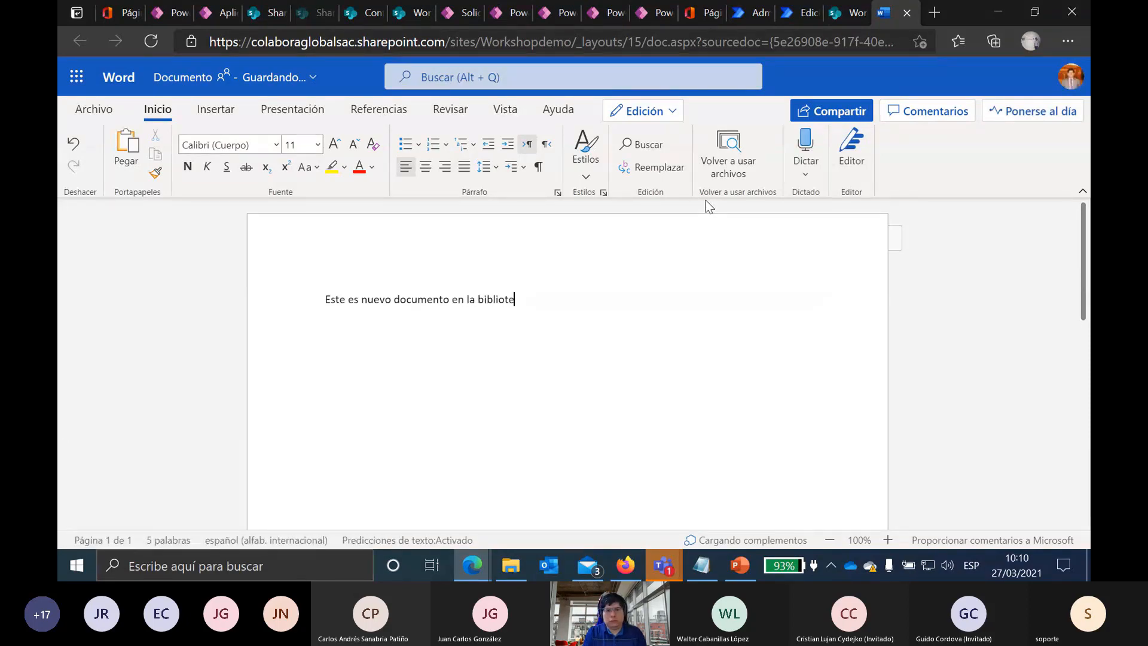
pyautogui.click(289, 78)
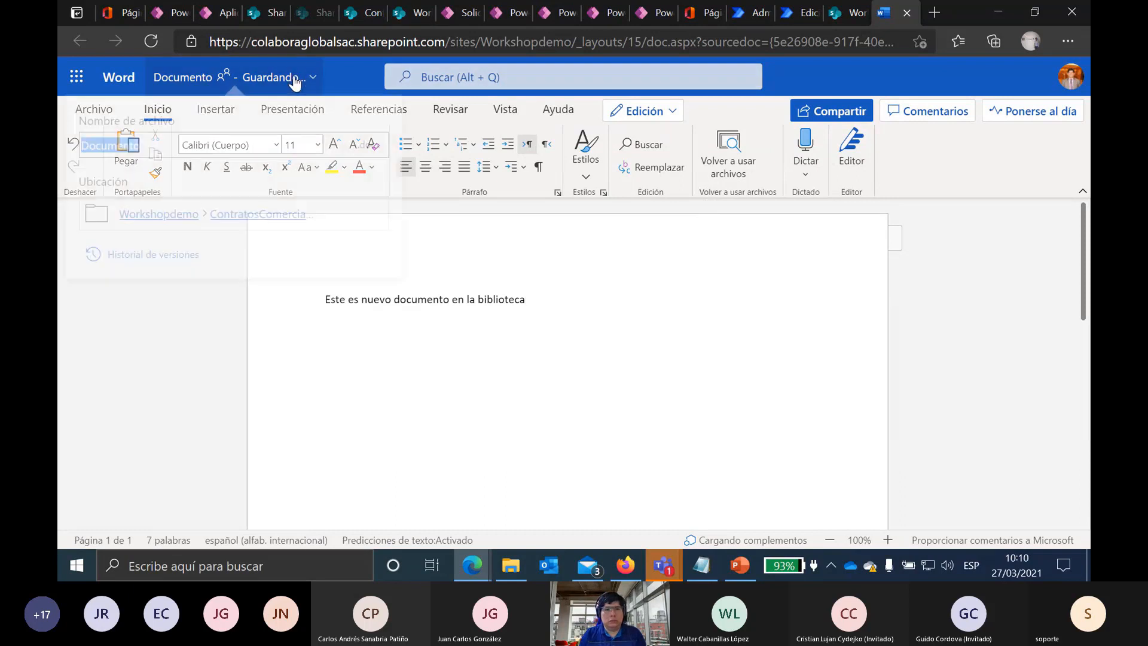
pyautogui.click(175, 148)
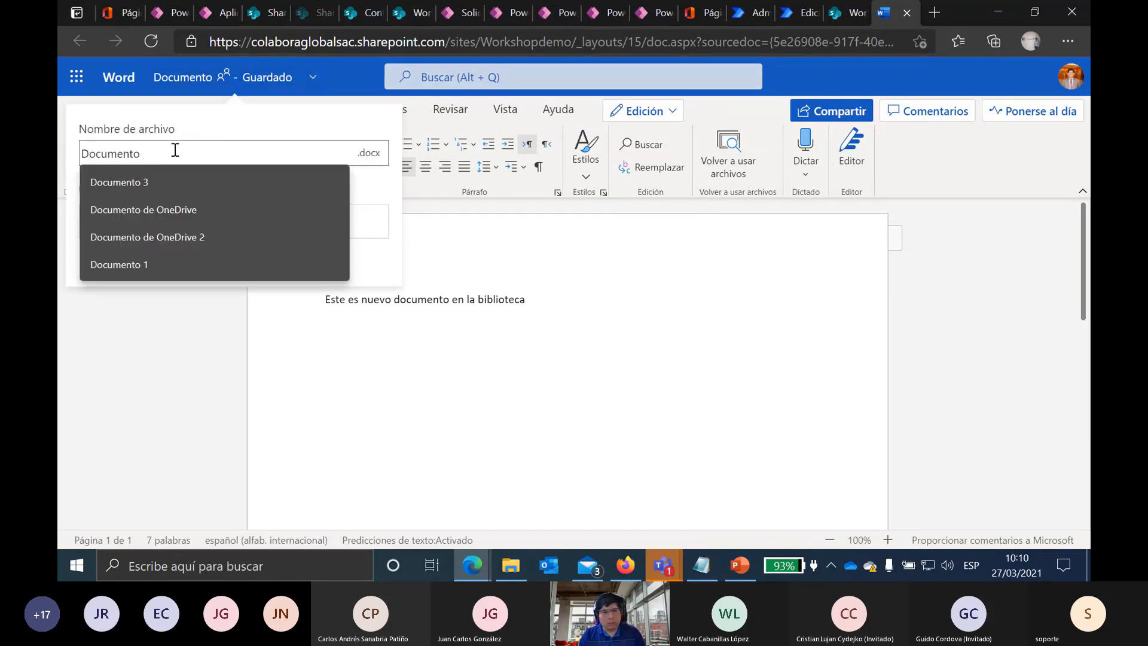
# Step: Rename the file to Documento 4 and close the Word tab
pyautogui.write('4')
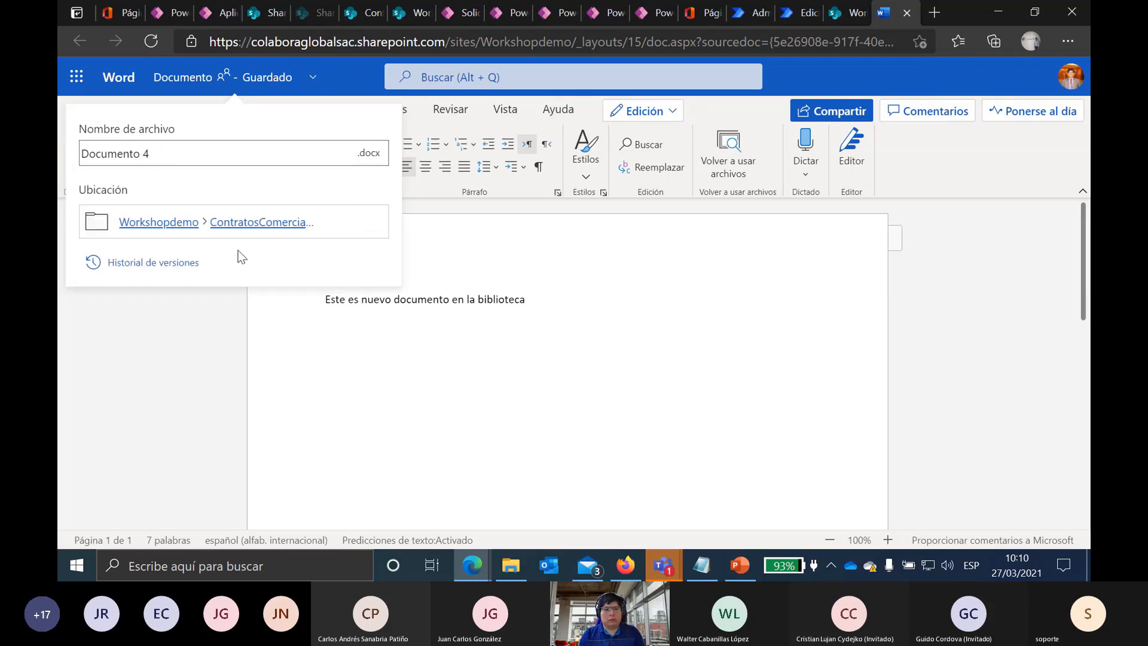
pyautogui.press('Return')
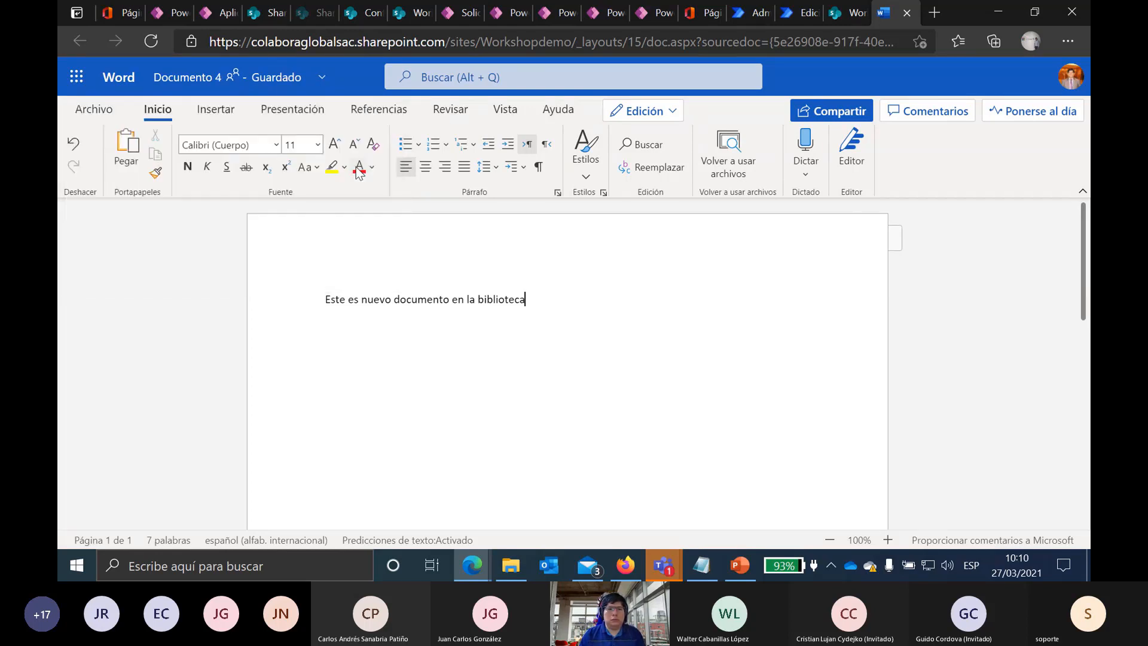
pyautogui.click(907, 16)
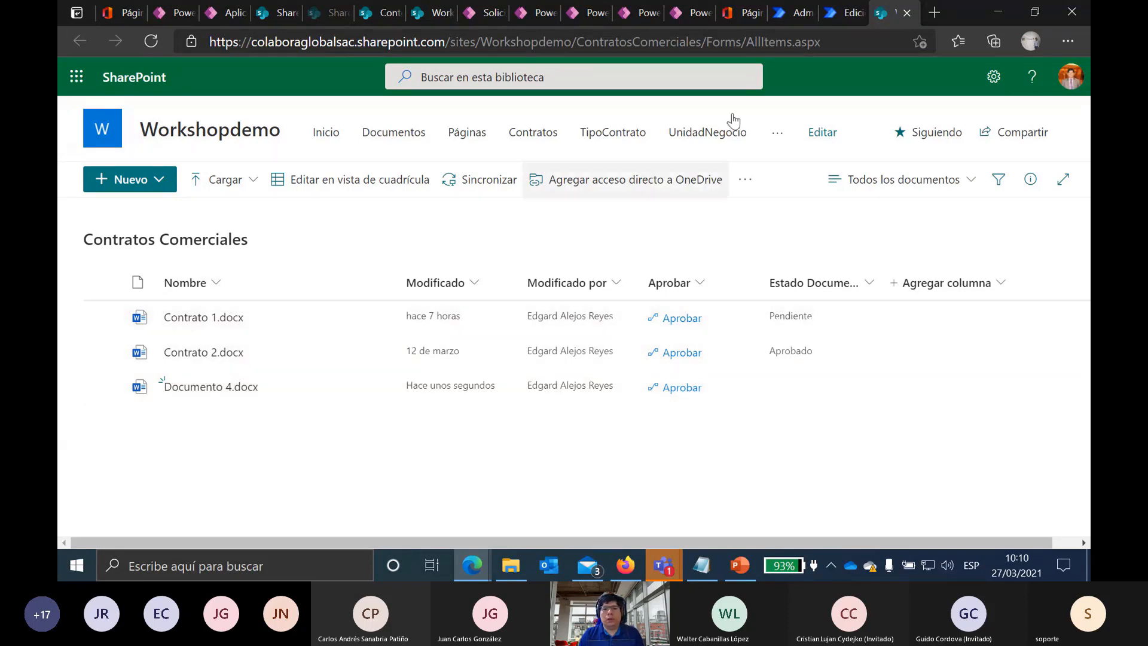
# Step: Confirm Documento 4.docx is listed, then return to the WF Rev Documentario flow editor
pyautogui.click(840, 13)
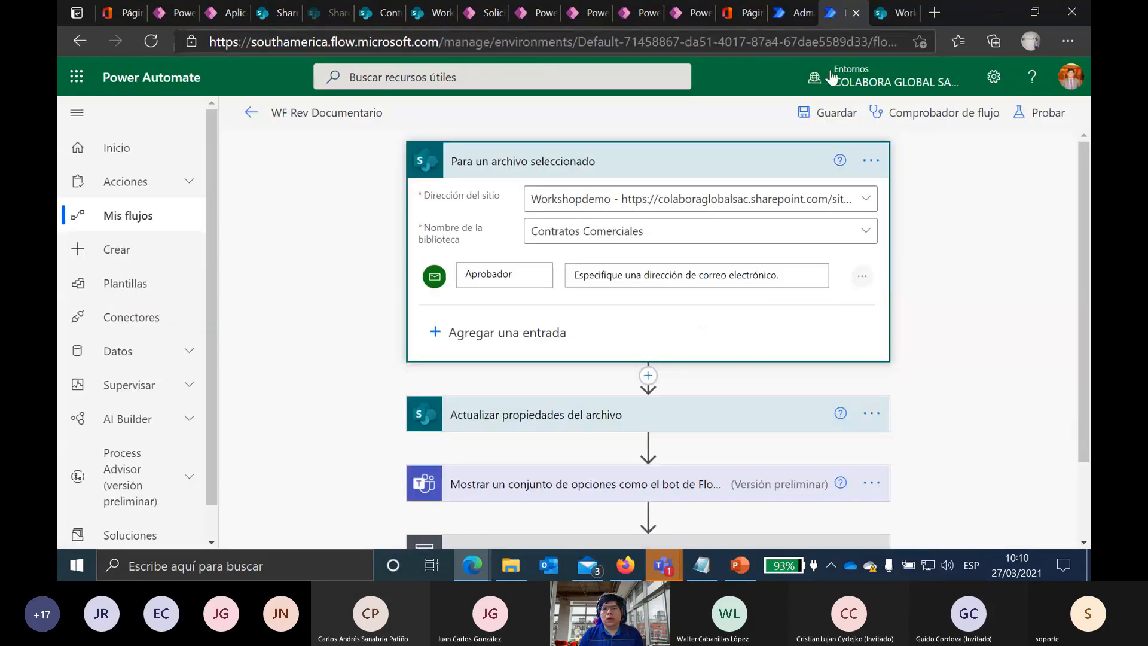
# Step: Collapse and re-expand the Para un archivo seleccionado trigger to review its fields
pyautogui.click(429, 158)
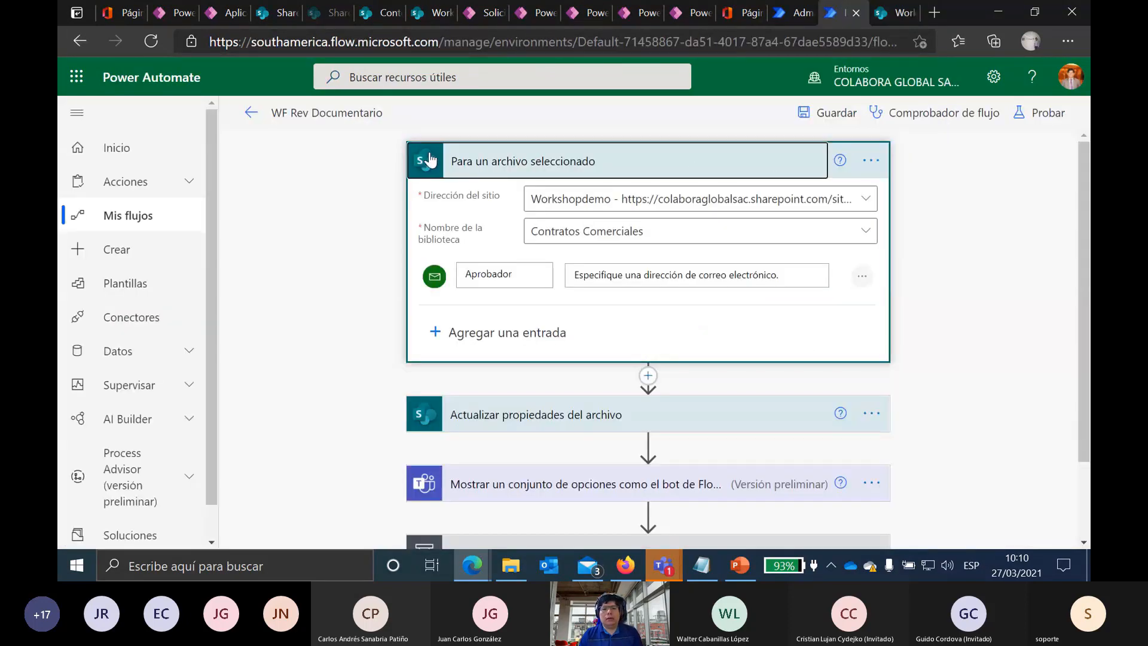
pyautogui.click(506, 160)
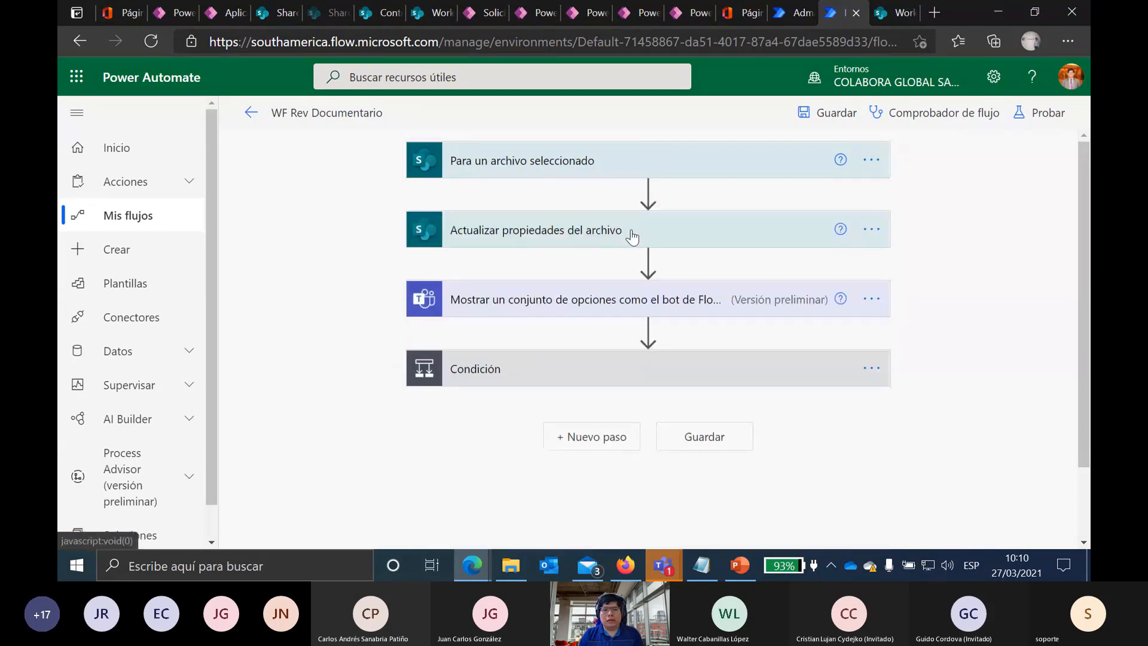
pyautogui.click(515, 165)
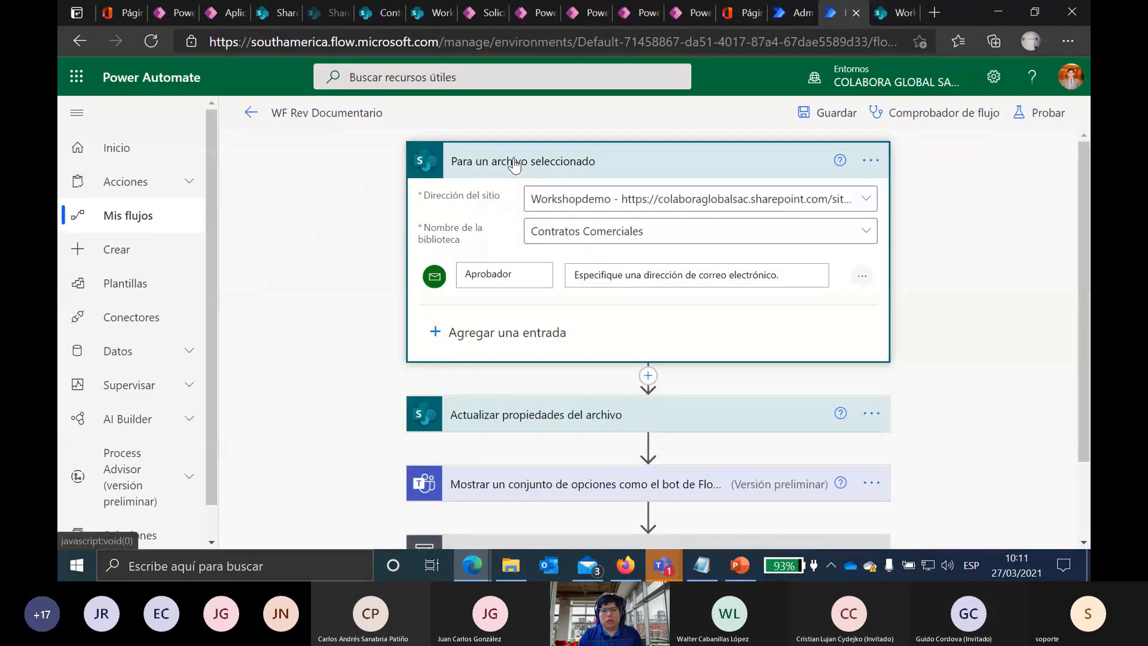
pyautogui.click(514, 162)
pyautogui.click(513, 160)
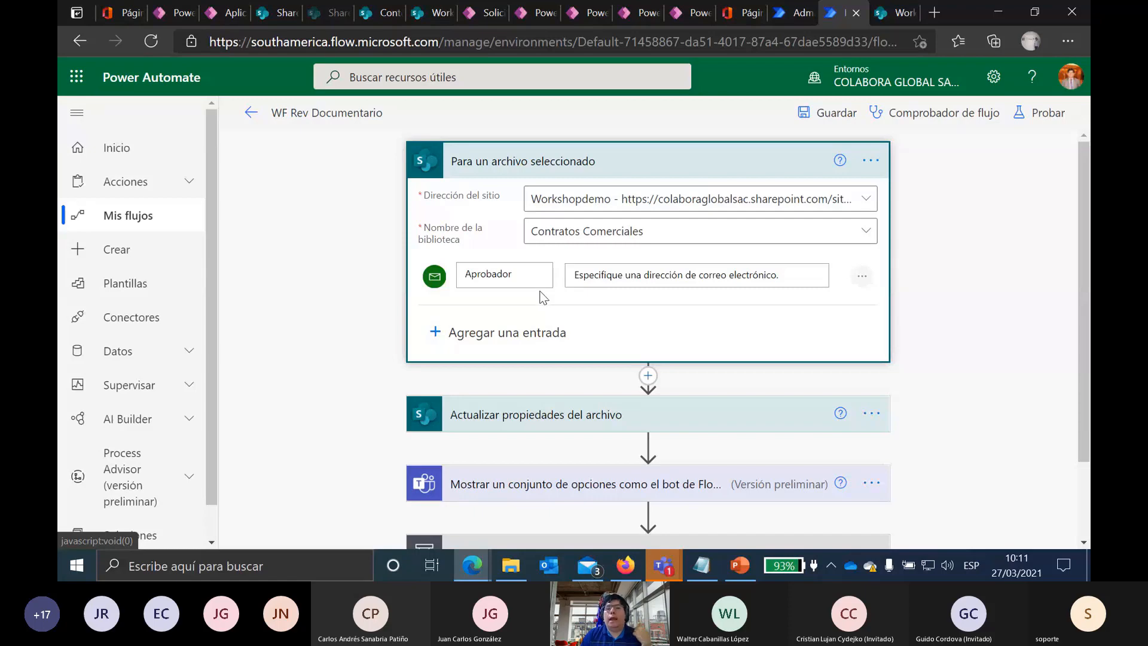
# Step: Expand the Actualizar propiedades del archivo step setting Estado Documento to Pendiente
pyautogui.scroll(-1, 543, 283)
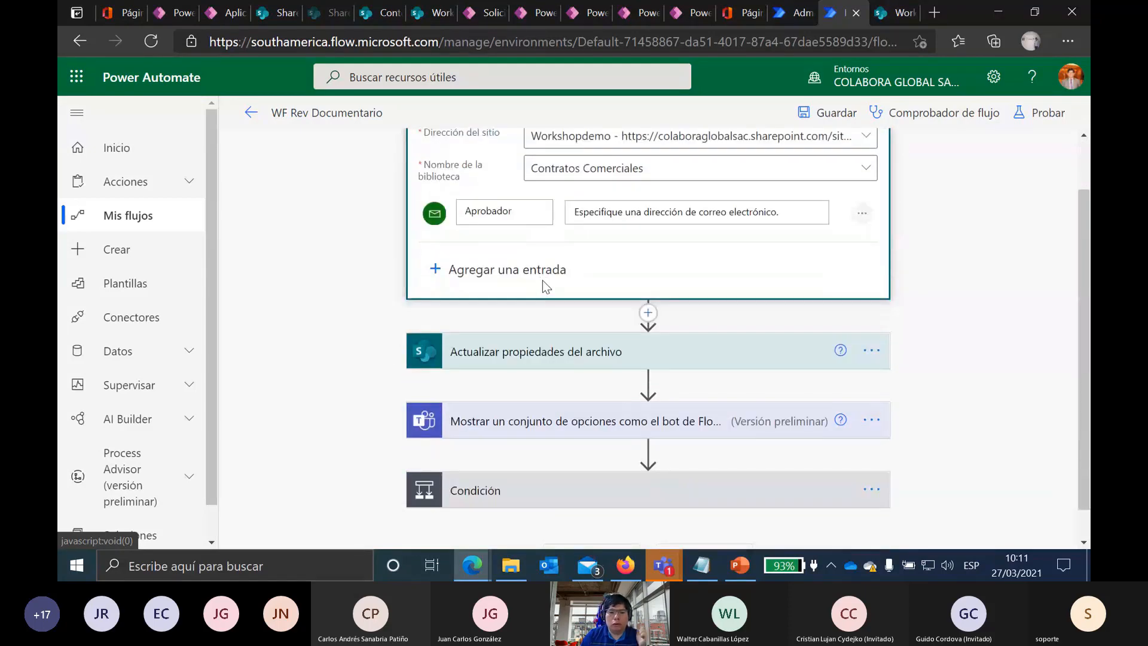
pyautogui.click(522, 353)
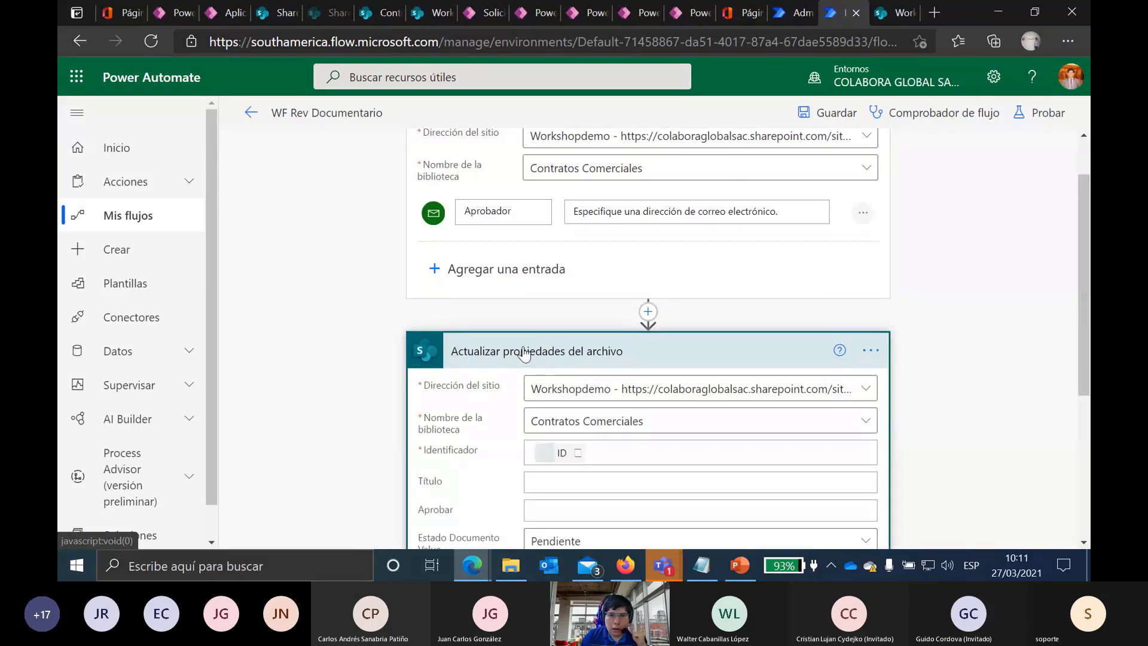
pyautogui.scroll(-1, 743, 271)
pyautogui.scroll(-1, 742, 268)
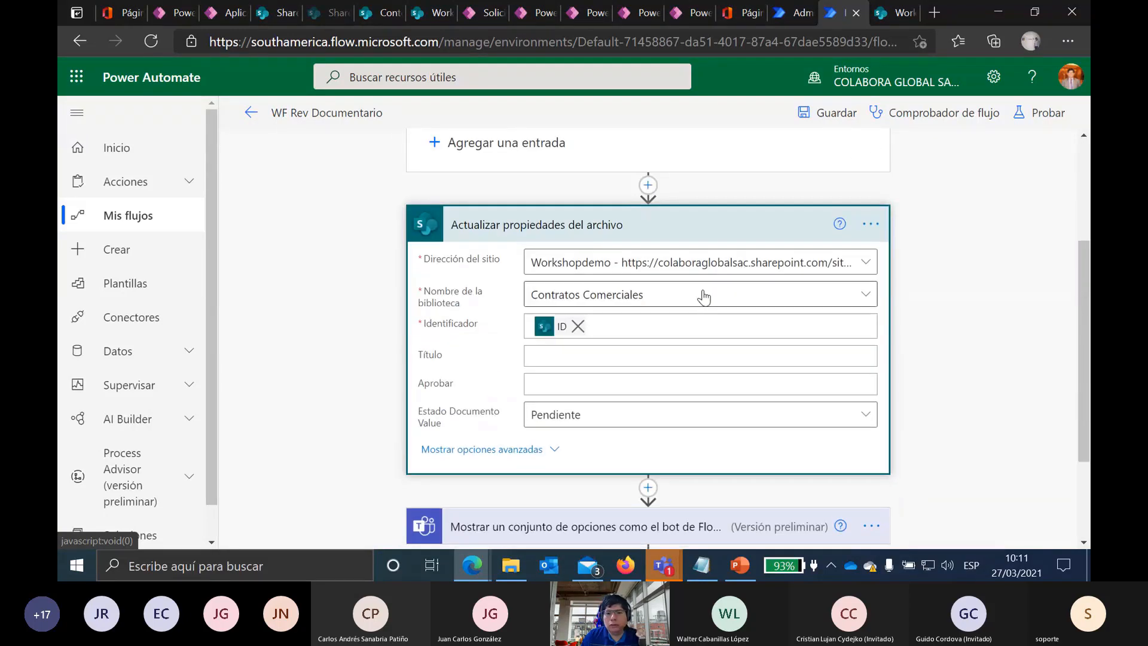
pyautogui.click(647, 186)
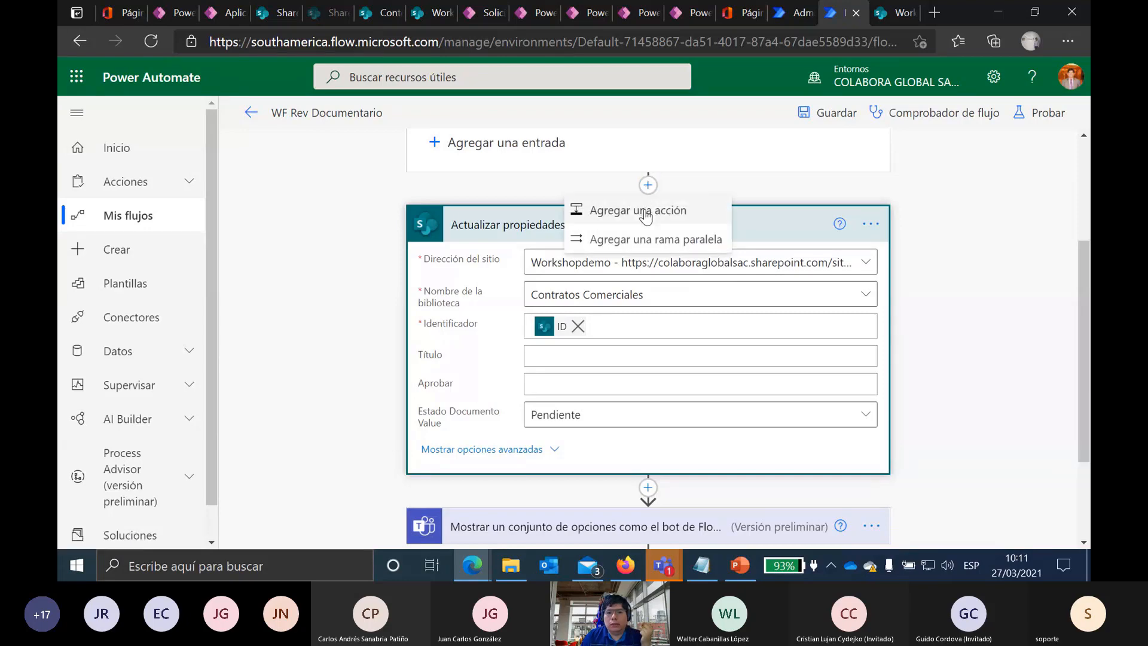
pyautogui.click(680, 213)
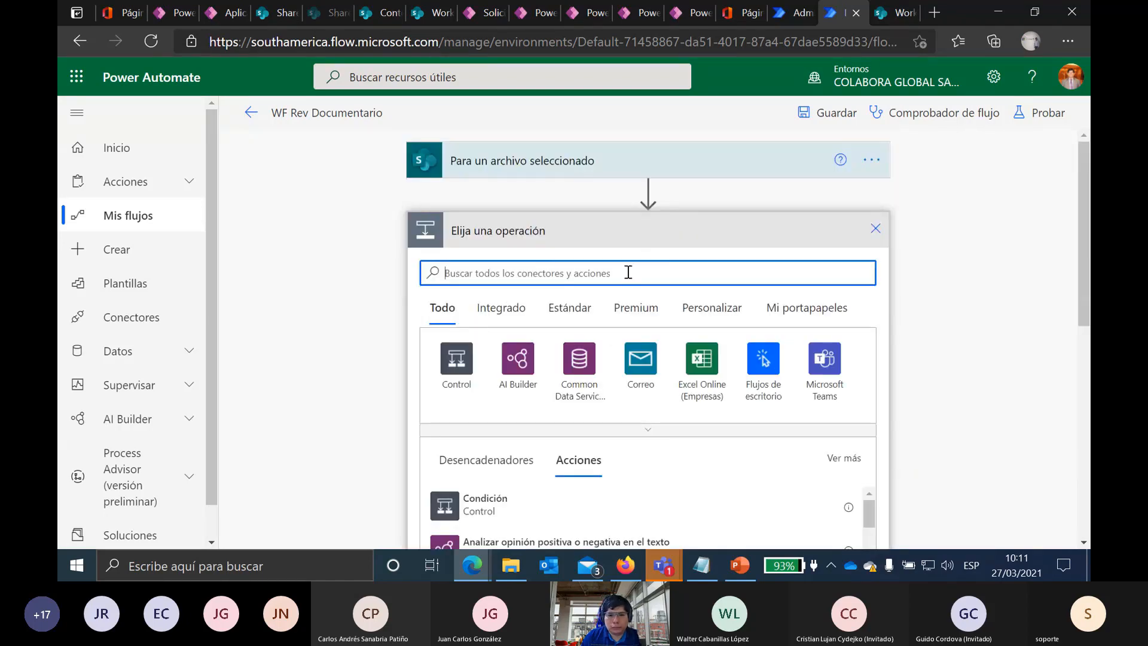
pyautogui.write('SharePoint')
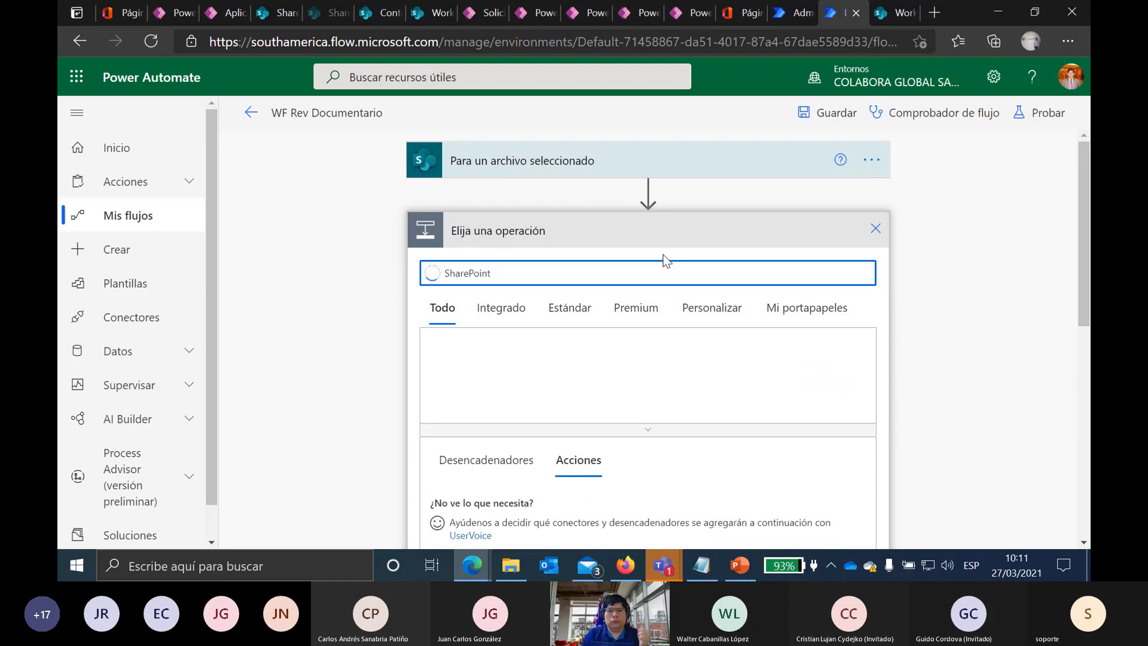
pyautogui.scroll(-3, 985, 217)
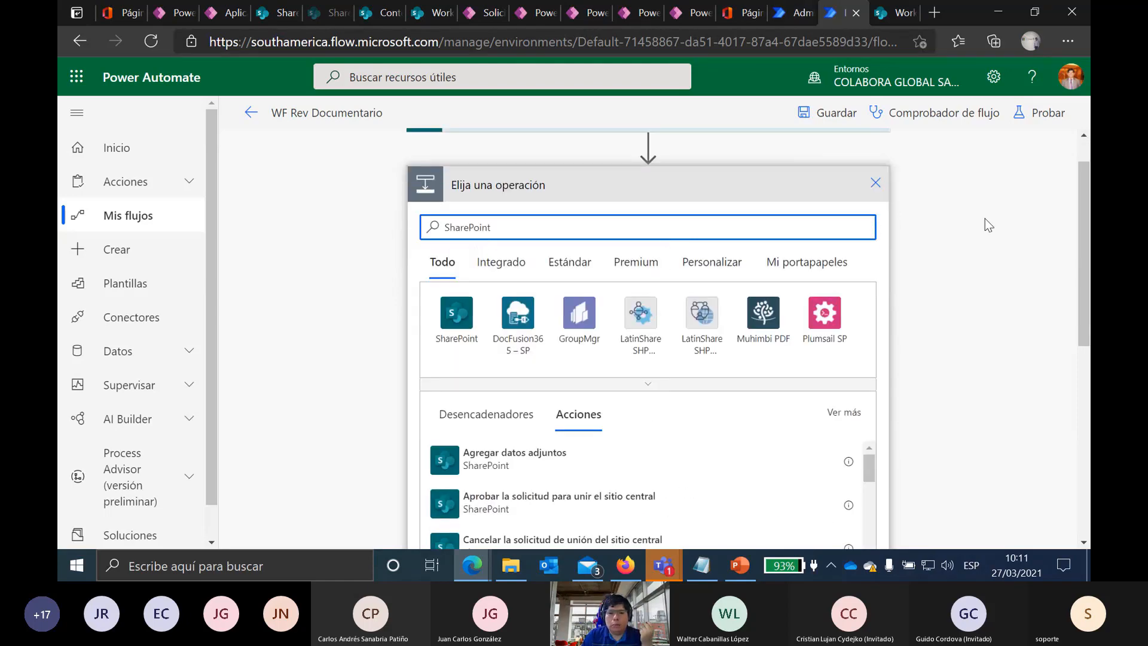
pyautogui.click(457, 237)
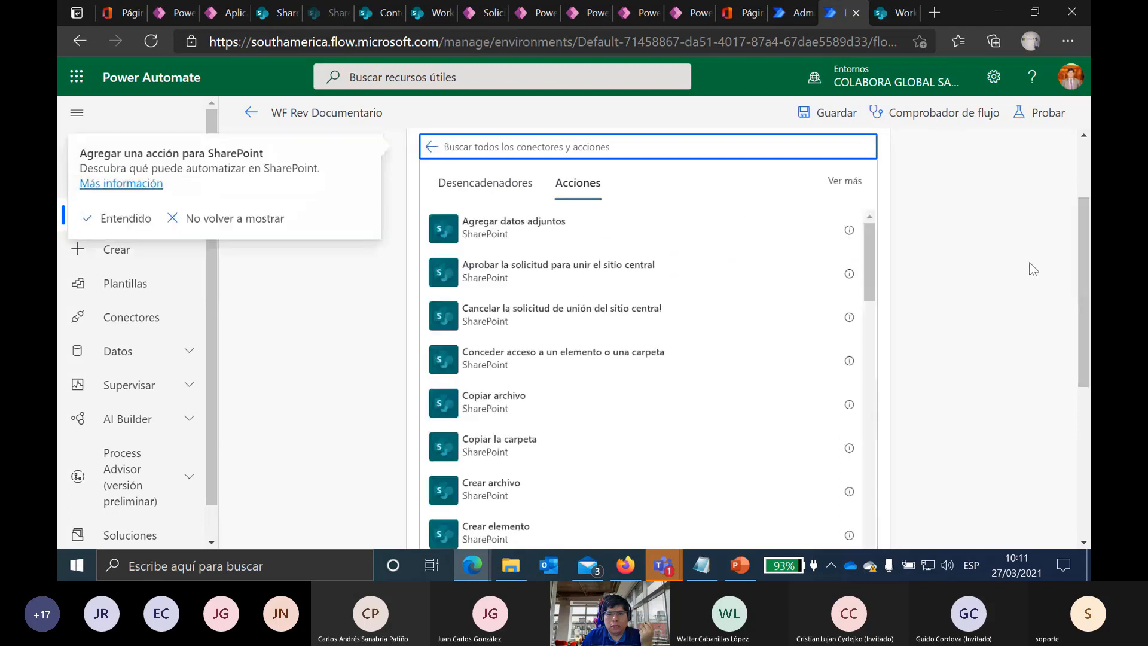
pyautogui.click(485, 183)
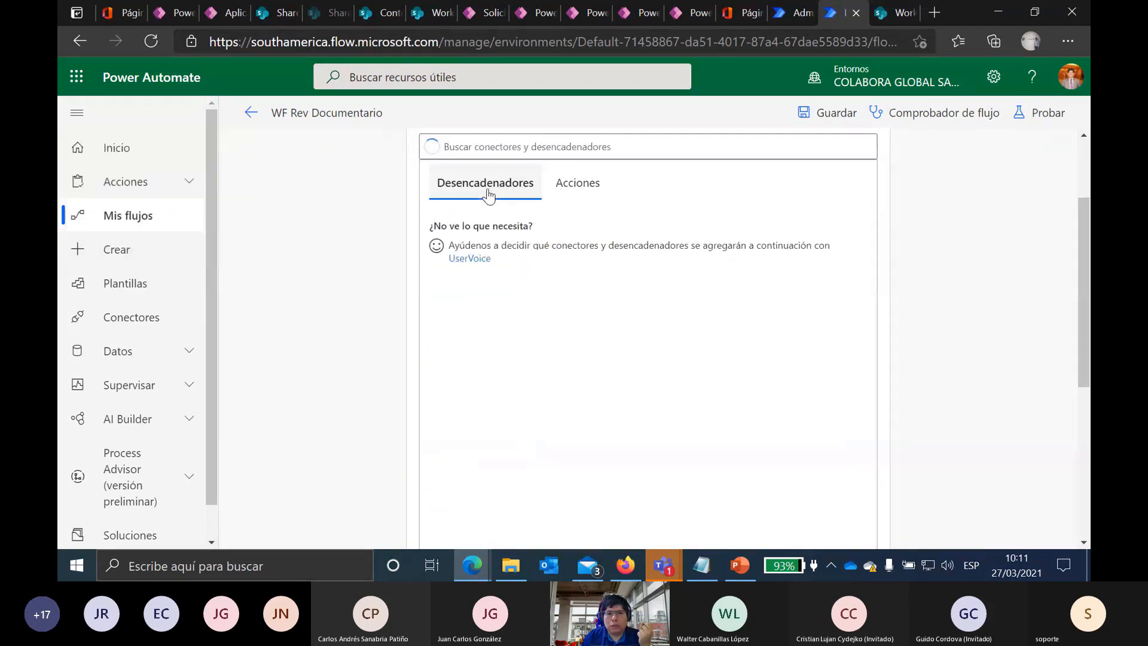
pyautogui.click(600, 185)
pyautogui.scroll(3, 999, 215)
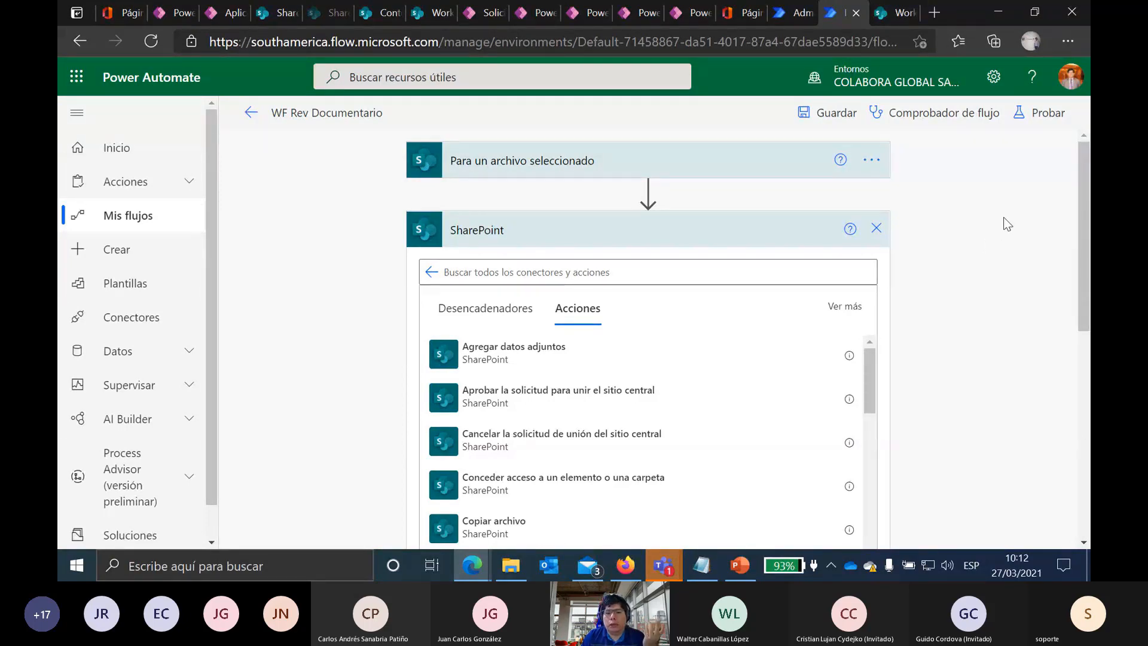
pyautogui.scroll(-1, 1014, 339)
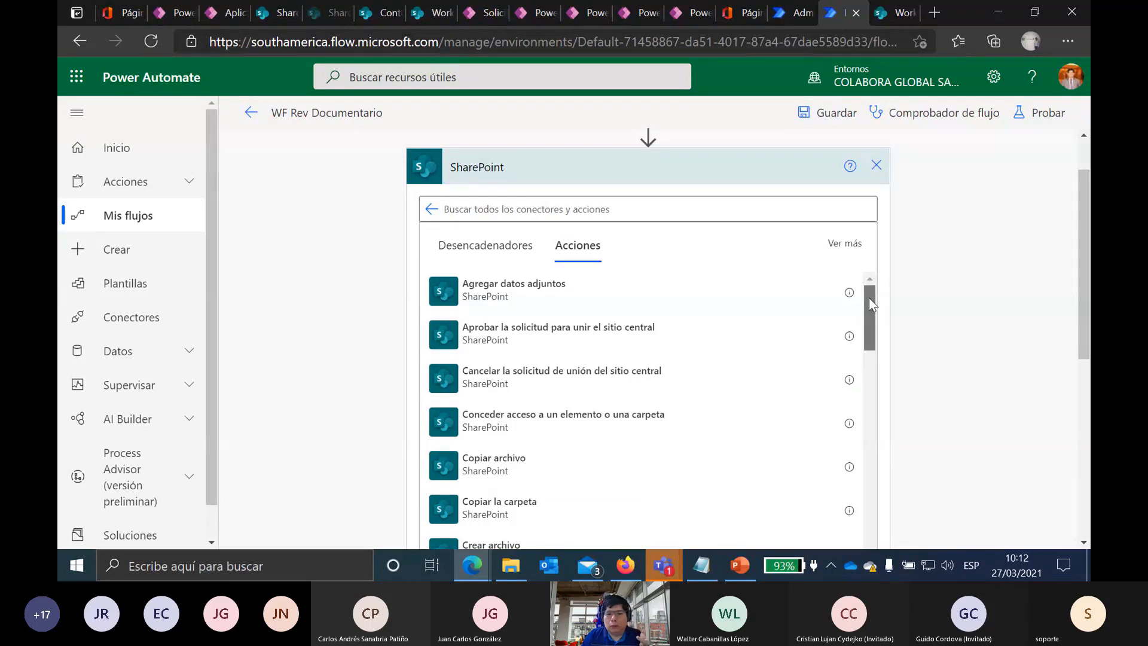
pyautogui.moveTo(870, 298); pyautogui.dragTo(885, 328)
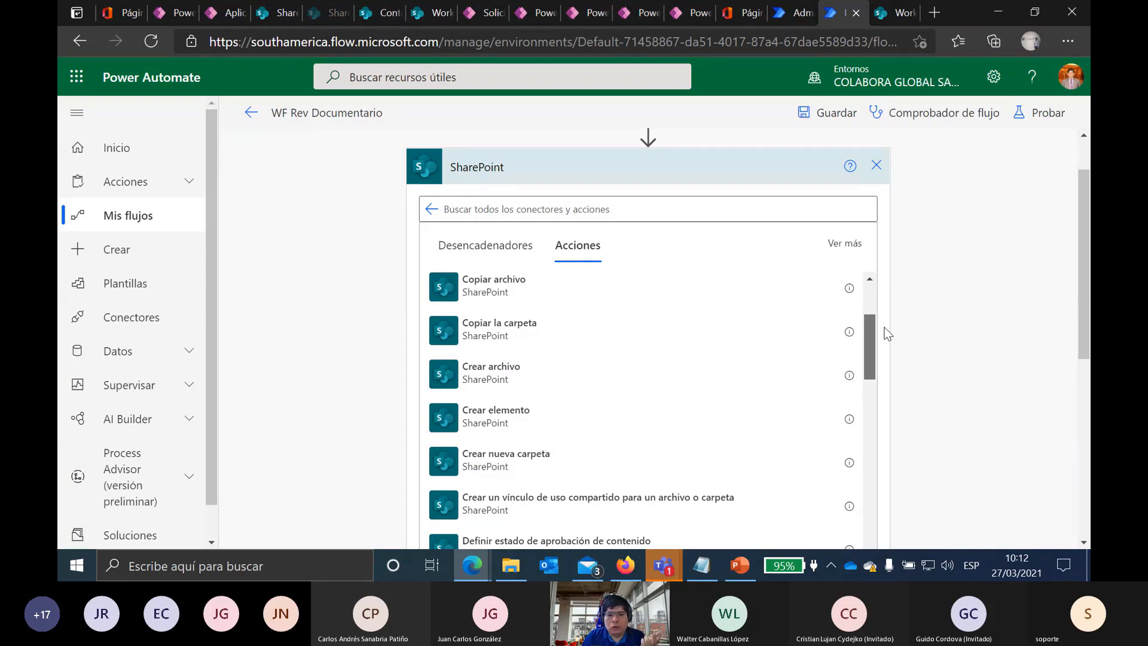
pyautogui.moveTo(887, 333); pyautogui.dragTo(895, 452)
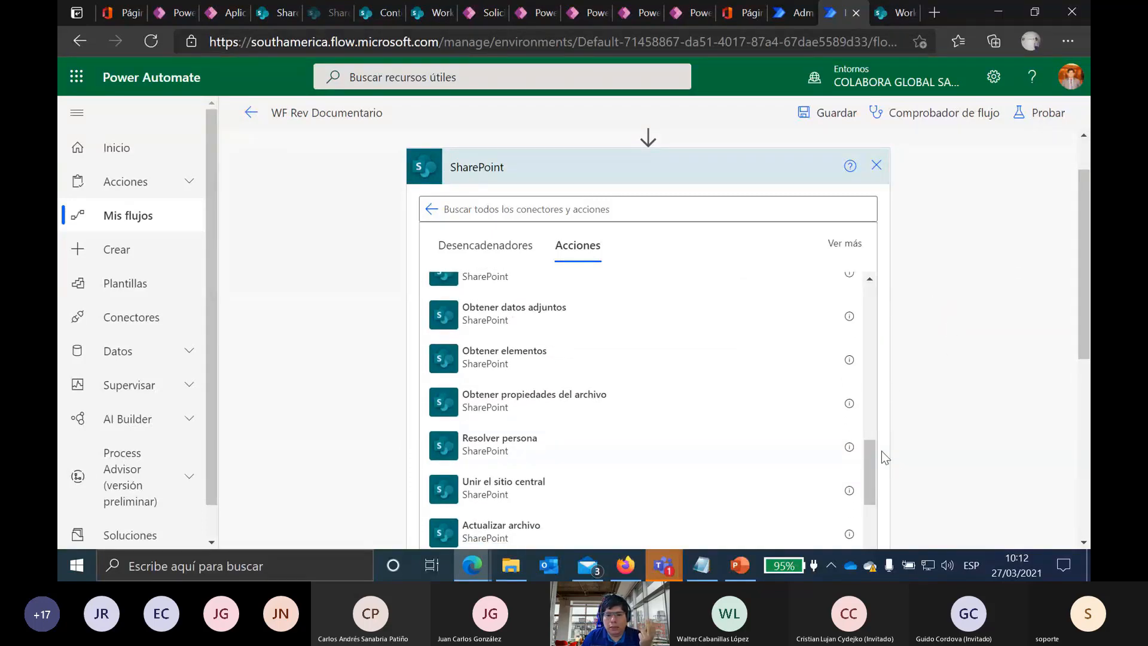
pyautogui.moveTo(867, 476); pyautogui.dragTo(874, 545)
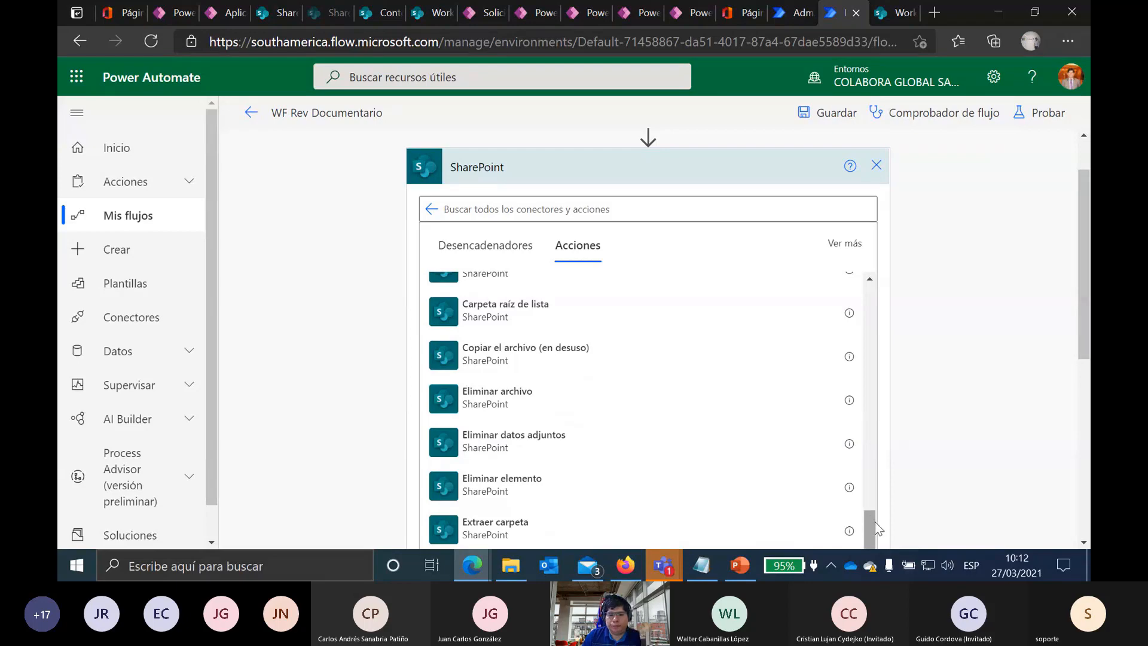
pyautogui.moveTo(874, 526); pyautogui.dragTo(863, 284)
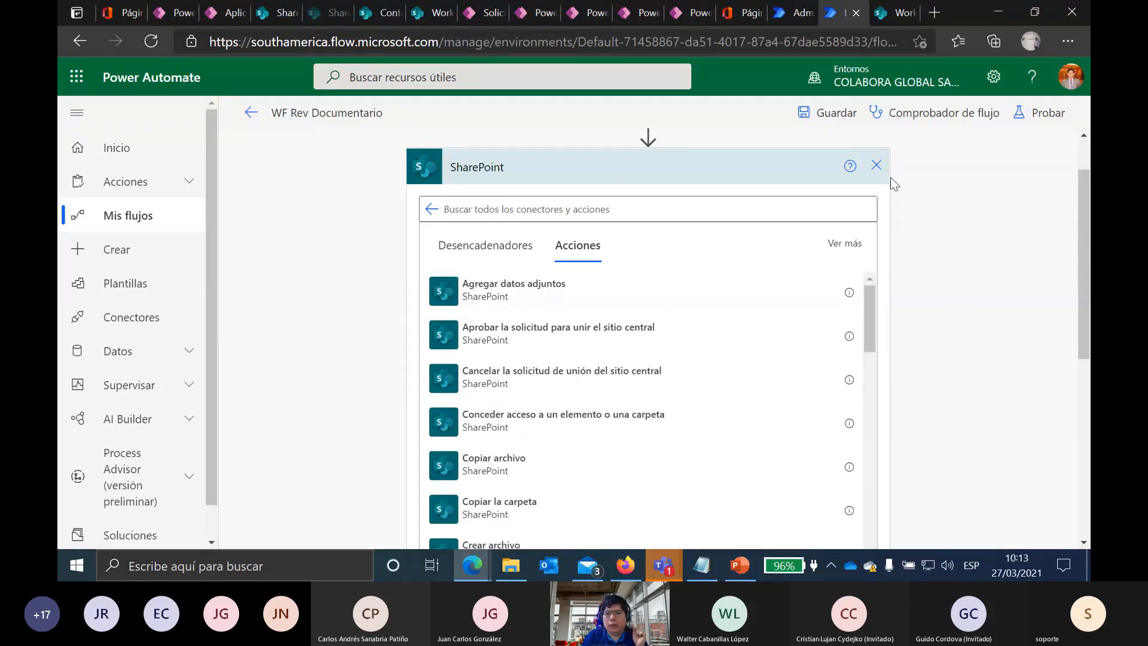
pyautogui.click(877, 165)
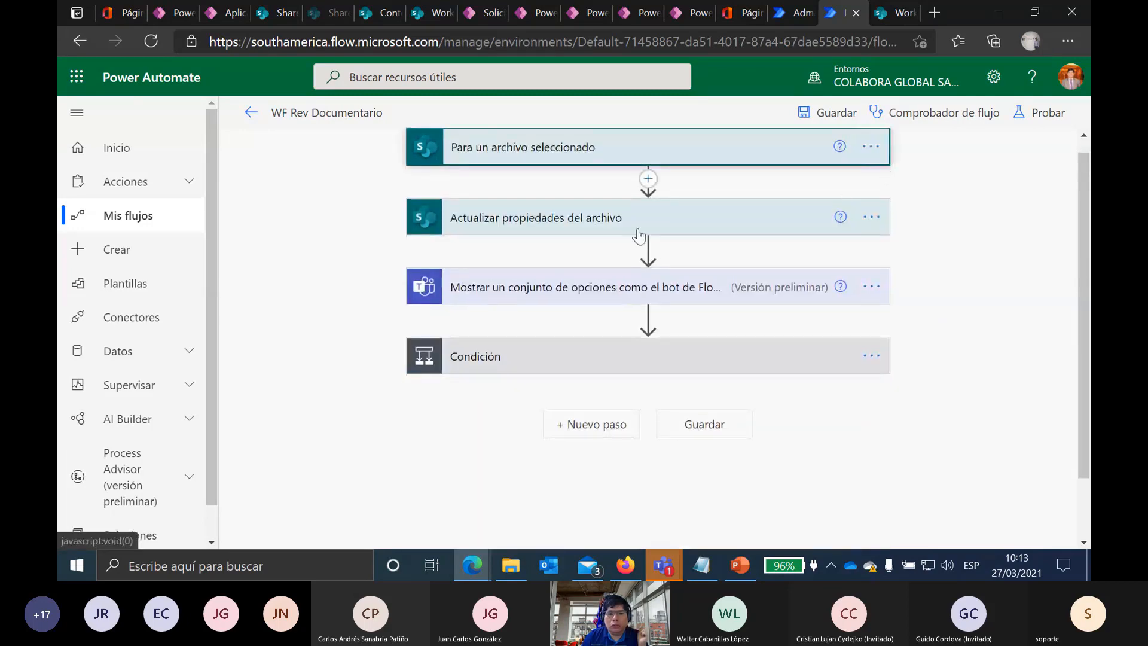
# Step: Expand the 'Mostrar un conjunto de opciones' Teams step to show Aprobar, Rechazar and its Revisar documento message
pyautogui.click(474, 221)
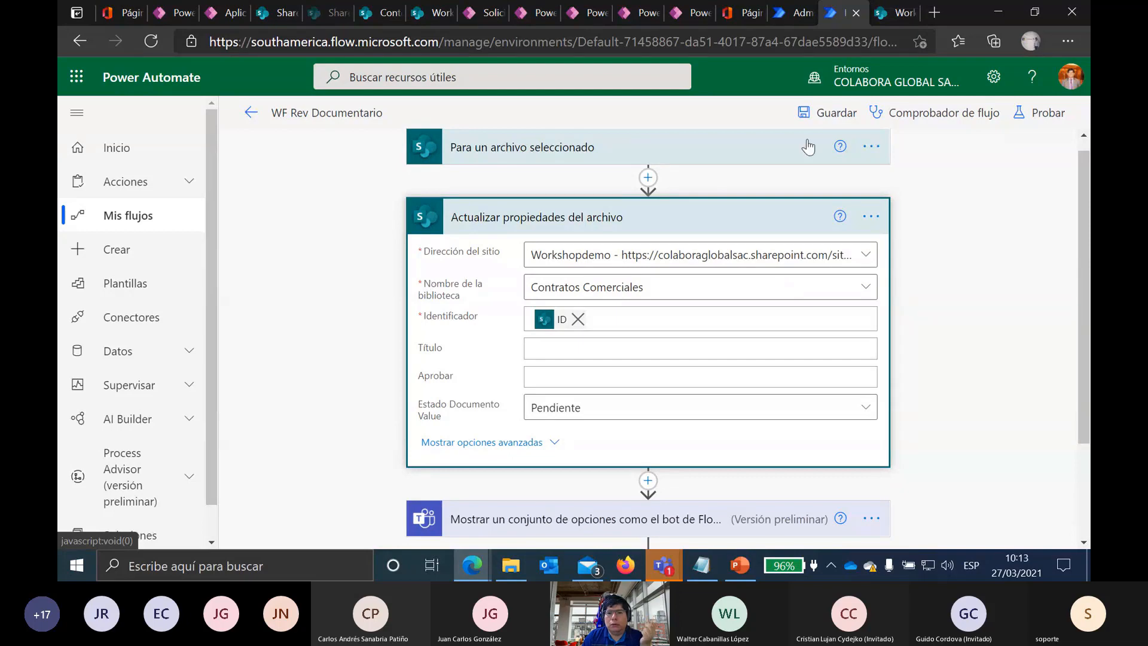
pyautogui.click(905, 9)
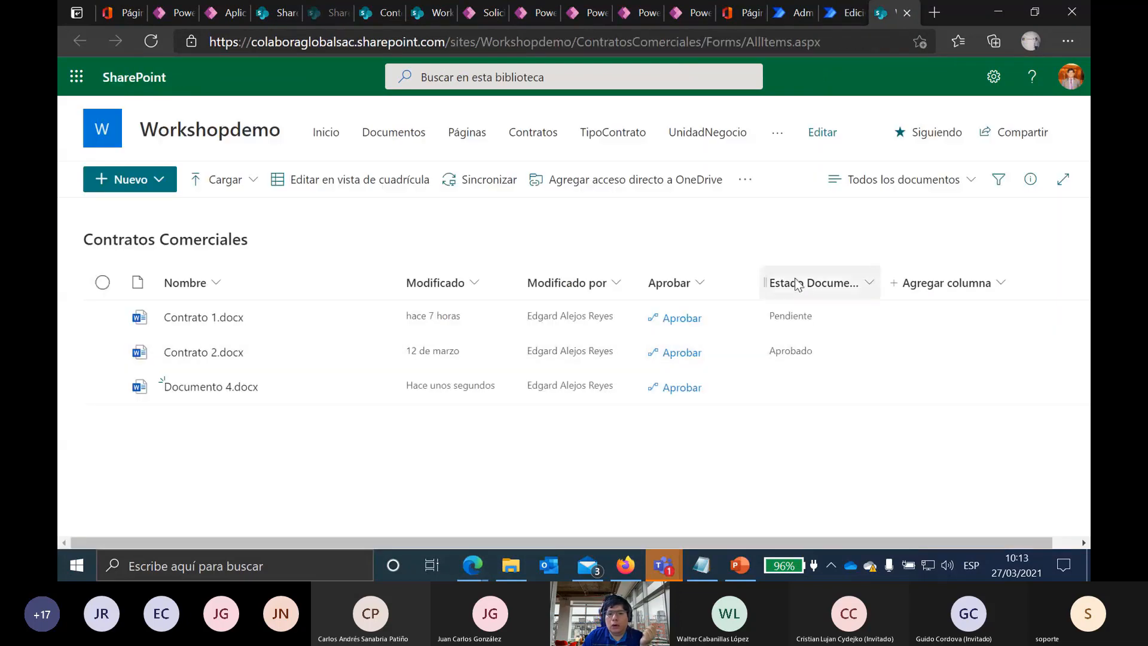
pyautogui.click(840, 12)
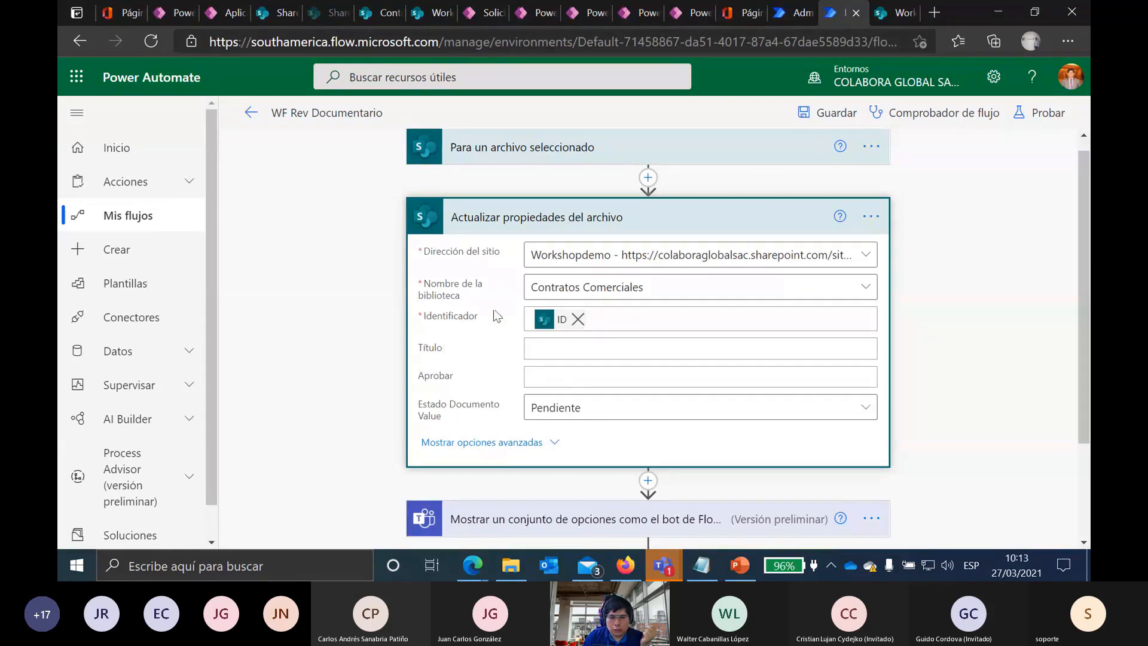
pyautogui.scroll(-2, 796, 302)
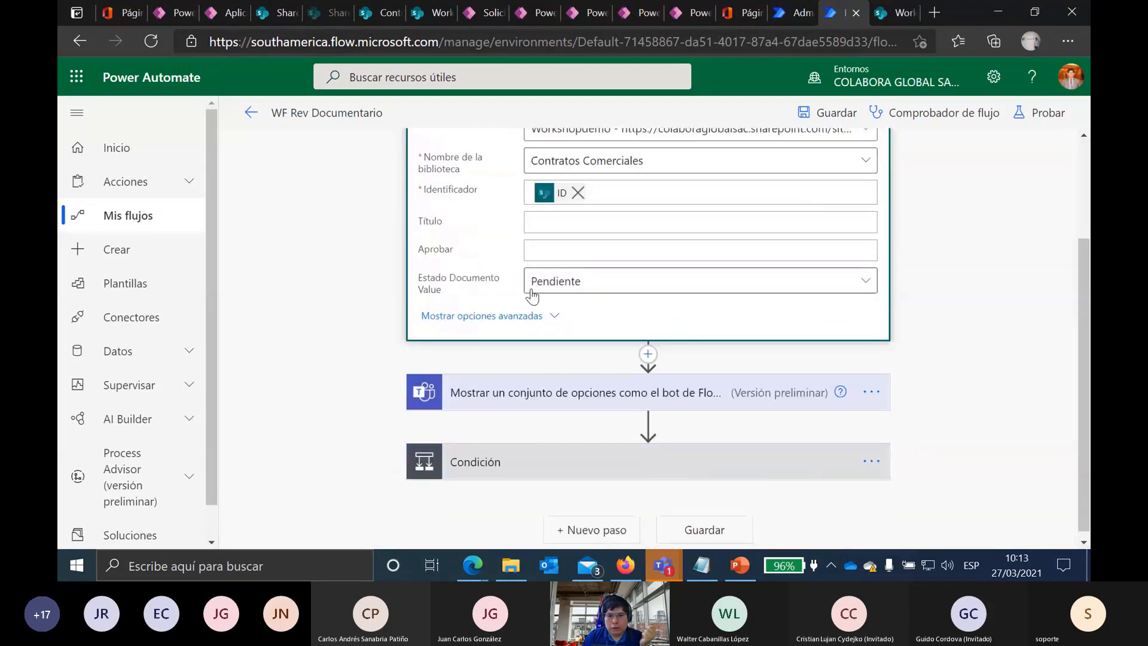
pyautogui.scroll(-1, 820, 371)
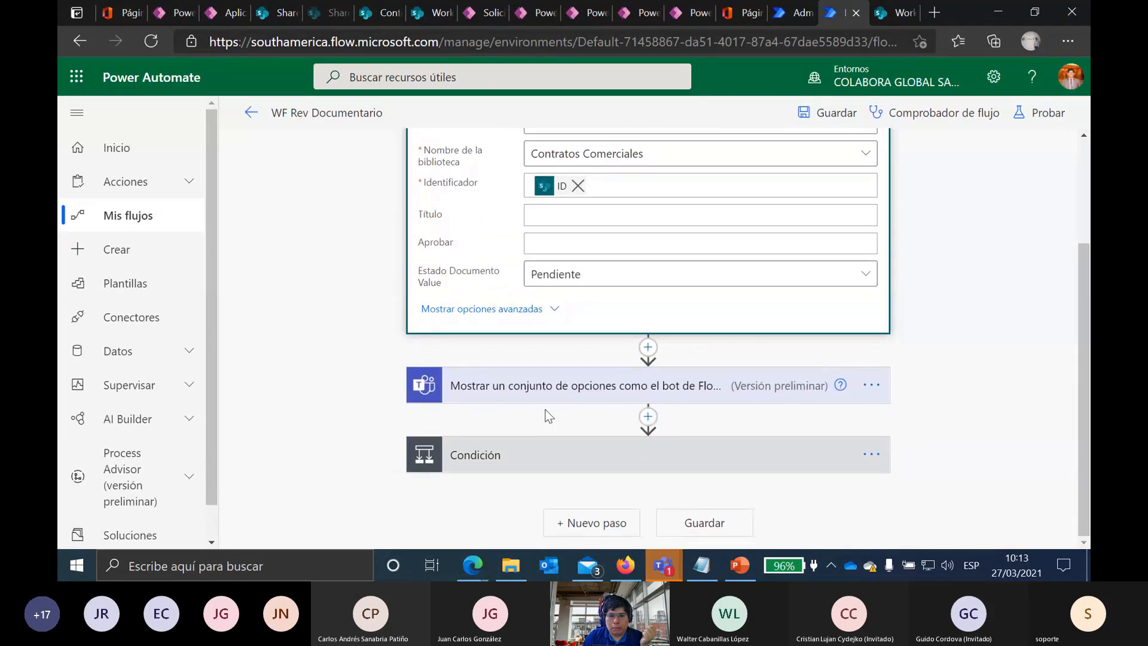
pyautogui.click(520, 388)
pyautogui.scroll(-2, 315, 369)
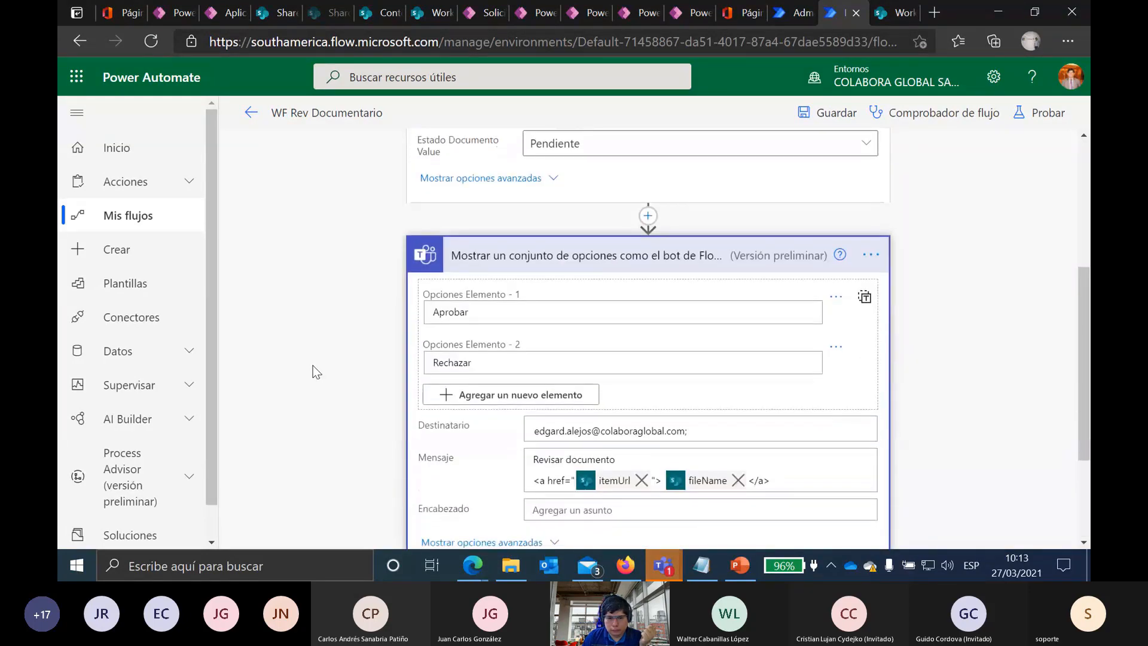
# Step: Bring up the insert options on the connector just above the Teams choice-prompt step
pyautogui.scroll(-2, 314, 365)
pyautogui.scroll(1, 313, 365)
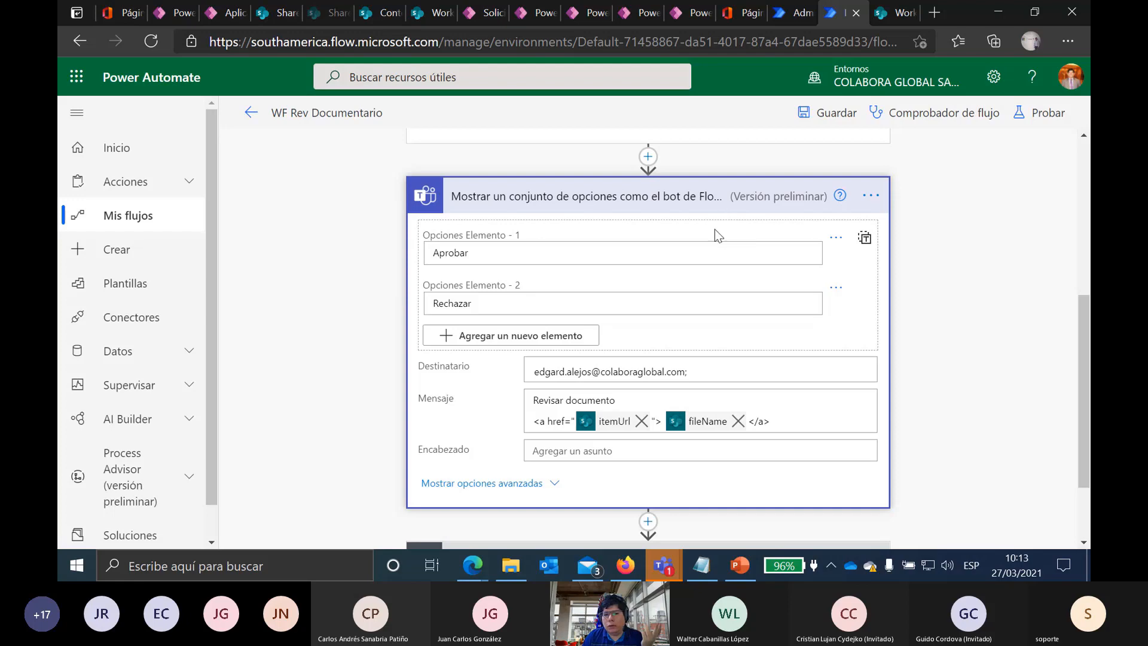
pyautogui.click(648, 157)
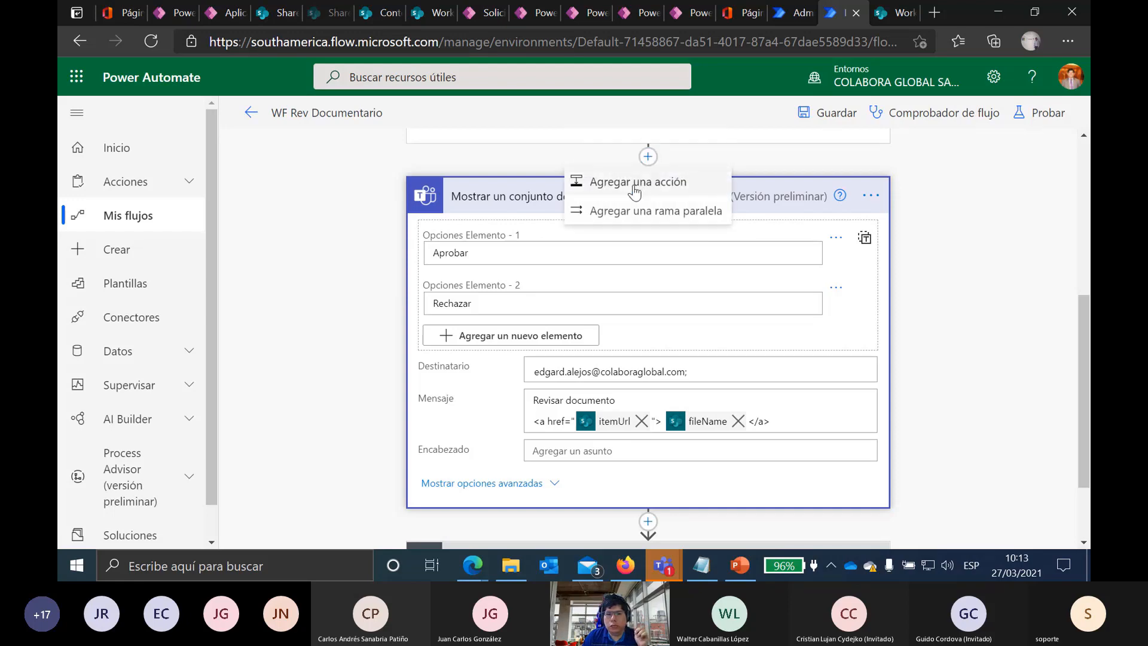
# Step: Insert a Microsoft Teams 'Publicar mensaje en un chat o canal' action above the choice prompt
pyautogui.click(658, 111)
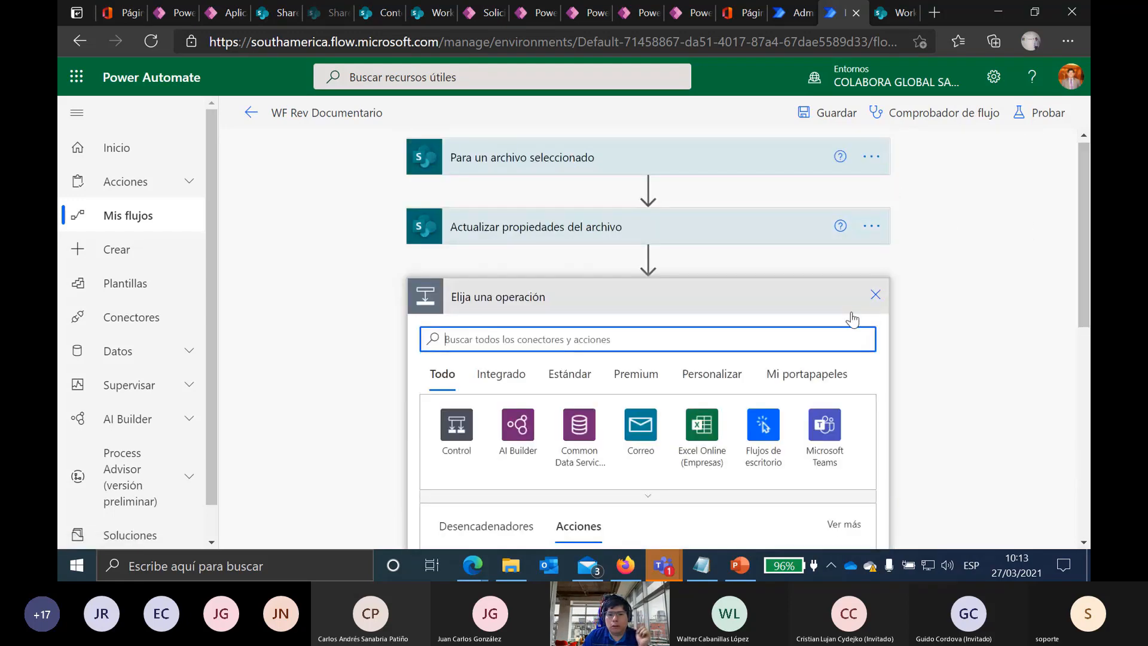
pyautogui.click(820, 431)
pyautogui.scroll(-3, 932, 342)
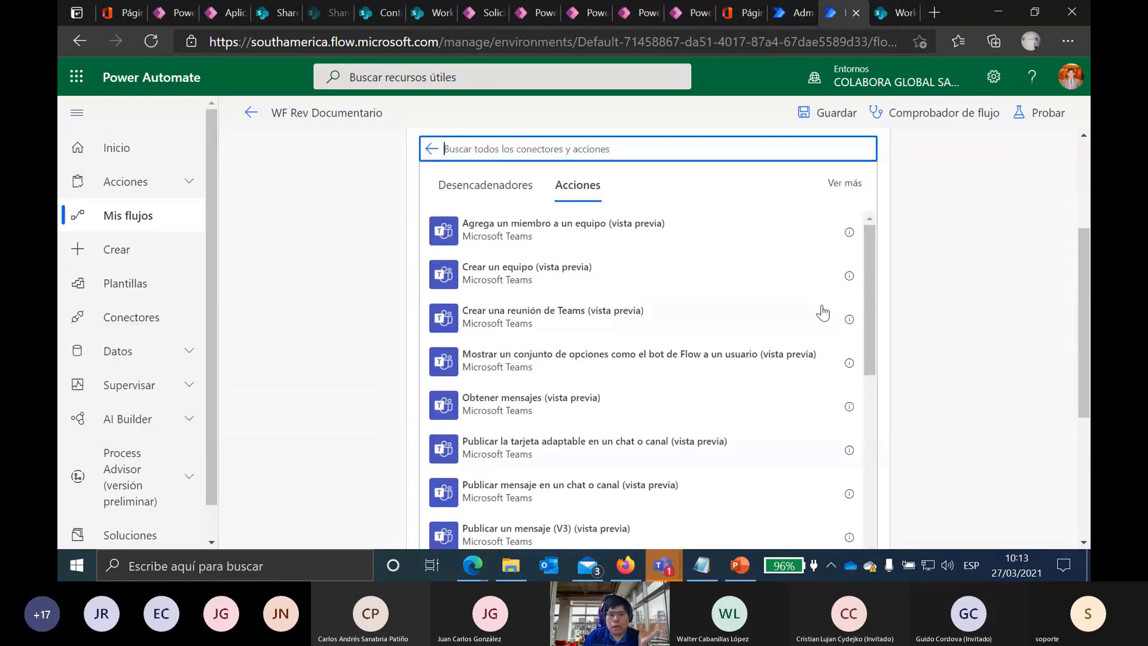
pyautogui.moveTo(874, 271); pyautogui.dragTo(868, 309)
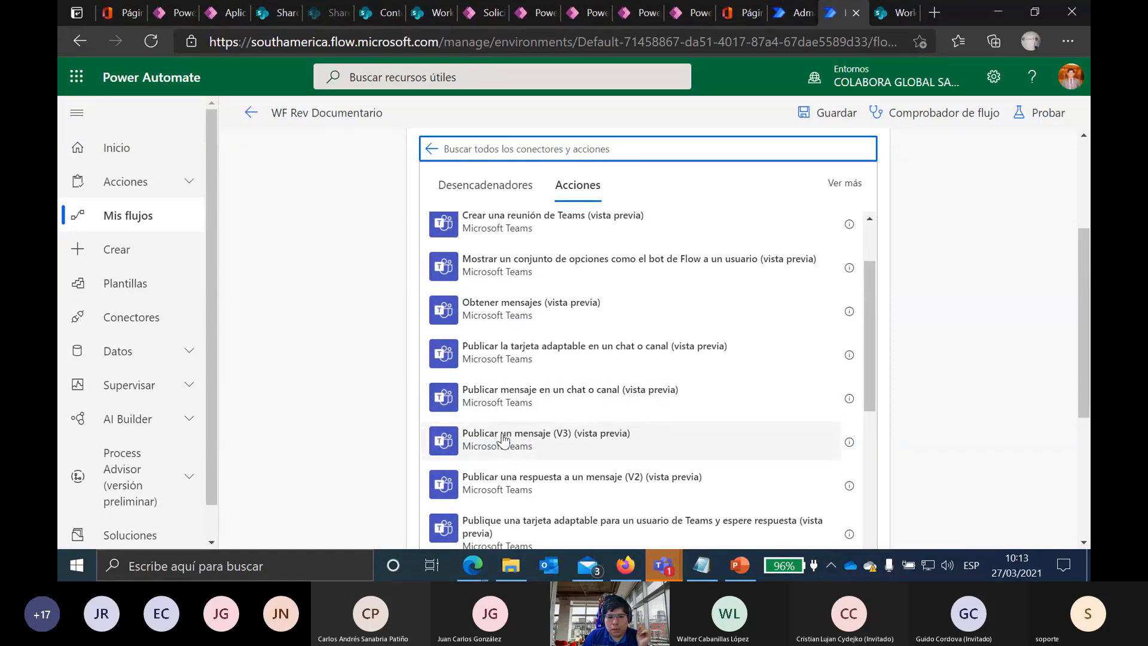
pyautogui.click(529, 397)
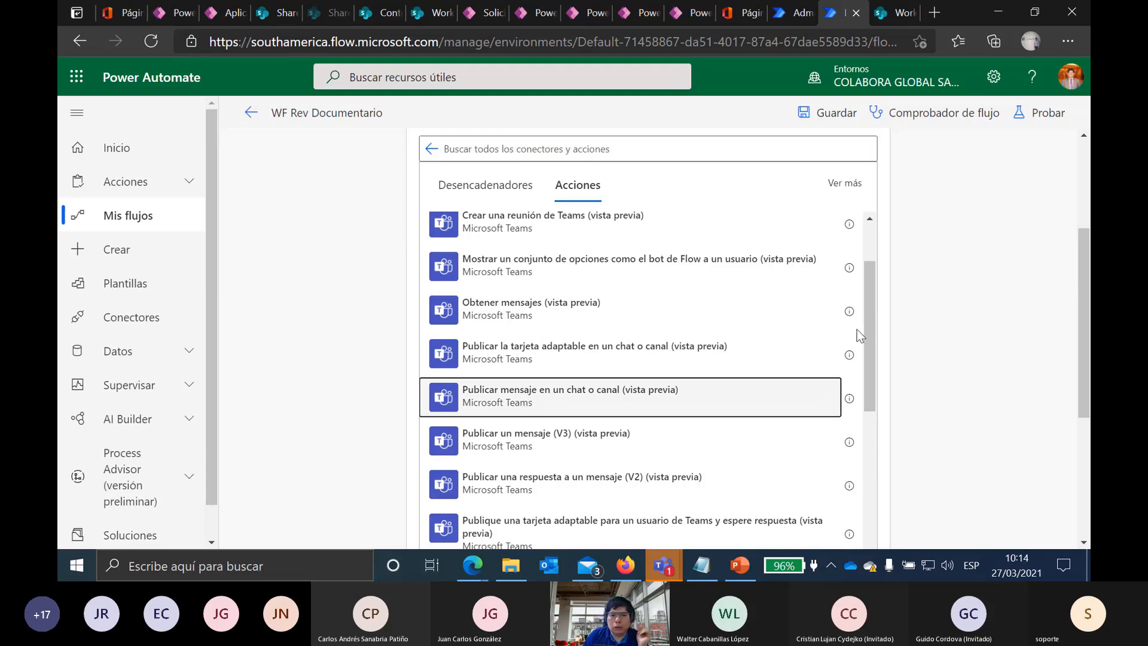
pyautogui.click(679, 394)
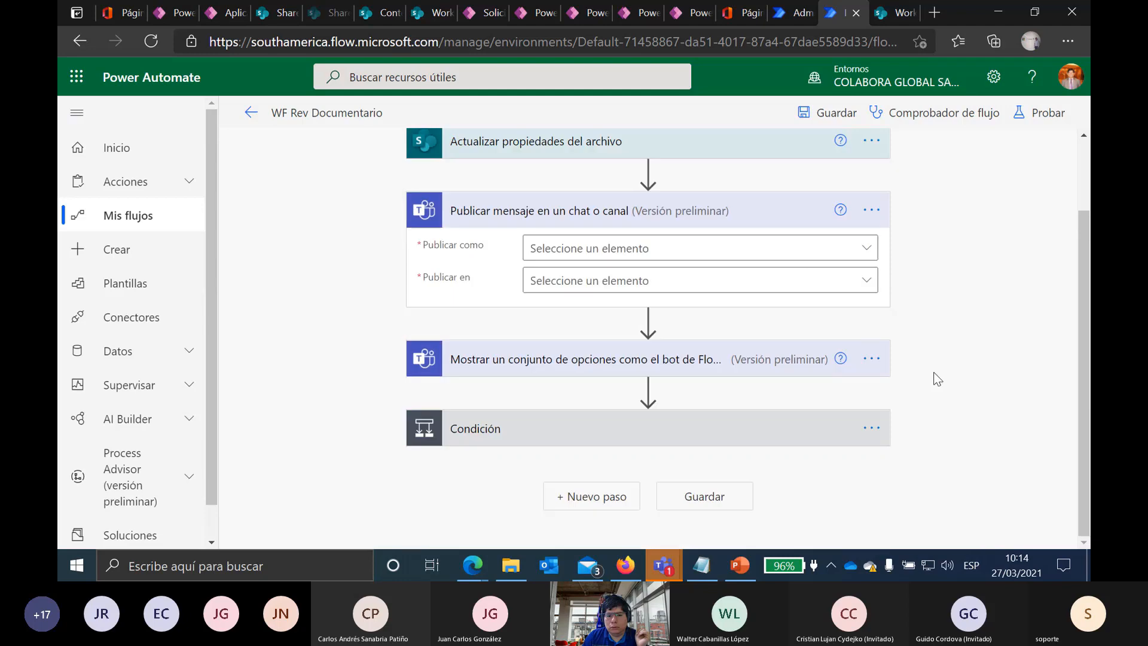
# Step: Set the message step to post as User to the DemoCanal channel of Team Demo
pyautogui.click(864, 248)
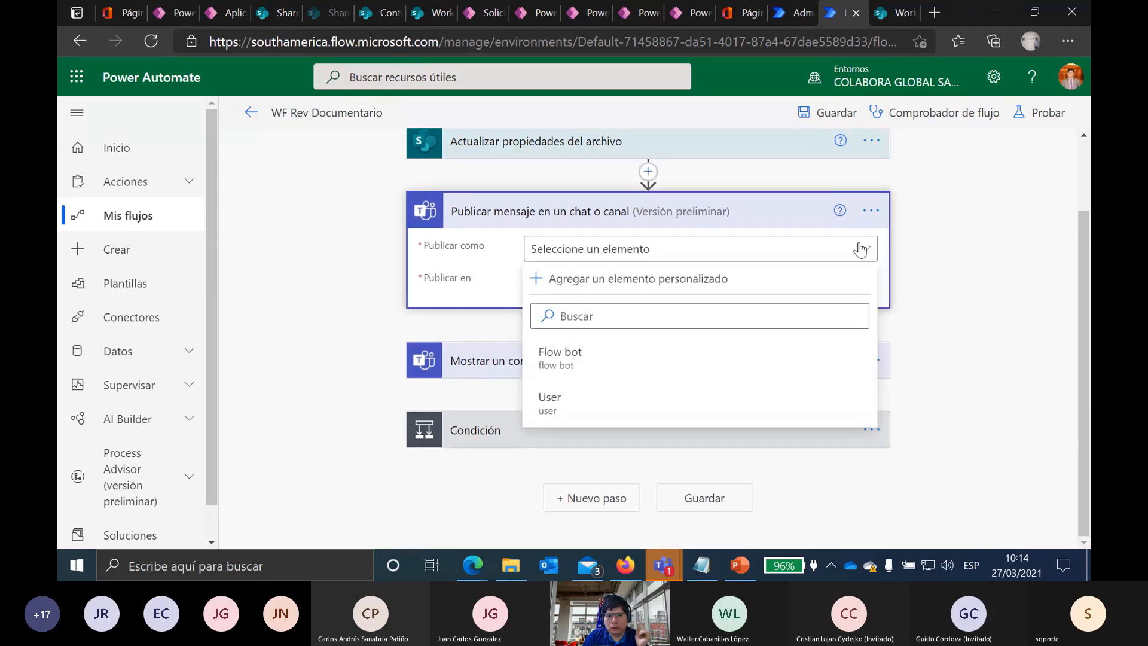
pyautogui.click(577, 400)
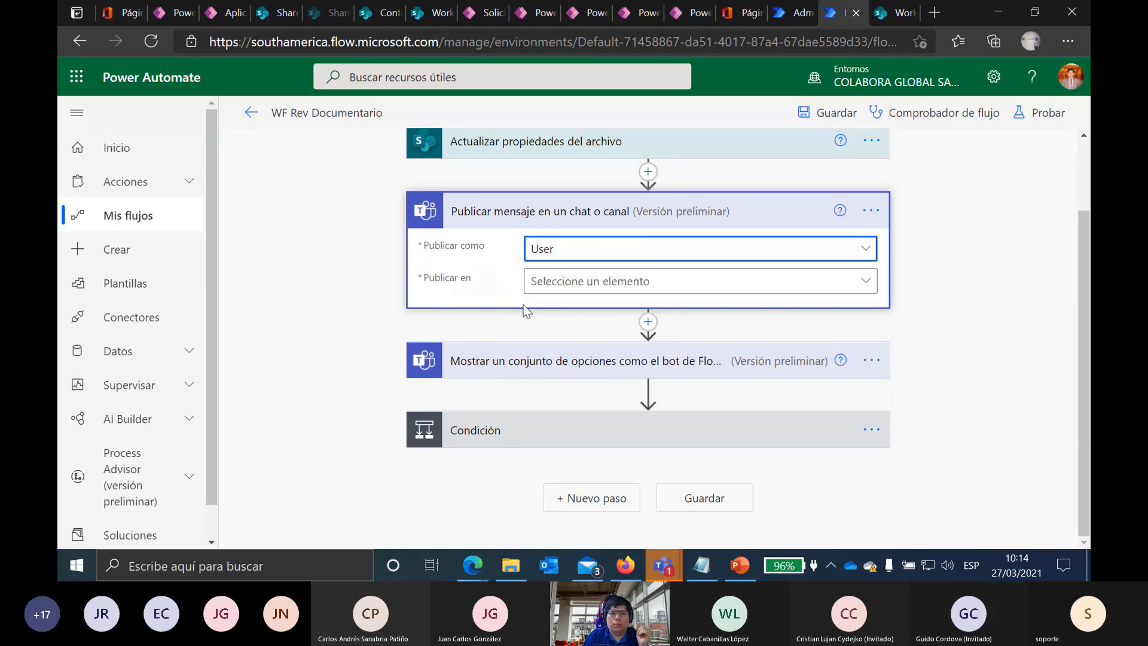
pyautogui.click(628, 285)
pyautogui.click(549, 398)
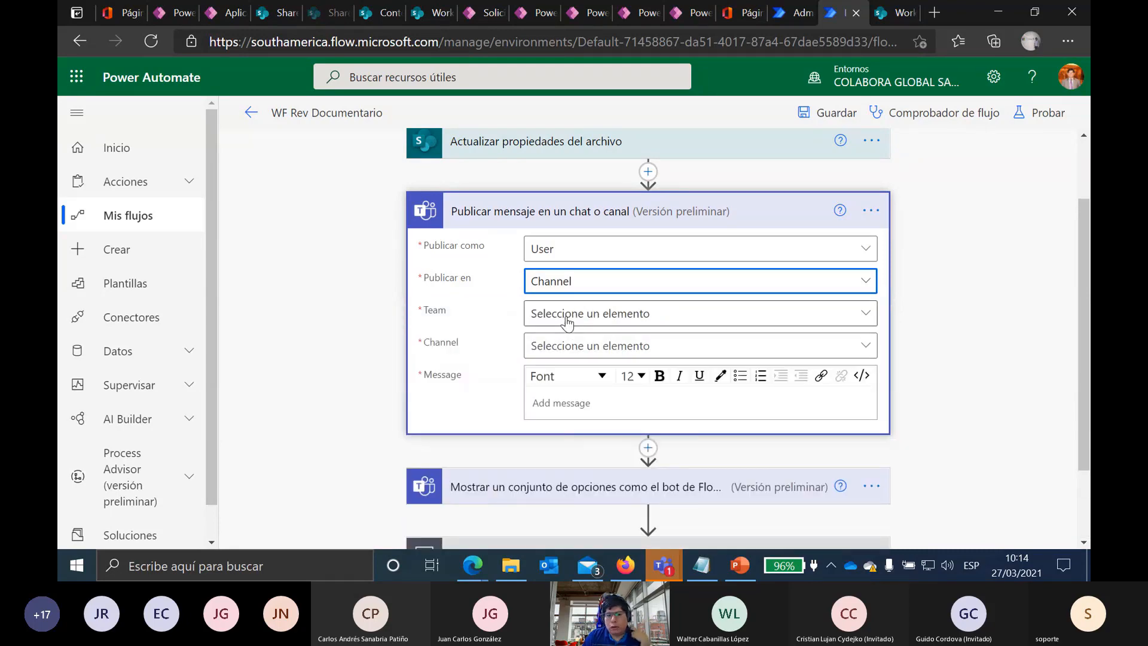
pyautogui.click(567, 323)
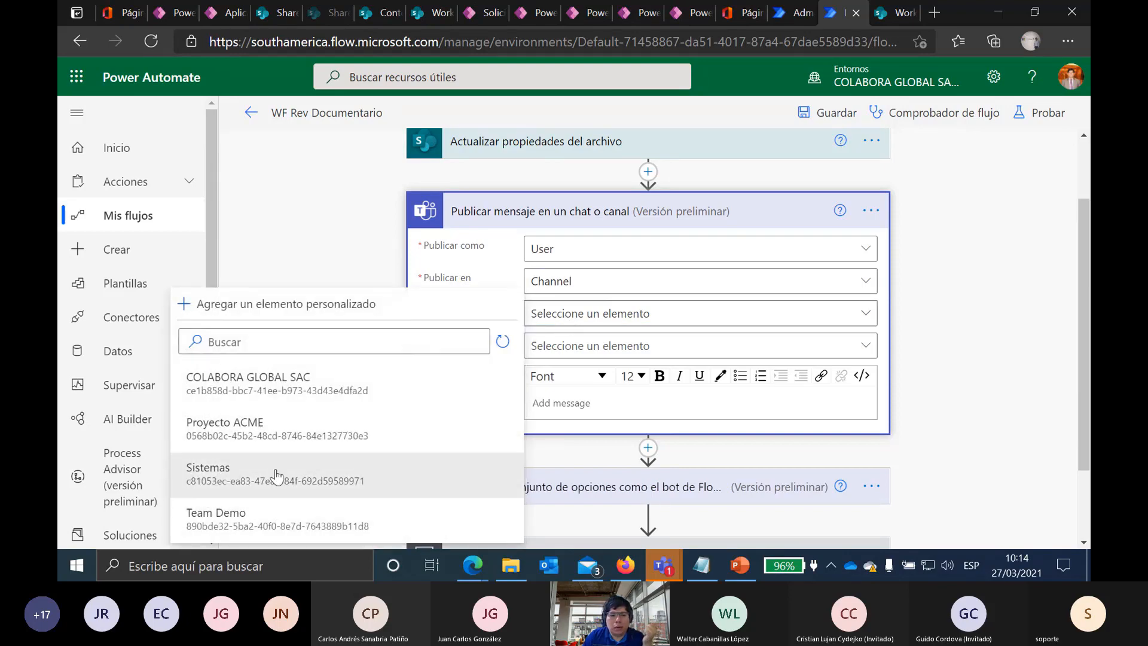
pyautogui.click(304, 519)
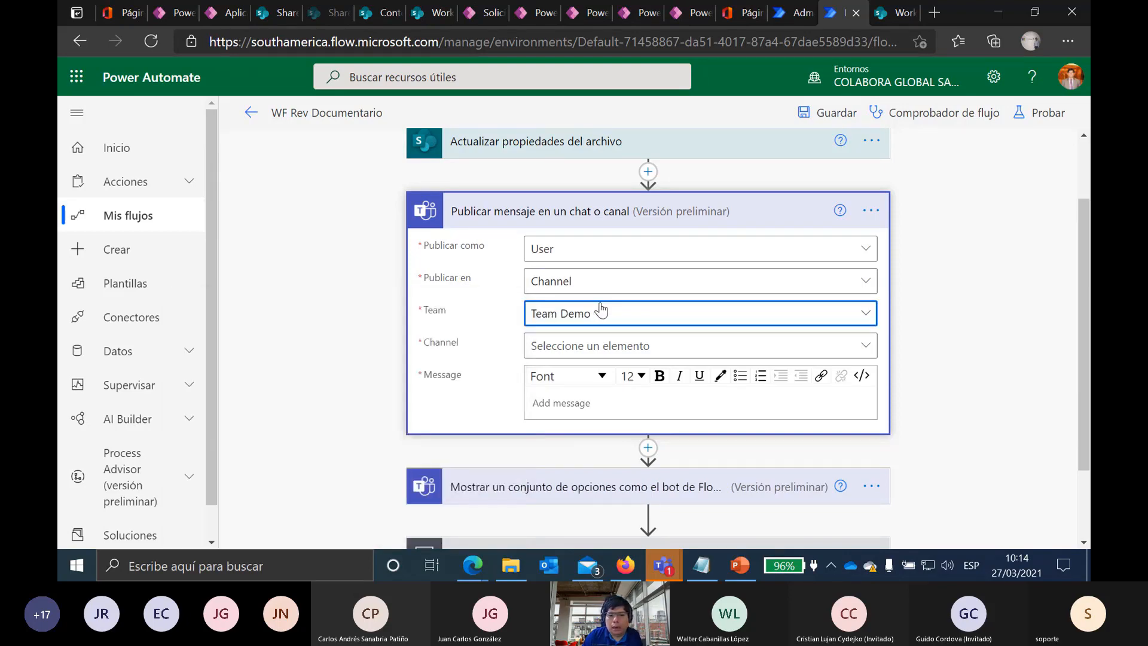
pyautogui.click(554, 349)
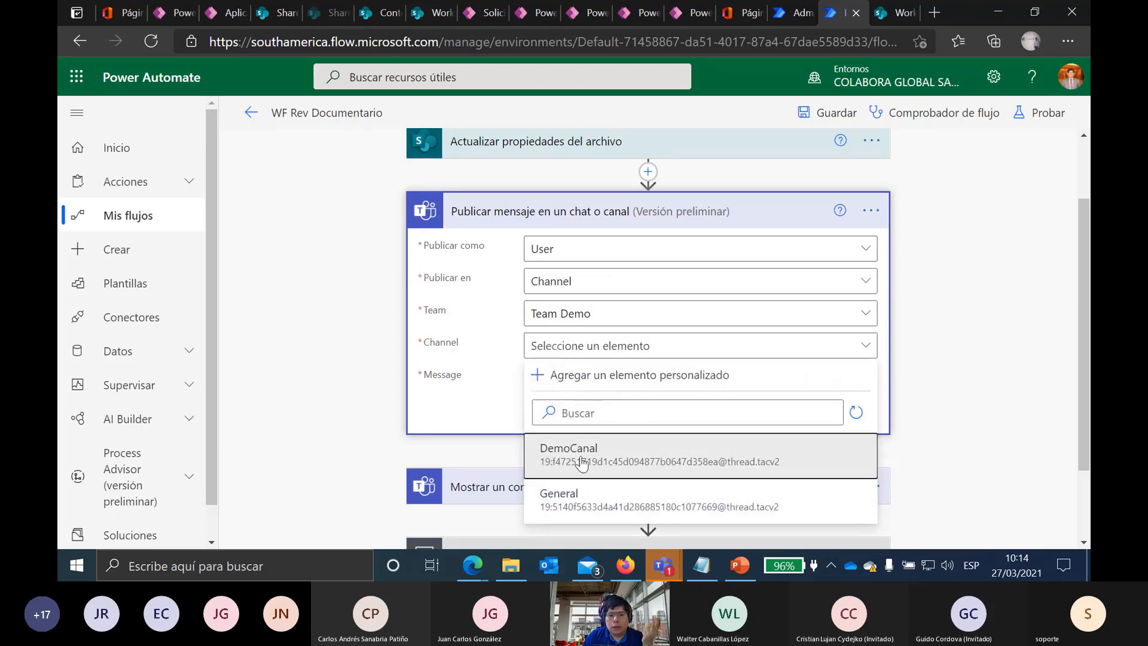
pyautogui.click(582, 463)
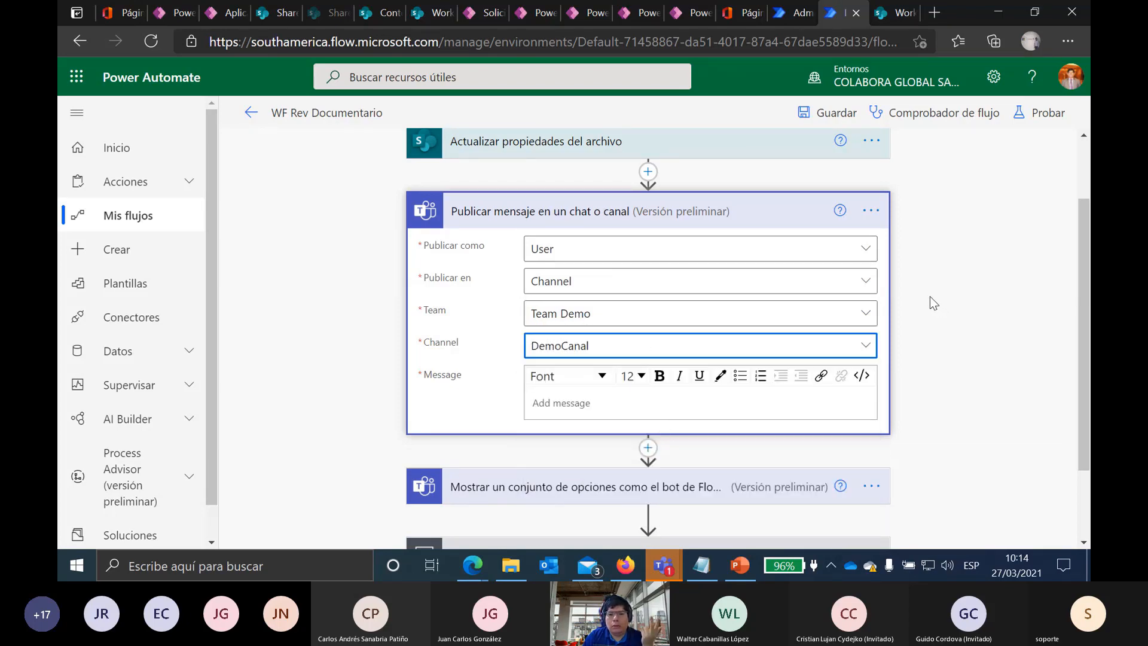
pyautogui.scroll(-1, 924, 283)
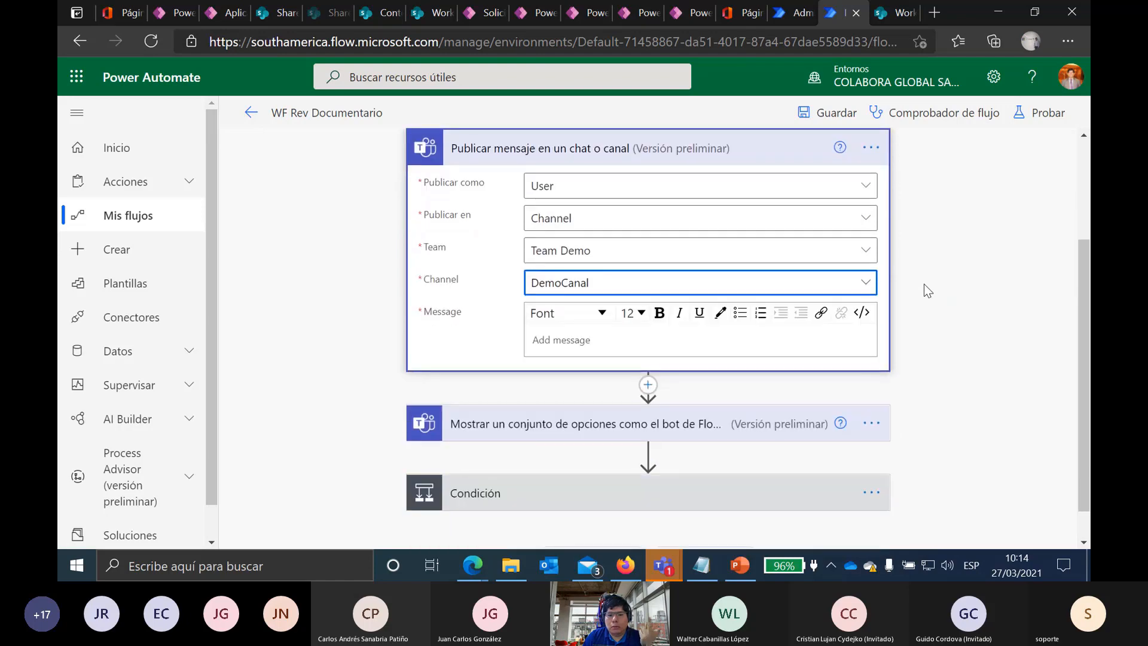
pyautogui.scroll(-1, 924, 285)
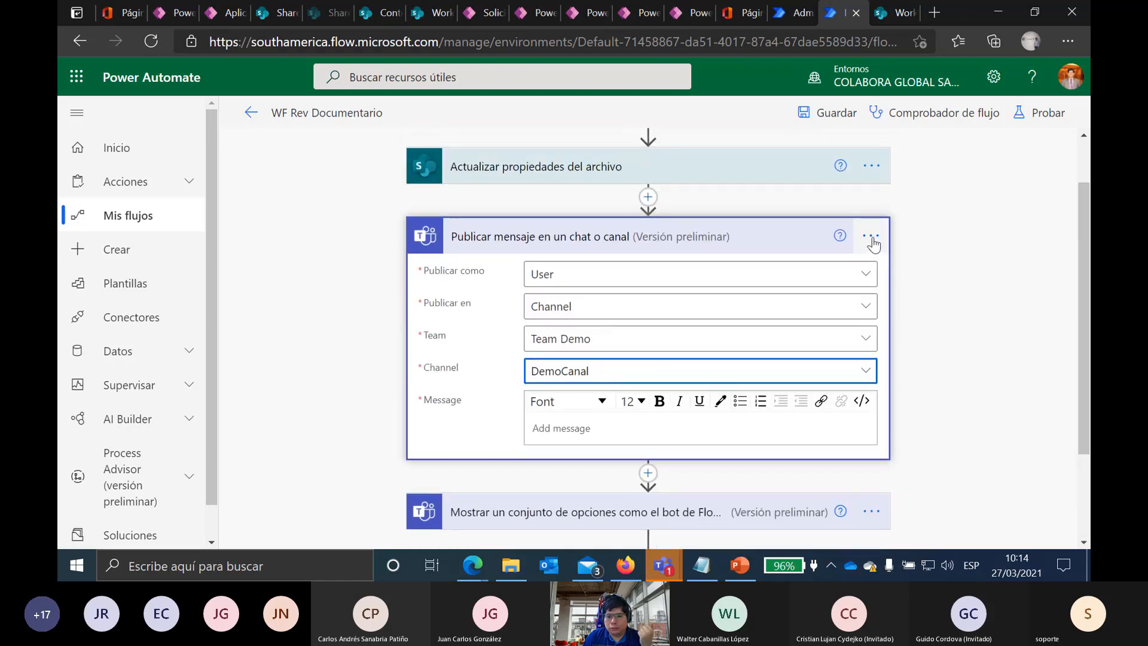
pyautogui.click(872, 234)
# Step: Delete the Publicar mensaje step, then expand the Teams choice prompt and select Condición
pyautogui.click(660, 442)
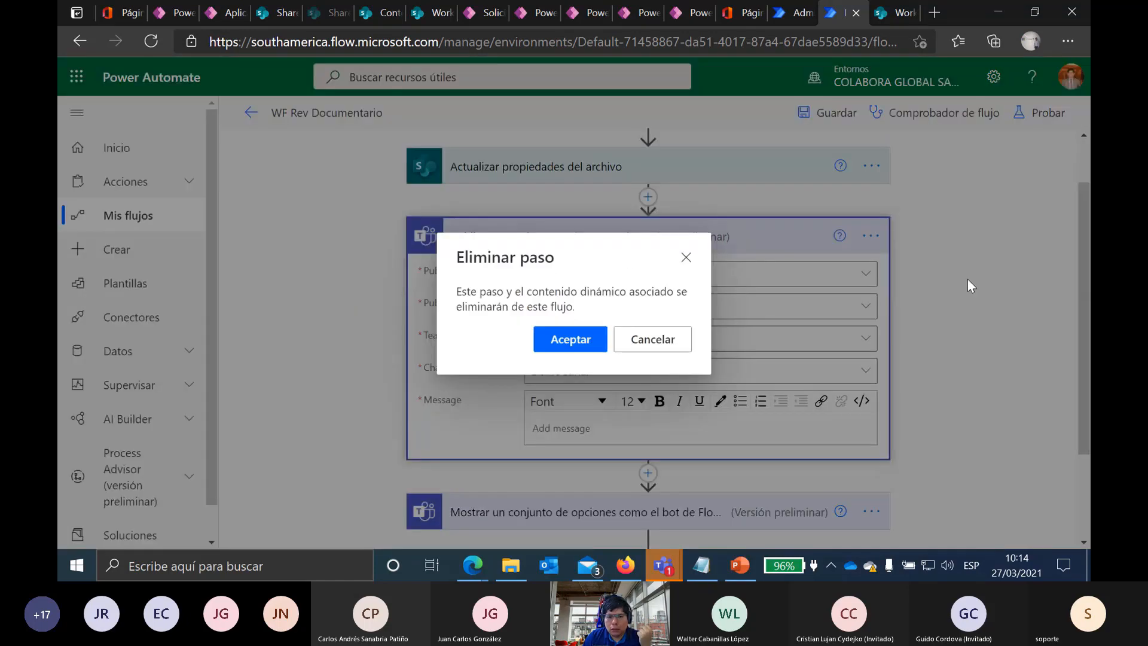
pyautogui.click(567, 341)
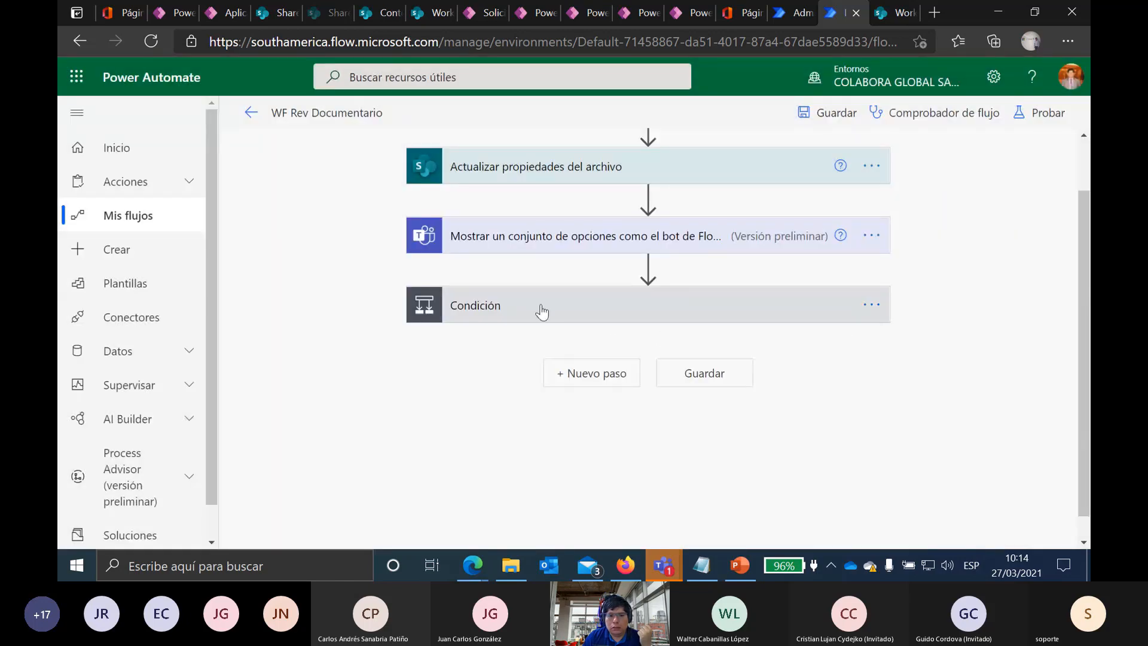
pyautogui.click(513, 238)
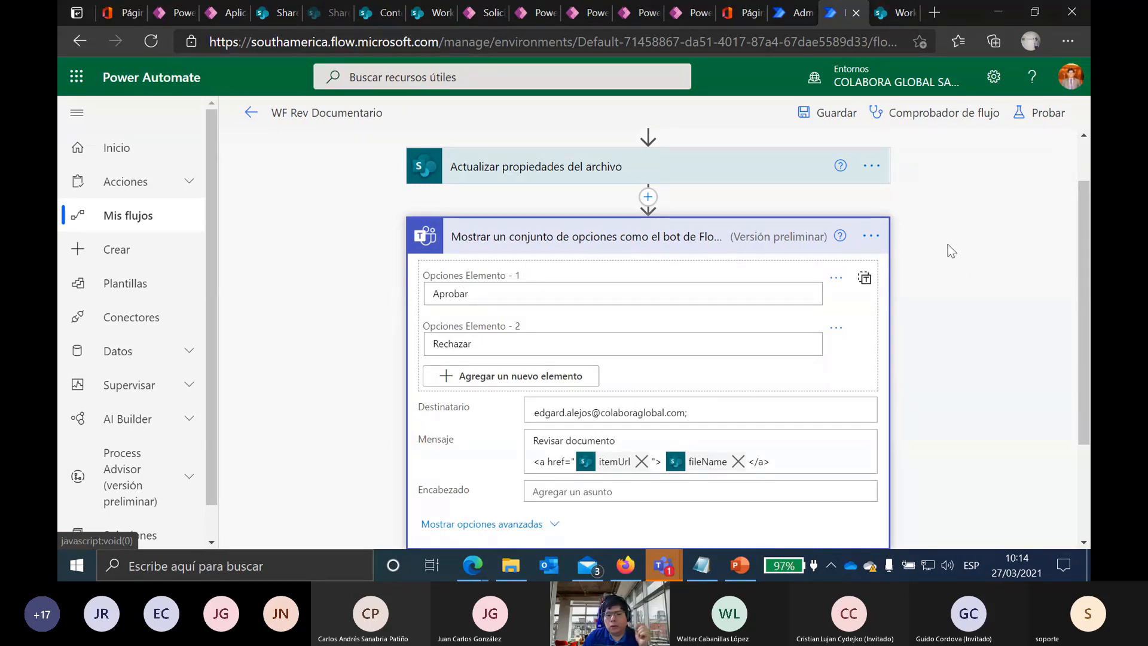
pyautogui.scroll(-3, 948, 244)
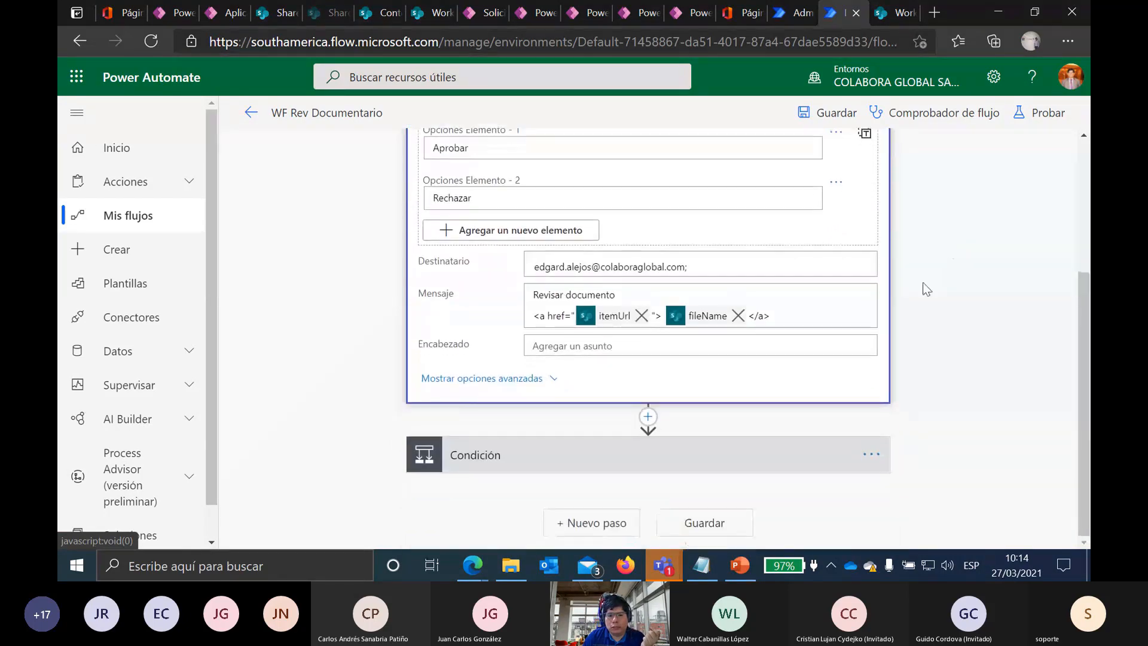
pyautogui.click(460, 465)
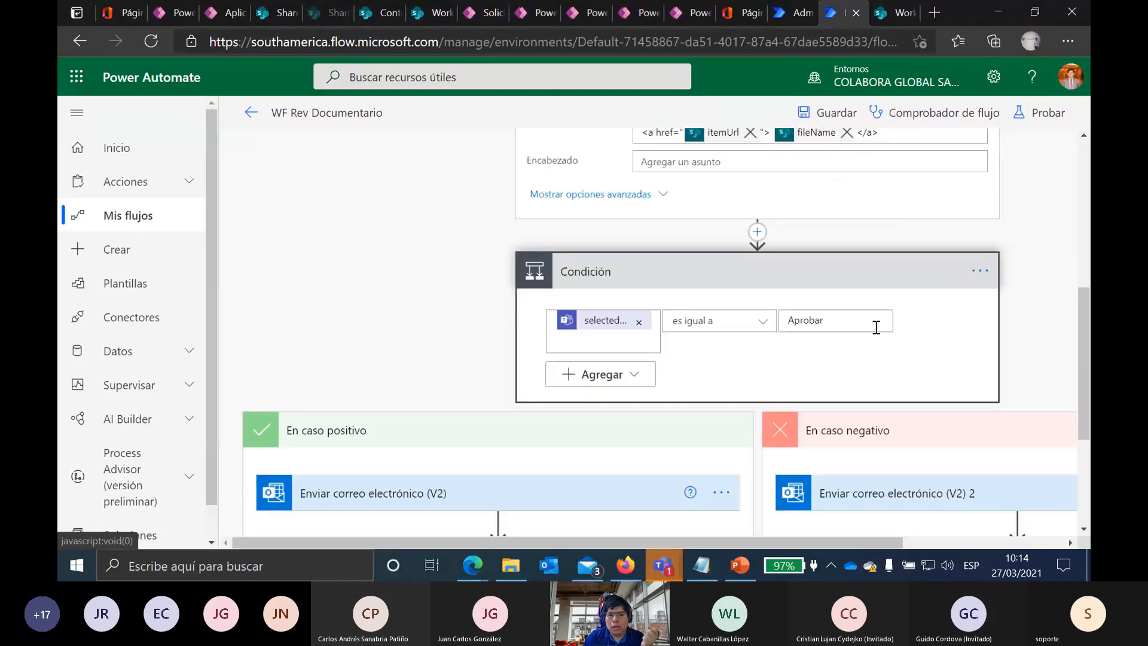
# Step: Browse the Control actions for a new step above Condición, then close the picker without adding one
pyautogui.click(758, 233)
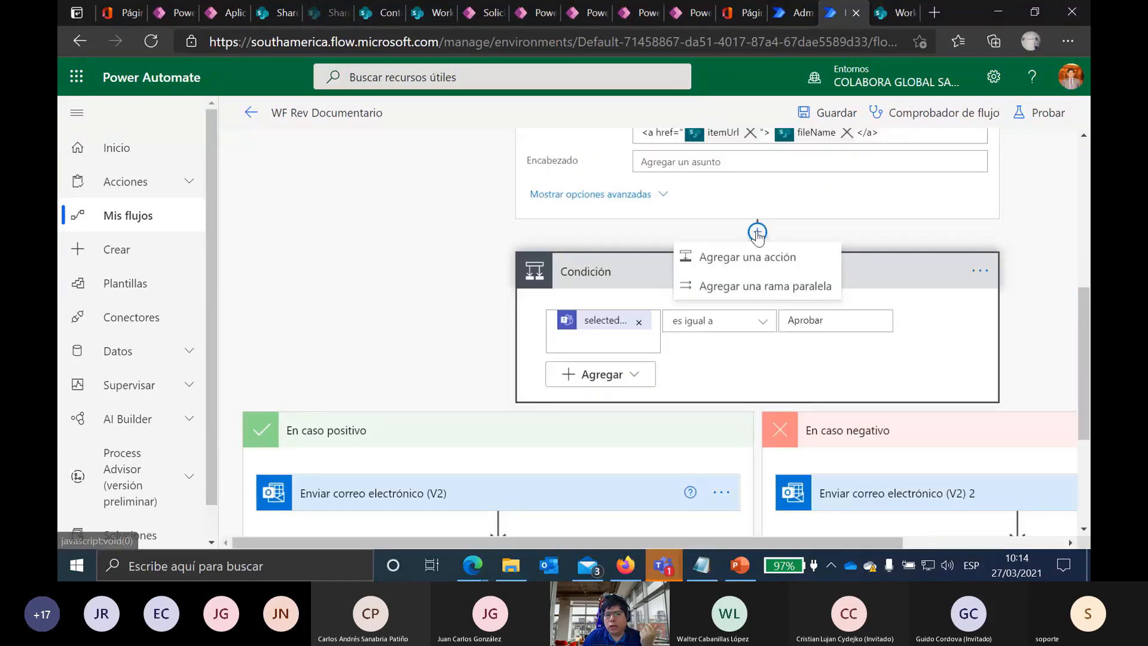
pyautogui.click(756, 258)
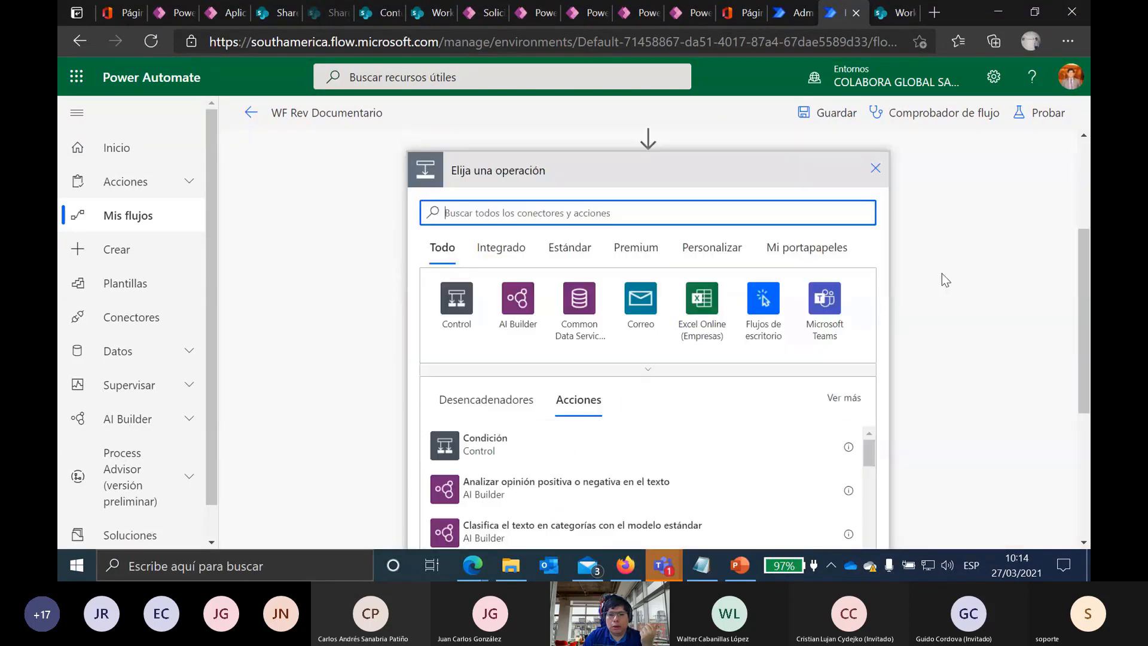
pyautogui.scroll(-1, 544, 441)
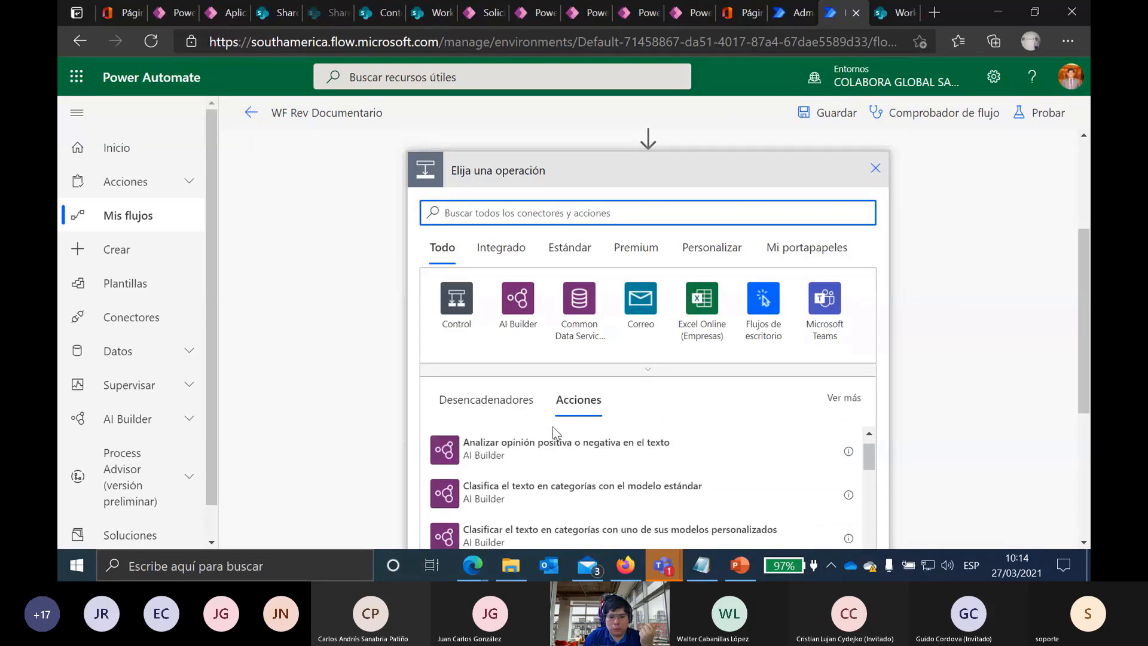
pyautogui.click(457, 299)
pyautogui.scroll(-2, 746, 352)
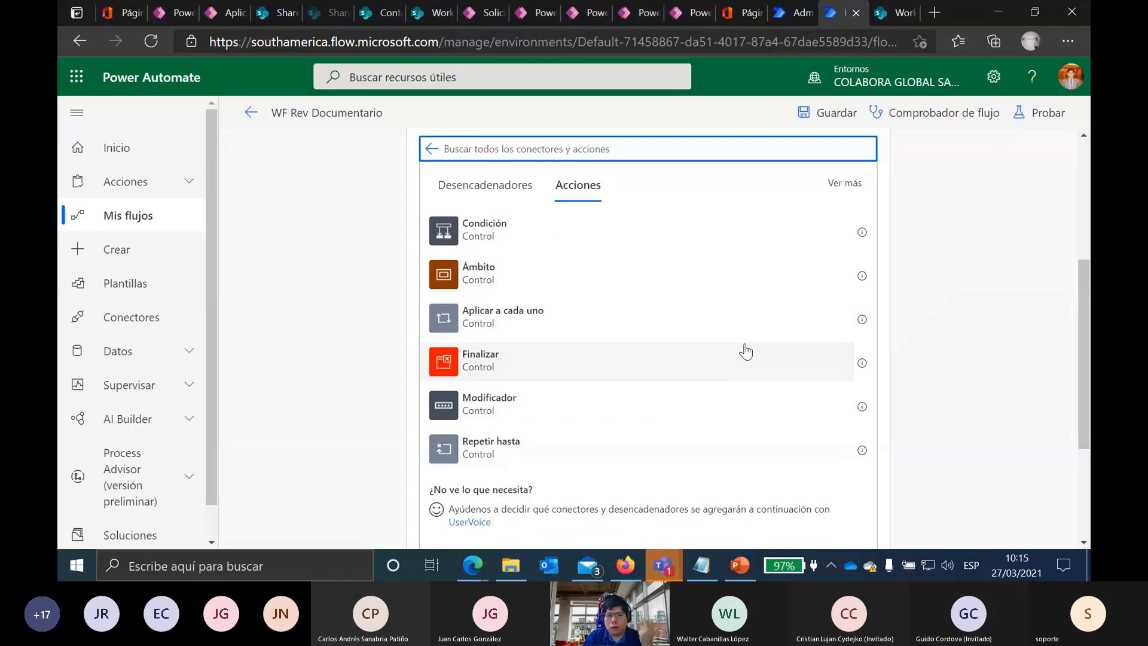
pyautogui.scroll(2, 974, 296)
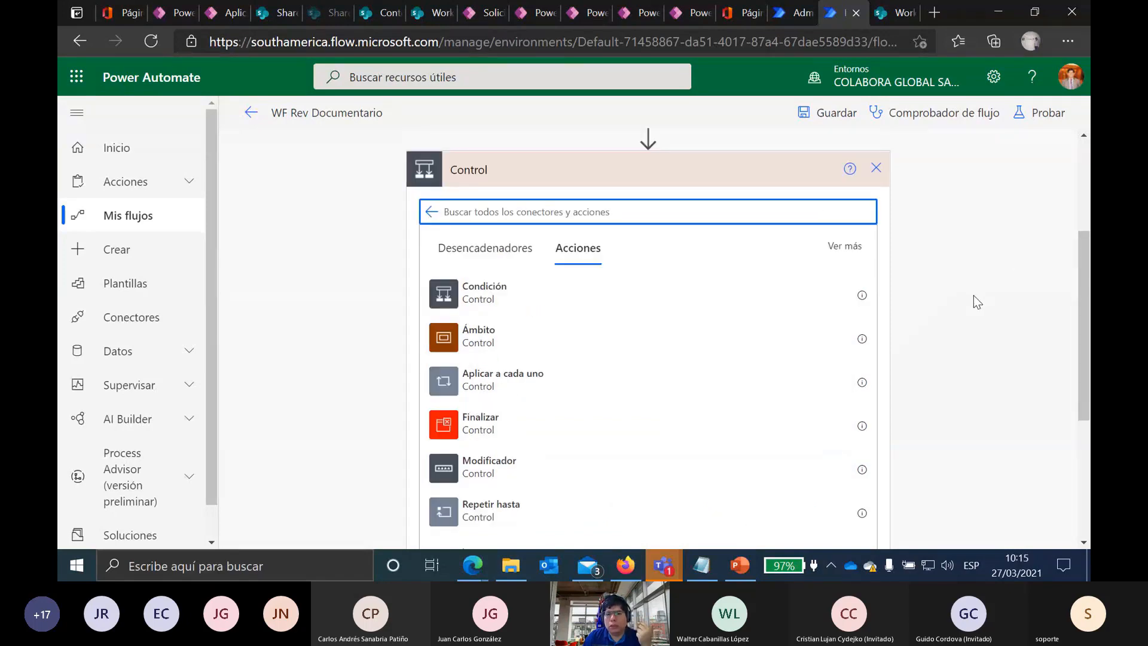
pyautogui.scroll(-1, 960, 296)
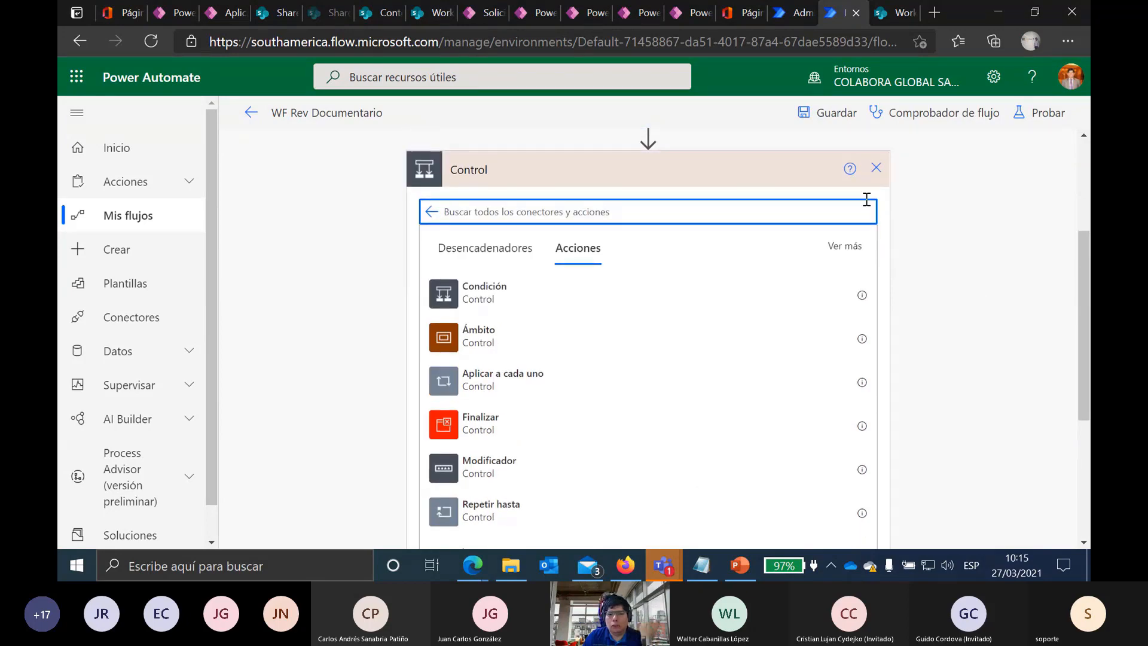
pyautogui.click(876, 168)
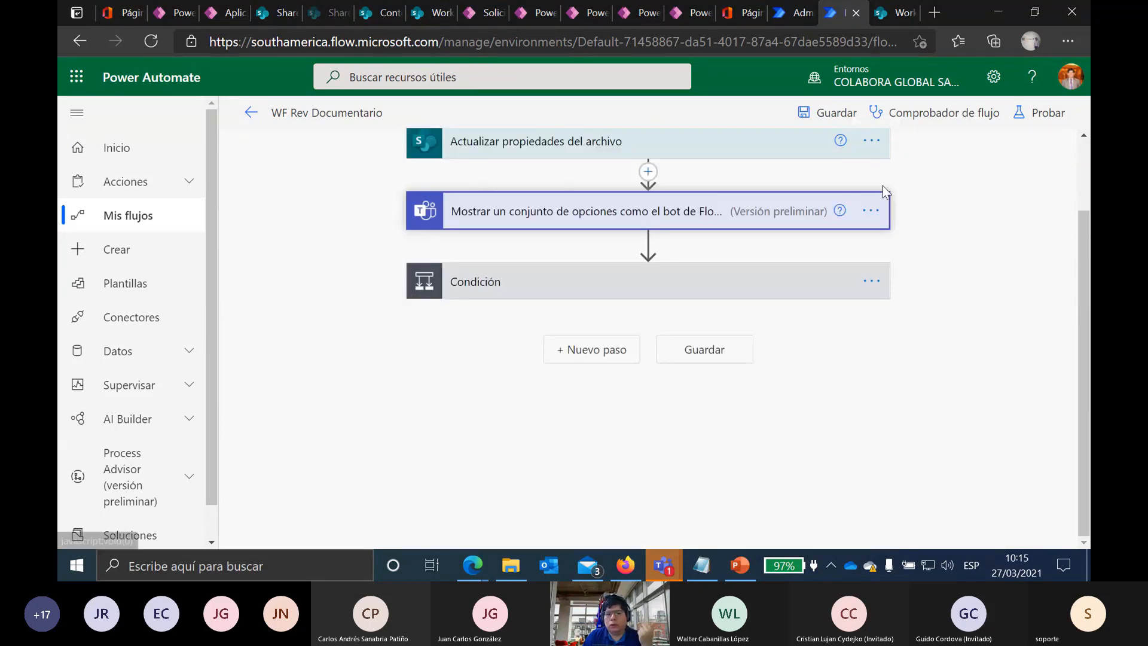
# Step: Expand the Condición, Teams options, email and both file-update steps, checking Aprobado and Rechazado values
pyautogui.click(503, 284)
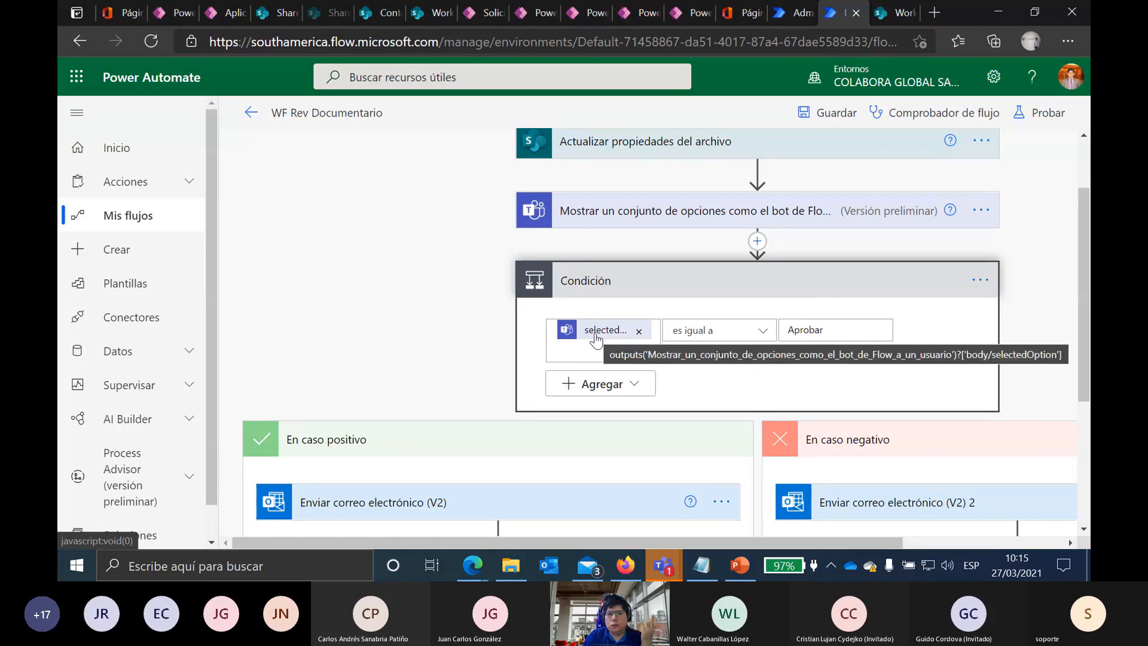
pyautogui.click(653, 222)
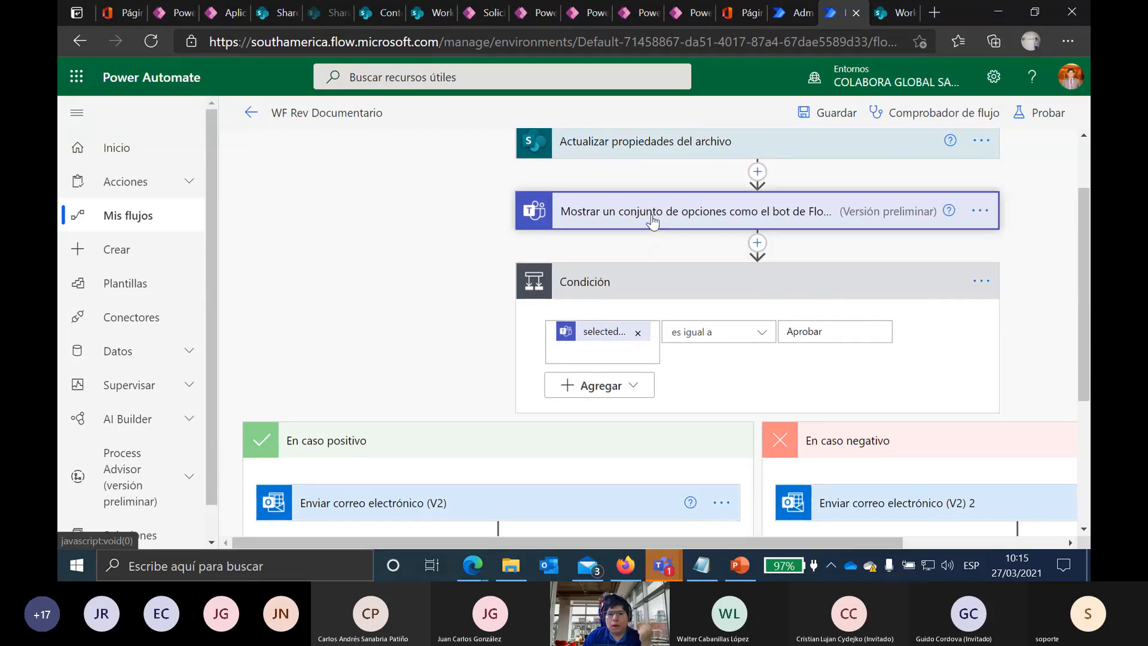
pyautogui.scroll(-9, 491, 317)
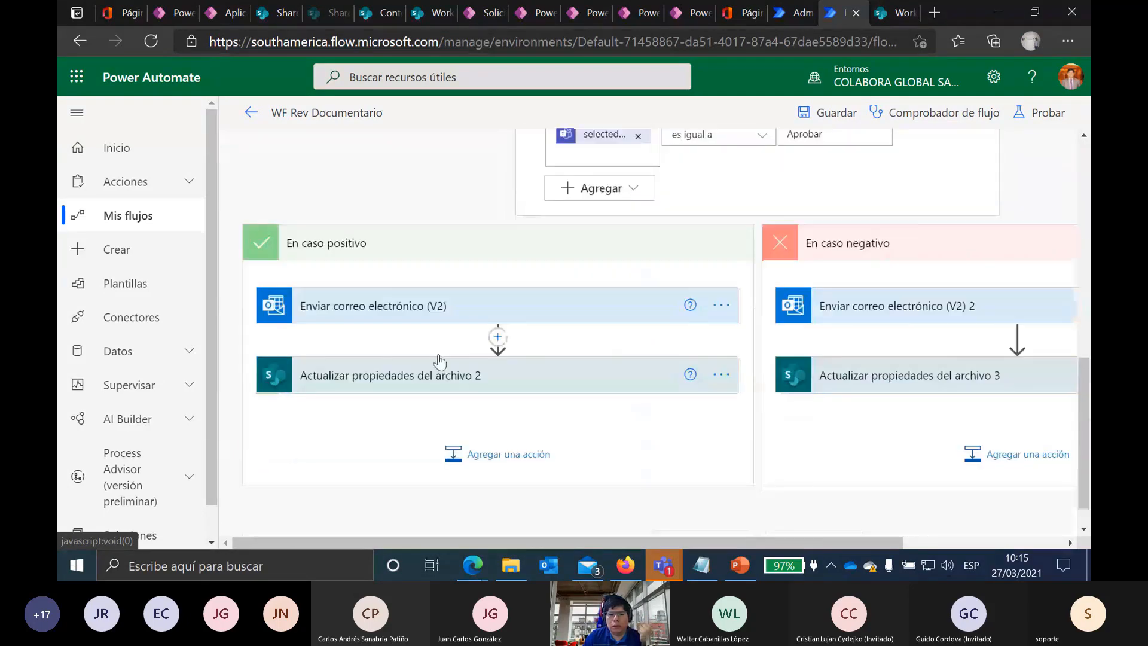
pyautogui.click(438, 274)
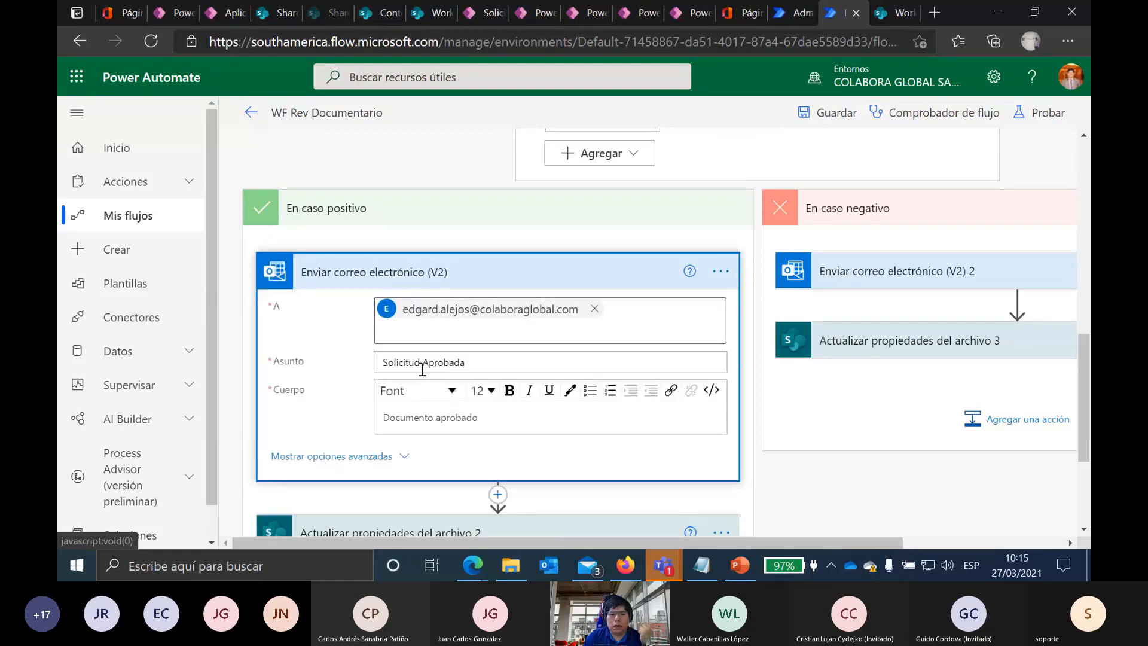
pyautogui.scroll(-3, 423, 367)
pyautogui.click(392, 352)
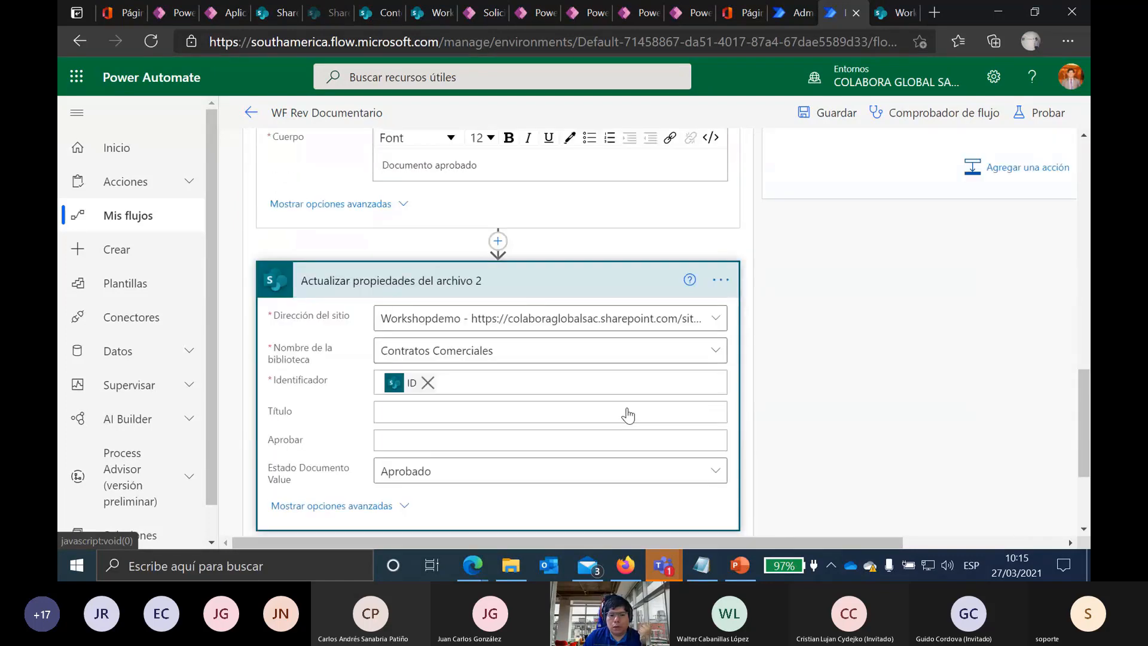
pyautogui.scroll(-3, 405, 372)
pyautogui.scroll(3, 909, 251)
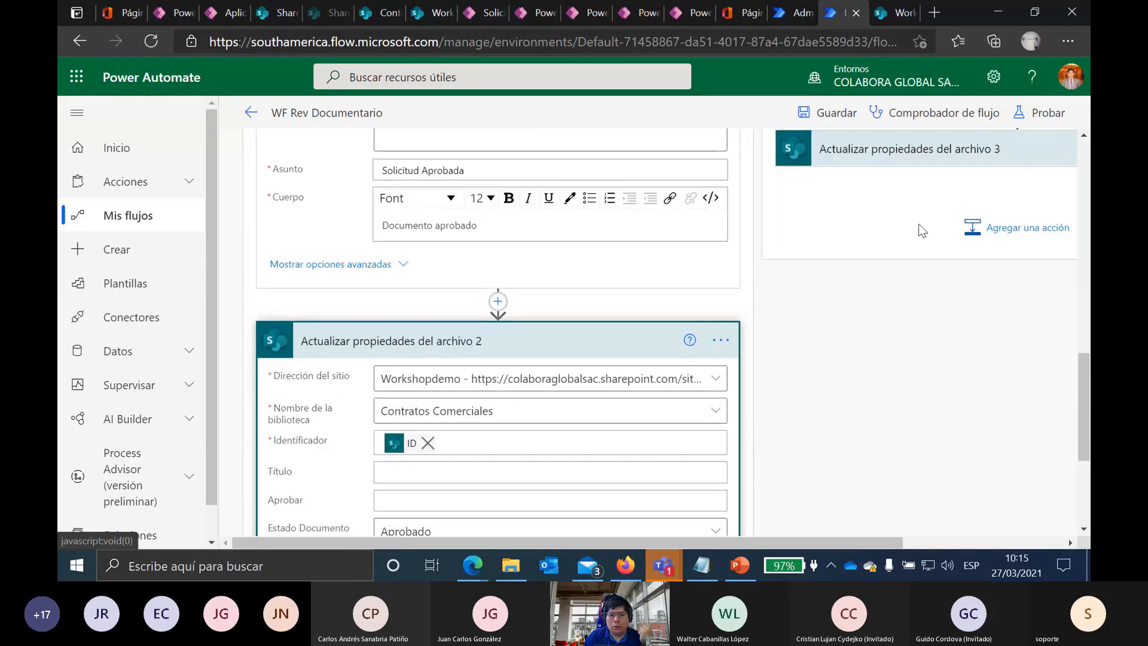
pyautogui.click(883, 159)
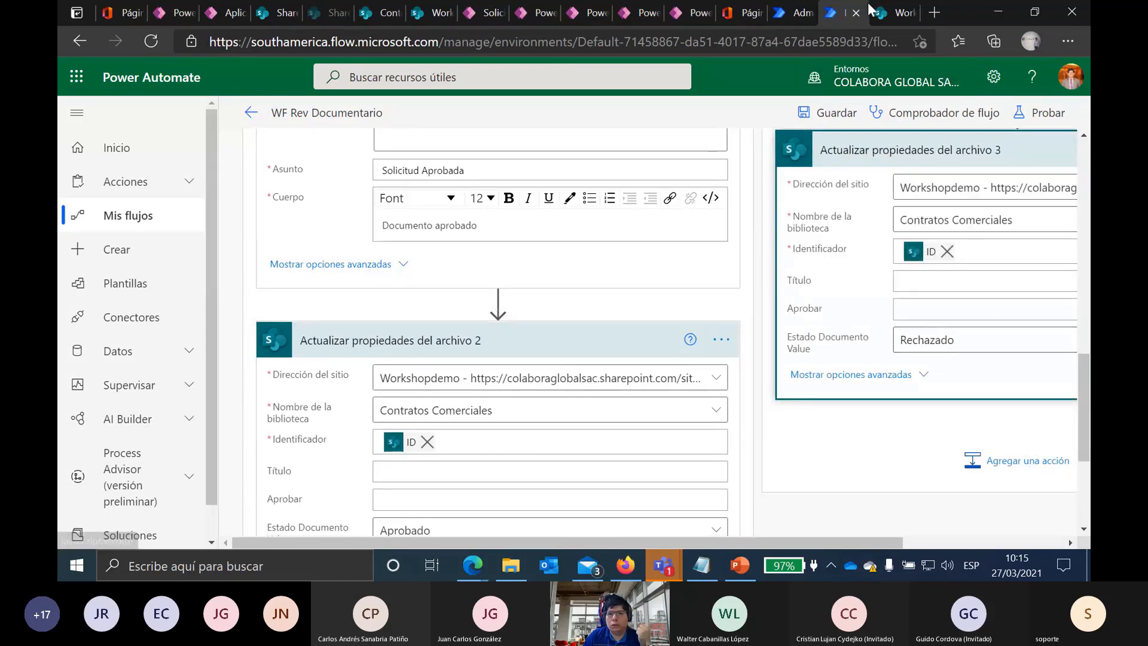
pyautogui.click(884, 12)
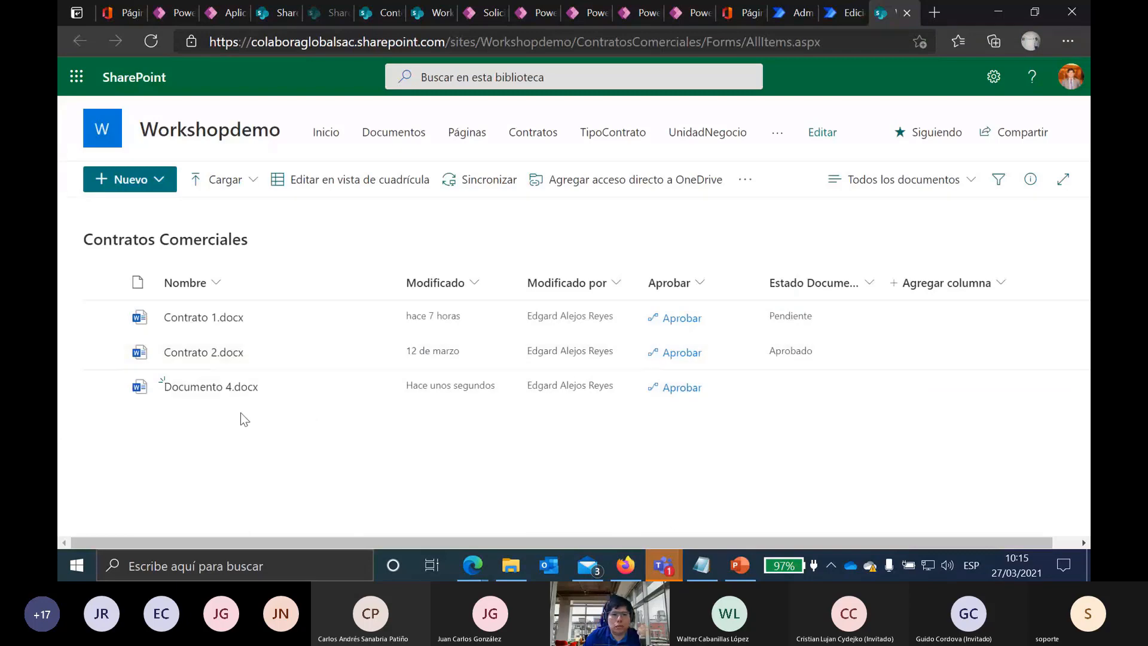
# Step: Check Documento 4.docx's extra commands, then bring up the Aprobar column's header options menu
pyautogui.click(102, 386)
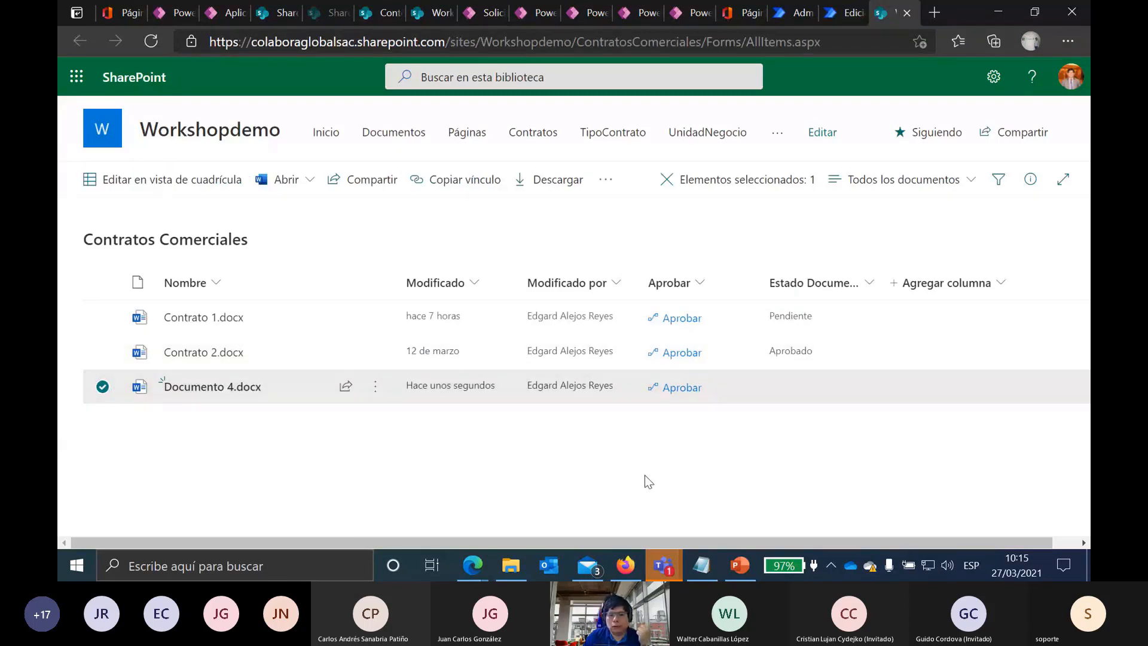
pyautogui.click(604, 179)
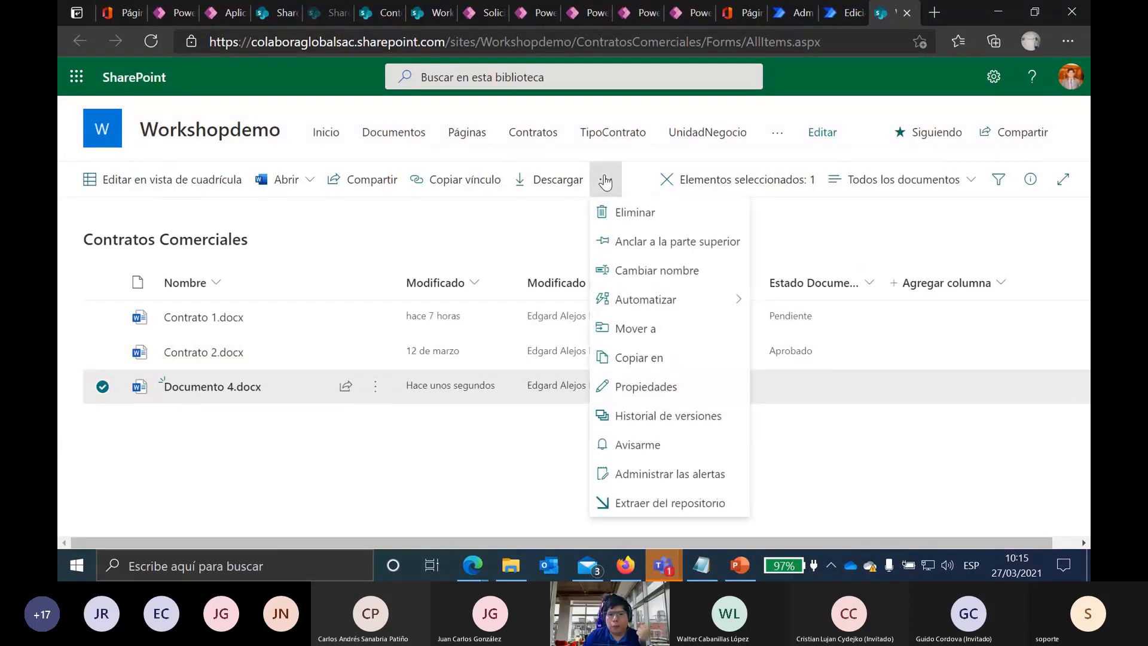
pyautogui.moveTo(687, 304)
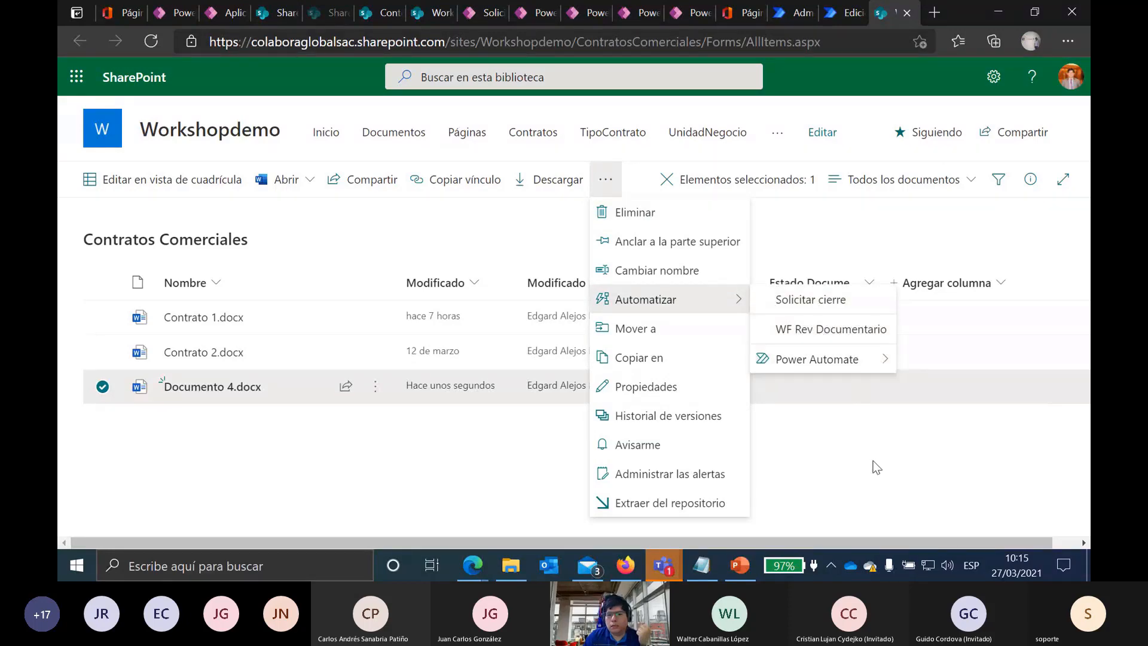
pyautogui.click(818, 472)
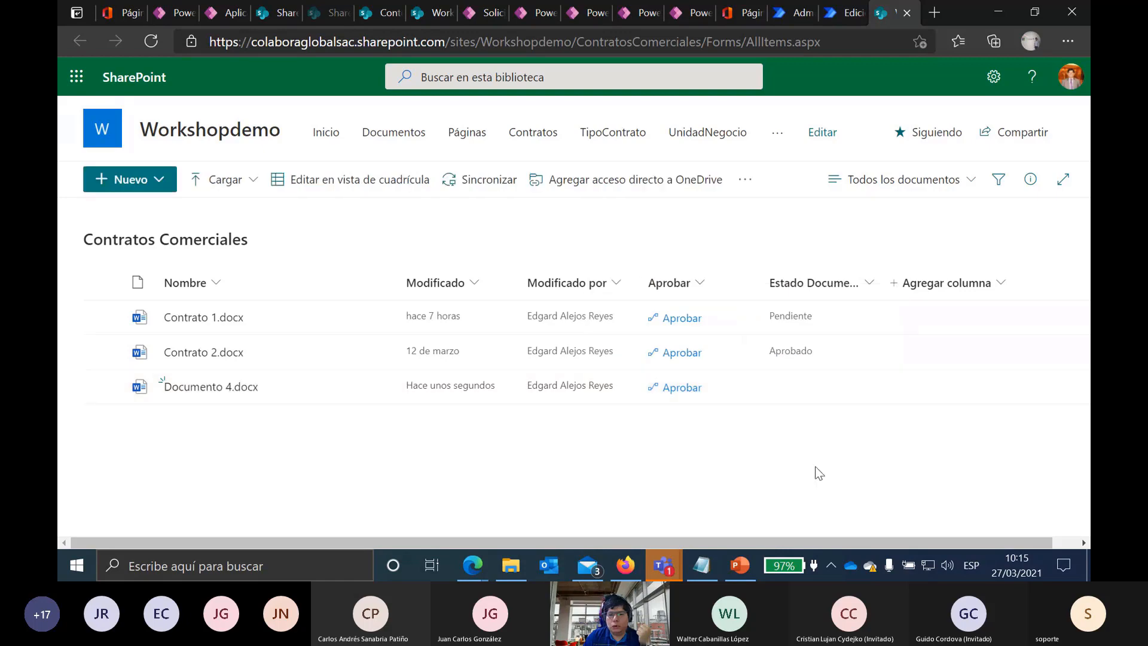
pyautogui.click(104, 388)
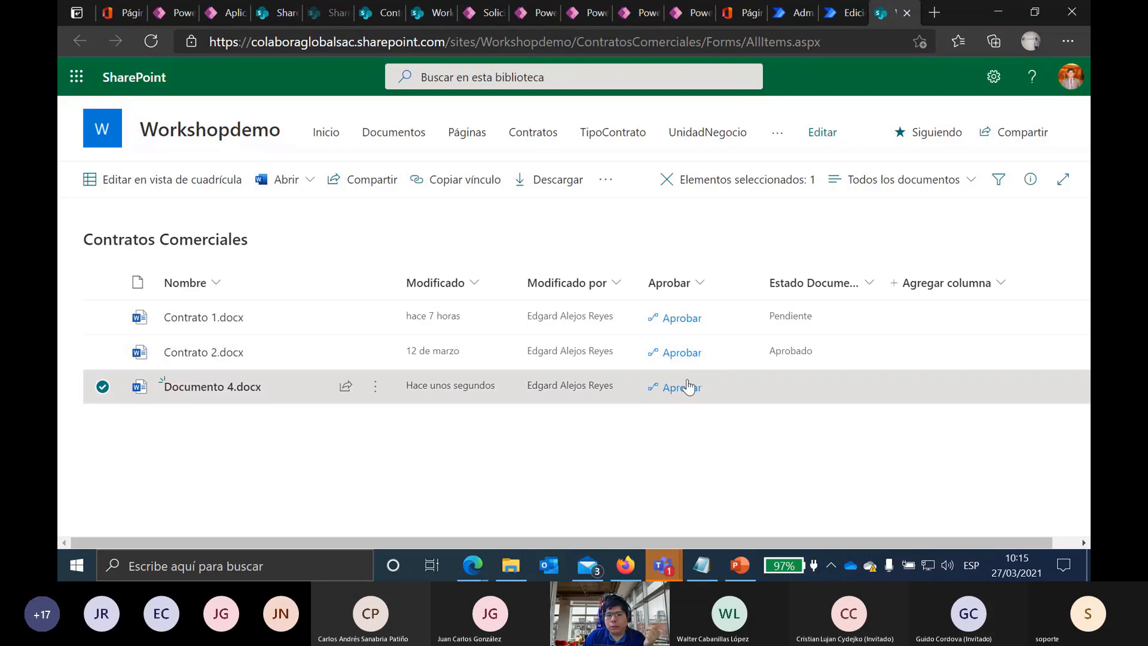
pyautogui.click(696, 285)
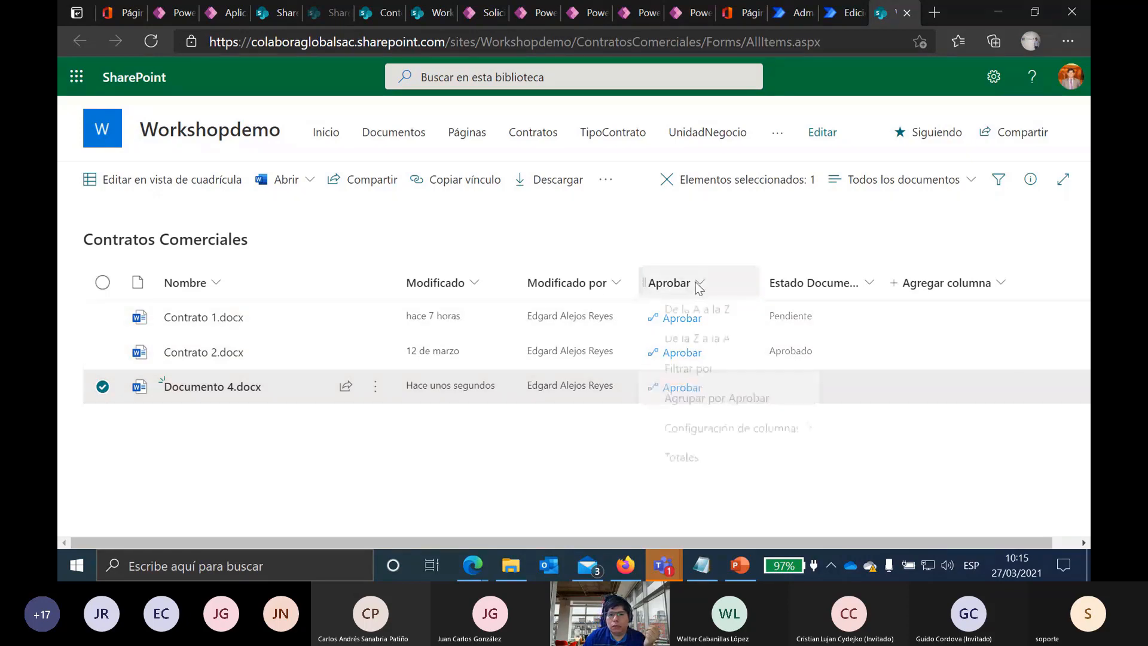
pyautogui.click(186, 366)
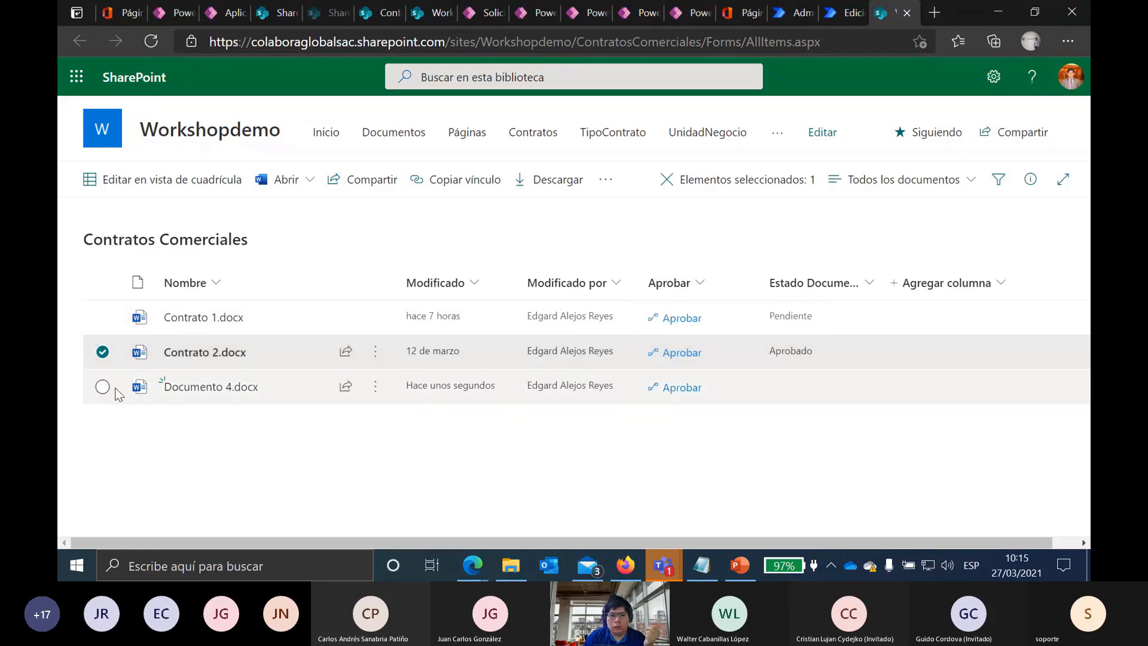
pyautogui.click(110, 361)
pyautogui.click(703, 291)
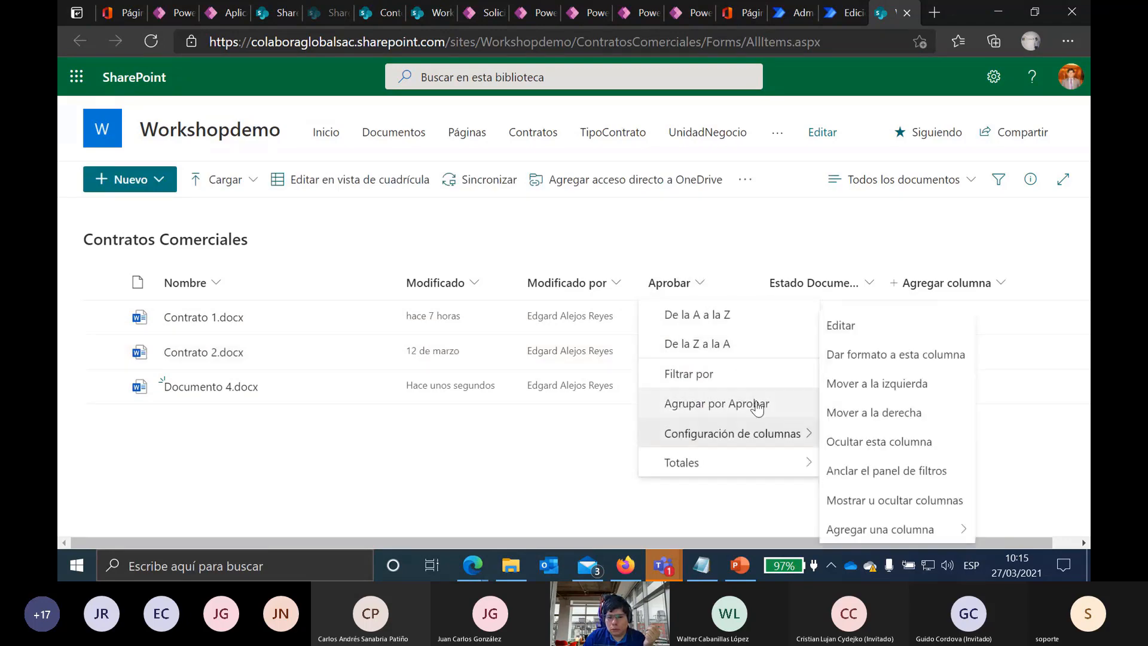
# Step: Open Dar formato a esta columna for Aprobar and select the flow ID in actionParams
pyautogui.moveTo(778, 440)
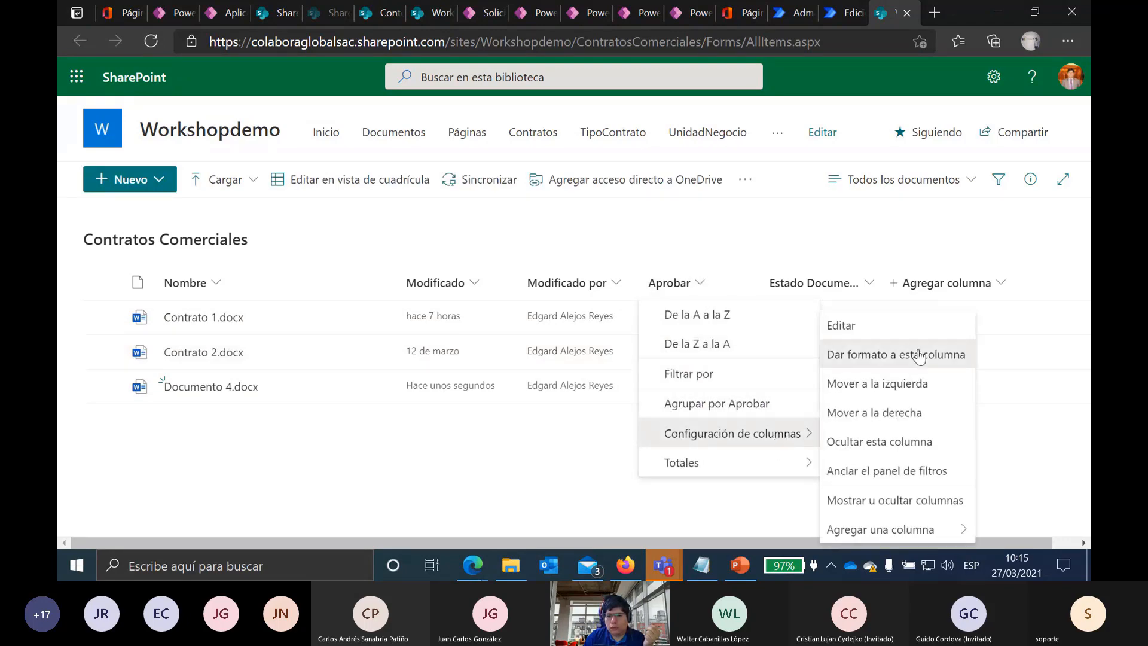
pyautogui.click(896, 354)
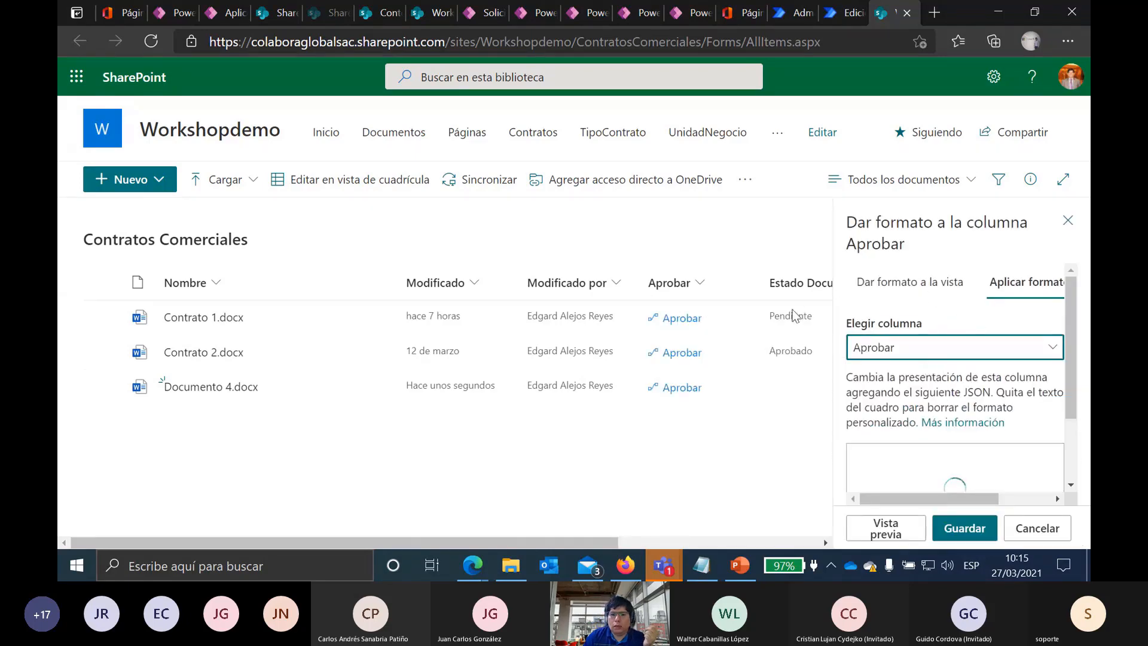
pyautogui.scroll(-2, 936, 388)
pyautogui.scroll(-9, 933, 404)
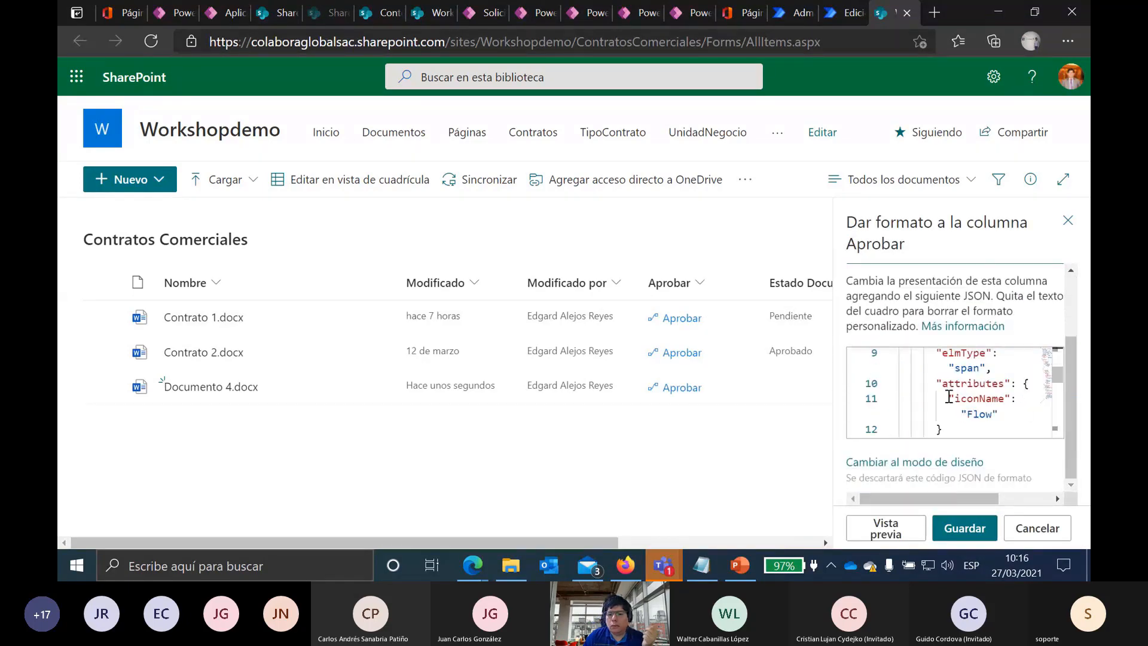
pyautogui.scroll(2, 950, 395)
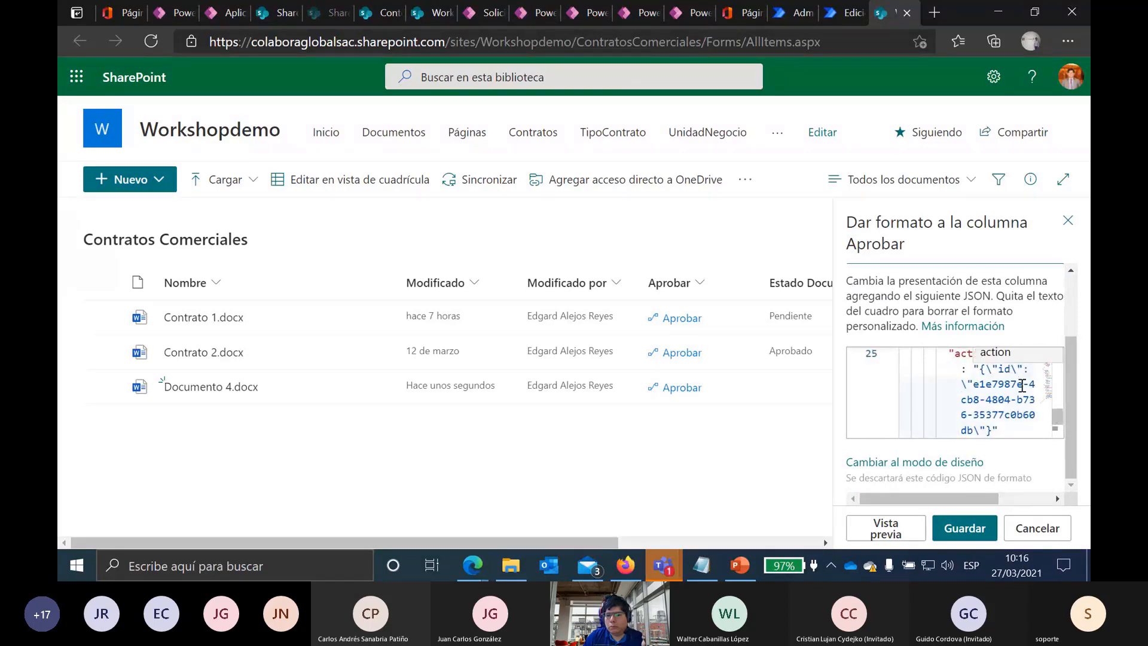
pyautogui.moveTo(977, 390); pyautogui.dragTo(974, 354)
pyautogui.scroll(2, 997, 392)
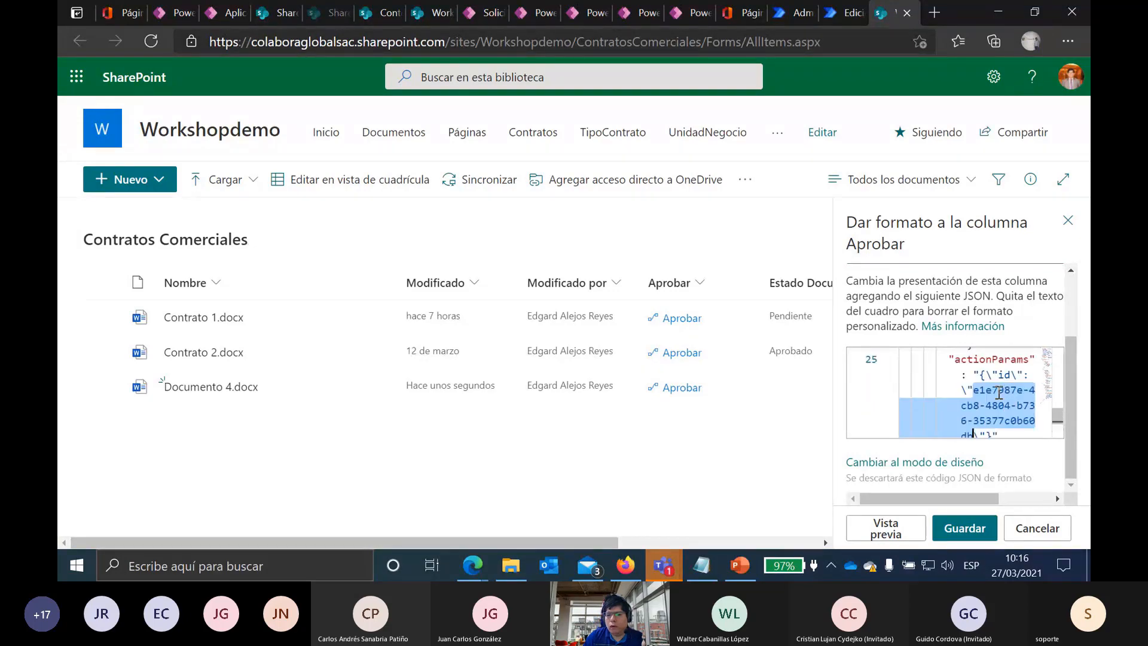
# Step: Compare it with the flow ID at the end of the Power Automate URL, then cancel formatting
pyautogui.click(845, 13)
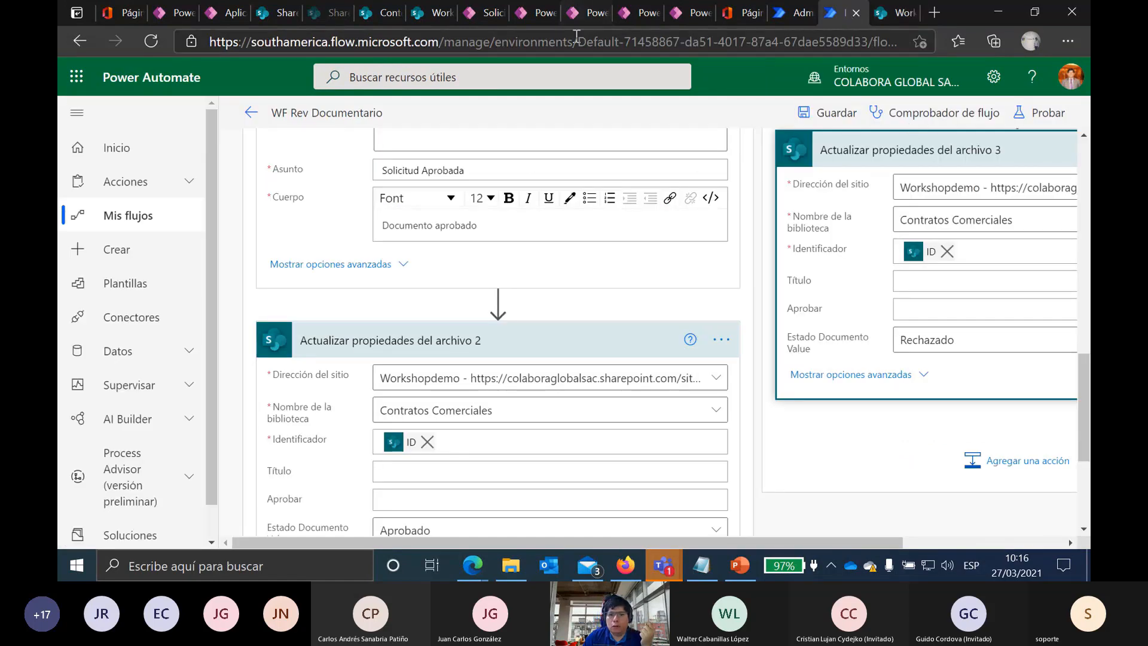
pyautogui.click(465, 51)
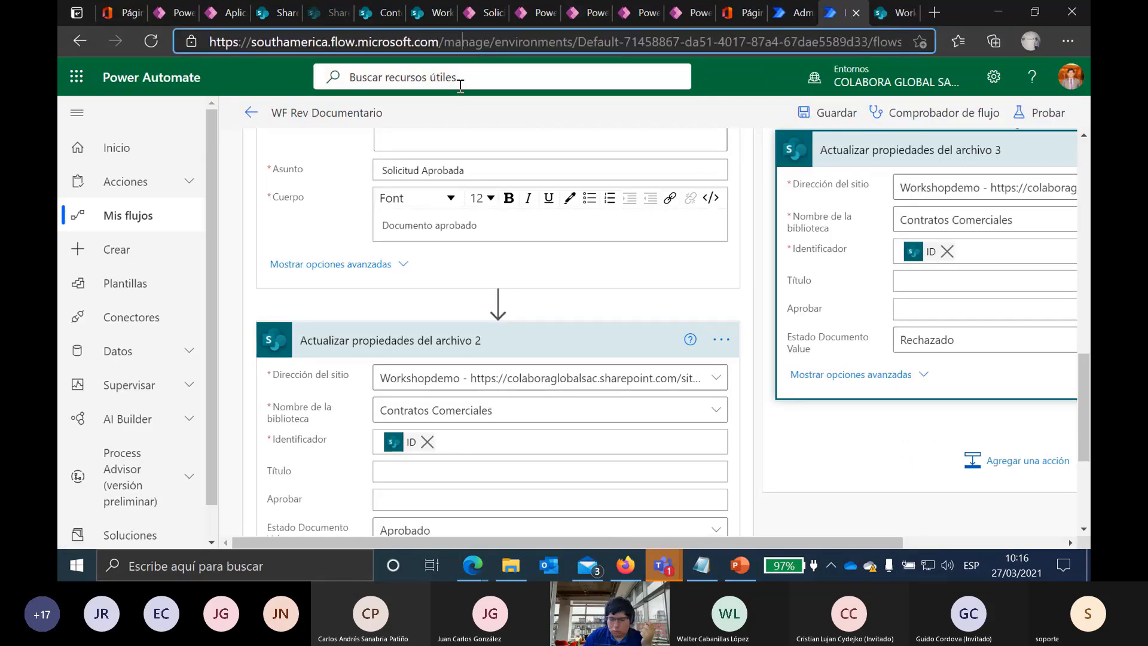
pyautogui.press('End')
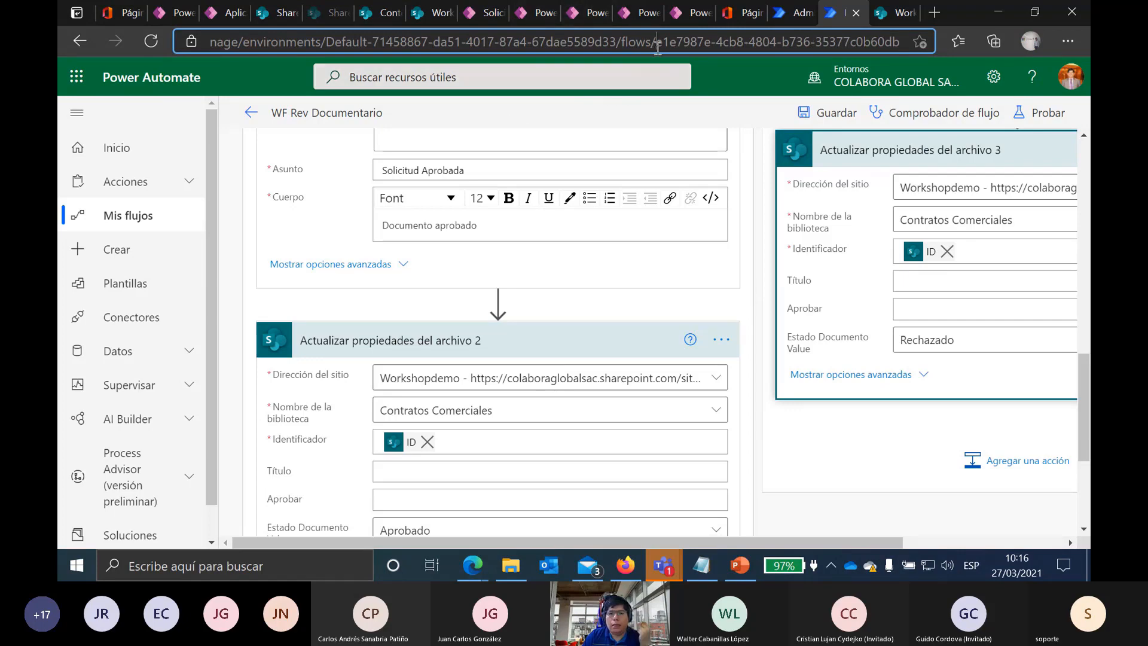
pyautogui.moveTo(657, 46); pyautogui.dragTo(902, 41)
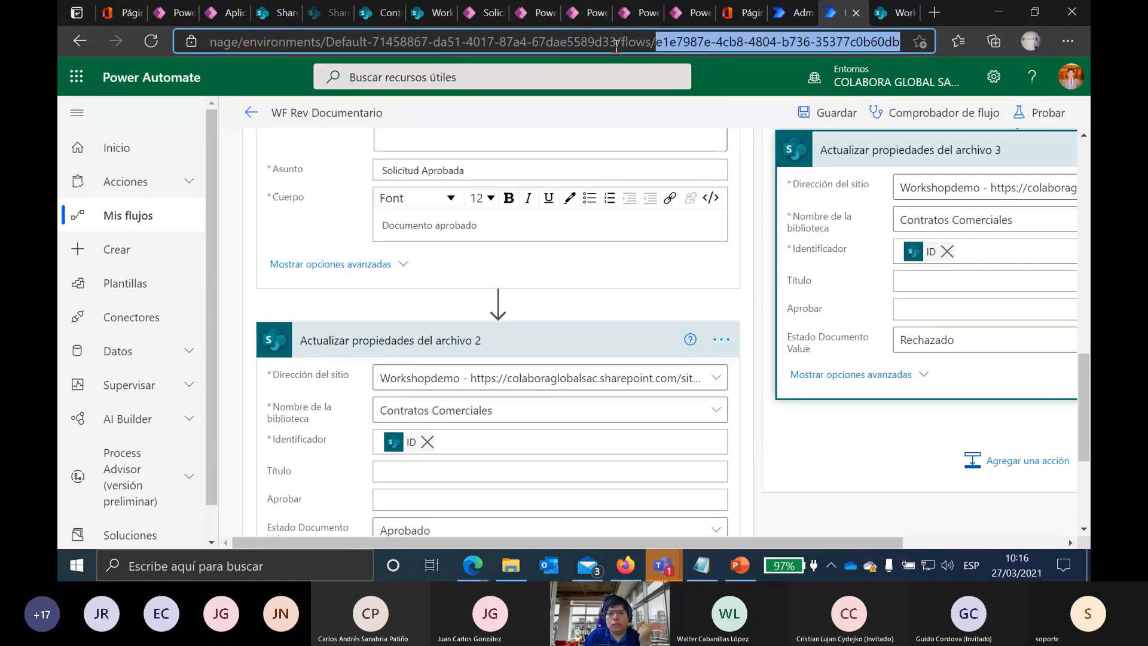
pyautogui.click(884, 12)
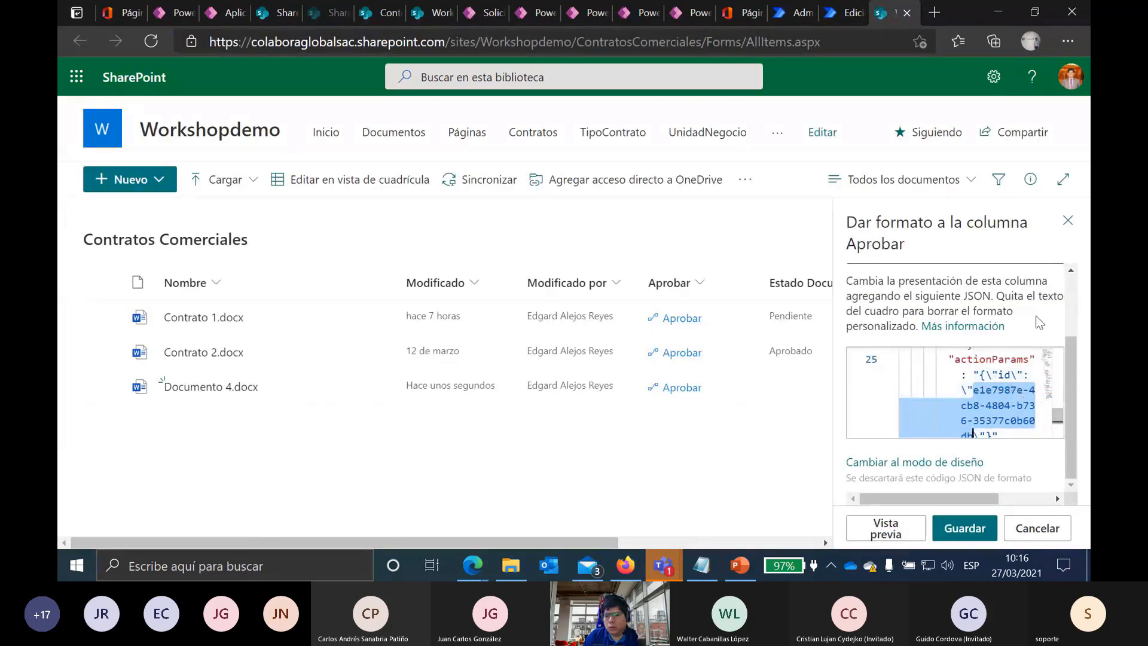
pyautogui.click(844, 12)
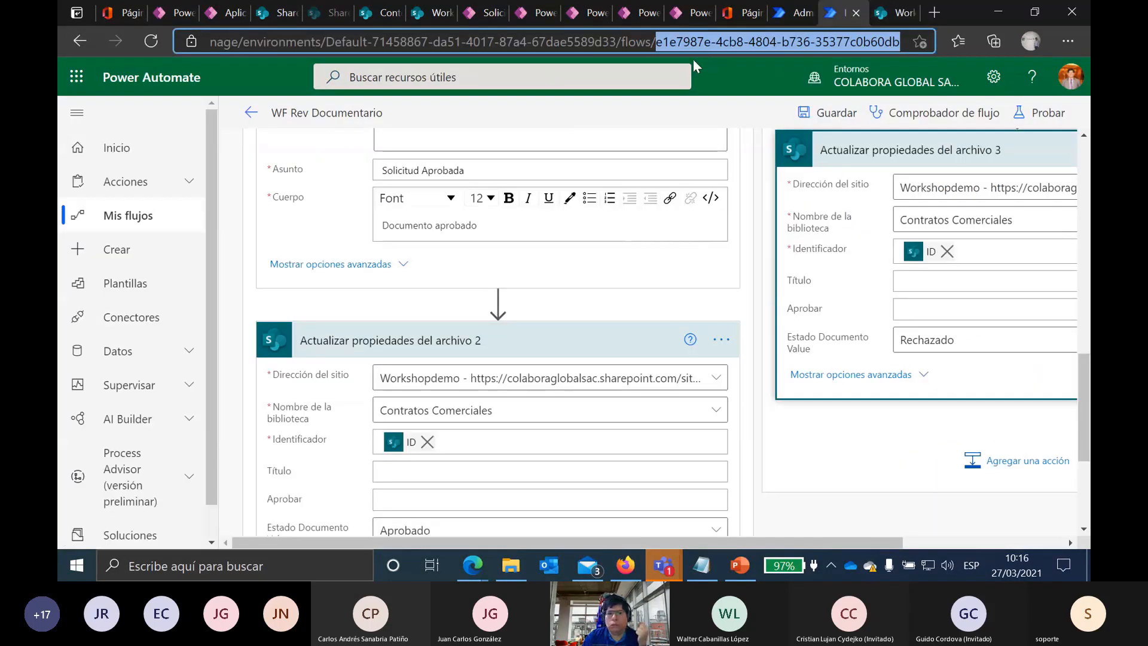
pyautogui.click(889, 12)
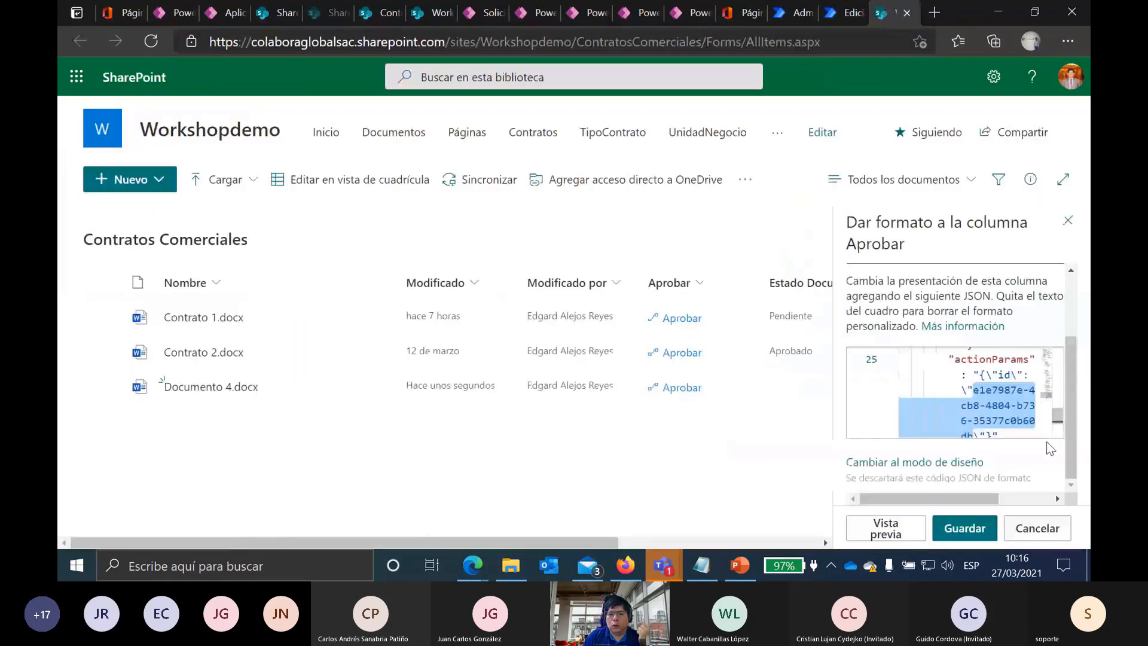
pyautogui.click(1037, 528)
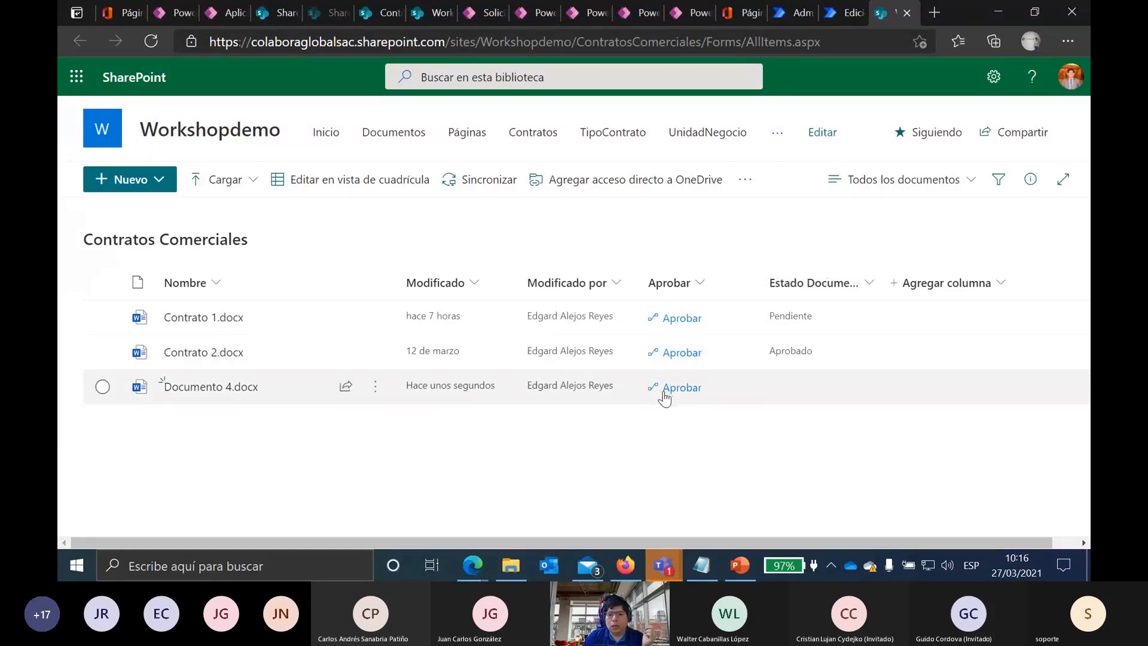
# Step: Run the Aprobar flow on Documento 4.docx with the approver's name chosen in Aprobador
pyautogui.click(682, 388)
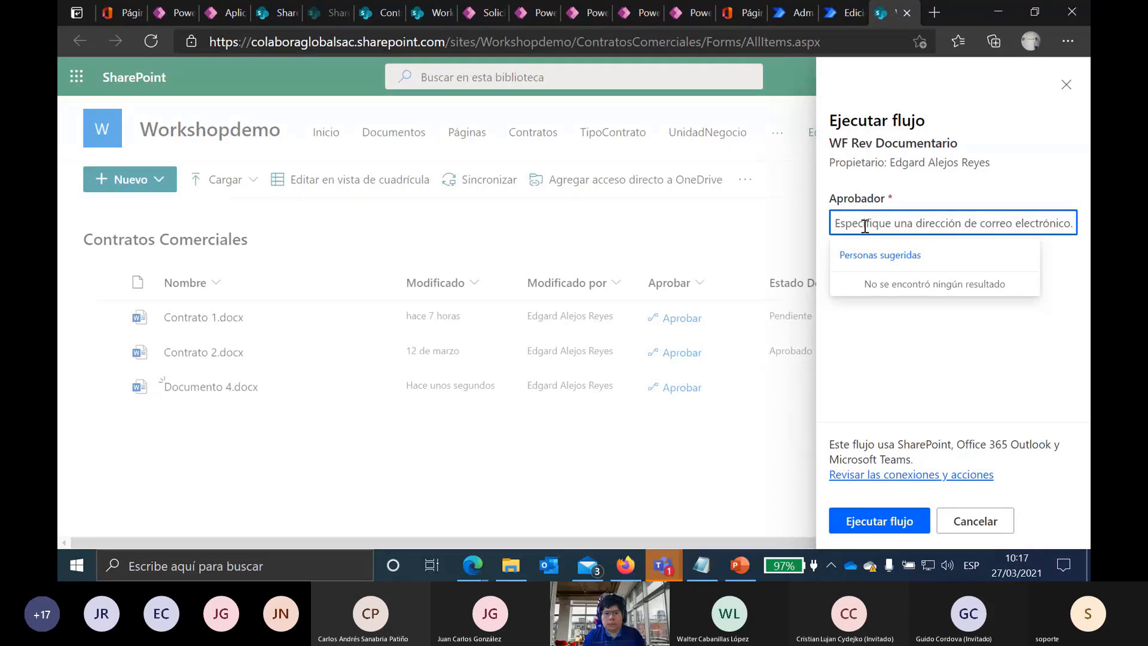
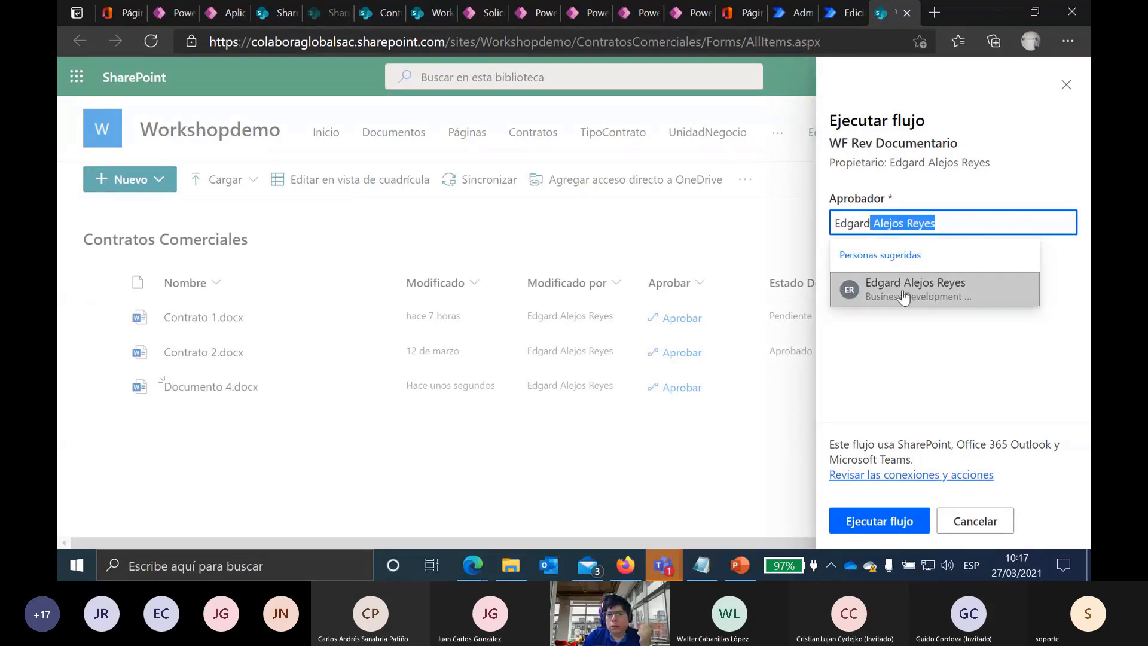
pyautogui.click(905, 294)
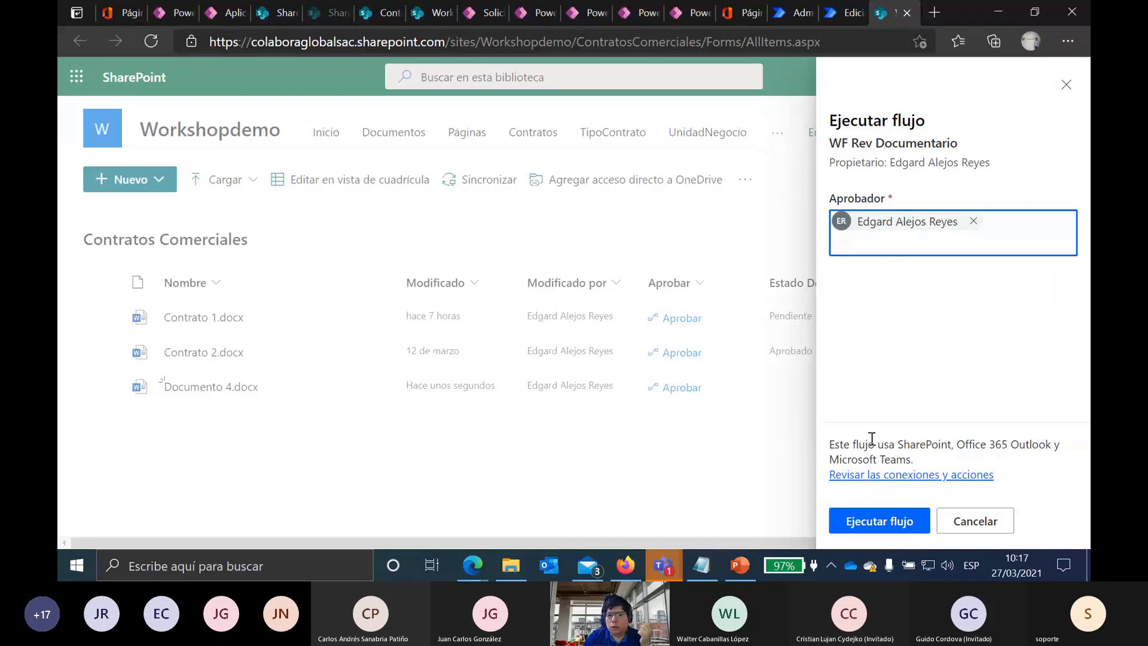
pyautogui.click(886, 522)
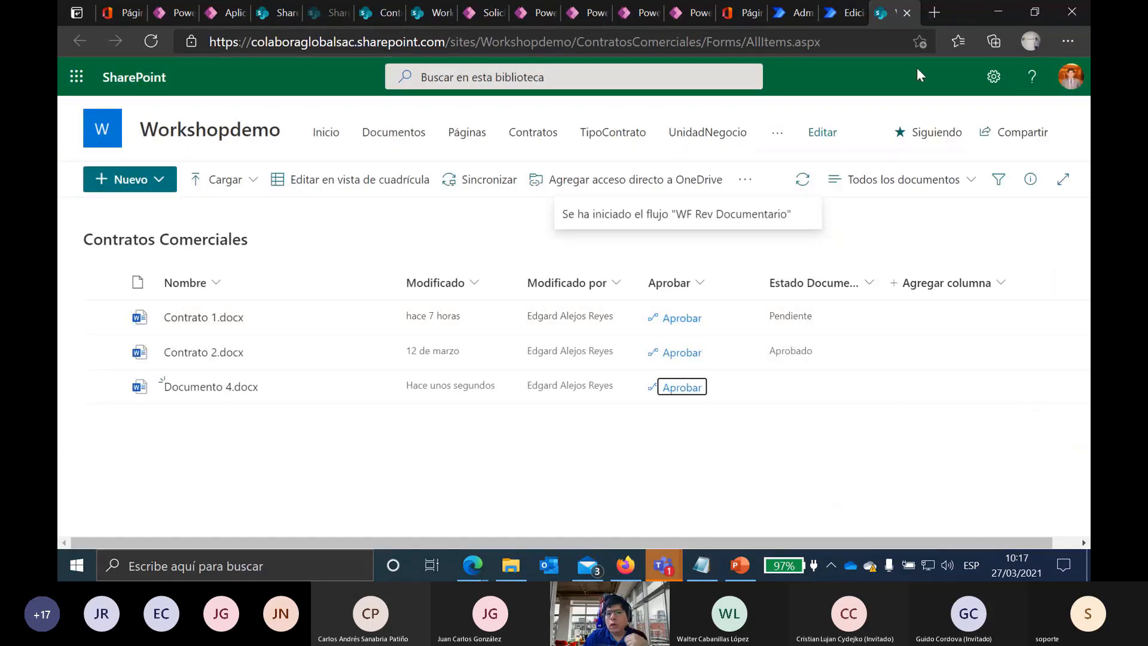
pyautogui.click(826, 10)
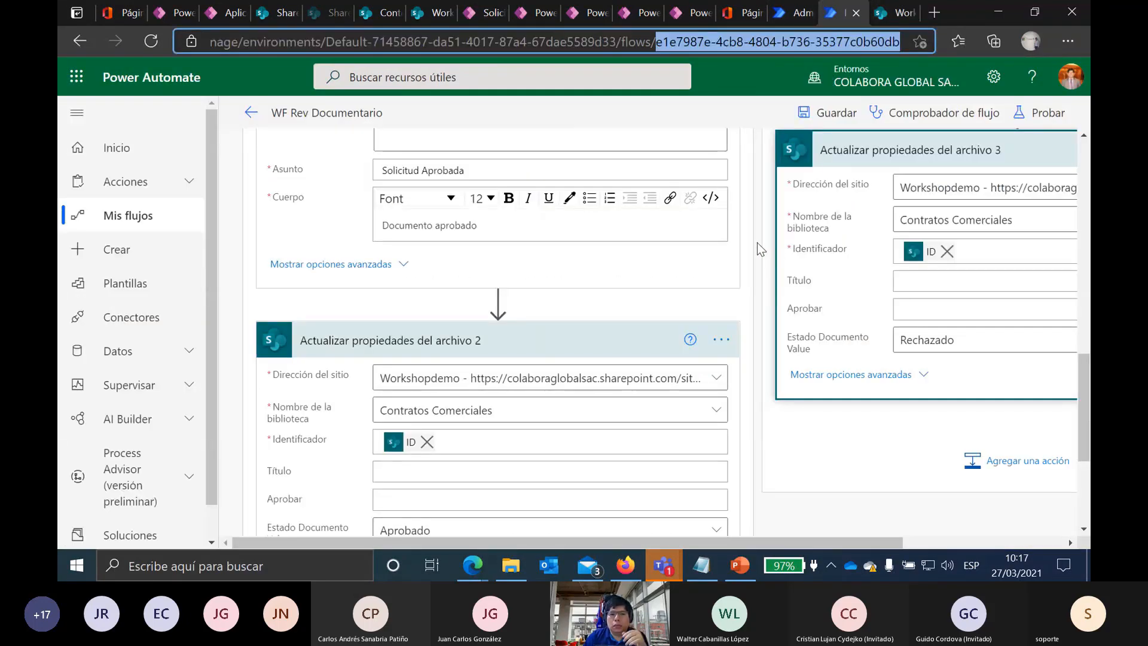
# Step: Scroll up through the WF Rev Documentario steps, then return to the Contratos Comerciales library
pyautogui.scroll(3, 778, 230)
pyautogui.scroll(6, 782, 225)
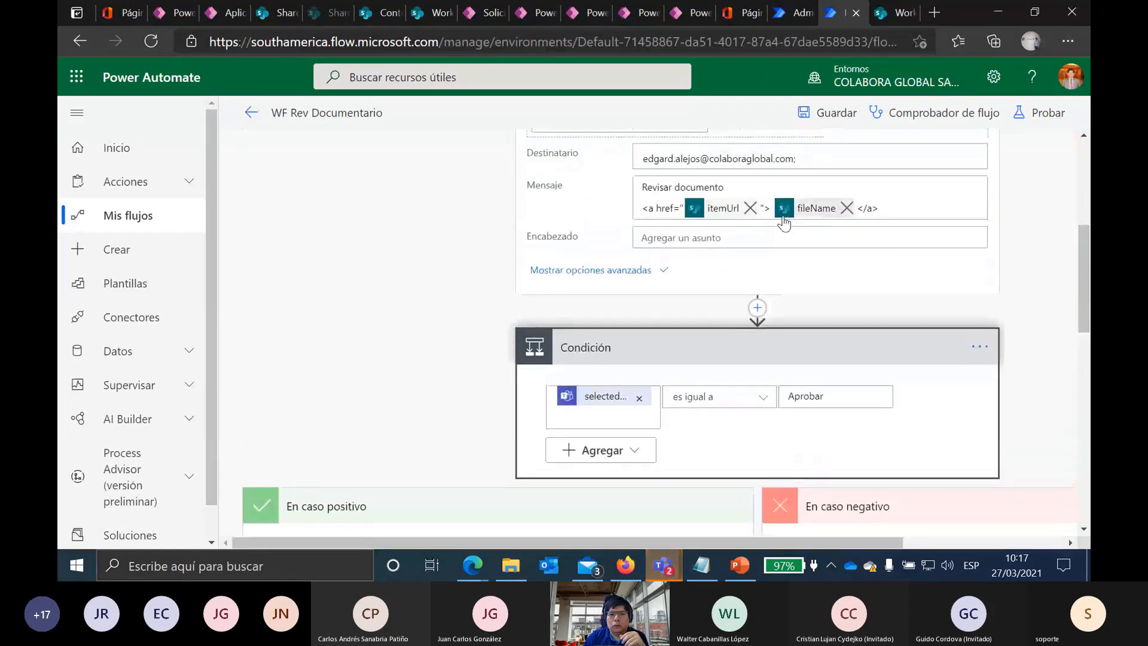
pyautogui.scroll(3, 931, 199)
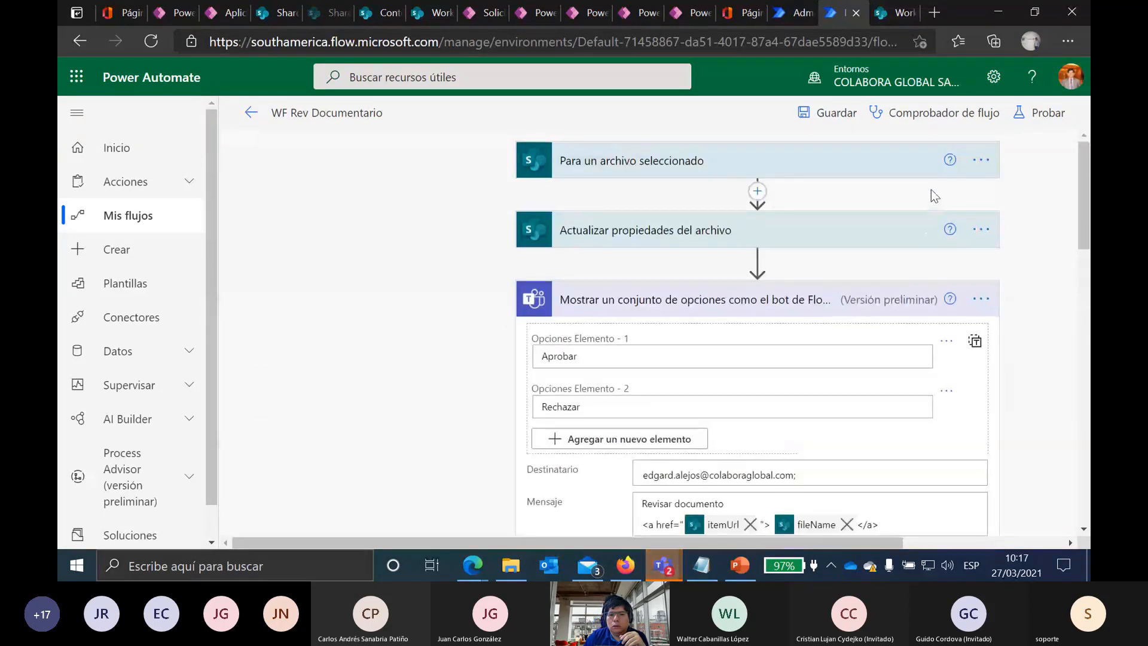
pyautogui.click(899, 9)
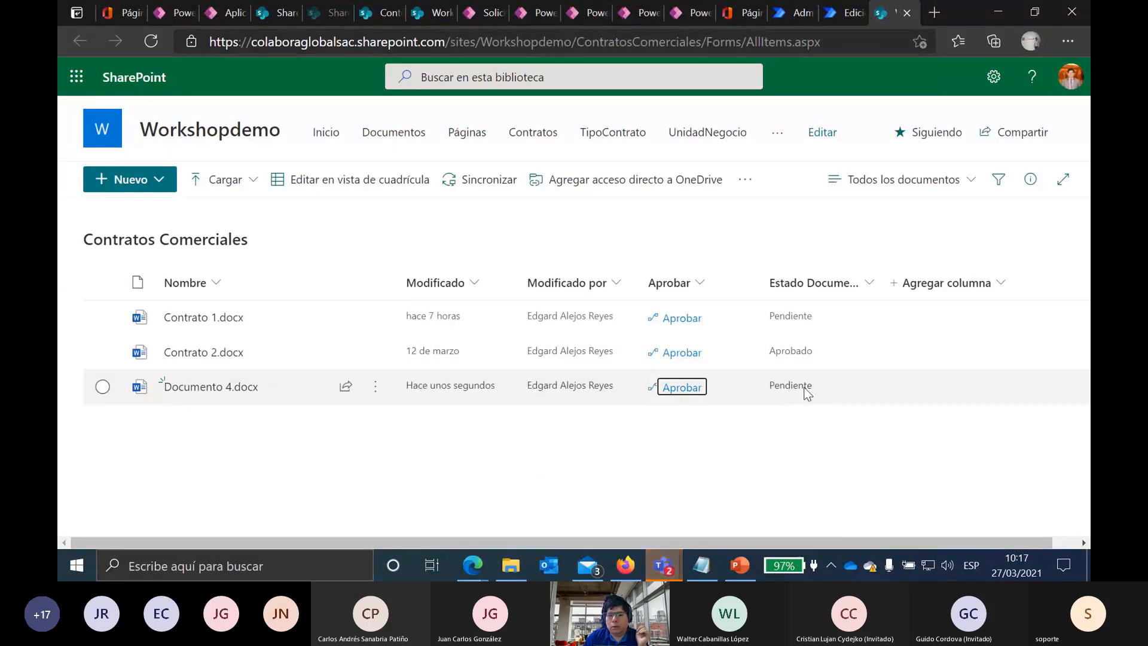
# Step: Approve Documento 4.docx on the Flow chat card with the comment 'Documento Aprobado' and send it
pyautogui.moveTo(673, 562)
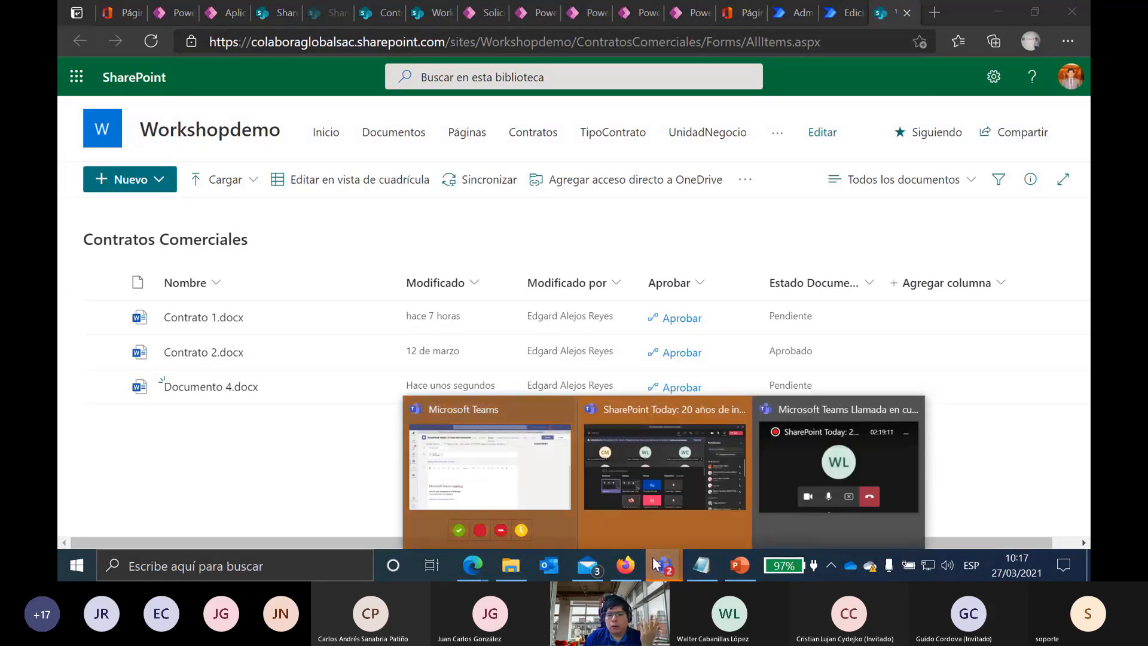
pyautogui.moveTo(629, 540)
pyautogui.click(489, 467)
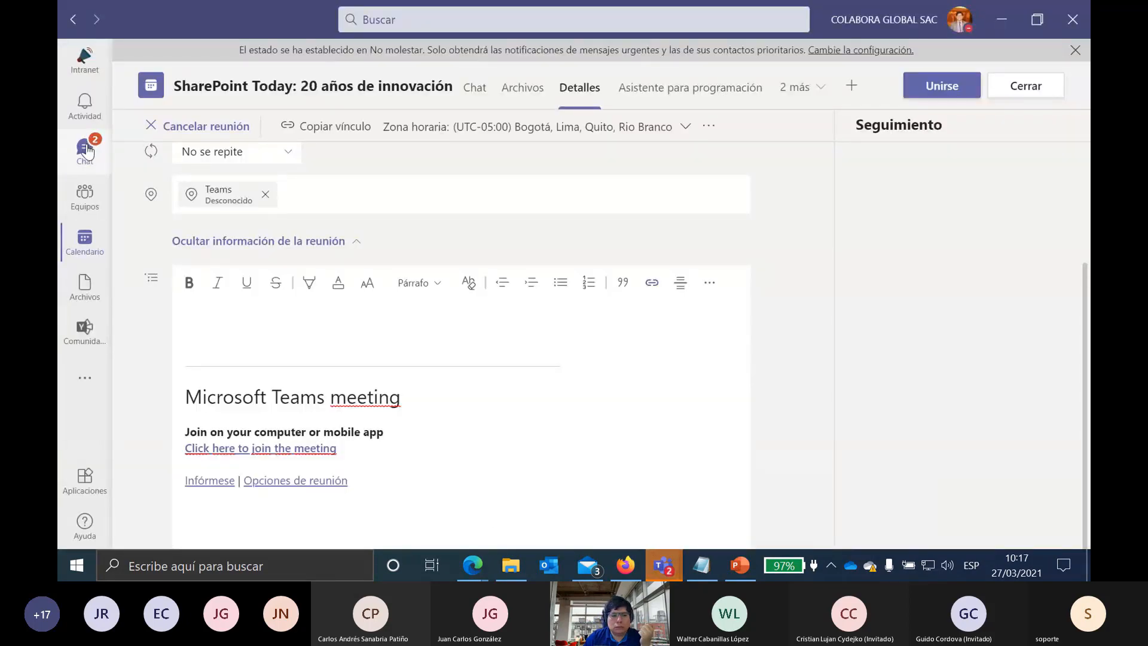
pyautogui.click(86, 151)
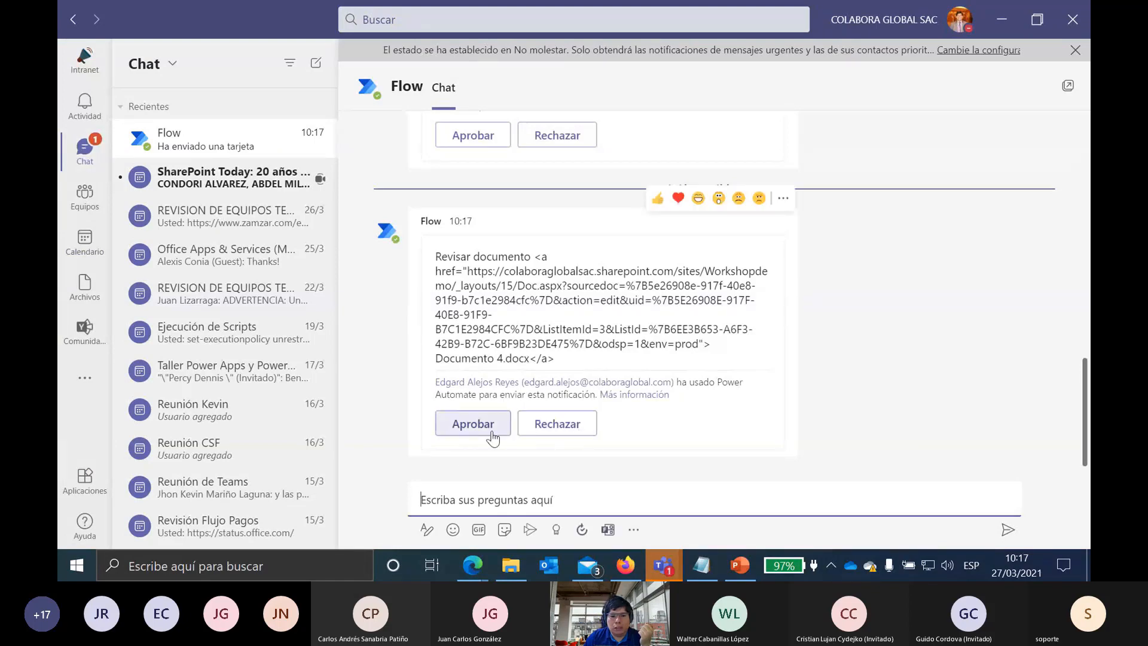
pyautogui.click(473, 424)
pyautogui.click(508, 351)
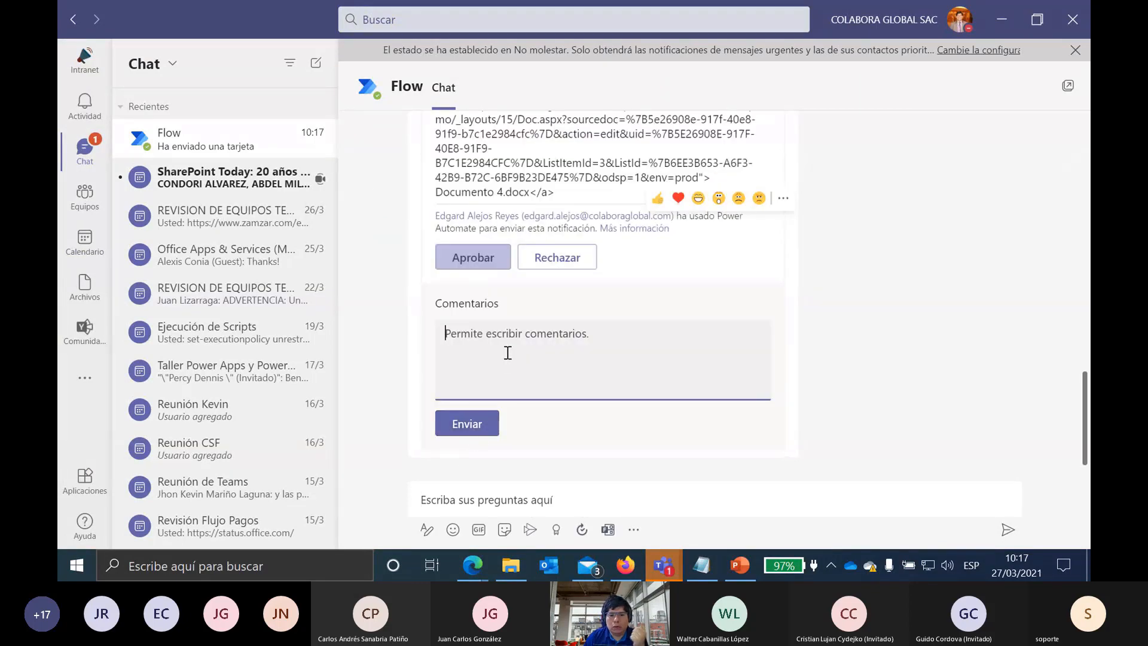
pyautogui.write('Documento Aprobado')
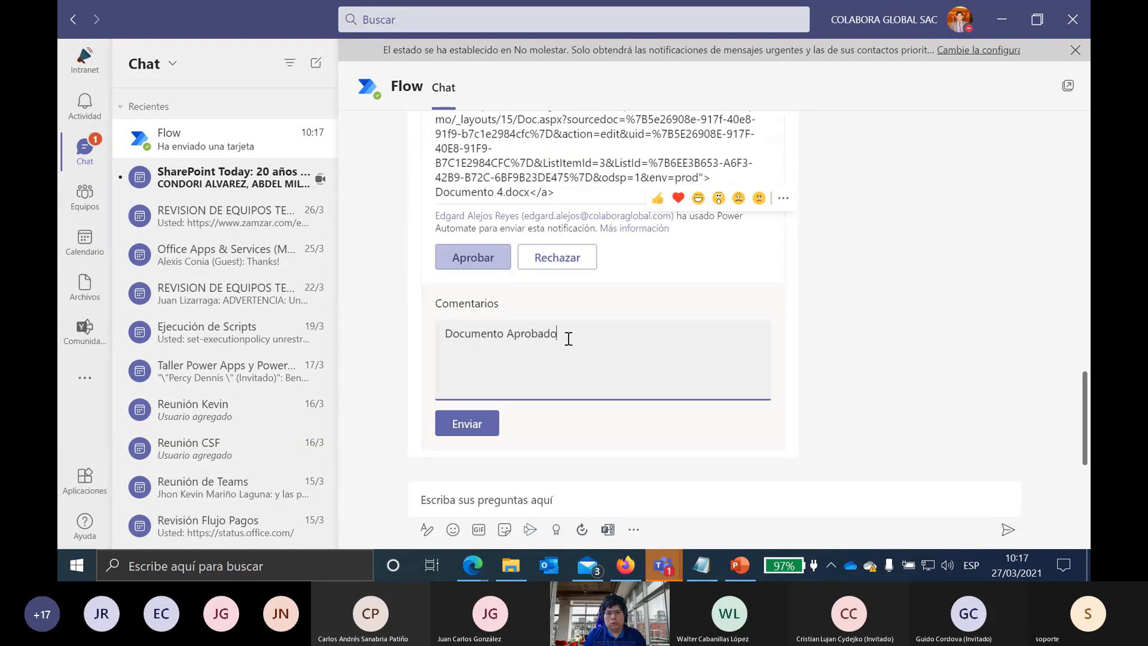
pyautogui.scroll(1, 569, 338)
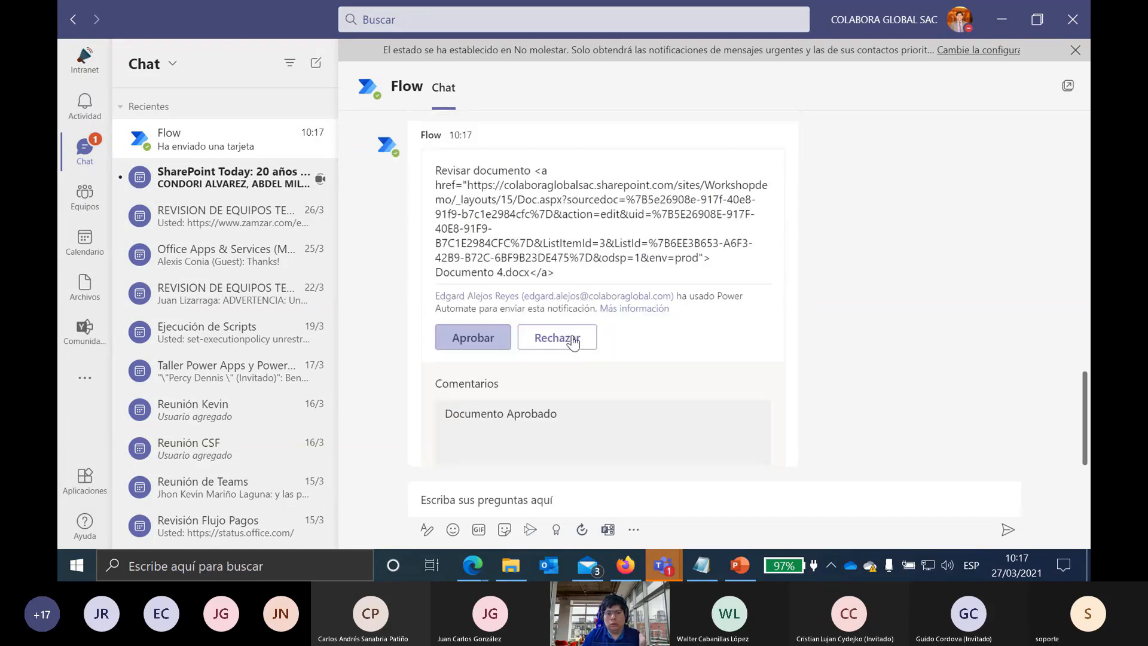
pyautogui.scroll(-1, 500, 466)
pyautogui.click(468, 425)
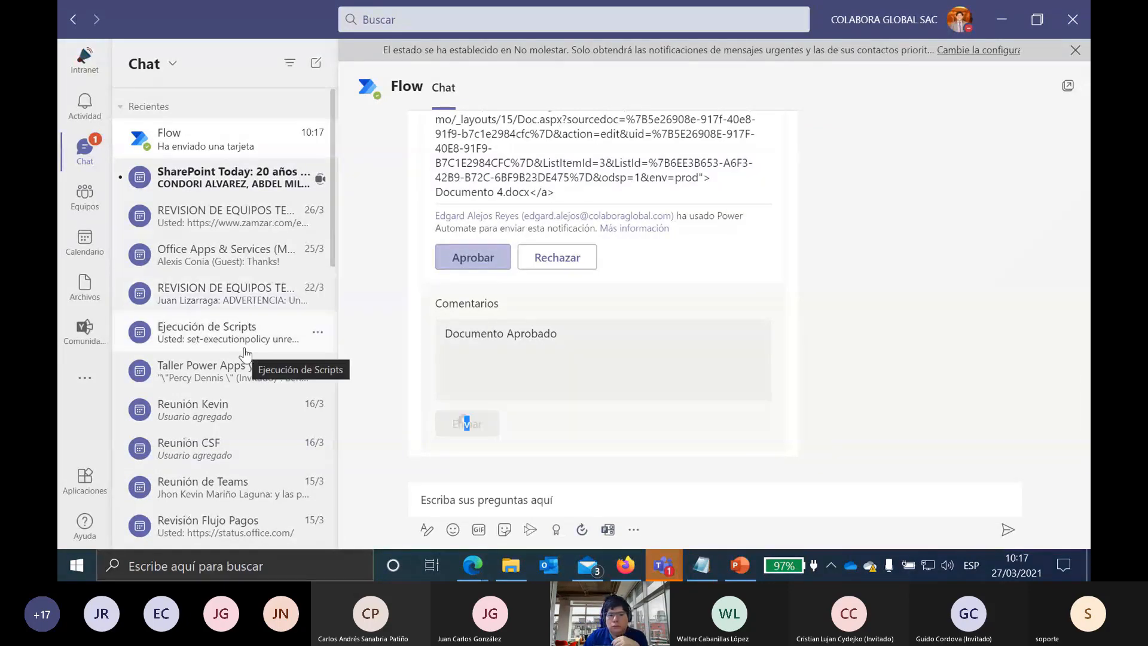
pyautogui.click(242, 223)
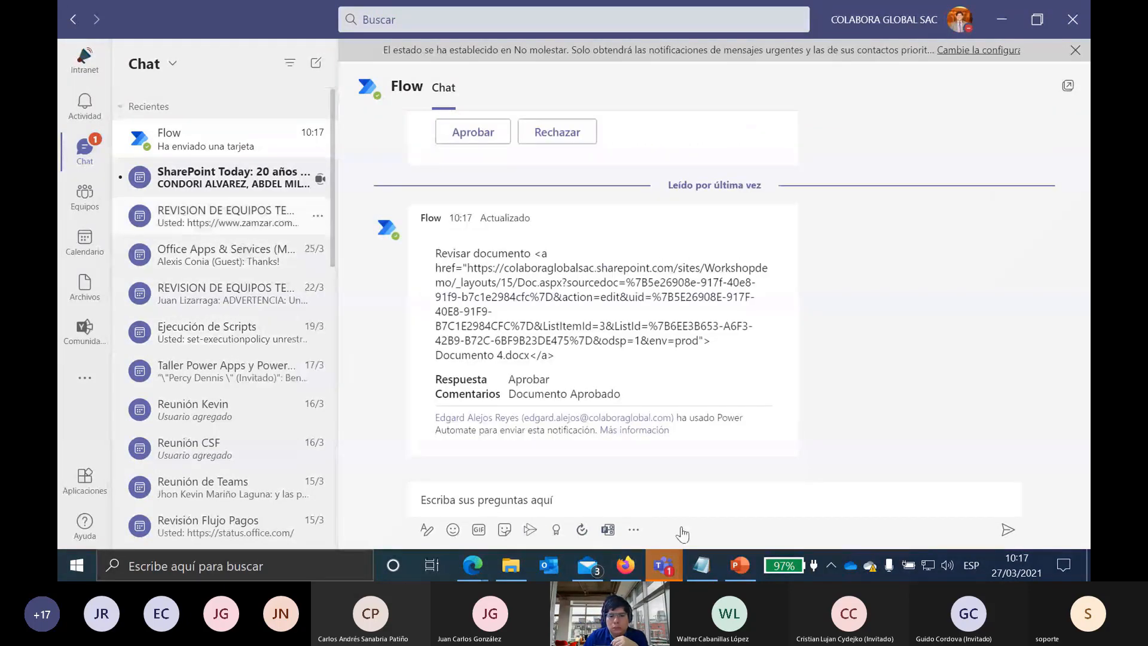
pyautogui.click(664, 566)
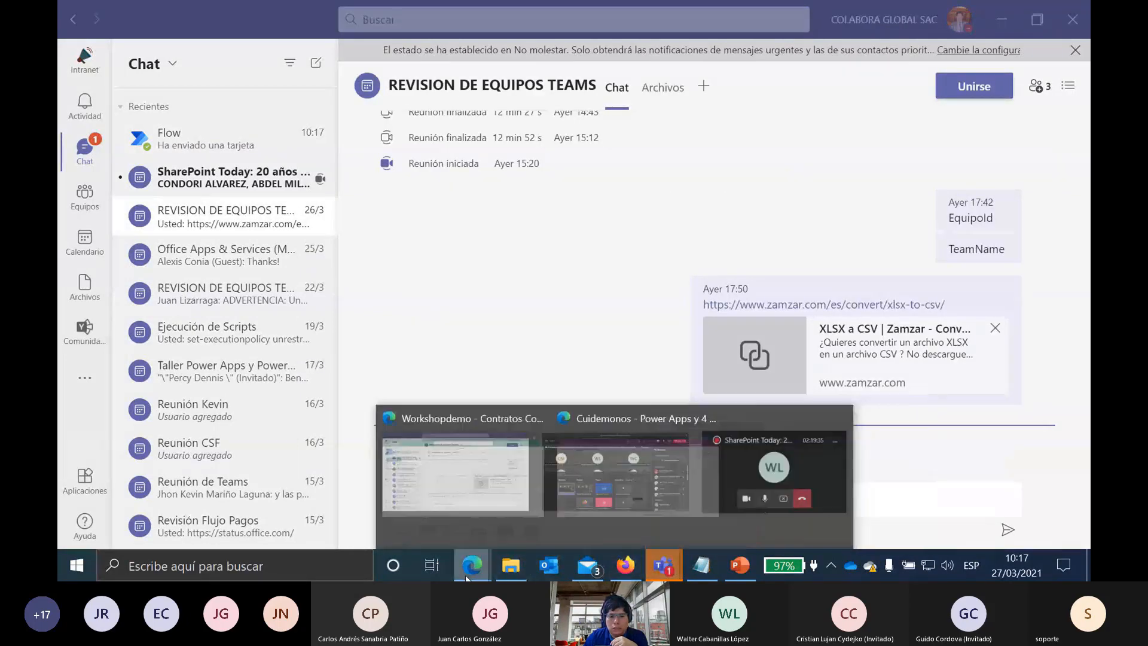
# Step: Show Documento 4.docx marked Aprobado in SharePoint, then return to the WF Rev Documentario flow editor
pyautogui.click(371, 479)
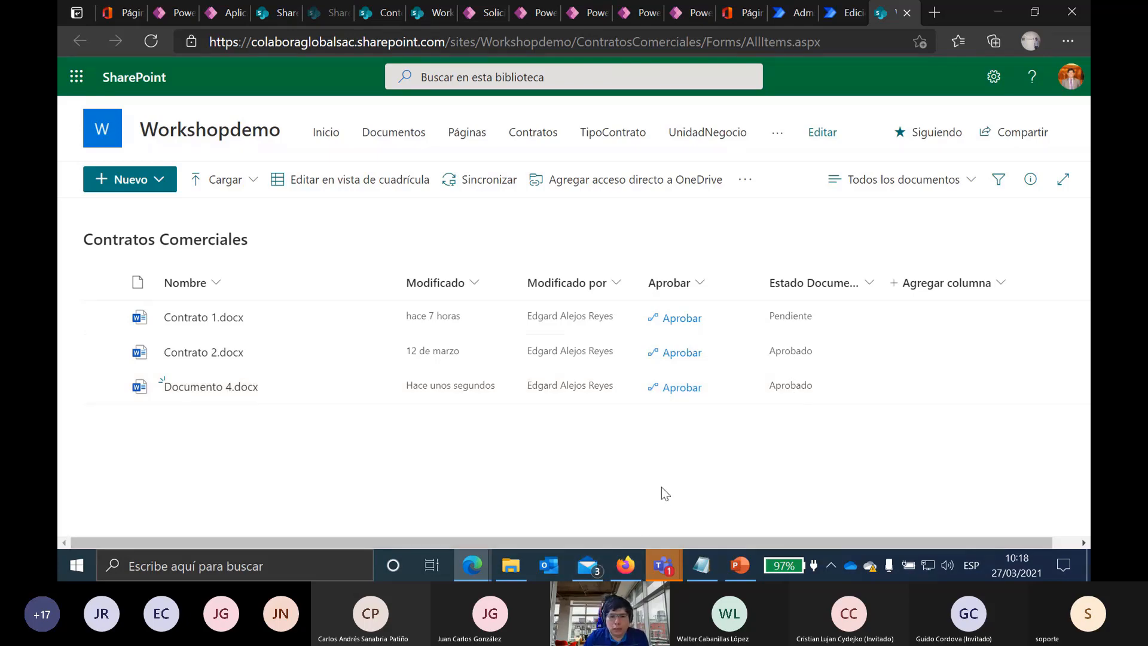
pyautogui.click(795, 9)
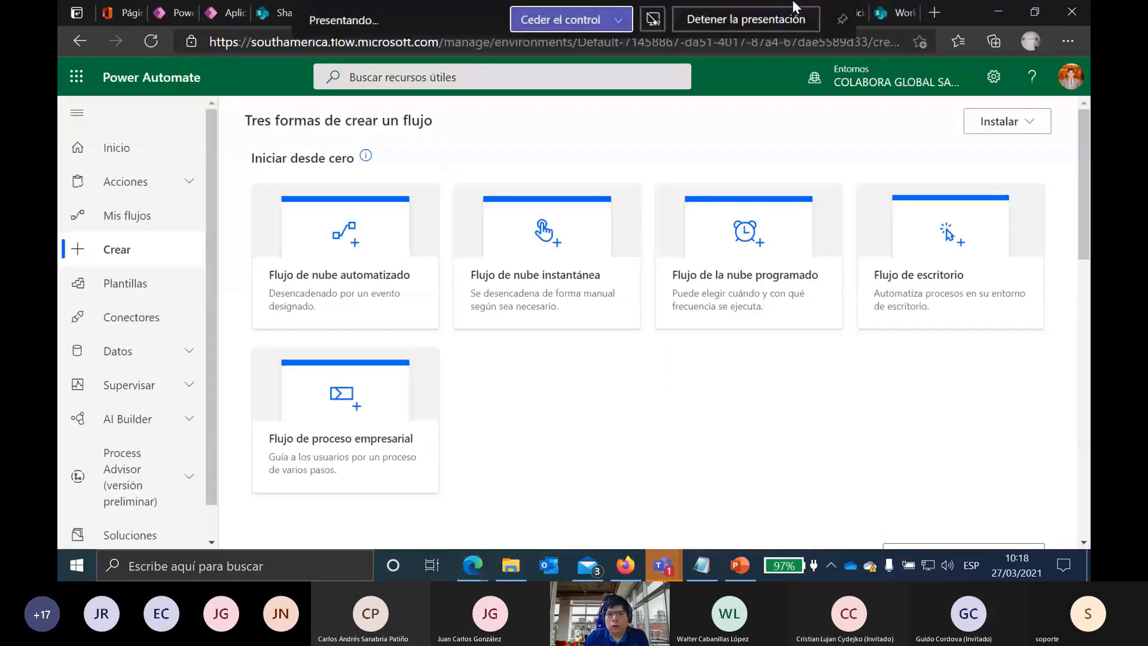
pyautogui.doubleClick(961, 9)
pyautogui.click(845, 54)
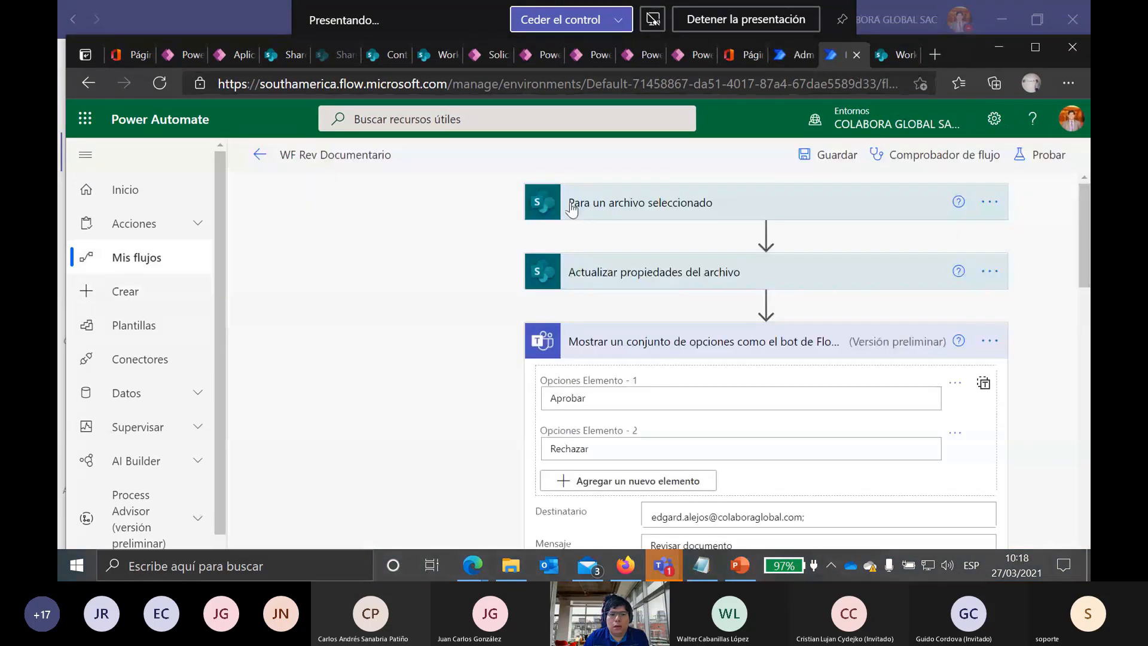
pyautogui.scroll(-10, 500, 335)
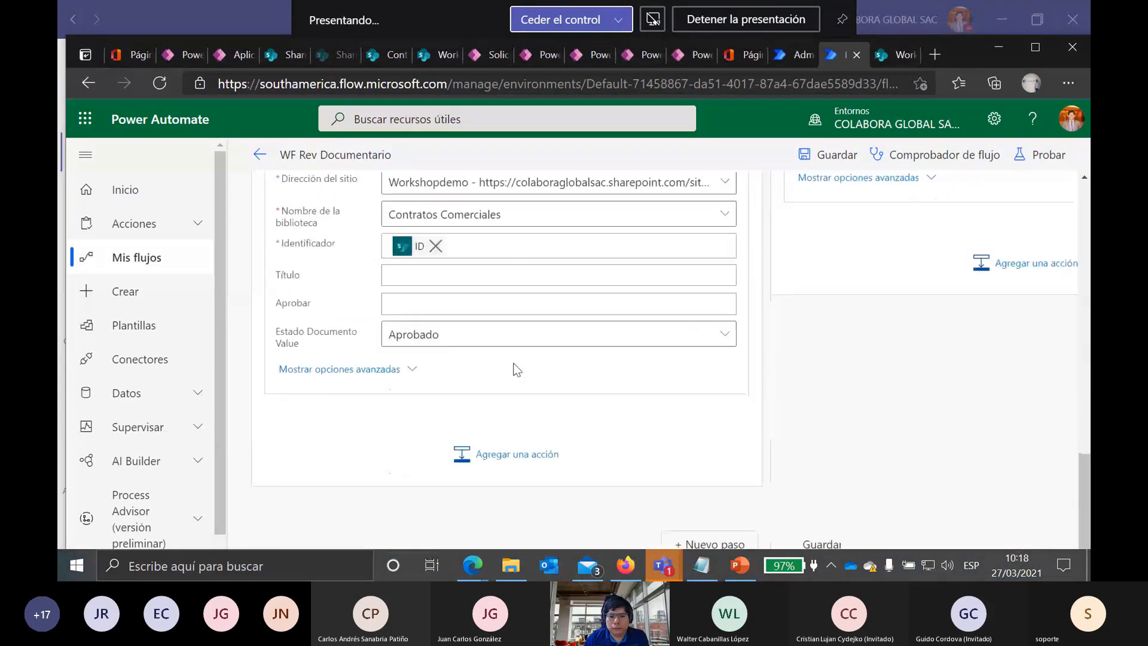
pyautogui.scroll(8, 845, 263)
pyautogui.scroll(8, 845, 263)
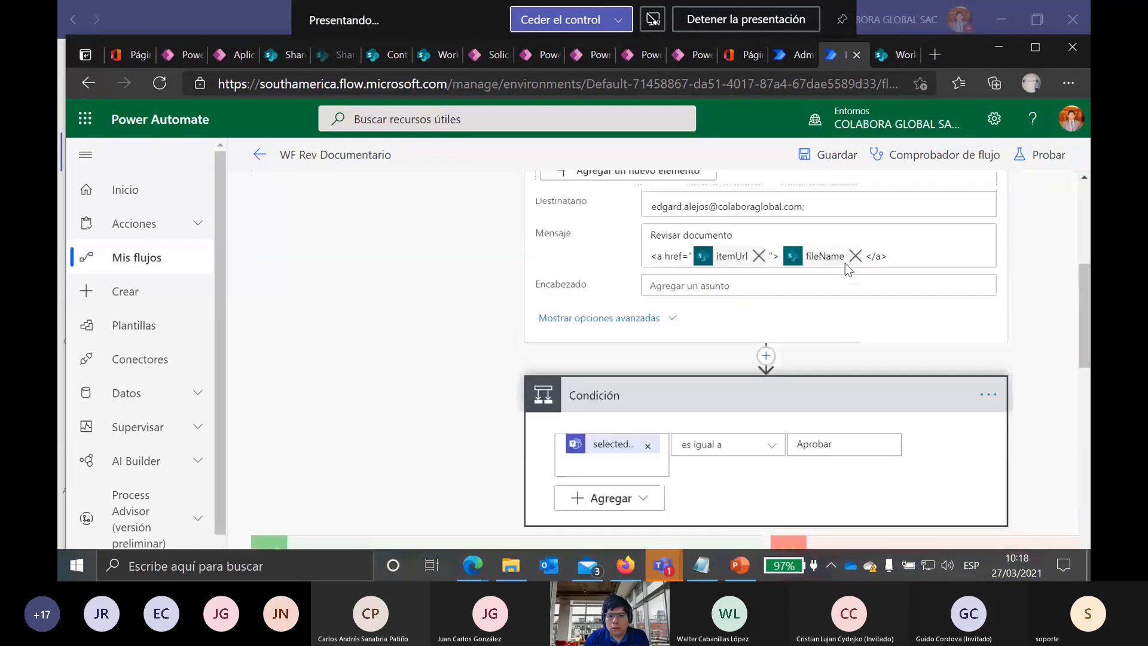
# Step: Add an Aprobaciones 'Iniciar y esperar una aprobación' action after Actualizar propiedades del archivo
pyautogui.click(767, 223)
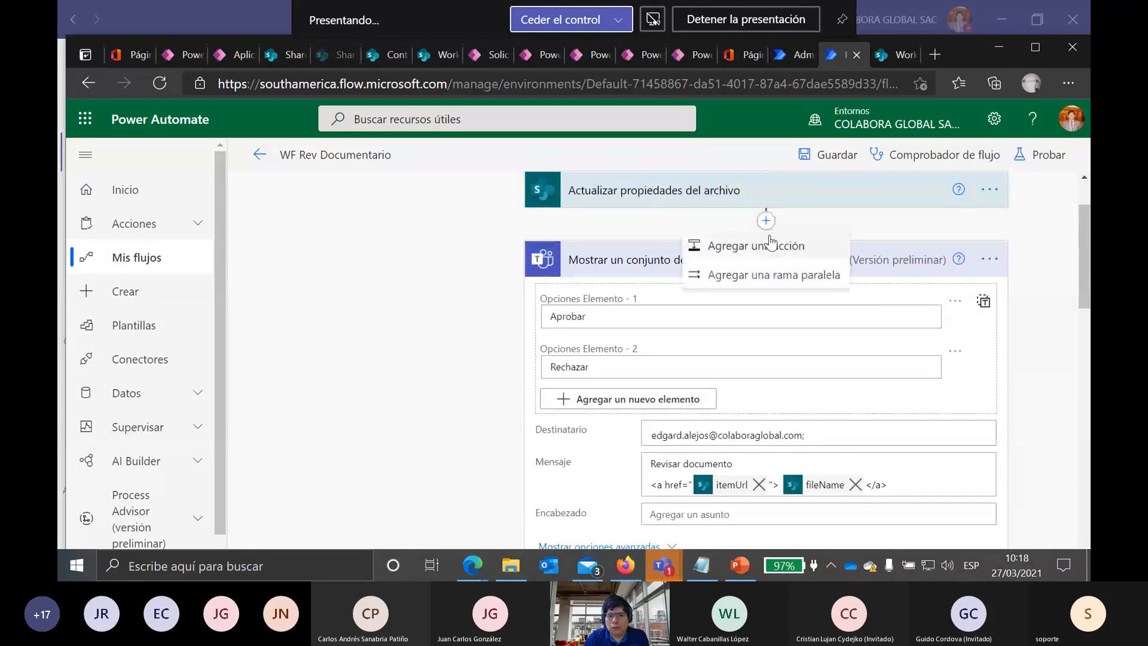
pyautogui.click(769, 242)
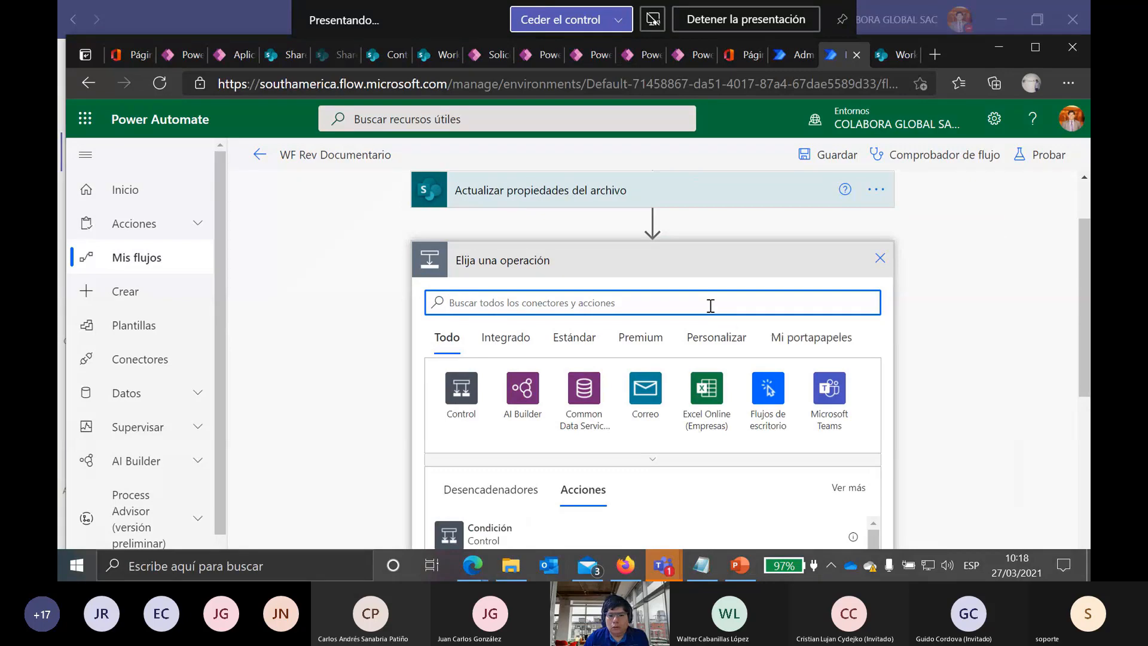
pyautogui.write('apro')
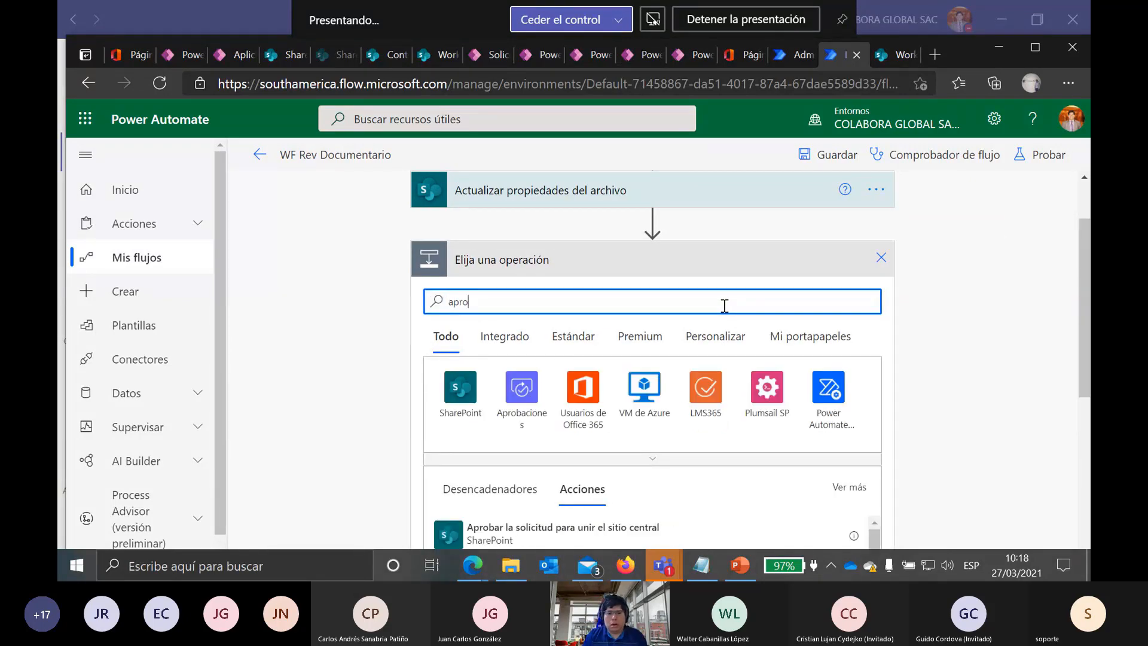
pyautogui.click(521, 391)
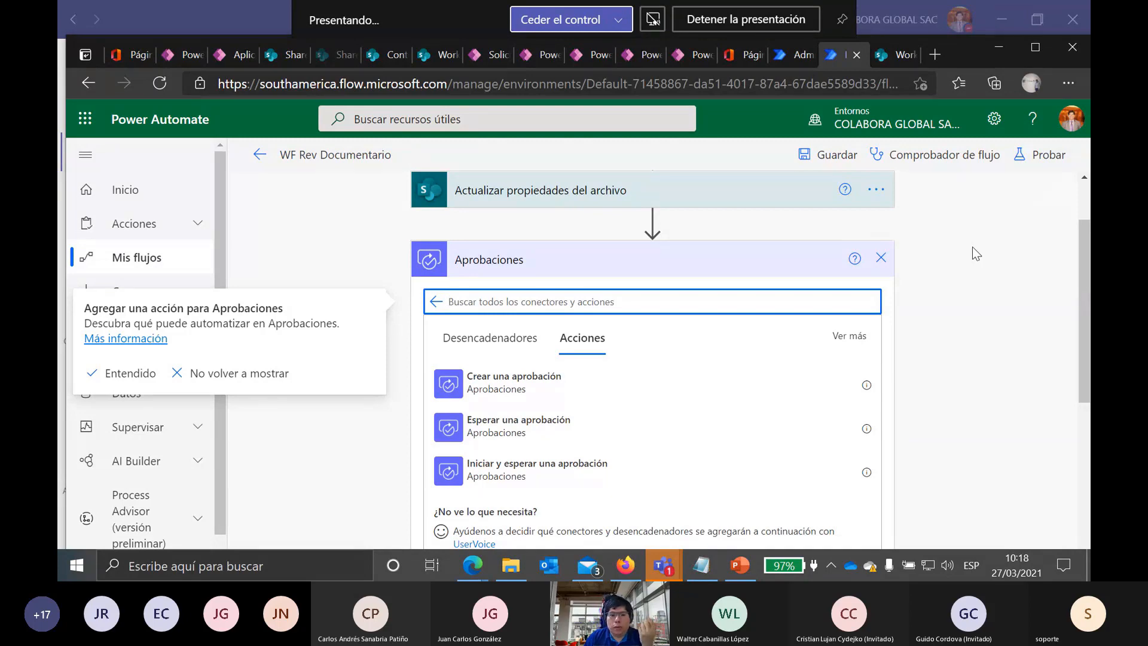
pyautogui.scroll(-1, 973, 247)
pyautogui.scroll(2, 973, 246)
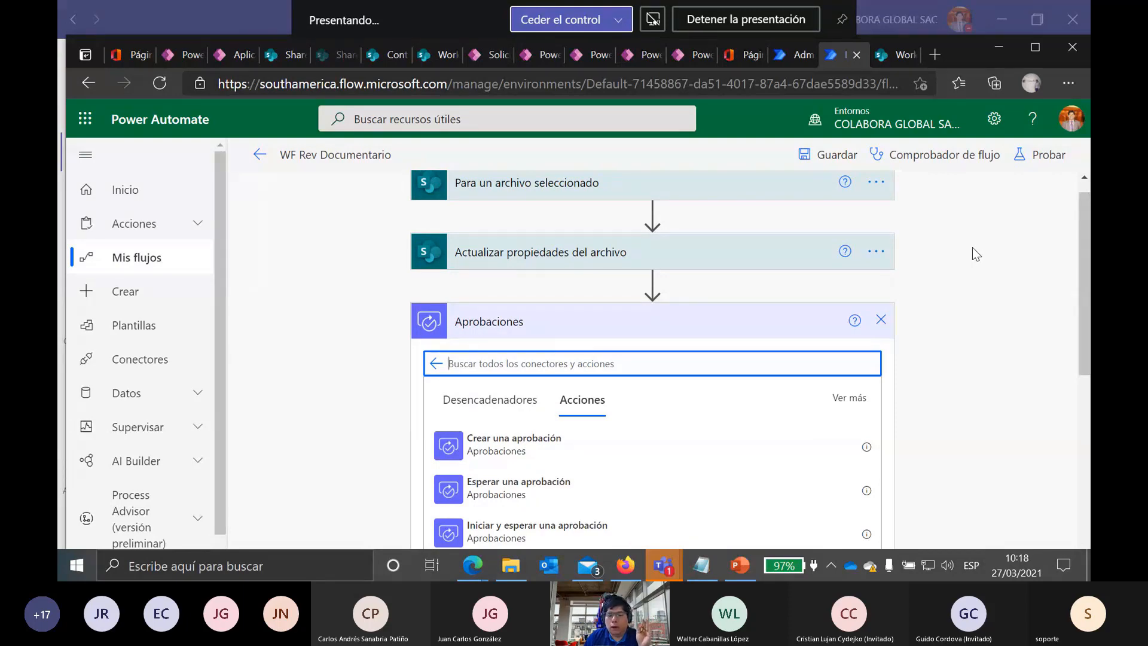
pyautogui.scroll(-1, 972, 247)
pyautogui.scroll(-1, 973, 246)
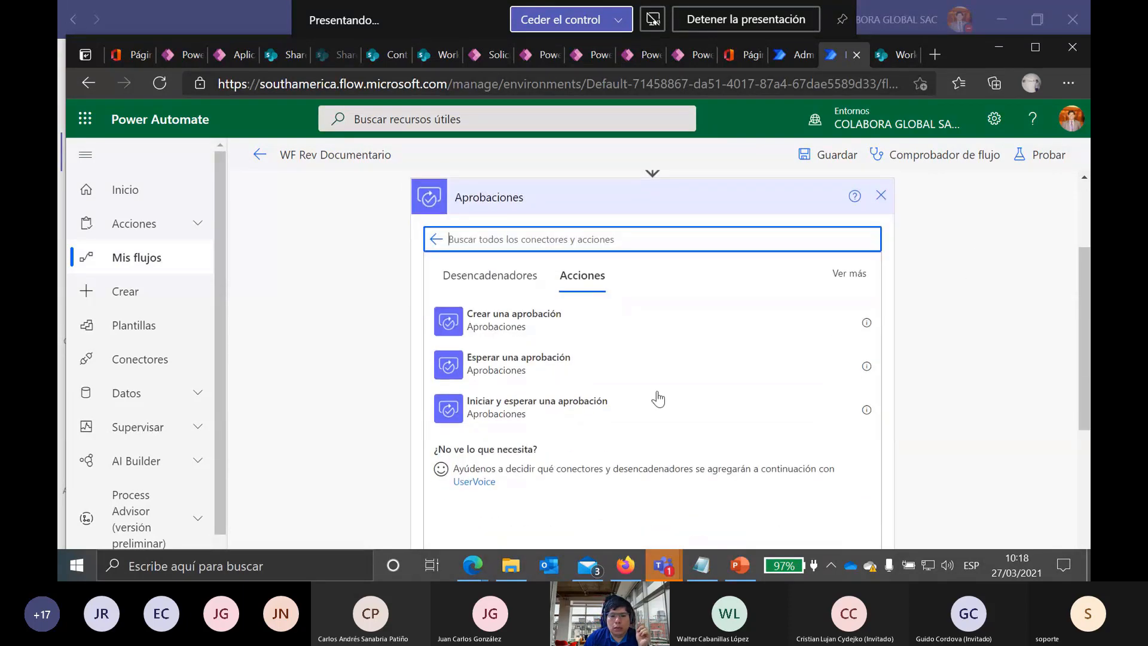
pyautogui.click(475, 407)
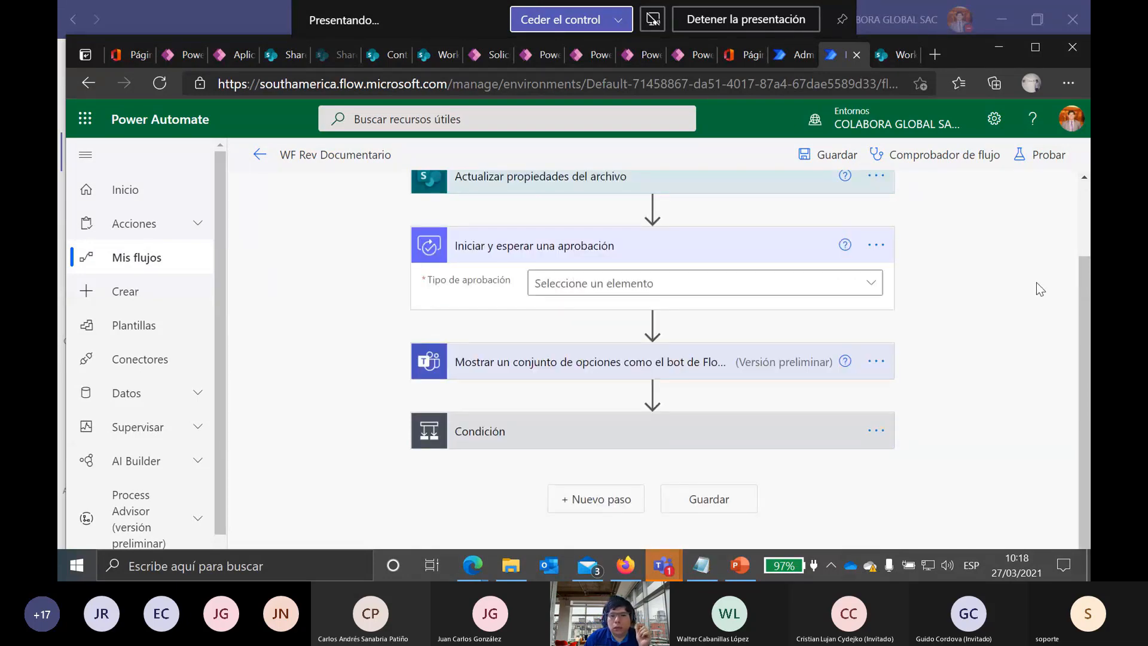
# Step: Set the approval type to 'Aprobar o rechazar: primero en responder'
pyautogui.click(877, 282)
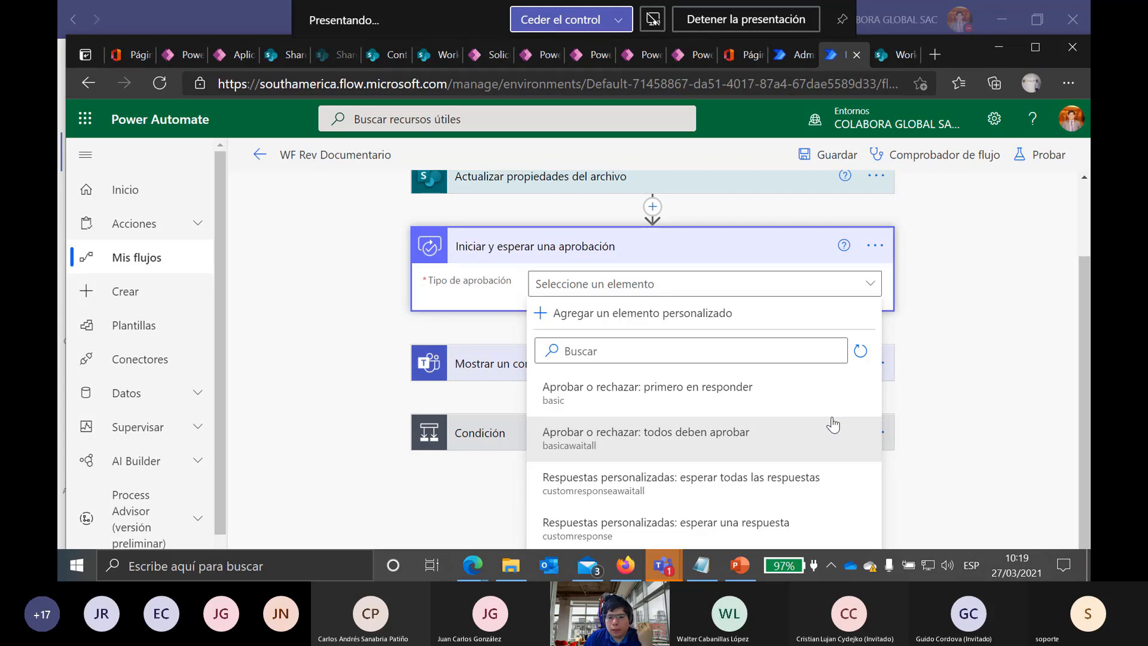
pyautogui.click(750, 402)
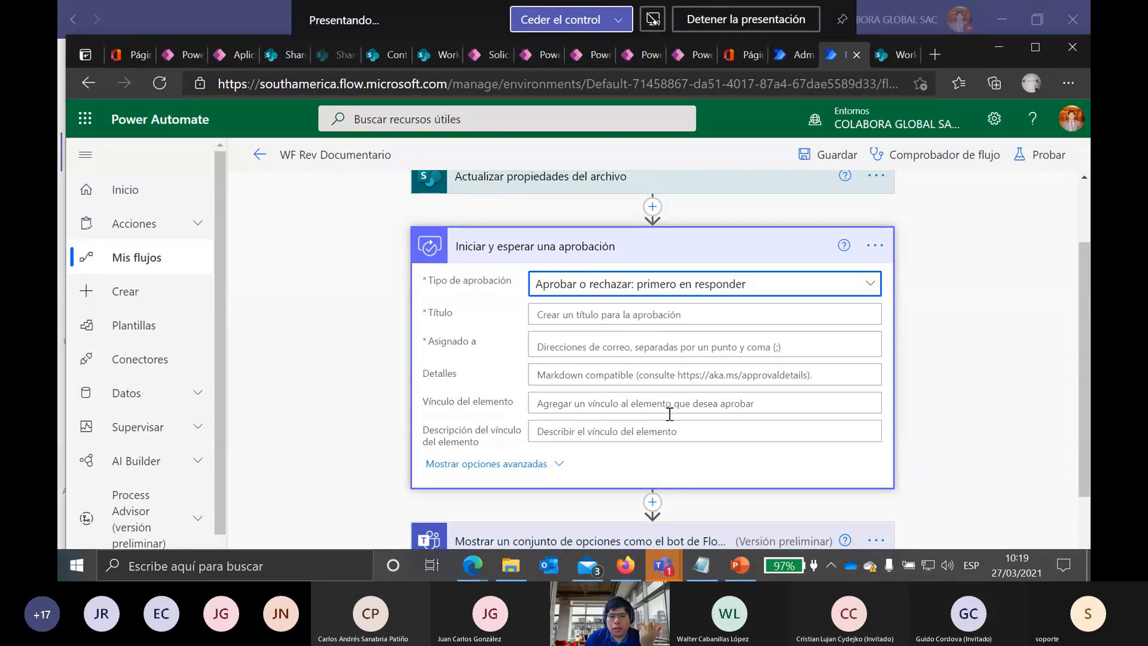
pyautogui.scroll(-1, 672, 436)
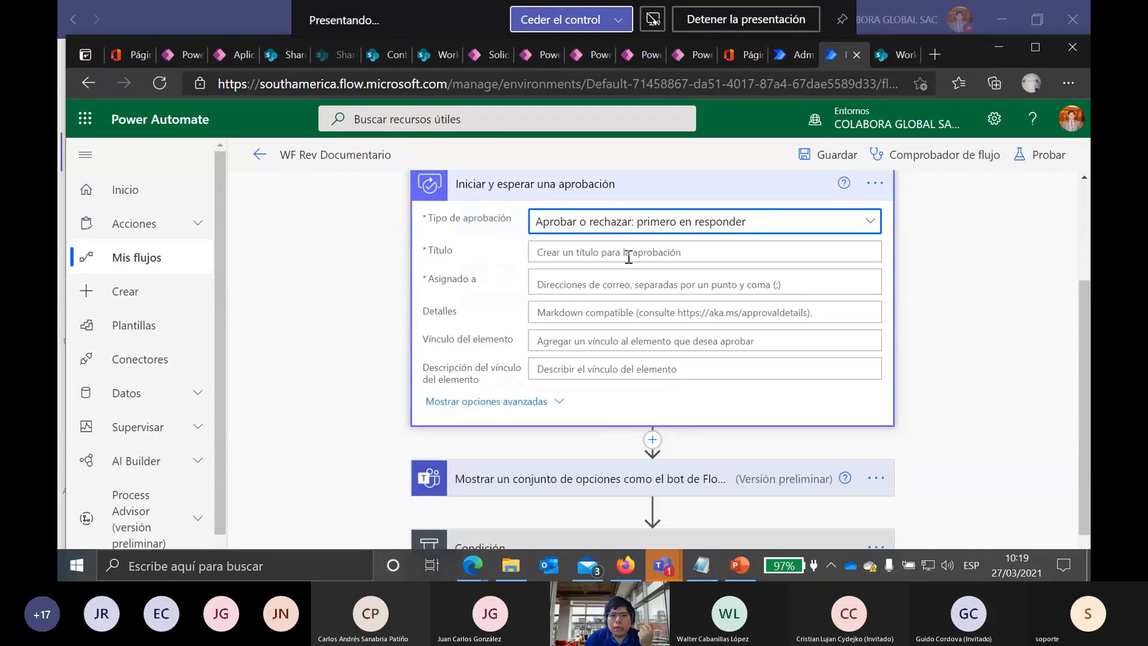
pyautogui.scroll(-1, 626, 246)
pyautogui.scroll(1, 626, 245)
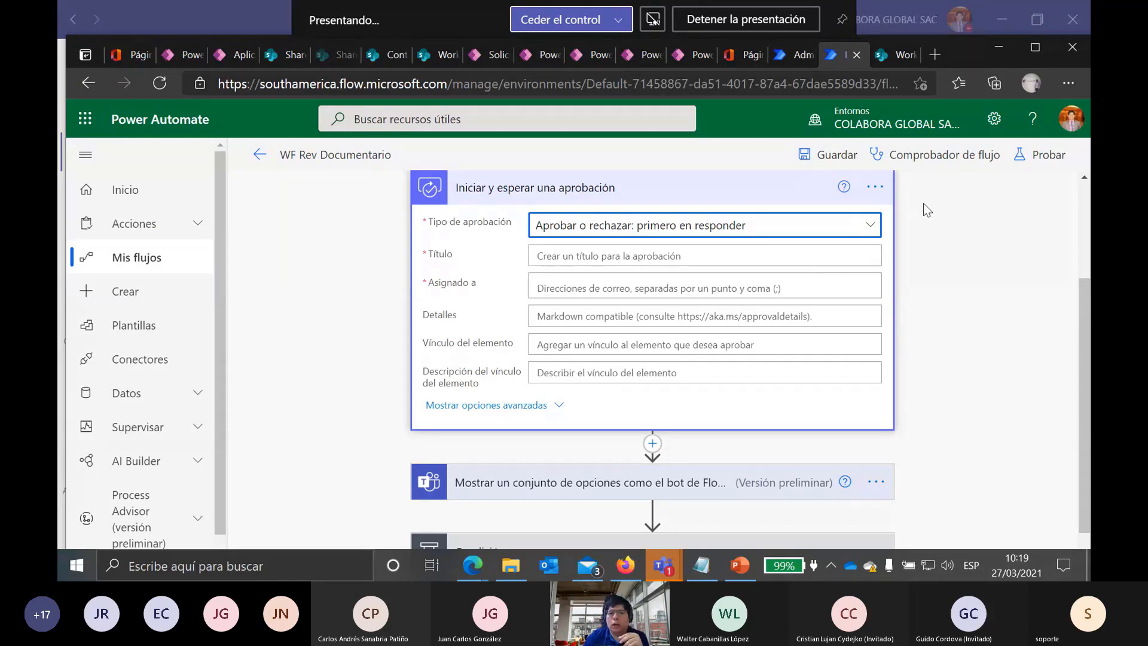
pyautogui.scroll(3, 935, 234)
pyautogui.scroll(-1, 935, 234)
pyautogui.scroll(-1, 934, 234)
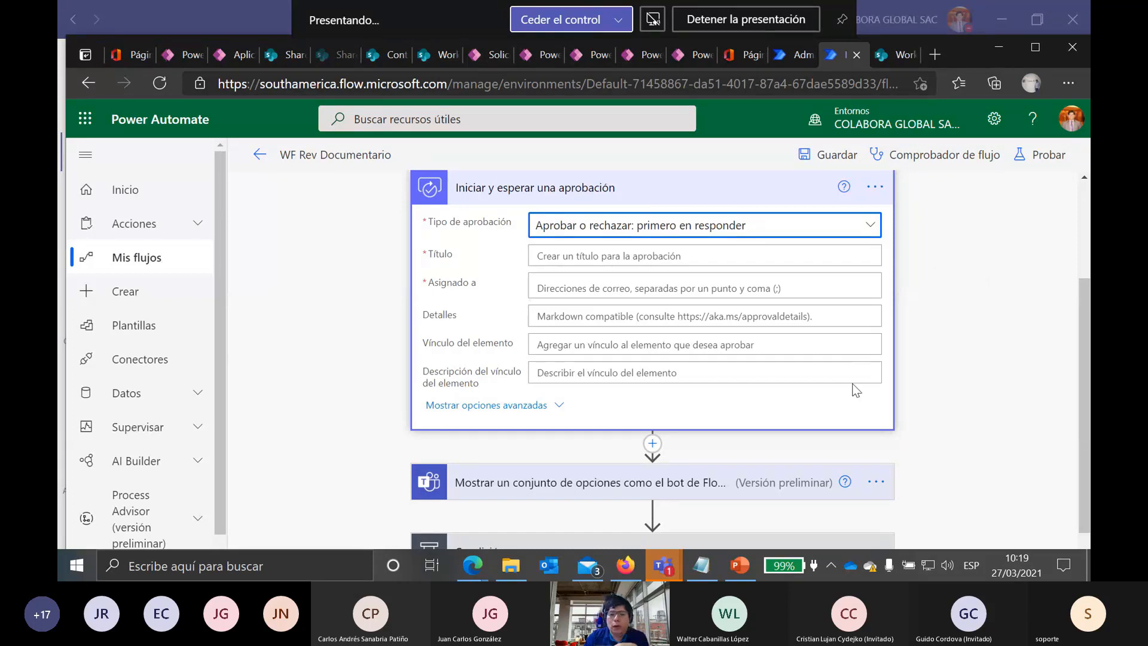
pyautogui.scroll(1, 931, 266)
# Step: Delete the new approval step from the flow and confirm the removal
pyautogui.click(880, 254)
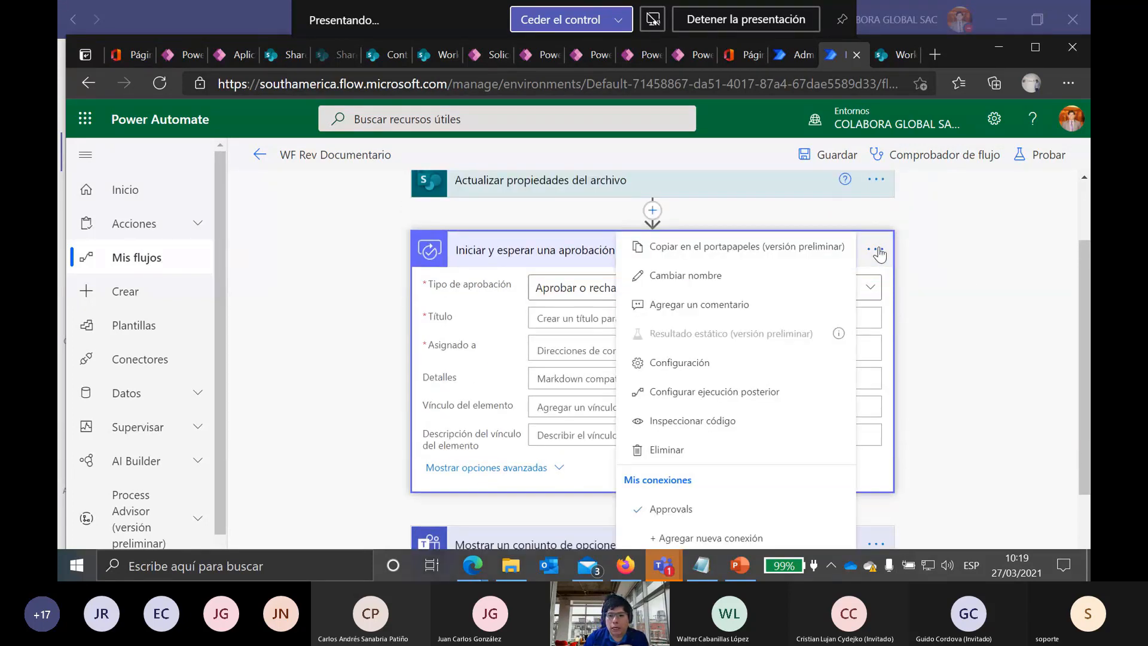
pyautogui.click(750, 446)
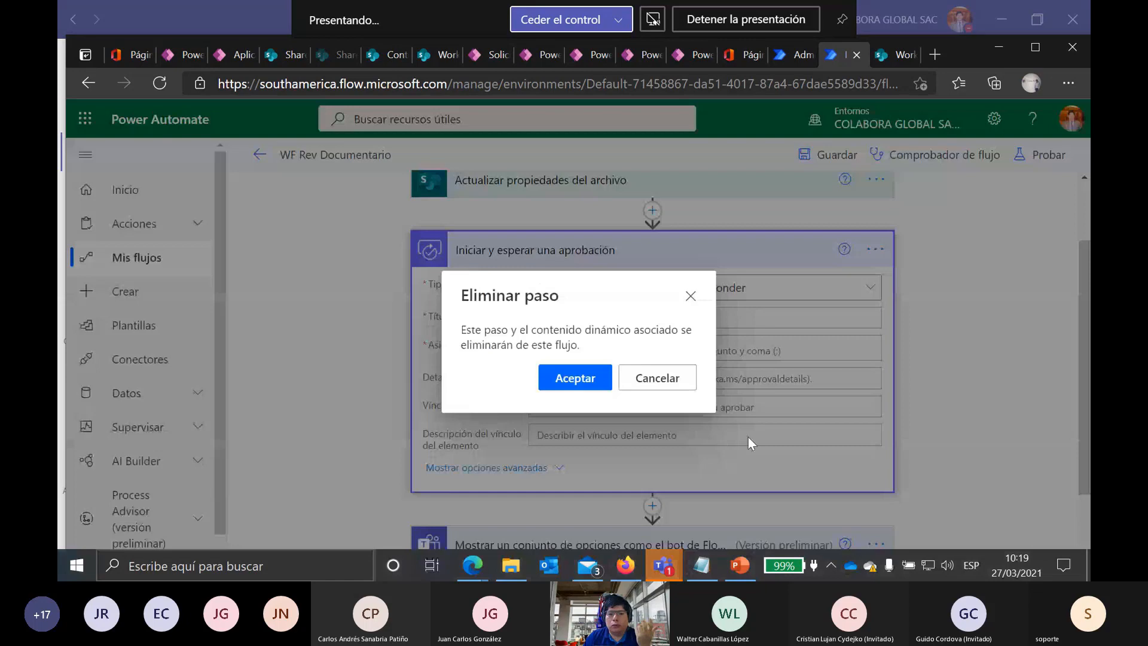
pyautogui.click(578, 379)
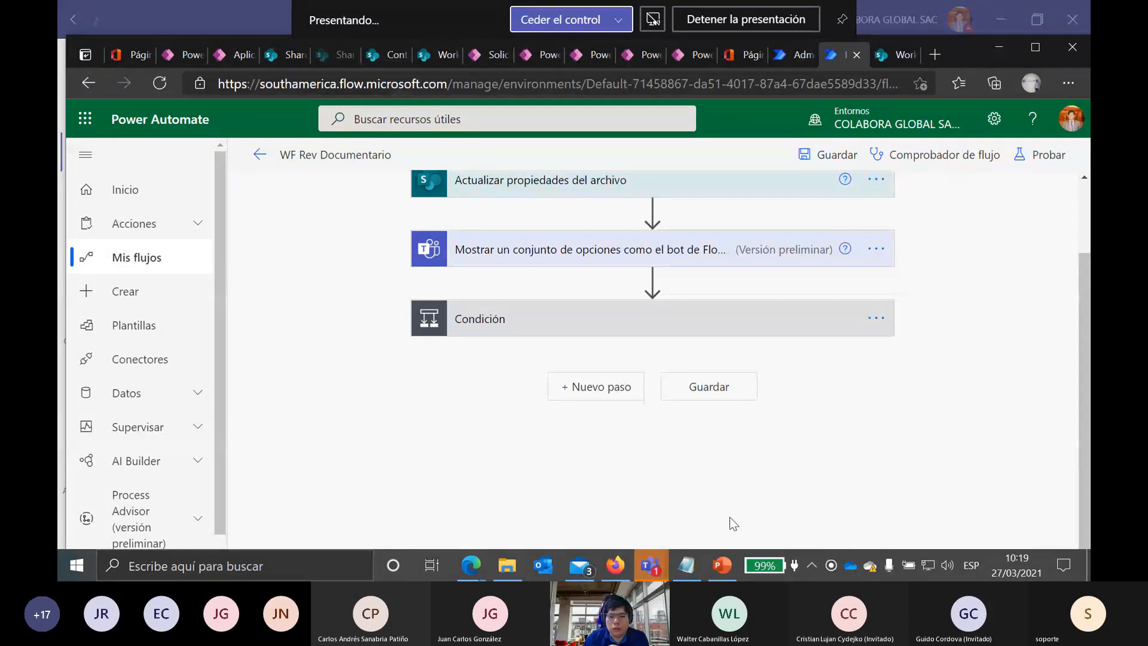
# Step: Open the SharePoint y Power BI Demo slides in Reading View and advance to slide 12's Get Data screenshot
pyautogui.click(722, 565)
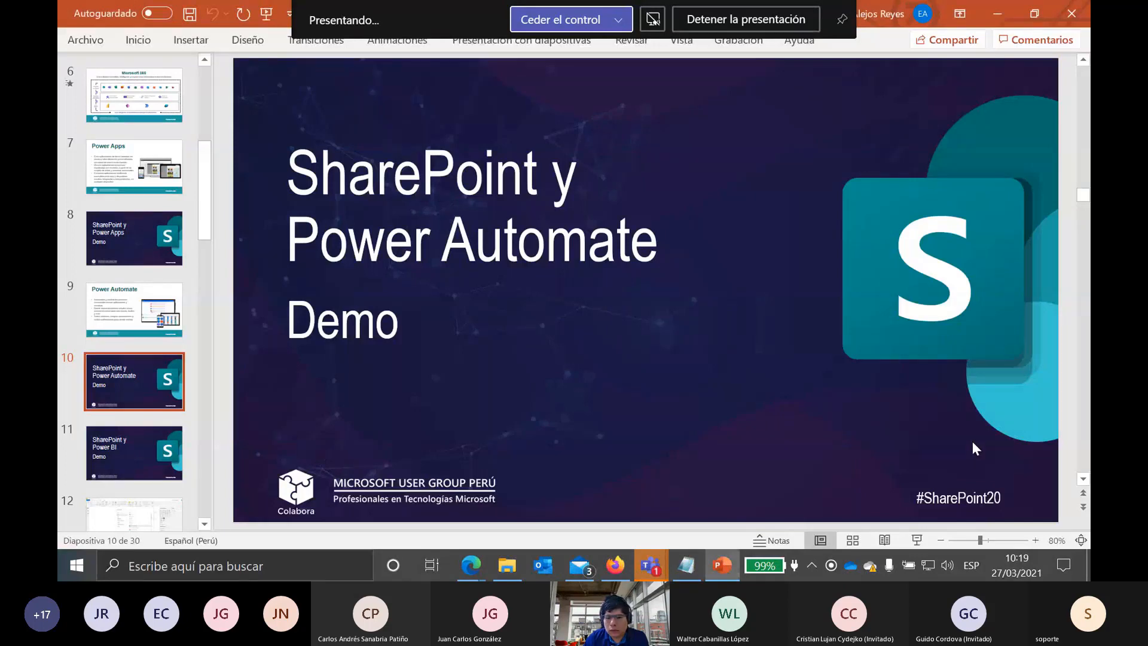
pyautogui.scroll(-1, 973, 441)
pyautogui.click(917, 540)
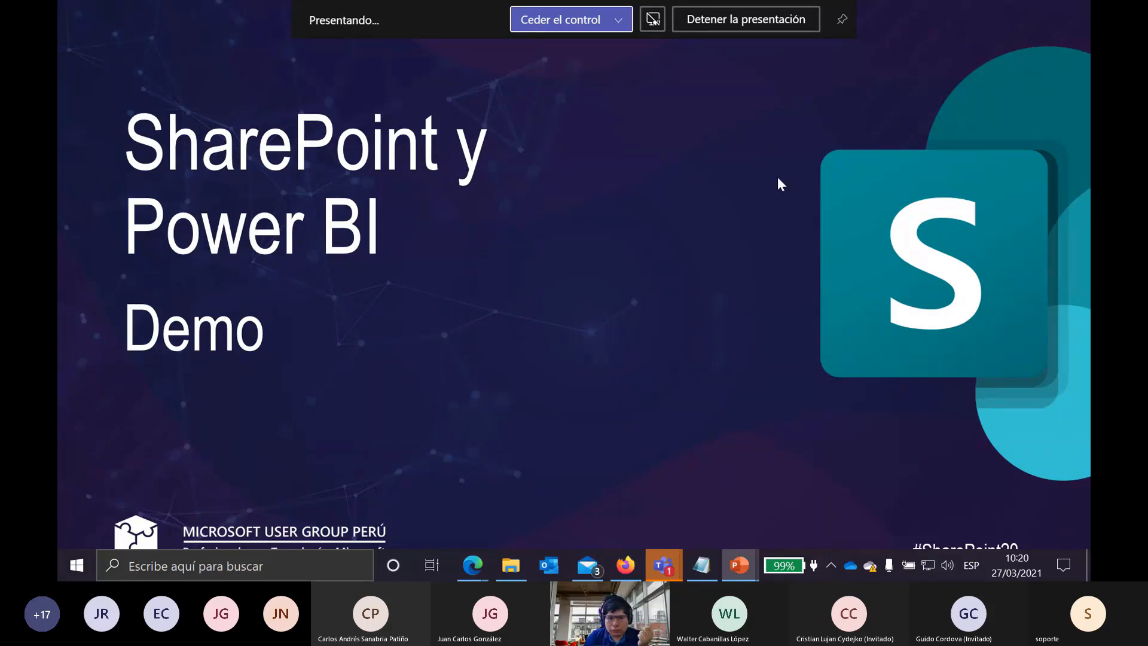
pyautogui.press('Escape')
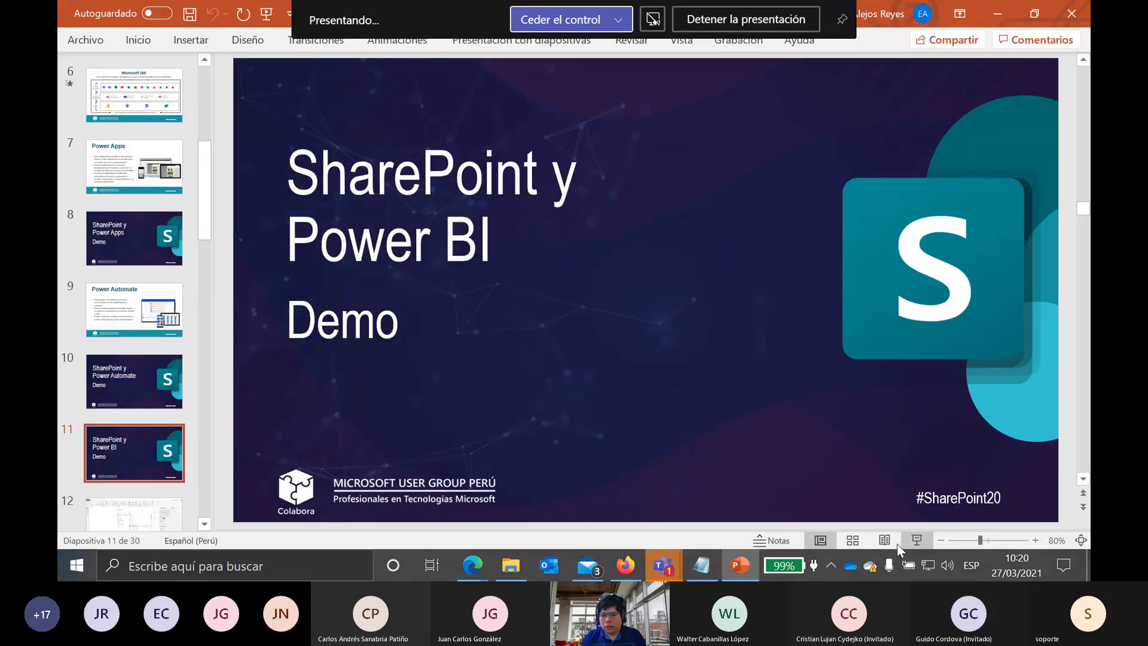
pyautogui.click(884, 547)
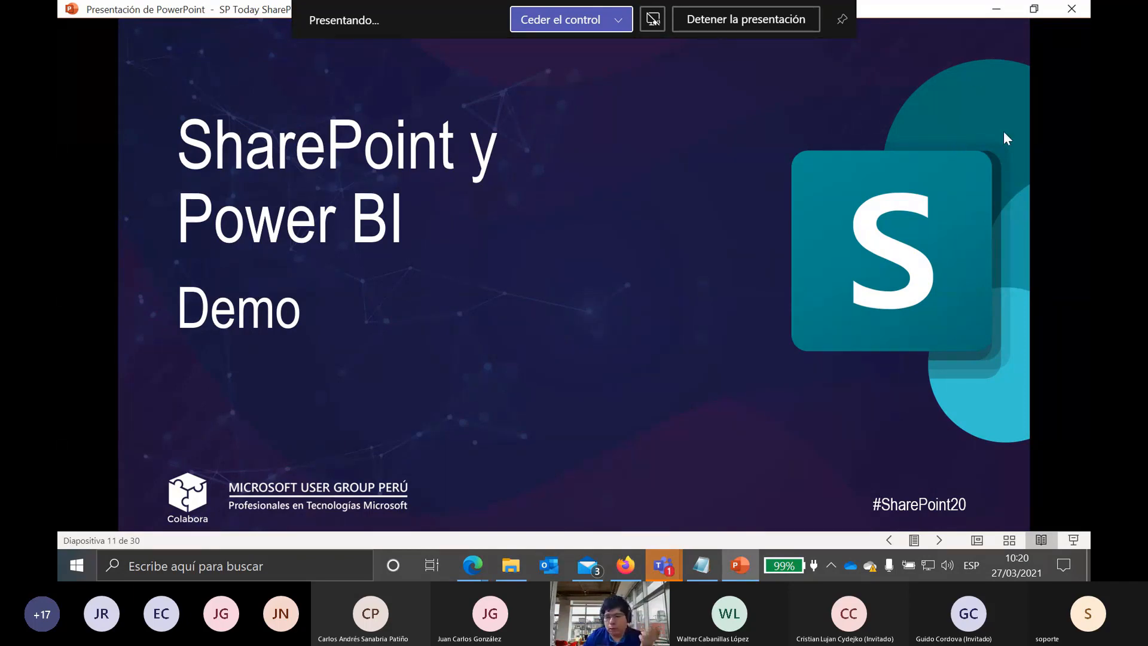
pyautogui.click(942, 537)
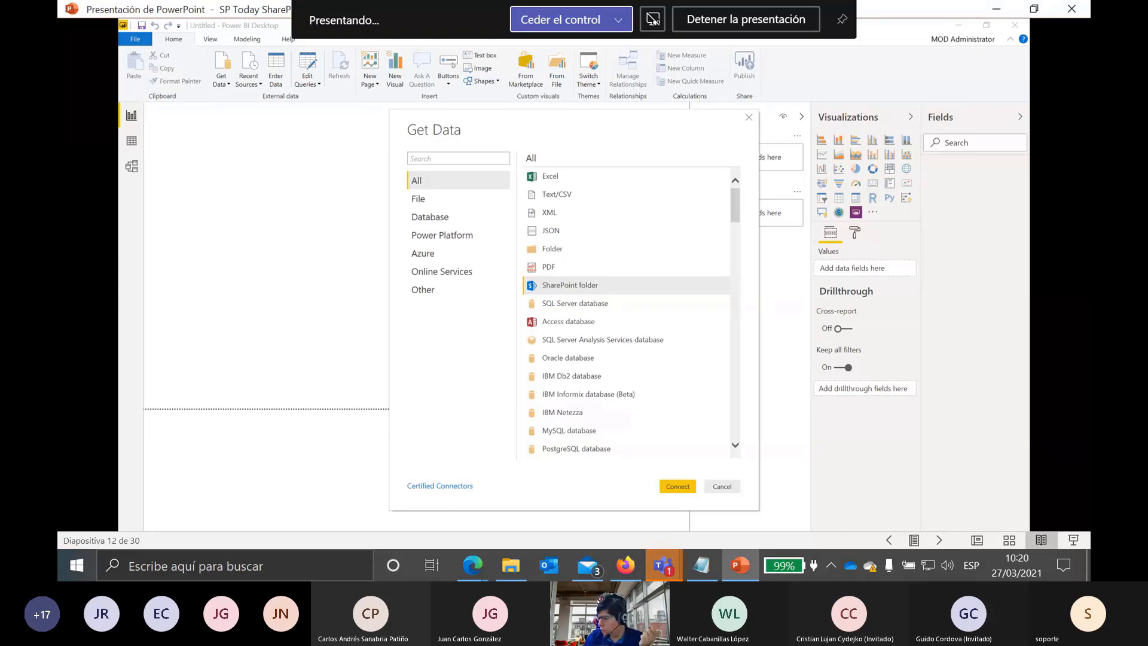
# Step: Advance through the SharePoint folder and navigator slides to the Combine Files screenshot on slide 15
pyautogui.press('Right')
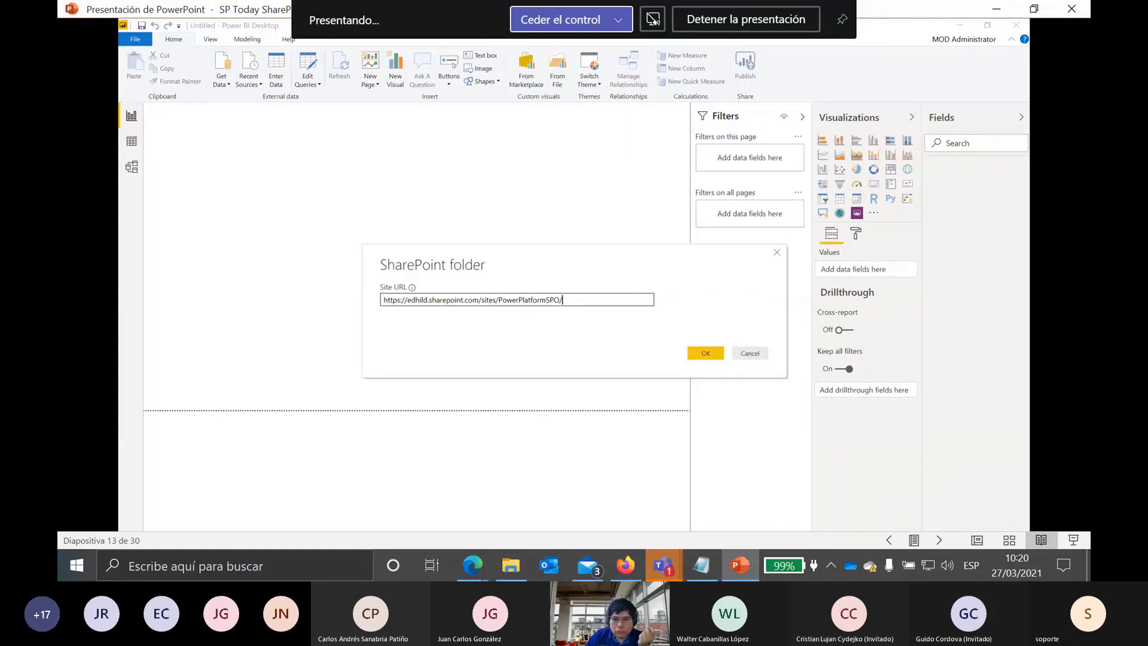
pyautogui.press('Right')
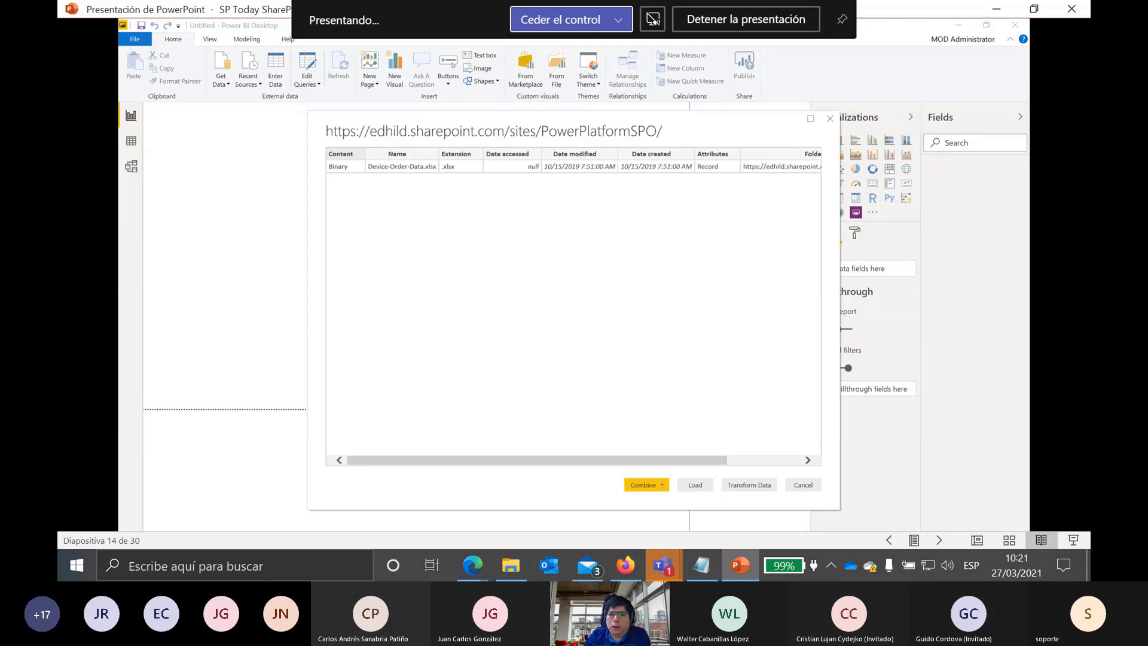
pyautogui.press('Right')
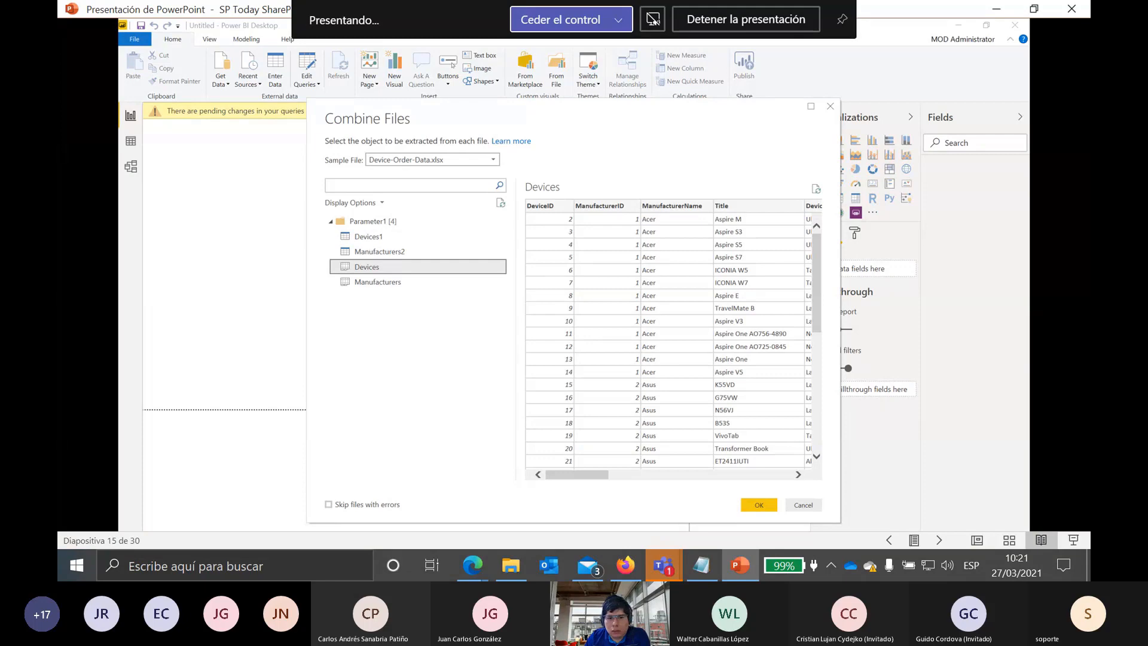
# Step: Step through the Power Query Editor, Manufacturers Combine Files and Query2 slides to Get Data online services
pyautogui.press('Right')
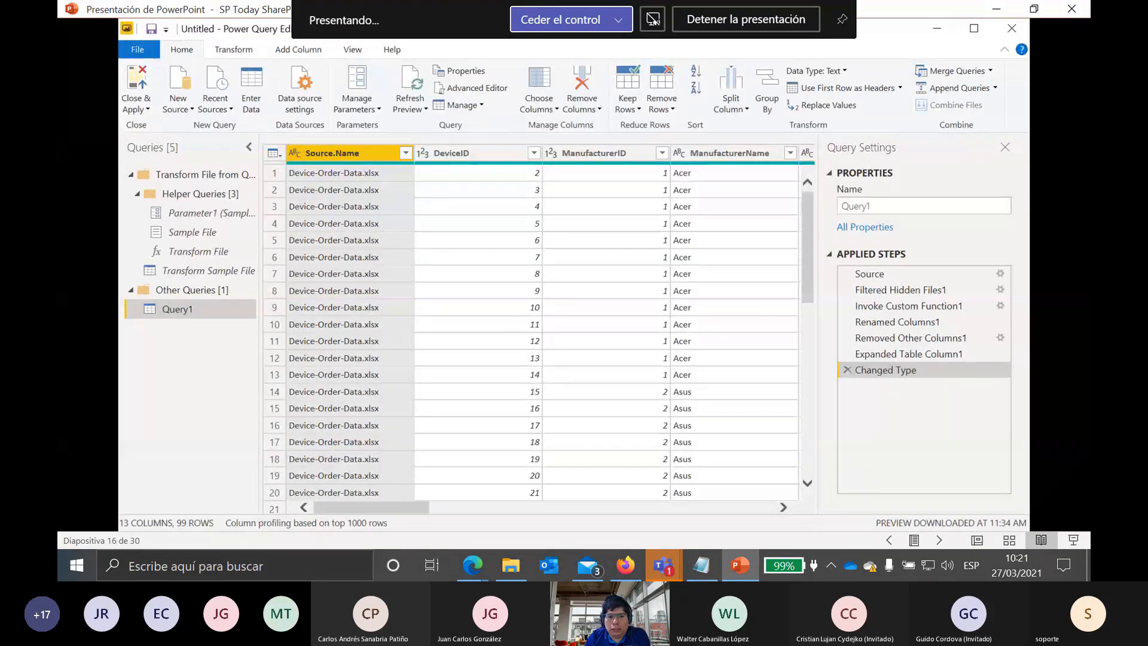
pyautogui.press('Right')
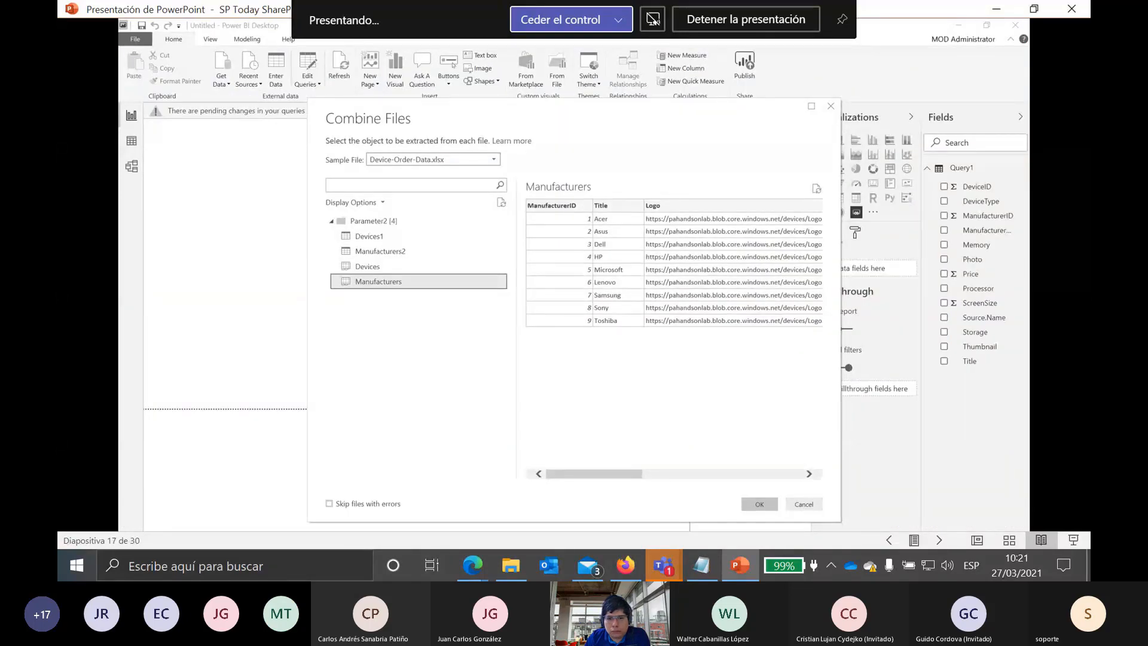
pyautogui.press('Right')
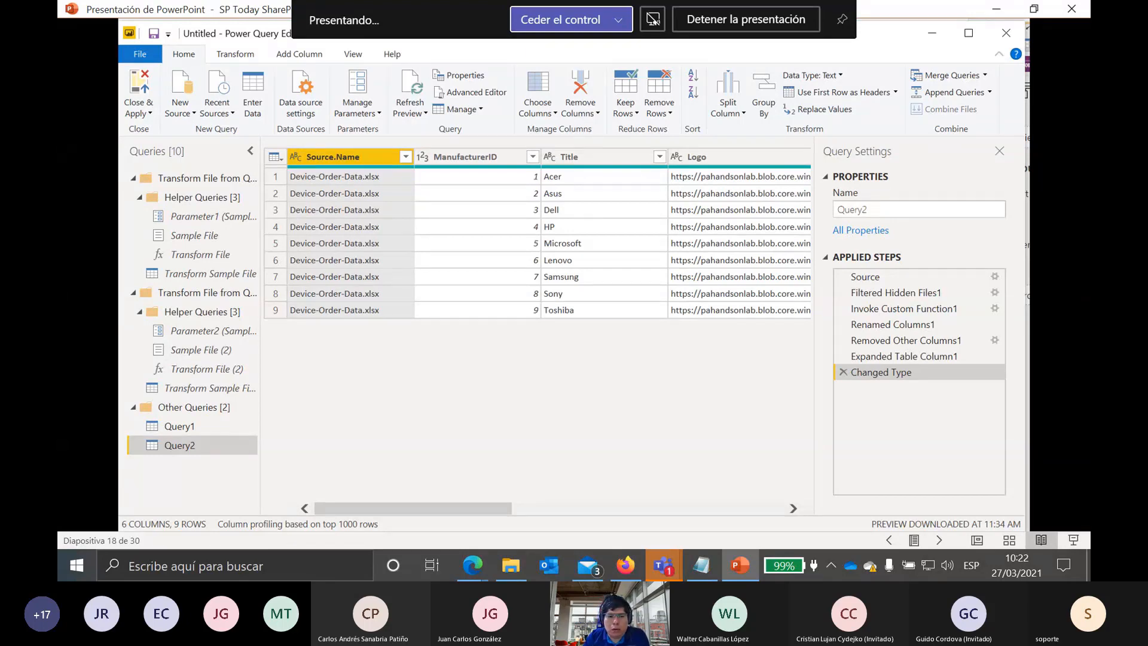
pyautogui.press('Right')
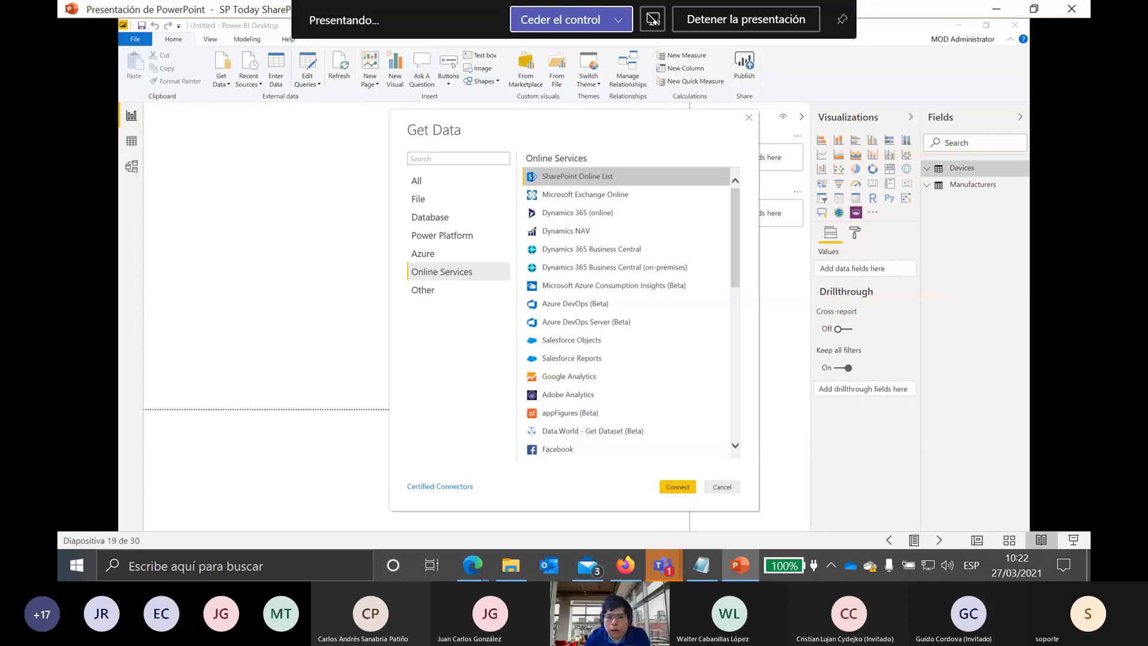
# Step: Step through the SharePoint lists, relationship and publishing slides to the #SharePoint20 title slide 27
pyautogui.press('Right')
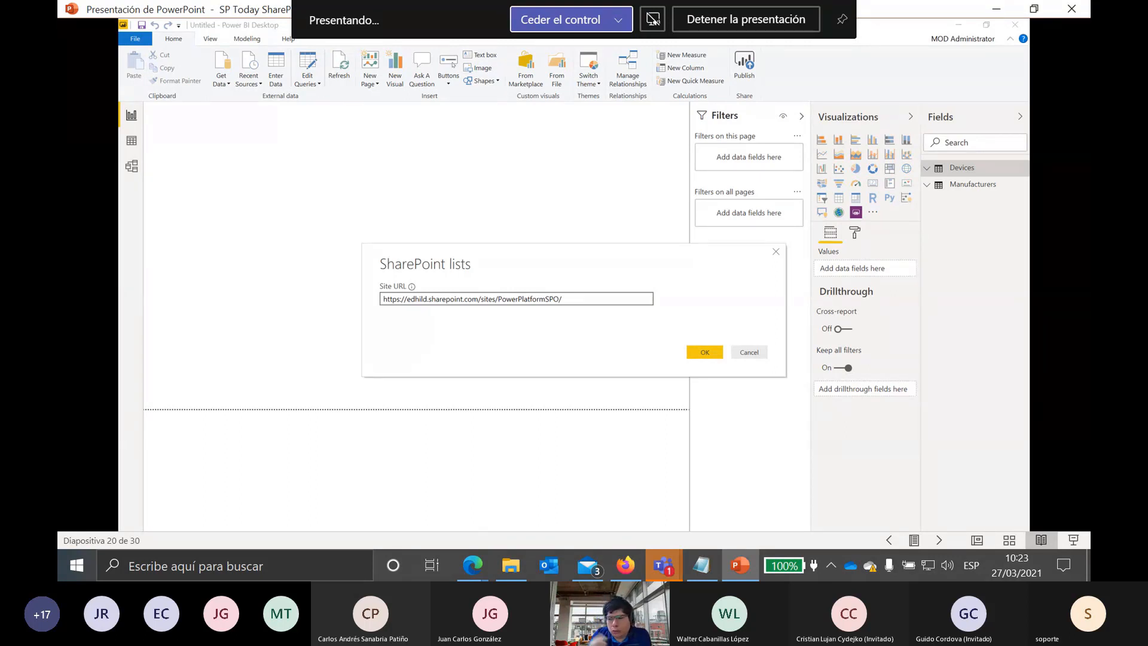
pyautogui.press('Right')
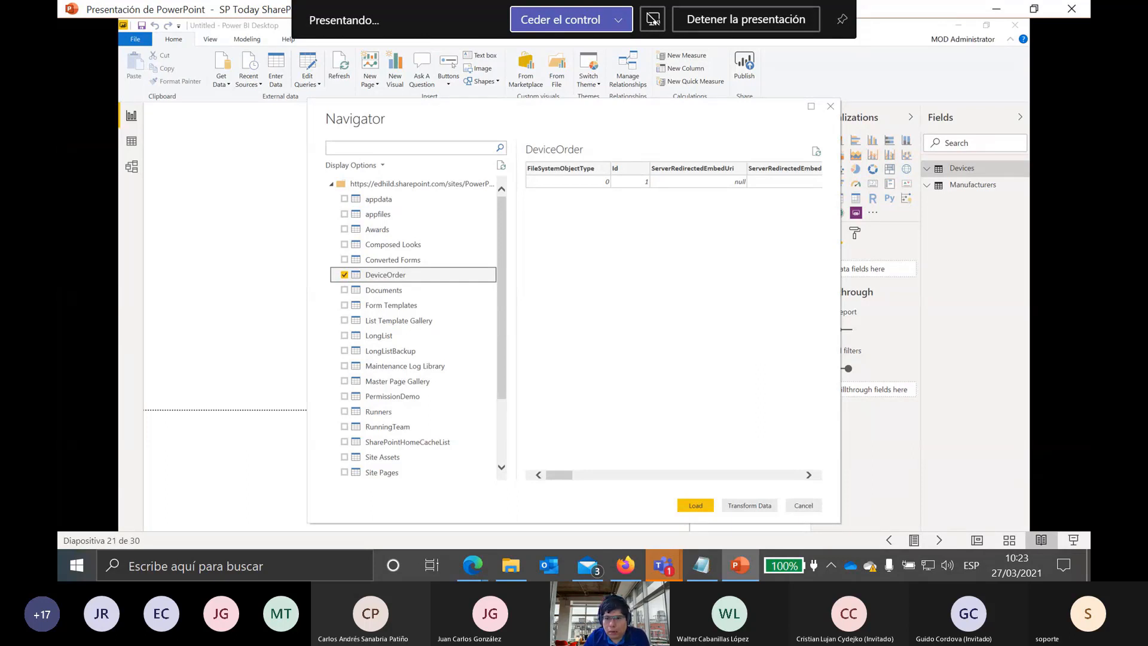
pyautogui.press('Right')
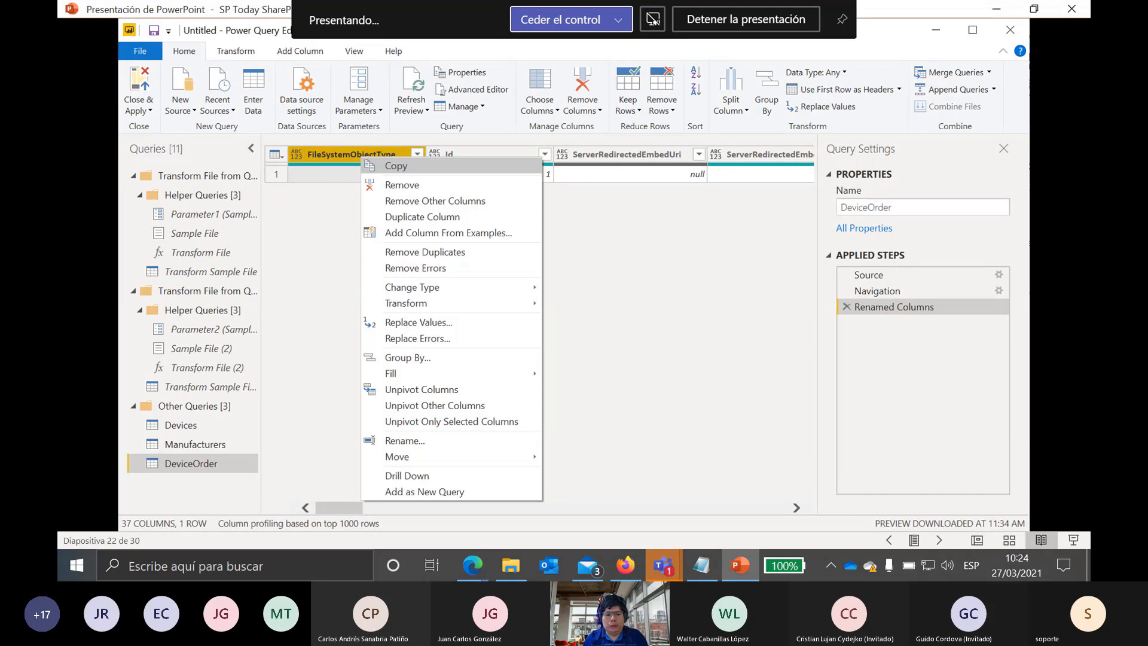
pyautogui.press('Right')
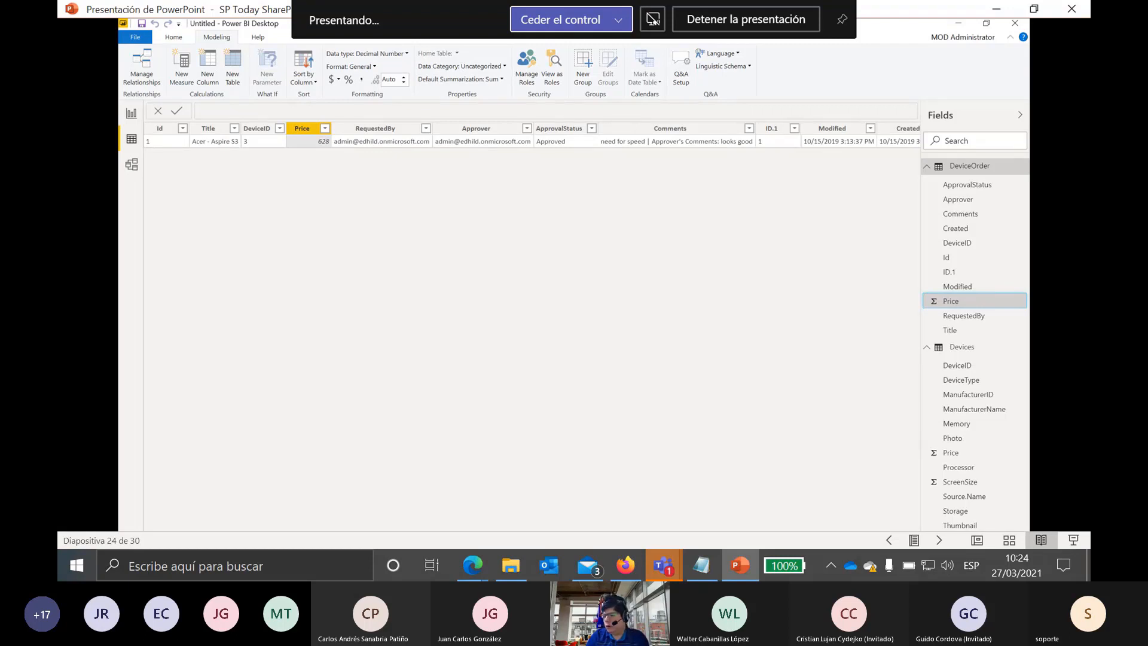
pyautogui.press('Right')
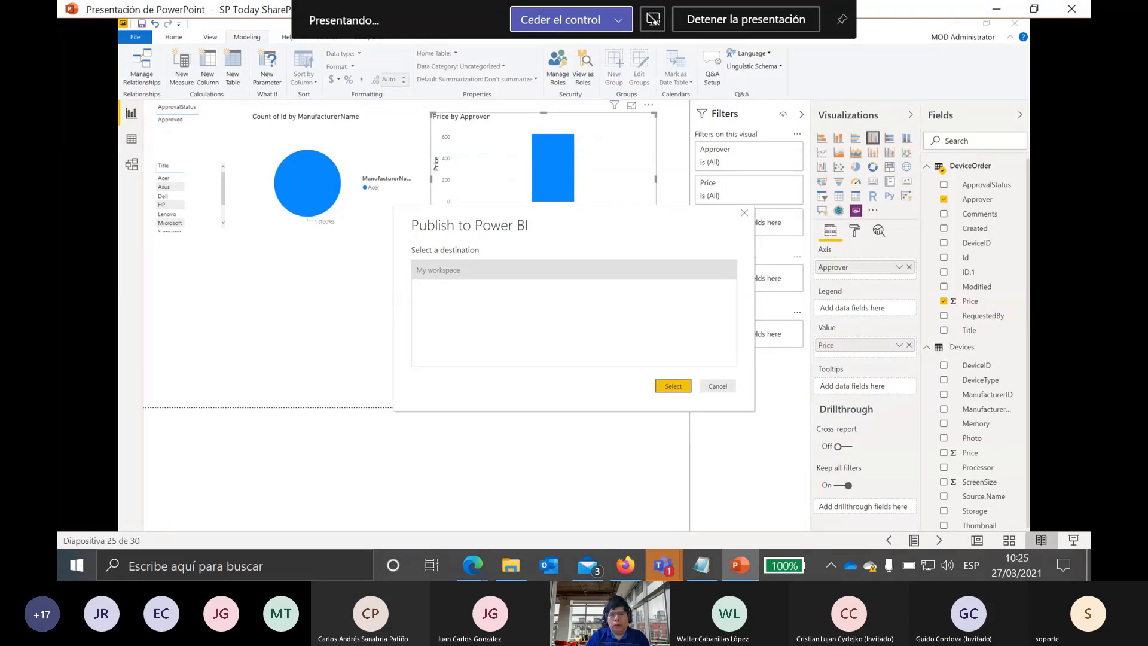
pyautogui.press('Right')
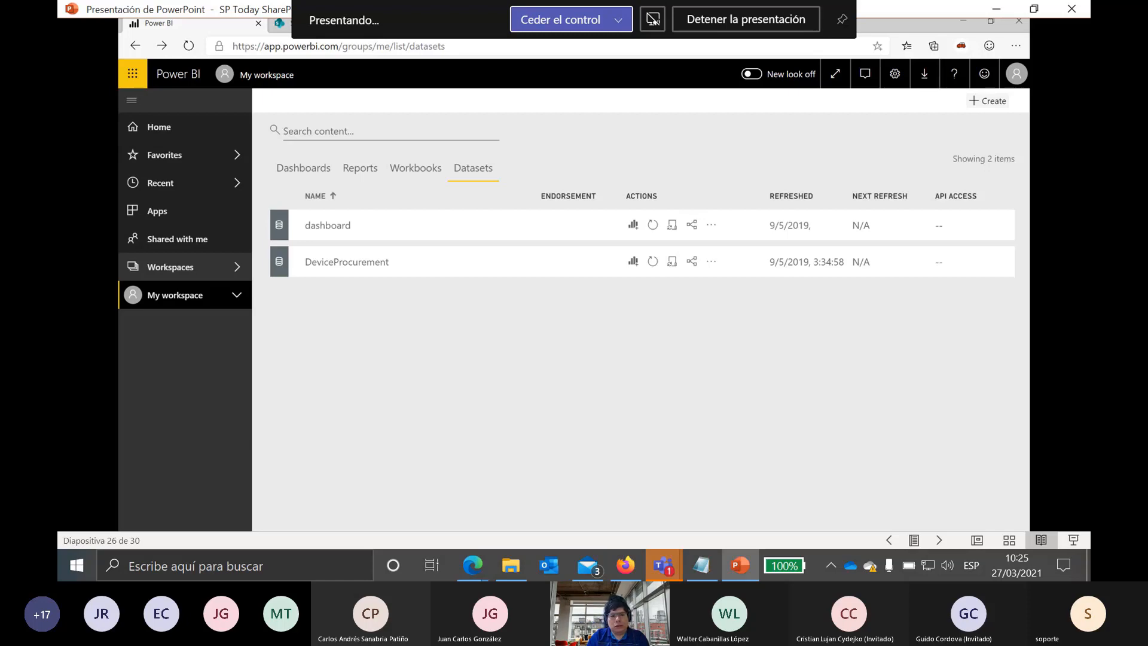
pyautogui.press('Right')
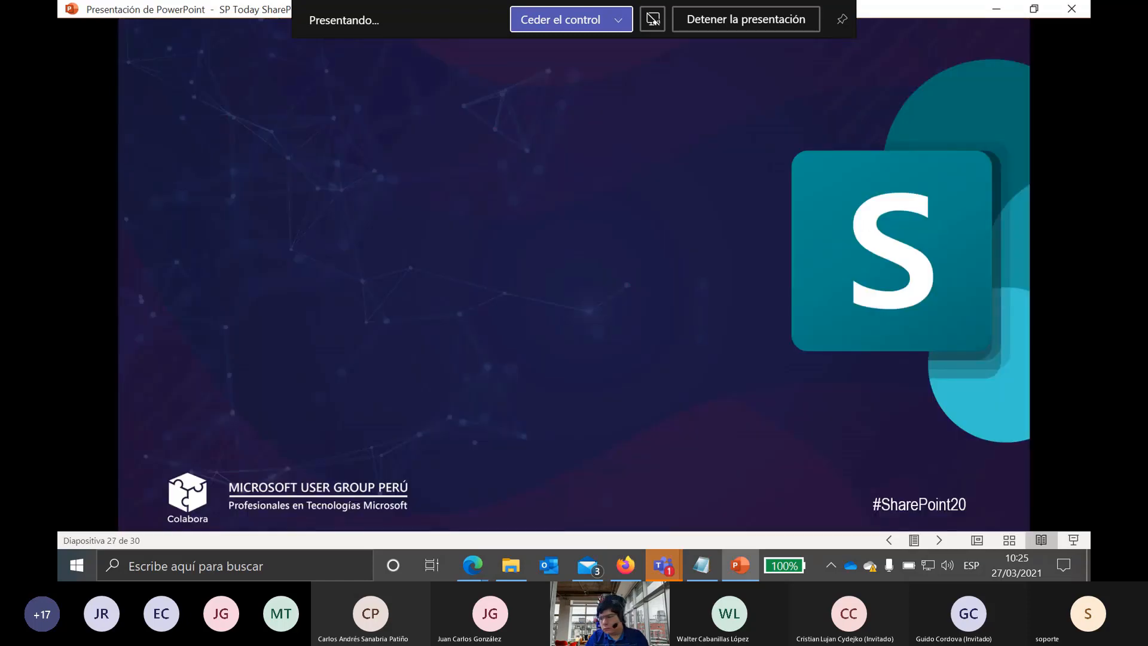